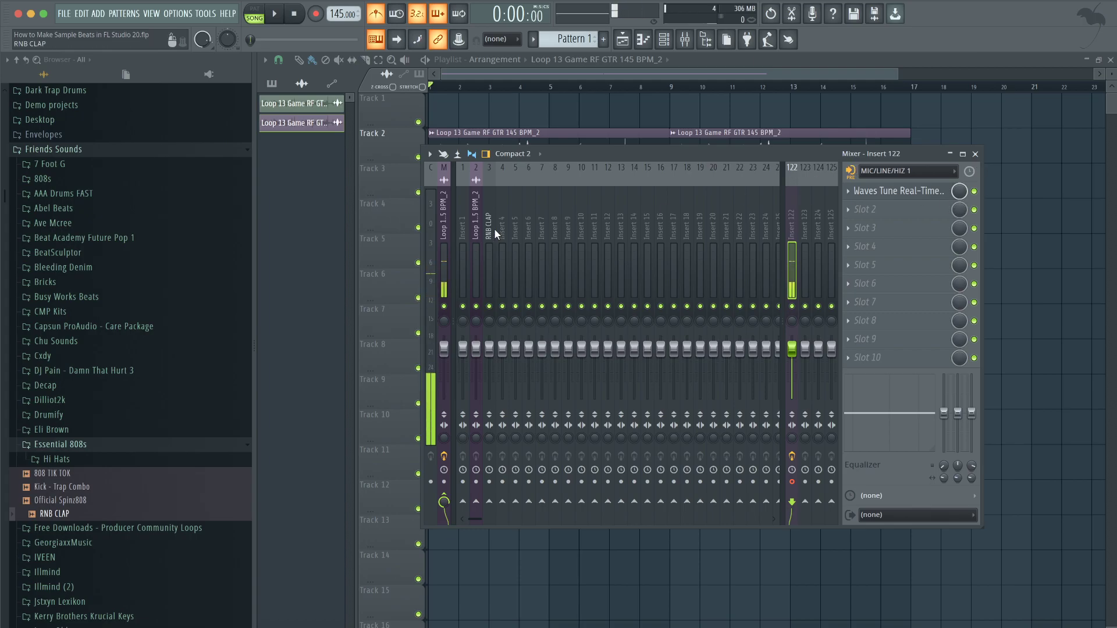
Restore the Master mixer track's default settings, clearing the loop label and colour, and close the mixer
{"action": "right_click", "coordinate": [444, 224]}
{"action": "left_click", "coordinate": [509, 272]}
{"action": "left_click", "coordinate": [643, 358]}
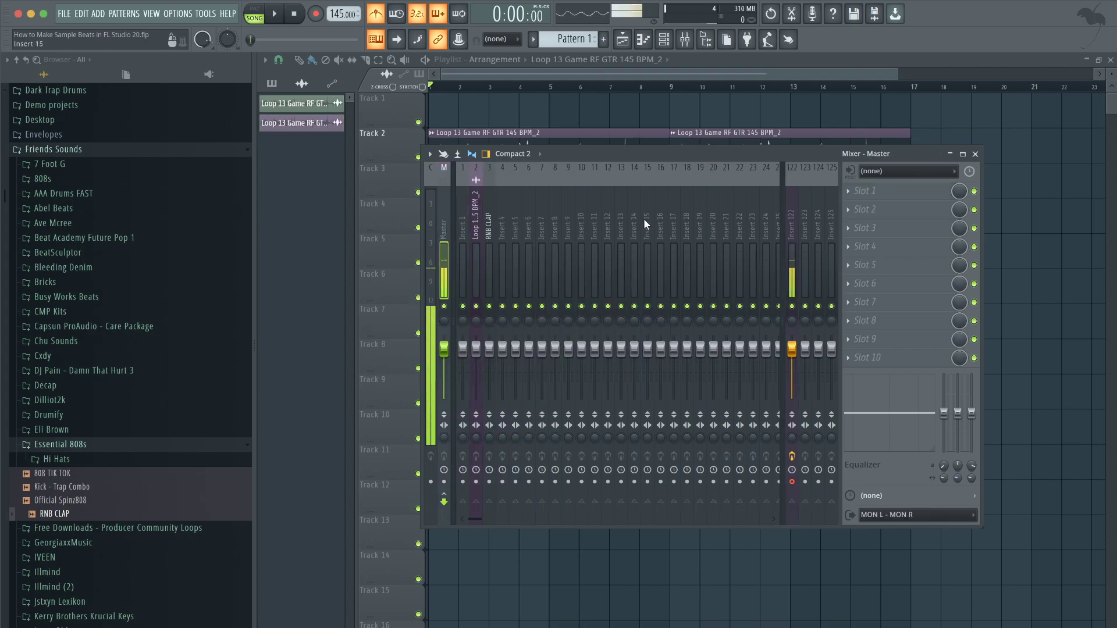
{"action": "key", "text": "F9"}
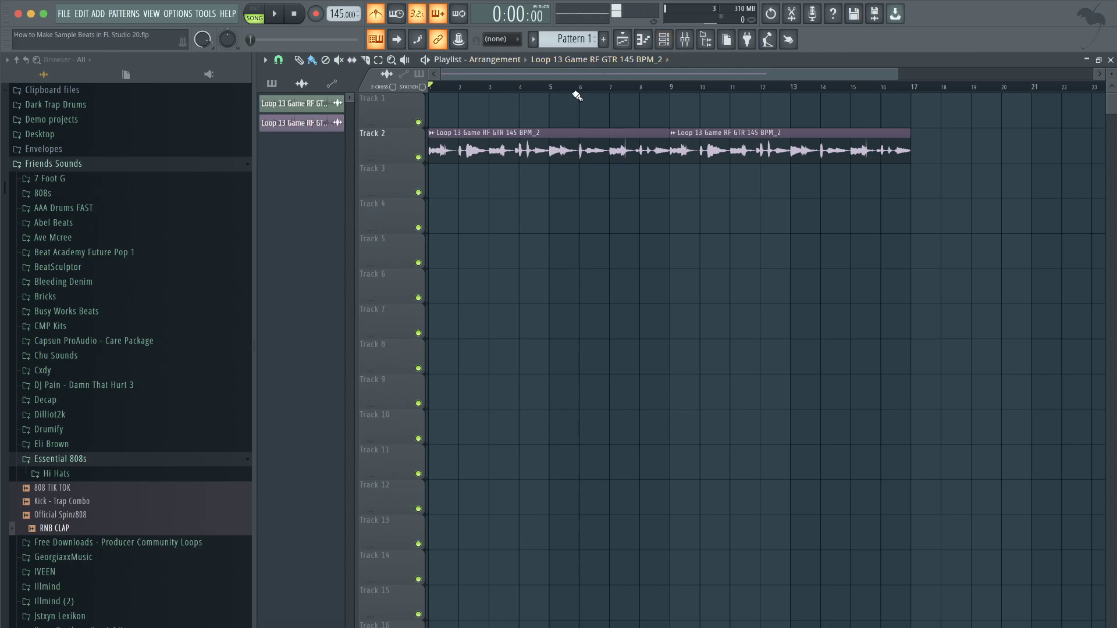
Browse the Friends Sounds sample folders and expand POWER PACK and its POWER PACK 2 subfolder
{"action": "scroll", "coordinate": [122, 308], "scroll_direction": "down", "scroll_amount": 4}
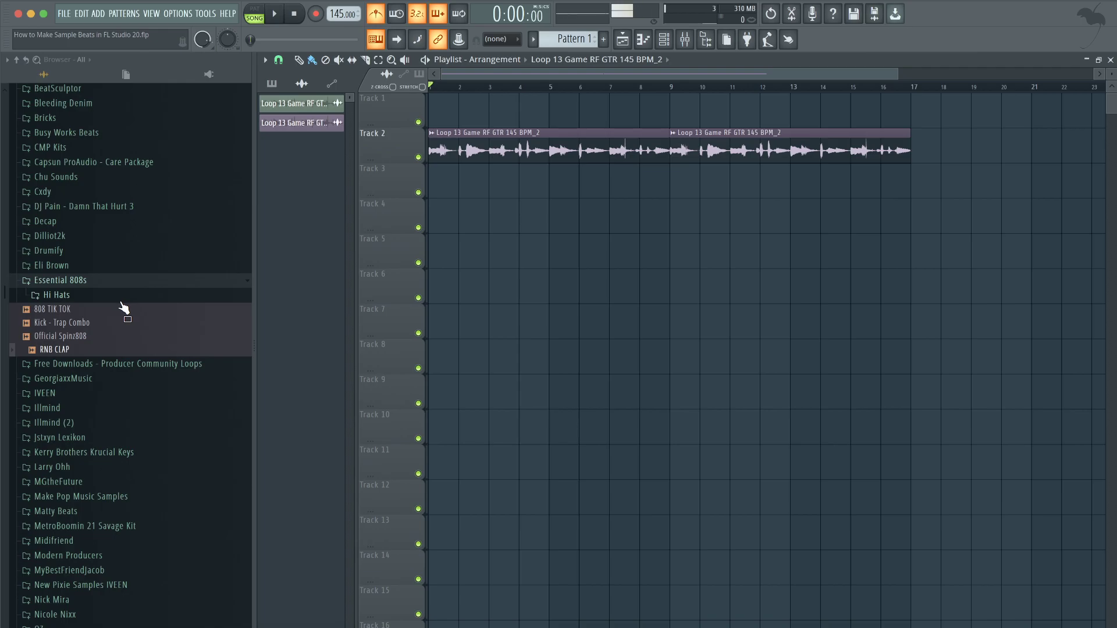
{"action": "scroll", "coordinate": [123, 326], "scroll_direction": "down", "scroll_amount": 2}
{"action": "scroll", "coordinate": [121, 342], "scroll_direction": "up", "scroll_amount": 5}
{"action": "scroll", "coordinate": [114, 373], "scroll_direction": "down", "scroll_amount": 3}
{"action": "scroll", "coordinate": [107, 448], "scroll_direction": "down", "scroll_amount": 5}
{"action": "scroll", "coordinate": [99, 465], "scroll_direction": "up", "scroll_amount": 1}
{"action": "left_click", "coordinate": [99, 482]}
{"action": "left_click", "coordinate": [101, 511]}
{"action": "scroll", "coordinate": [100, 511], "scroll_direction": "down", "scroll_amount": 3}
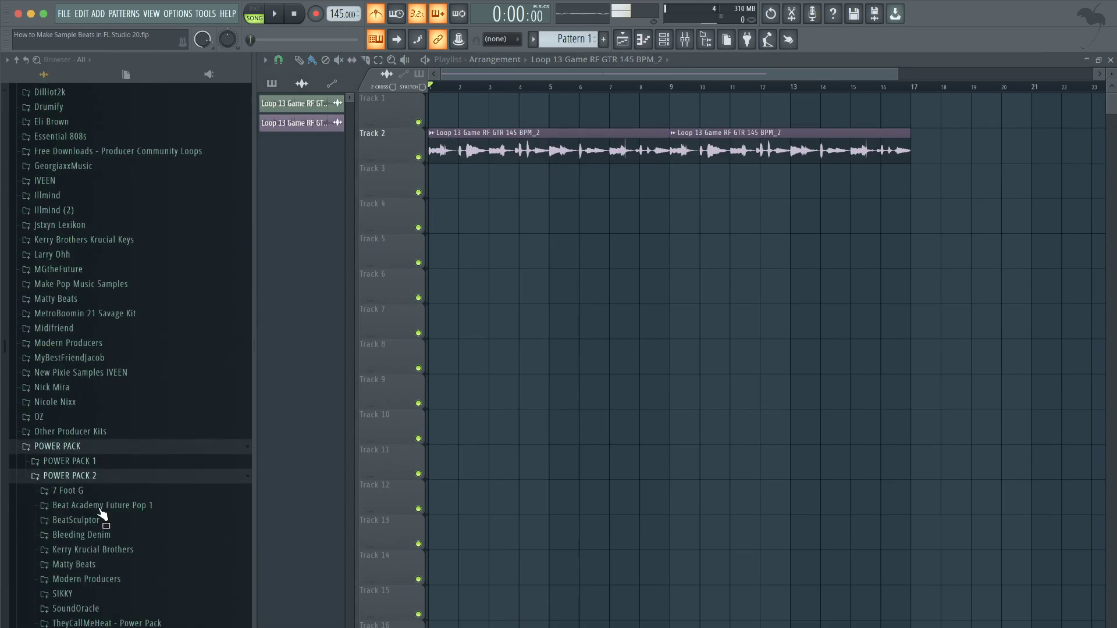
Open the 7 Foot G guitar loops in POWER PACK 2 down to the Game RF Pack folder's contents
{"action": "left_click", "coordinate": [101, 419]}
{"action": "left_click", "coordinate": [124, 435]}
{"action": "left_click", "coordinate": [124, 436]}
{"action": "left_click", "coordinate": [123, 435]}
{"action": "left_click", "coordinate": [123, 447]}
{"action": "scroll", "coordinate": [125, 451], "scroll_direction": "down", "scroll_amount": 3}
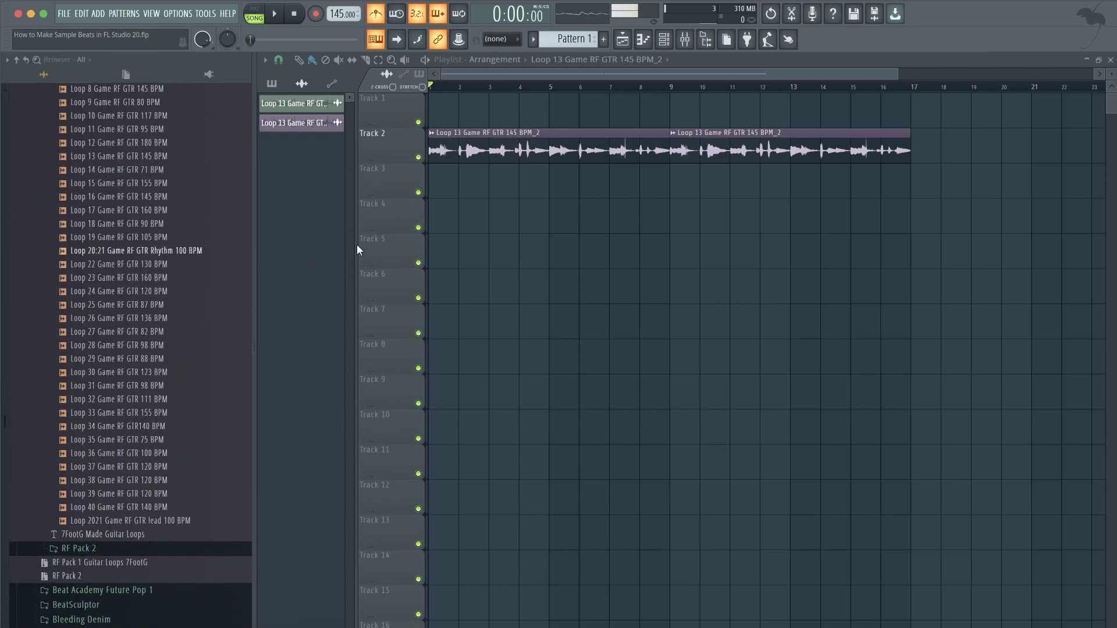
Preview several Game RF Pack guitar loops, including Loop 10 and Loop 4, and collapse the folder
{"action": "left_click", "coordinate": [195, 239]}
{"action": "scroll", "coordinate": [163, 185], "scroll_direction": "up", "scroll_amount": 2}
{"action": "left_click", "coordinate": [158, 183]}
{"action": "scroll", "coordinate": [157, 198], "scroll_direction": "up", "scroll_amount": 3}
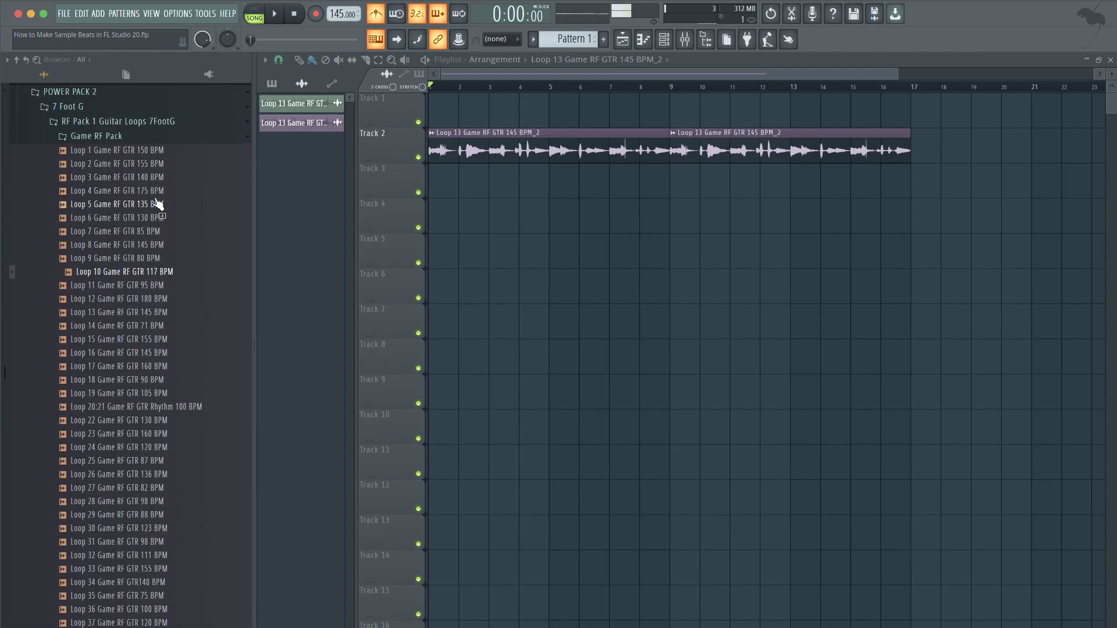
{"action": "left_click", "coordinate": [157, 190]}
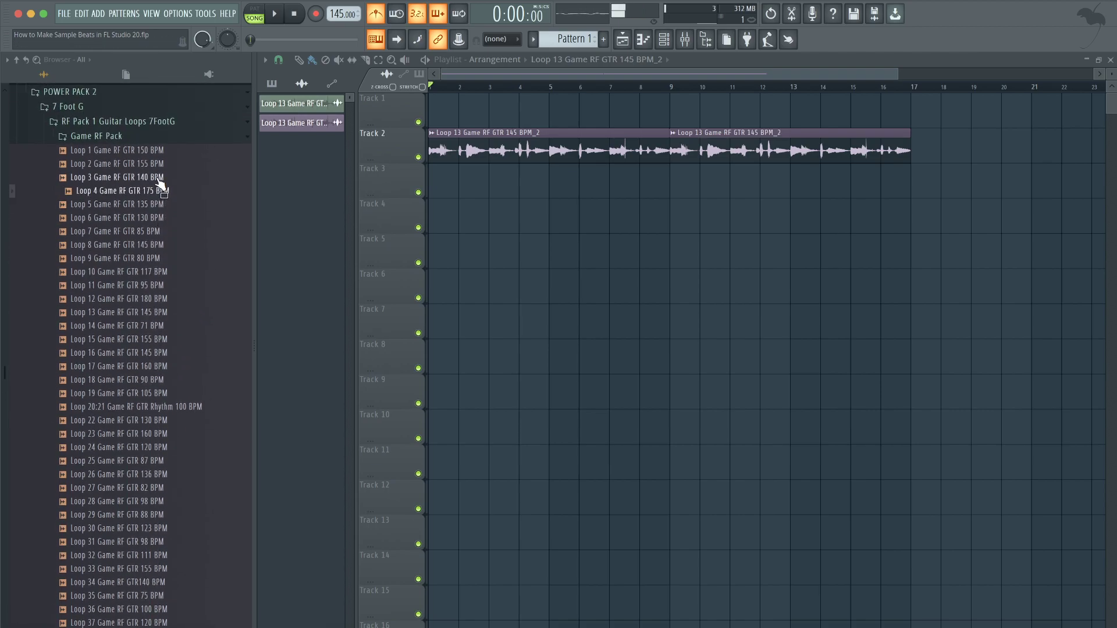
{"action": "left_click", "coordinate": [150, 136]}
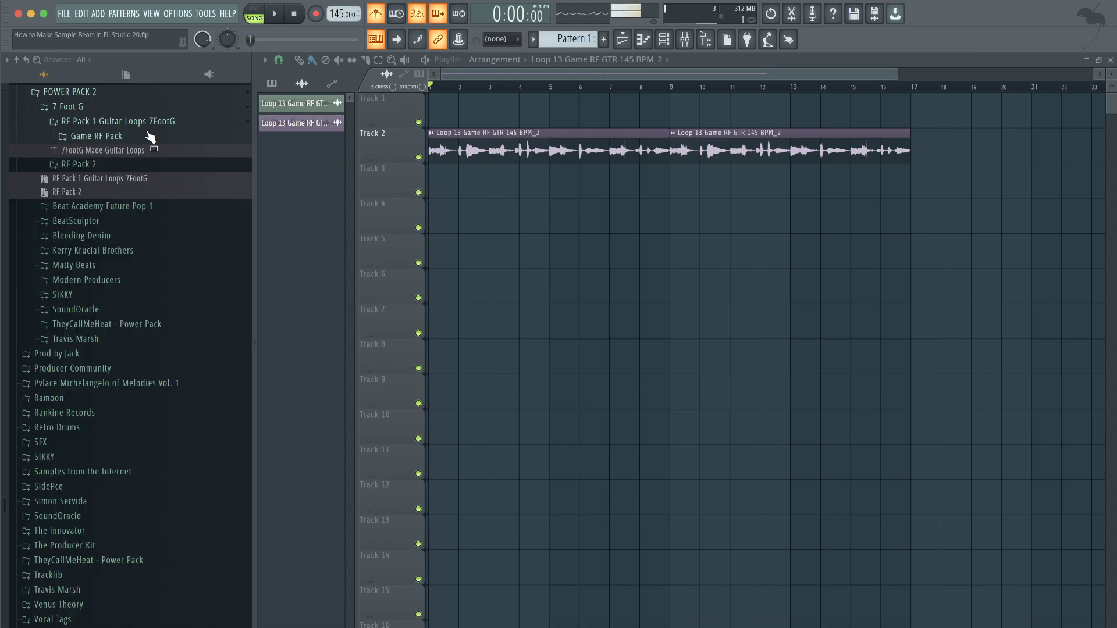
Browse the BeatSculptor piano loop folders in POWER PACK 2, sample their contents, and collapse the BeatSculptor folder
{"action": "left_click", "coordinate": [113, 221]}
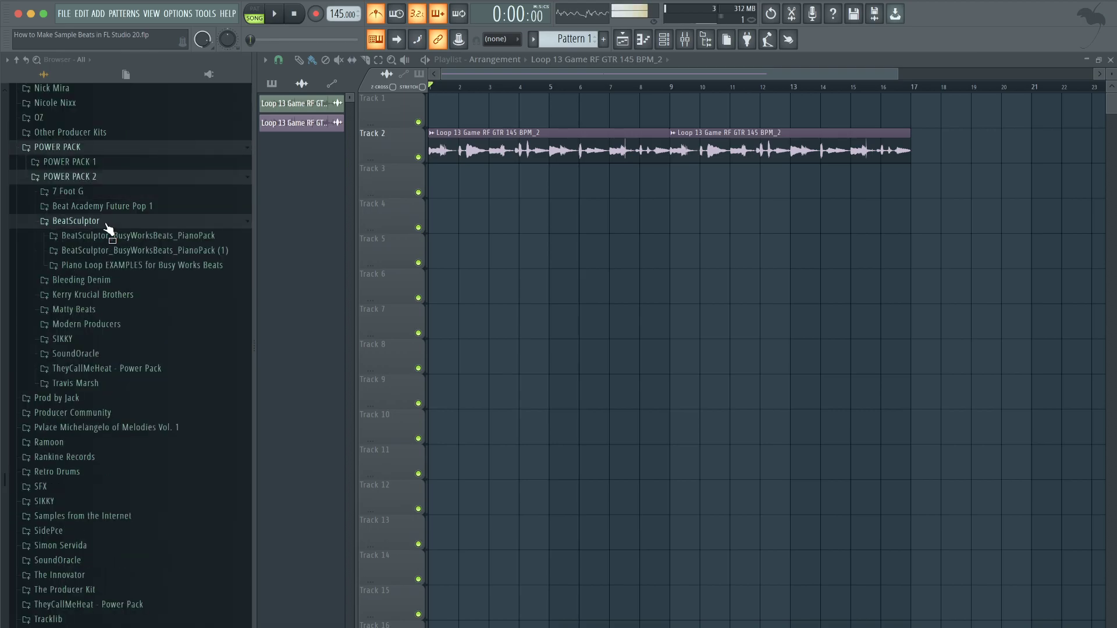
{"action": "left_click", "coordinate": [139, 252]}
{"action": "left_click", "coordinate": [139, 292]}
{"action": "left_click", "coordinate": [145, 347]}
{"action": "left_click", "coordinate": [154, 414]}
{"action": "left_click", "coordinate": [116, 223]}
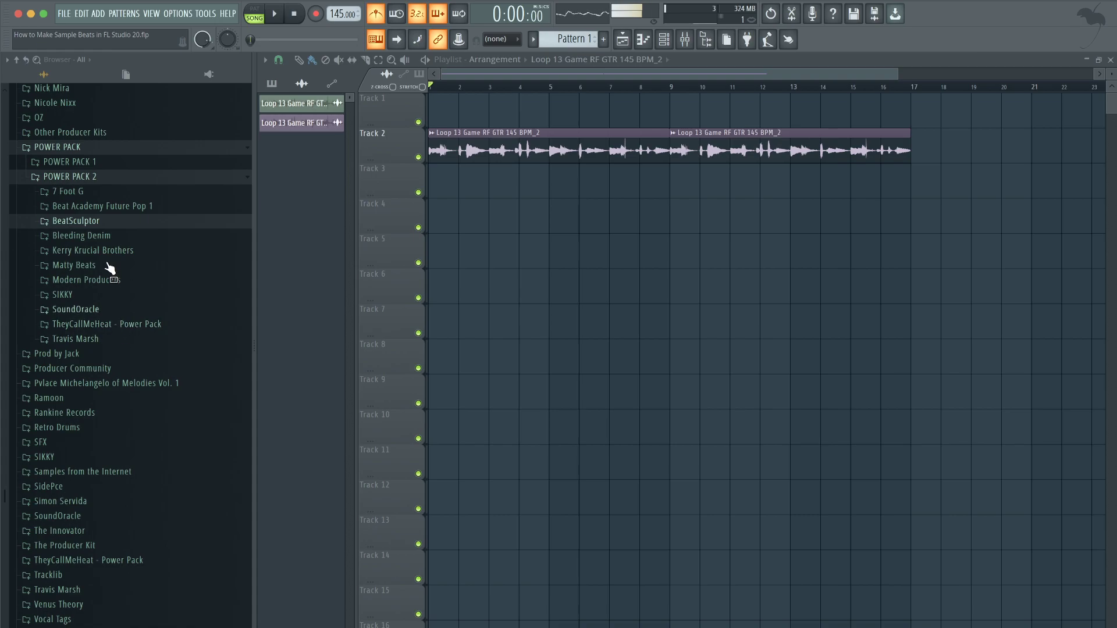
Preview Triumph sample vox 120bpm and Helio_140bpm_Gb from the melody loops in POWER PACK 1, and collapse that pack
{"action": "left_click", "coordinate": [107, 164]}
{"action": "left_click", "coordinate": [124, 252]}
{"action": "left_click", "coordinate": [123, 290]}
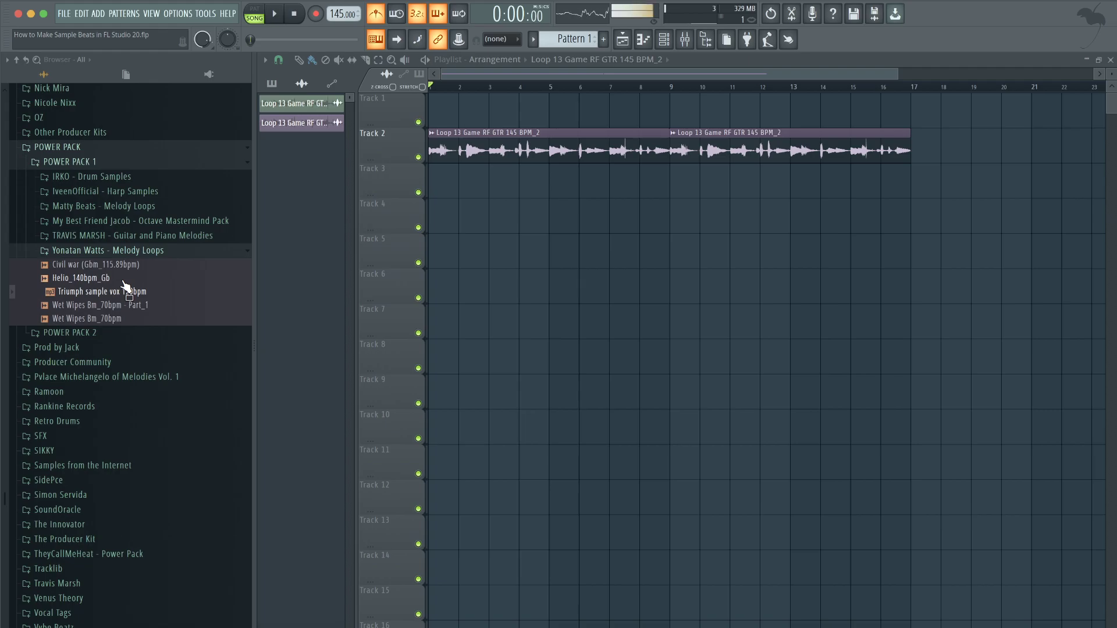
{"action": "left_click", "coordinate": [123, 281]}
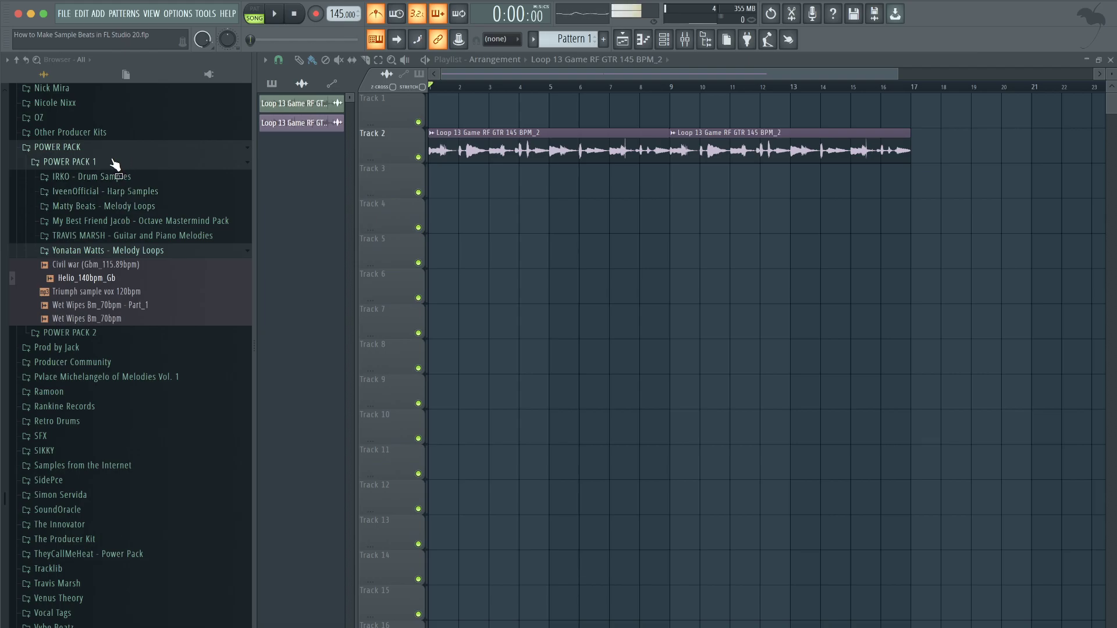
{"action": "left_click", "coordinate": [112, 163]}
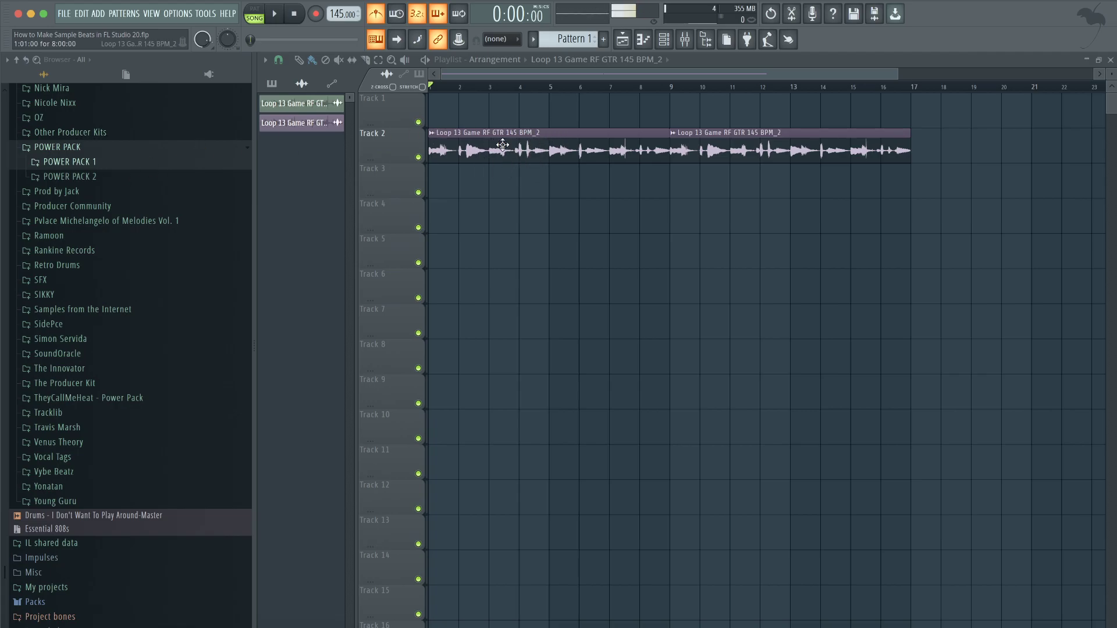
Return to POWER PACK 2 and display the loops in 7 Foot G's Game RF Pack folder
{"action": "left_click", "coordinate": [120, 164]}
{"action": "left_click", "coordinate": [119, 164]}
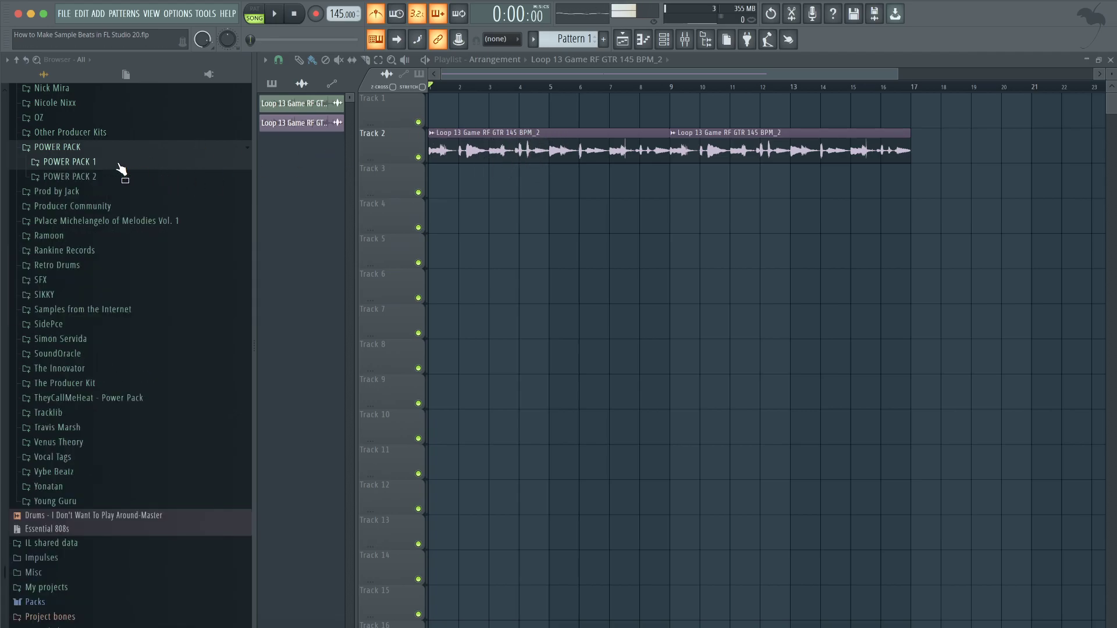
{"action": "left_click", "coordinate": [119, 177]}
{"action": "left_click", "coordinate": [118, 193]}
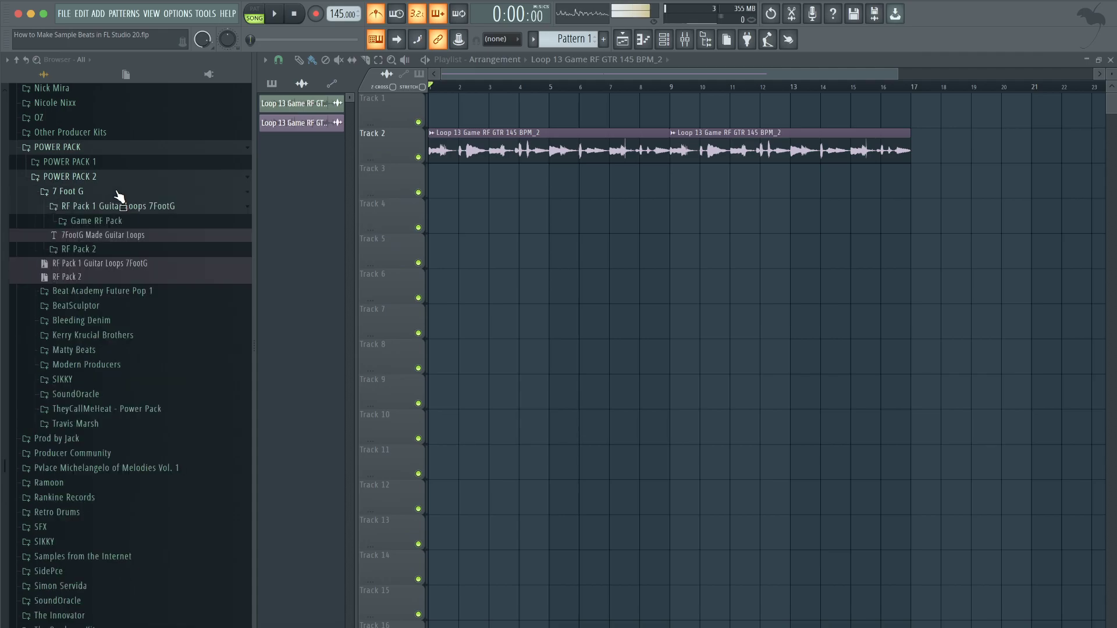
{"action": "left_click", "coordinate": [120, 219]}
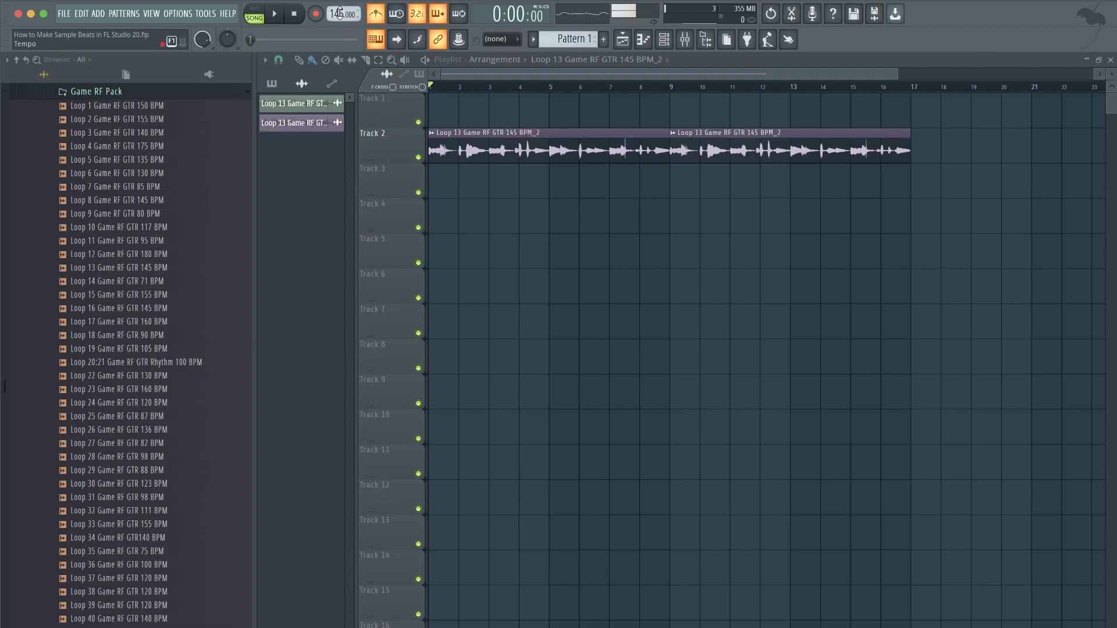
Play the arrangement from the start to hear the Loop 13 guitar clips on Track 2
{"action": "left_click", "coordinate": [521, 141]}
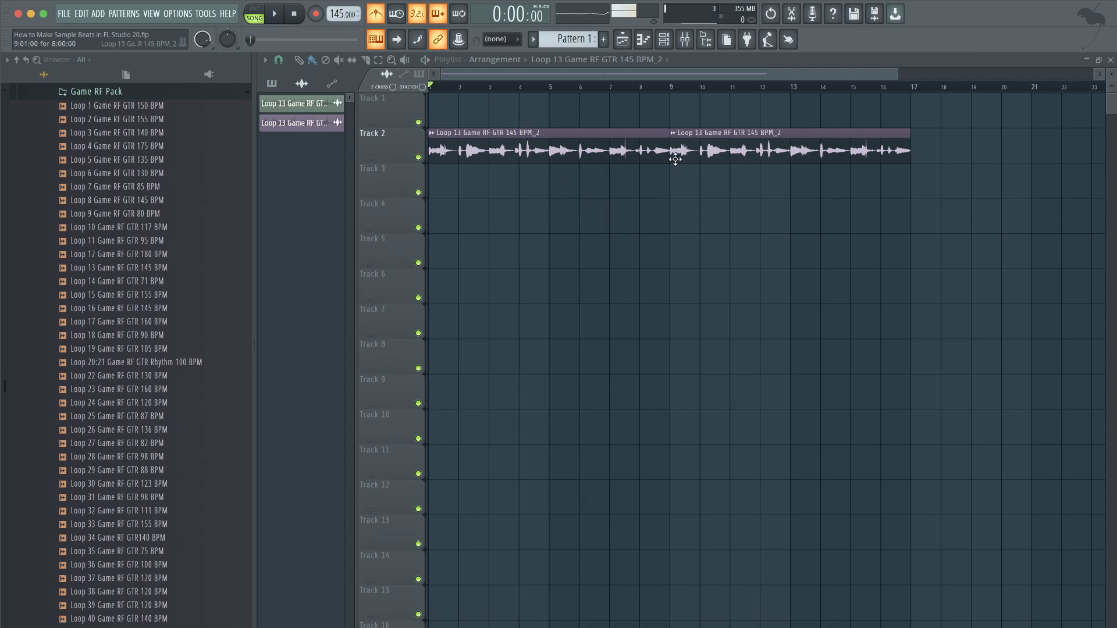
{"action": "left_click", "coordinate": [512, 129]}
{"action": "key", "text": "space"}
{"action": "key", "text": "space"}
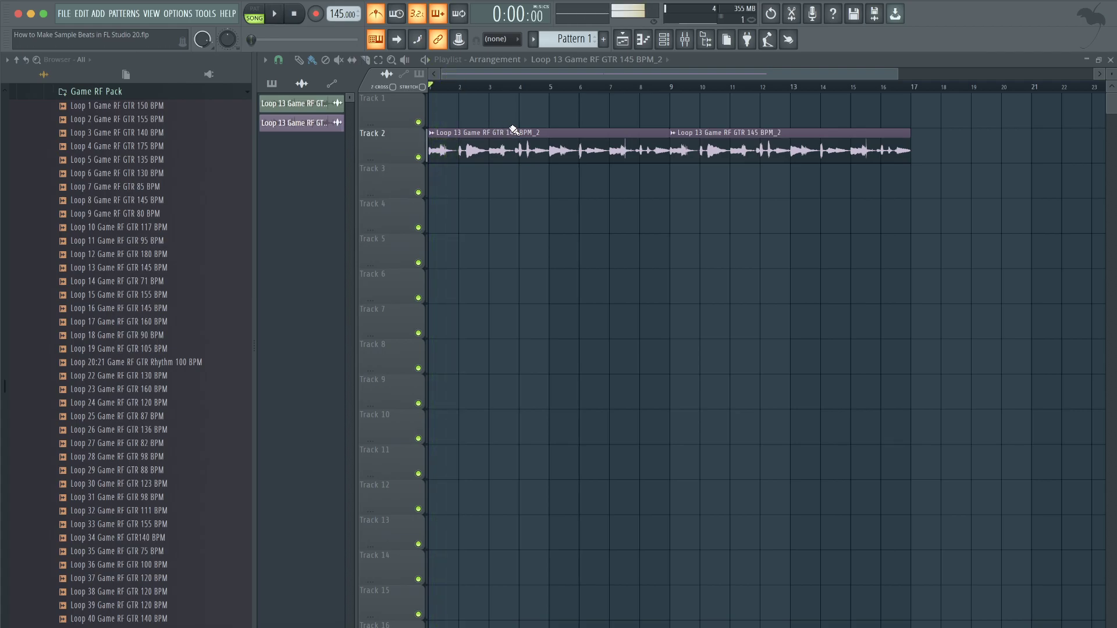
{"action": "key", "text": "space"}
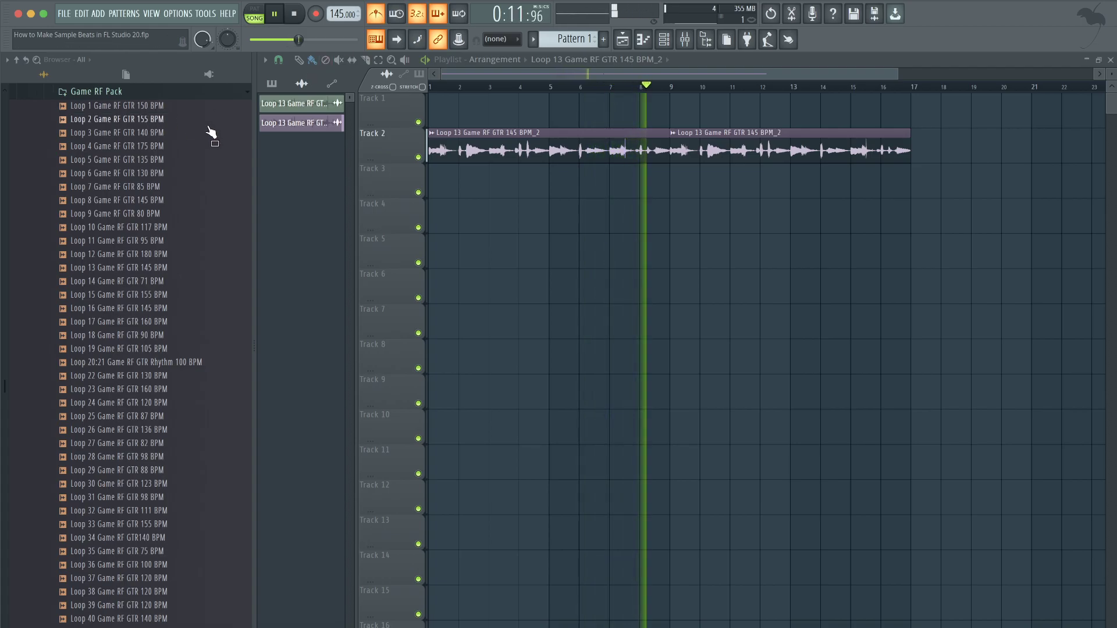
{"action": "key", "text": "space"}
Display the channel rack, collapse the guitar loop folders, and preview RNB CLAP from the Essential 808s folder
{"action": "left_click", "coordinate": [162, 93]}
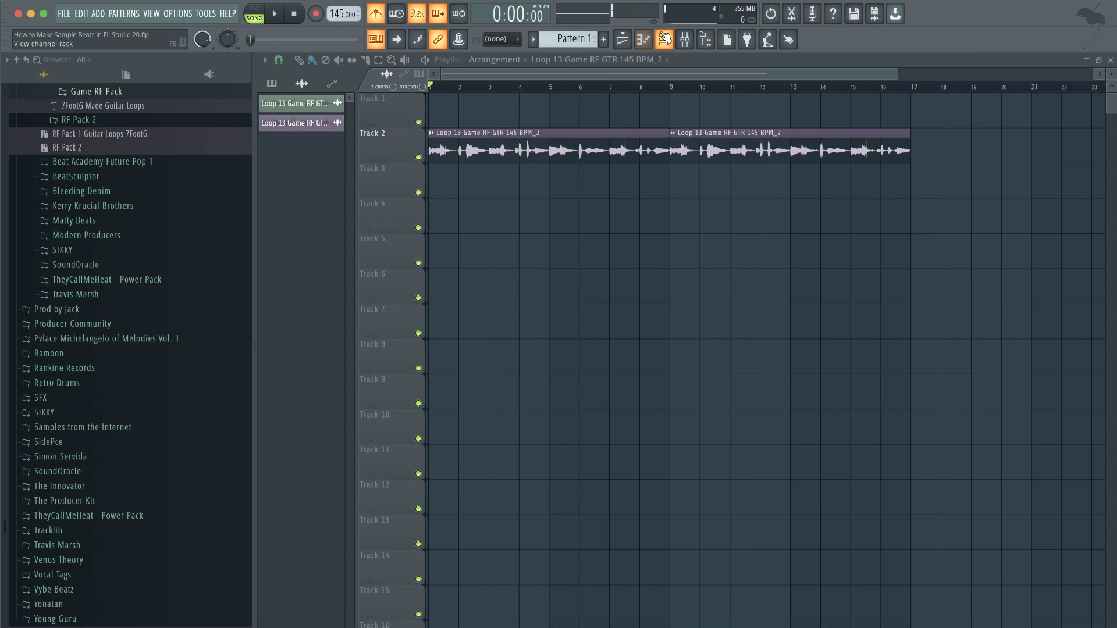
{"action": "left_click", "coordinate": [664, 38]}
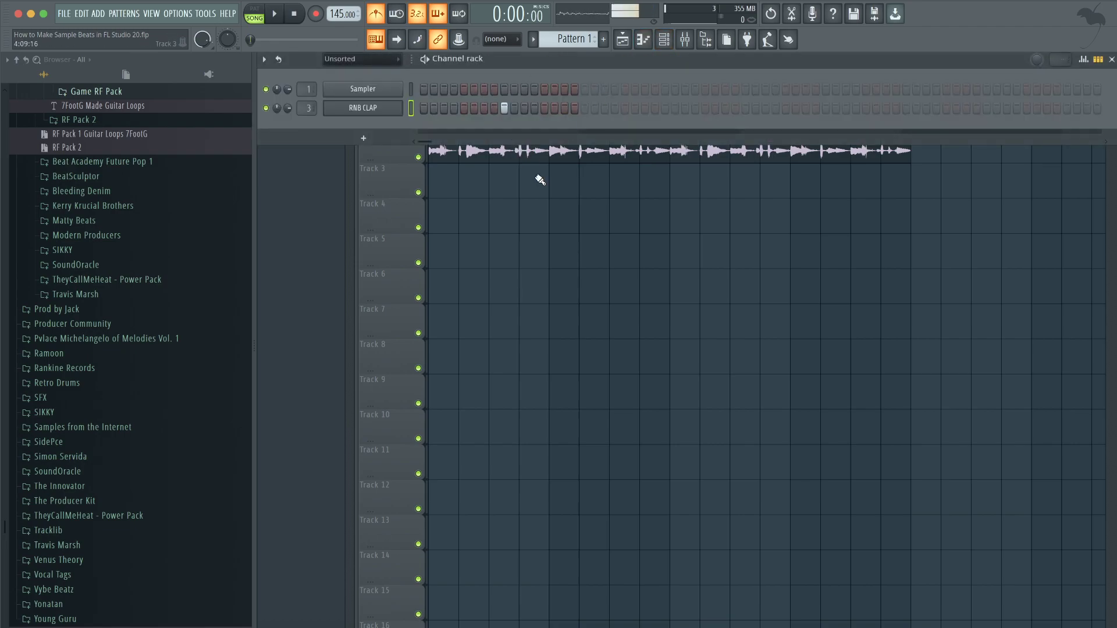
{"action": "scroll", "coordinate": [117, 230], "scroll_direction": "up", "scroll_amount": 9}
{"action": "scroll", "coordinate": [118, 240], "scroll_direction": "up", "scroll_amount": 1}
{"action": "left_click", "coordinate": [84, 431]}
{"action": "scroll", "coordinate": [86, 439], "scroll_direction": "up", "scroll_amount": 9}
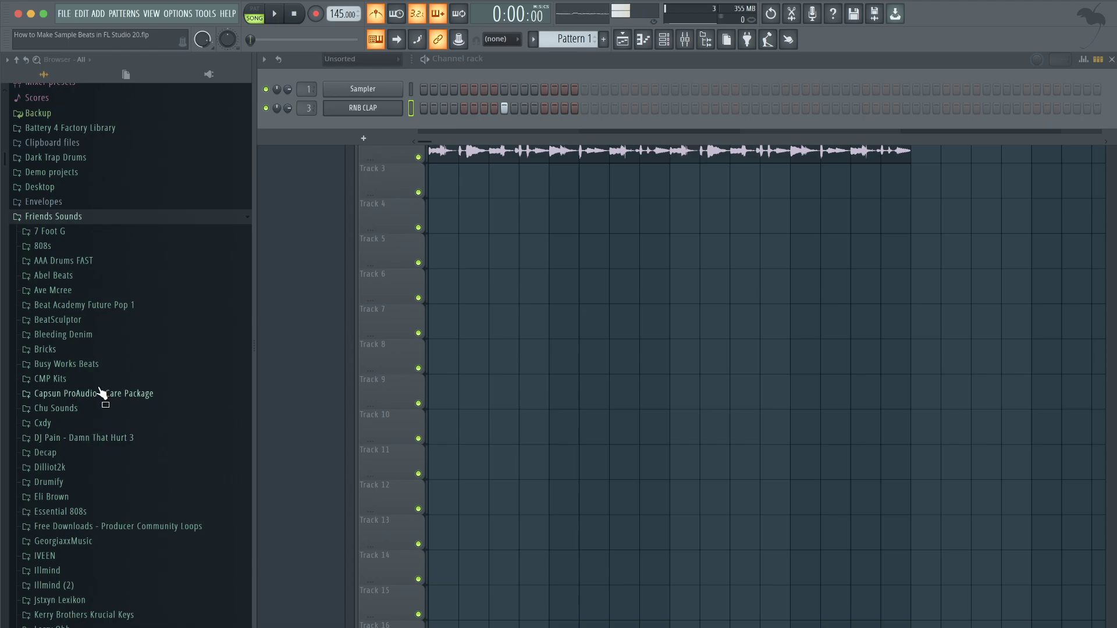
{"action": "left_click", "coordinate": [77, 511]}
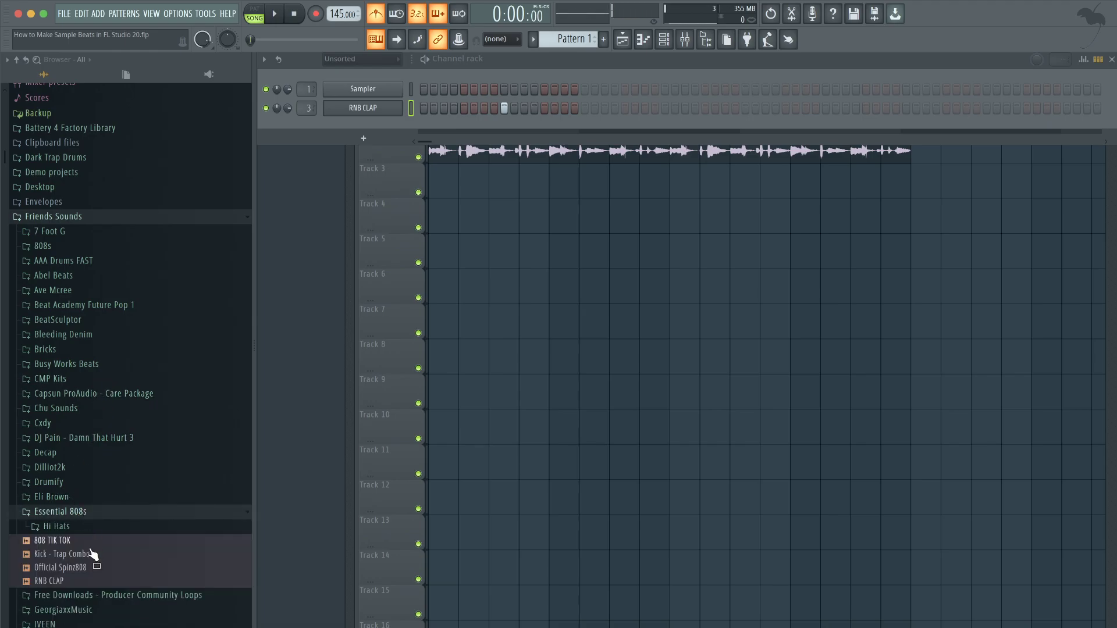
{"action": "left_click", "coordinate": [78, 582]}
Place Pattern 1 from the pattern list at bar 1 of Track 3 and play it with the guitar loop
{"action": "key", "text": "F6"}
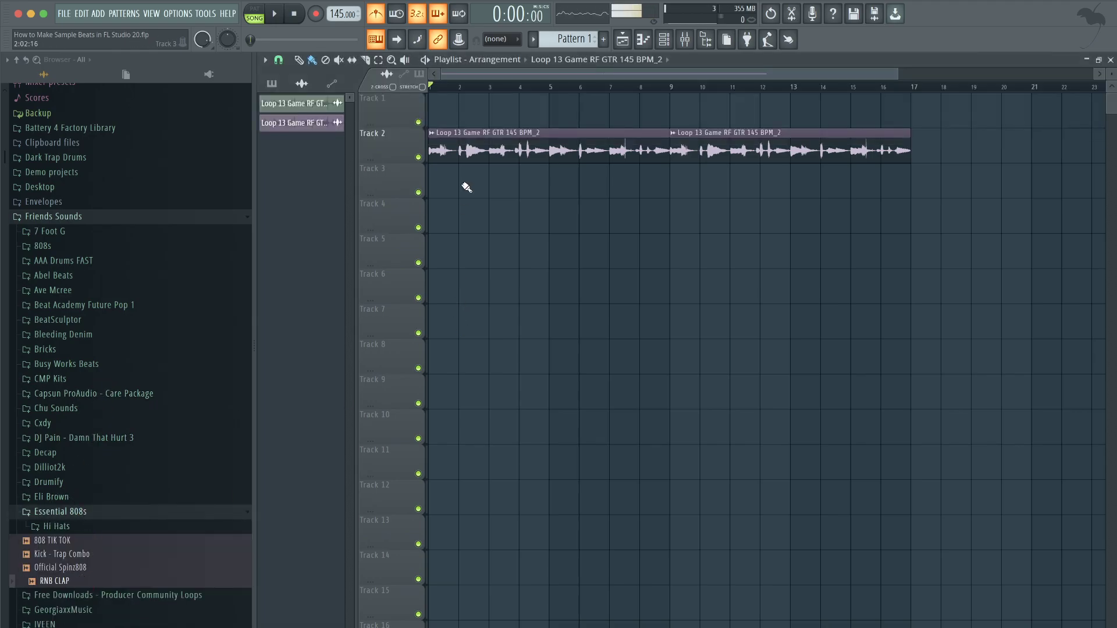
{"action": "left_click", "coordinate": [273, 85]}
{"action": "left_click_drag", "start_coordinate": [324, 105], "coordinate": [433, 185]}
{"action": "key", "text": "space"}
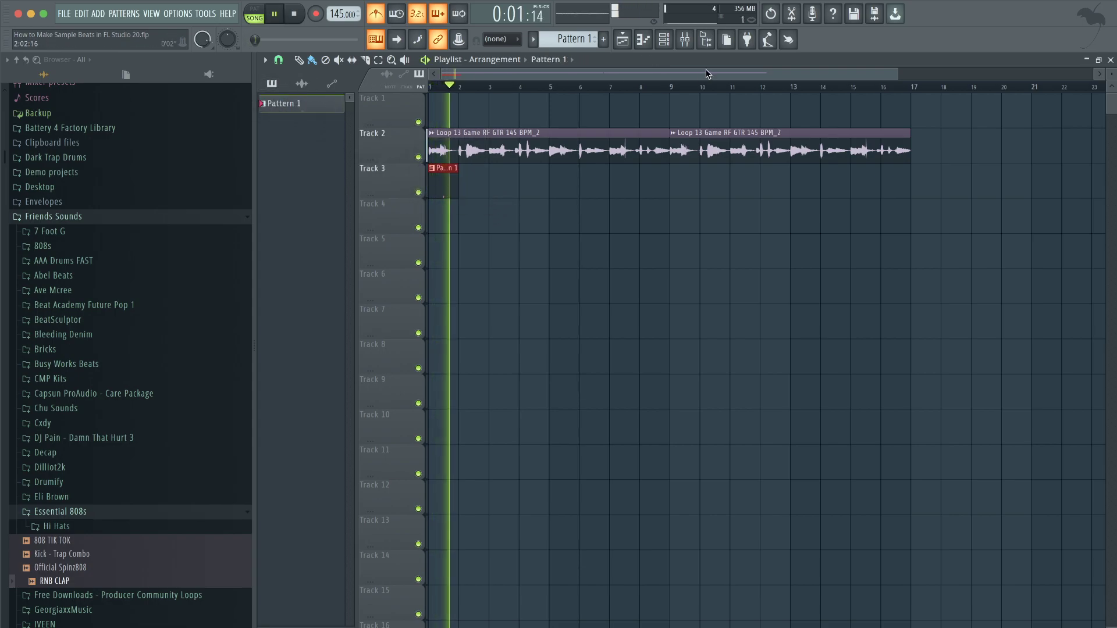
Add a second RNB CLAP hit on step 25 of Pattern 1 and listen to the result
{"action": "key", "text": "F6"}
{"action": "key", "text": "space"}
{"action": "left_click", "coordinate": [665, 109]}
{"action": "key", "text": "space"}
{"action": "key", "text": "F6"}
{"action": "key", "text": "space"}
Repeat the Pattern 1 clip along Track 3 up to bar 17, save the project, and start playback
{"action": "left_click_drag", "start_coordinate": [526, 187], "coordinate": [861, 174]}
{"action": "key", "text": "ctrl+s"}
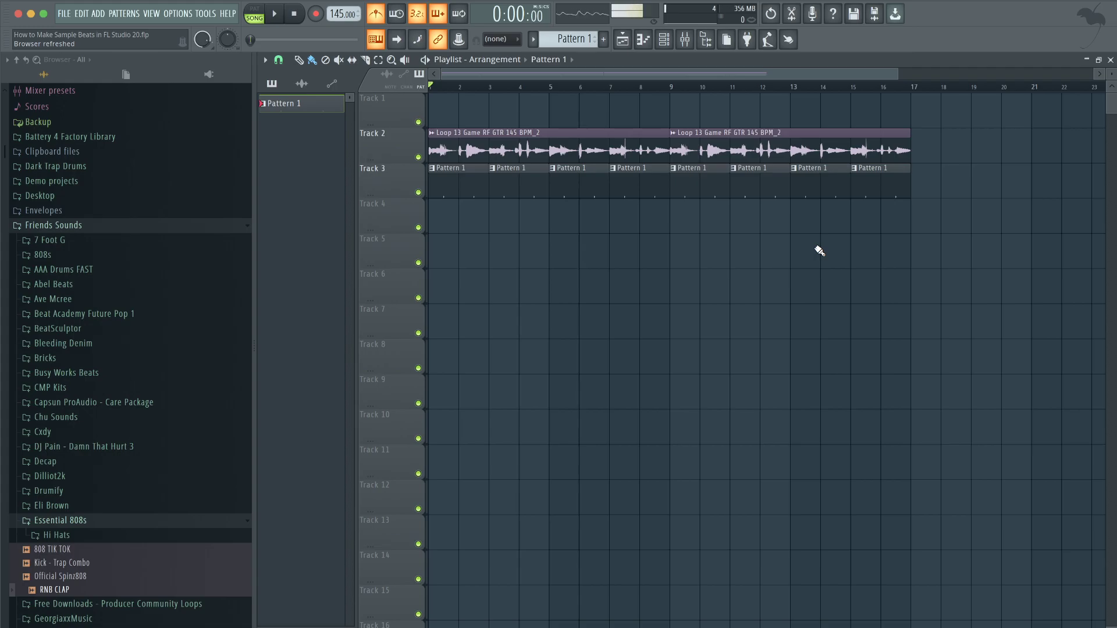
{"action": "key", "text": "space"}
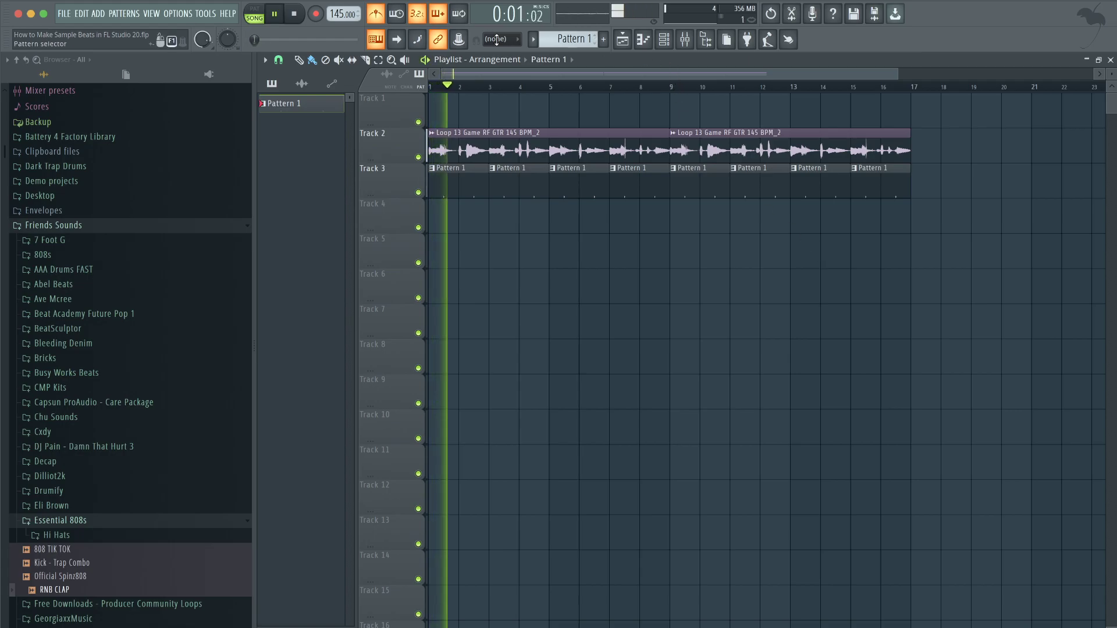
Preview the Kick - Trap Combo sample from Essential 808s and load it into a new channel in the channel rack
{"action": "left_click", "coordinate": [663, 39]}
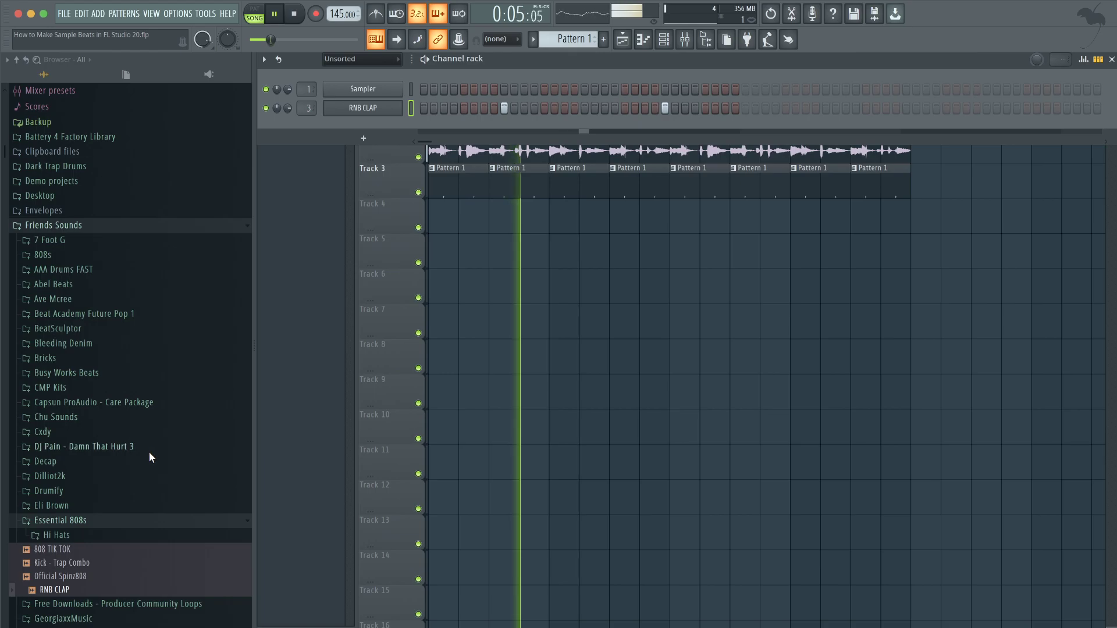
{"action": "scroll", "coordinate": [119, 448], "scroll_direction": "down", "scroll_amount": 2}
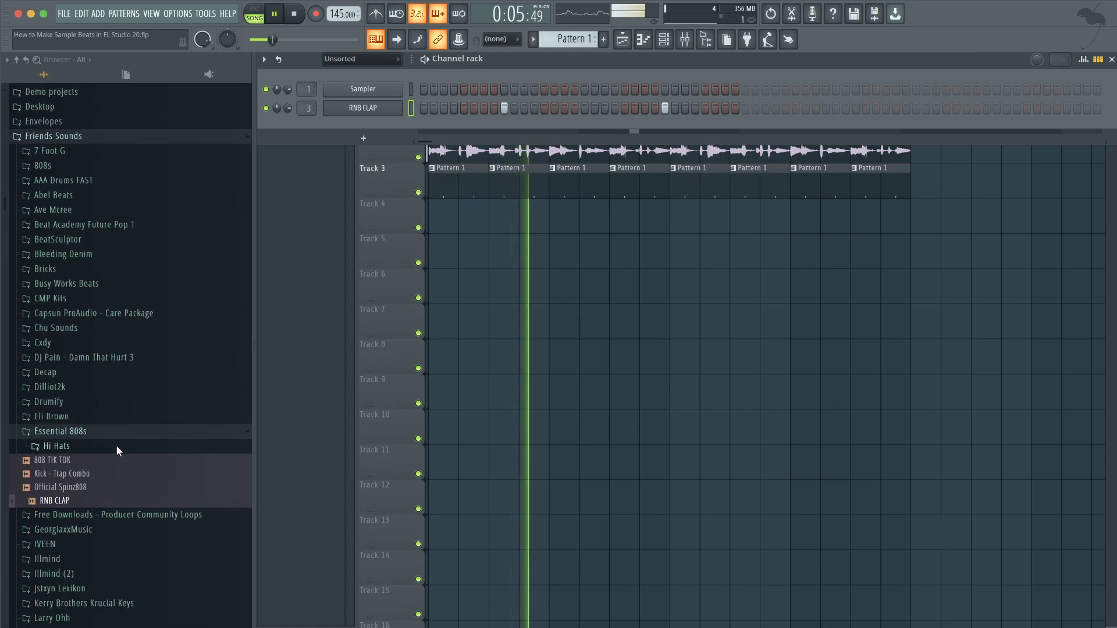
{"action": "left_click", "coordinate": [95, 473]}
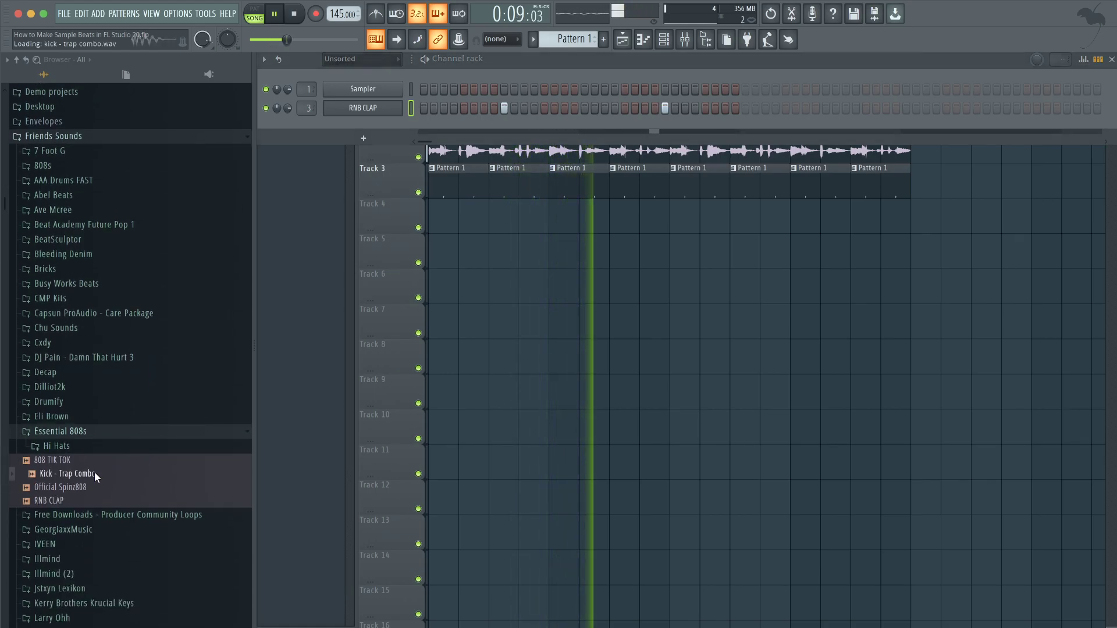
{"action": "right_click", "coordinate": [94, 472]}
{"action": "left_click", "coordinate": [117, 483]}
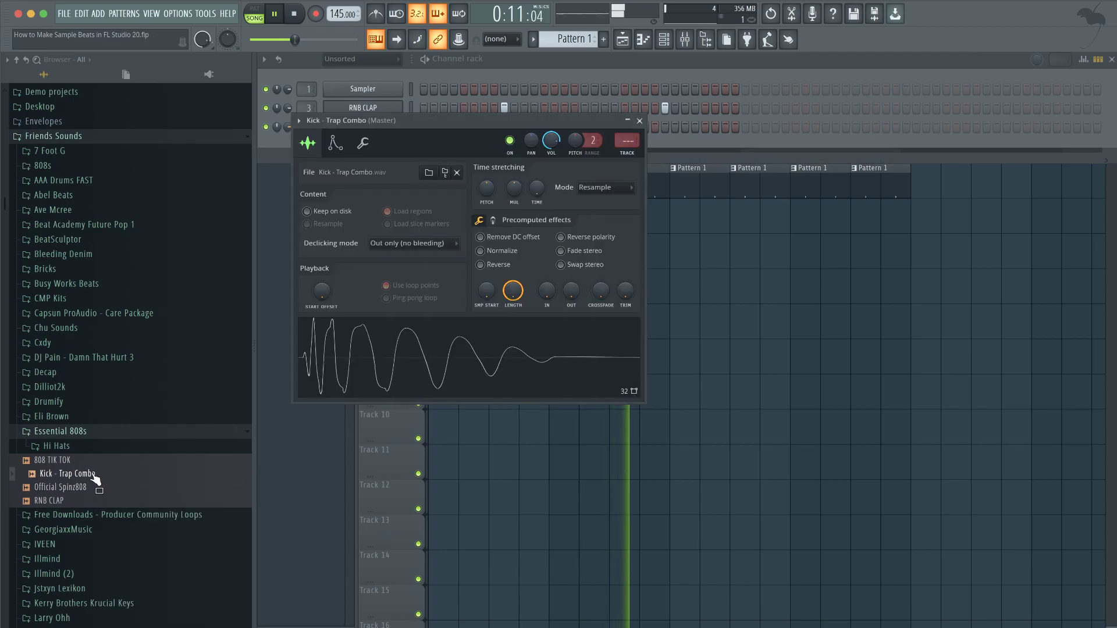
Audition Official Spinz808 and 808 TIK TOK, and load Hi Hat - Trap Closed Clapper from Hi Hats into a new channel
{"action": "left_click", "coordinate": [93, 488]}
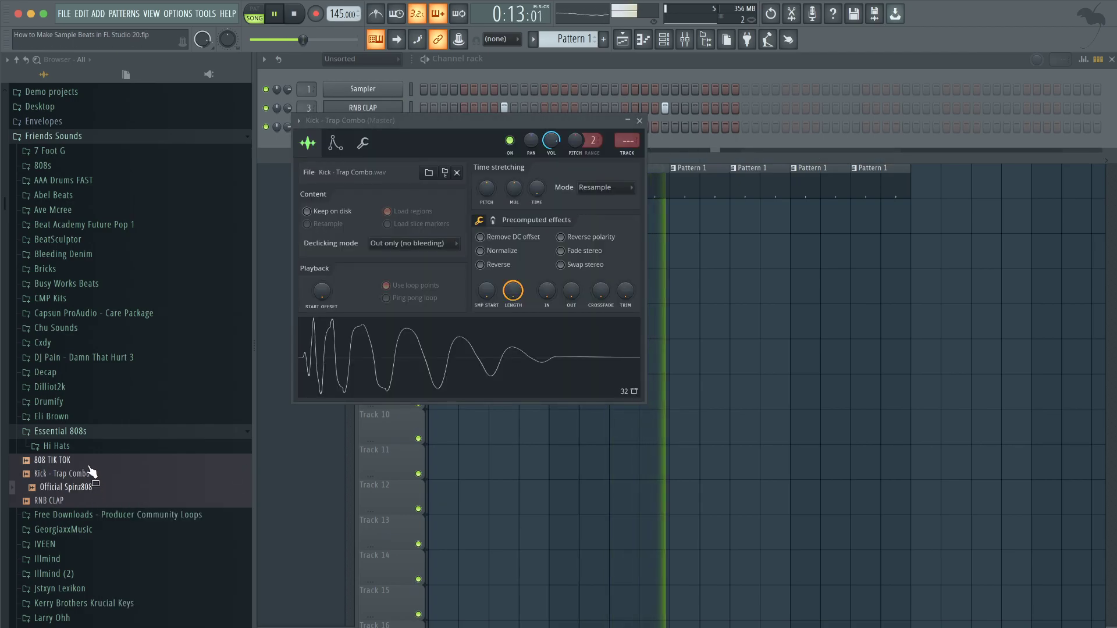
{"action": "left_click", "coordinate": [89, 465]}
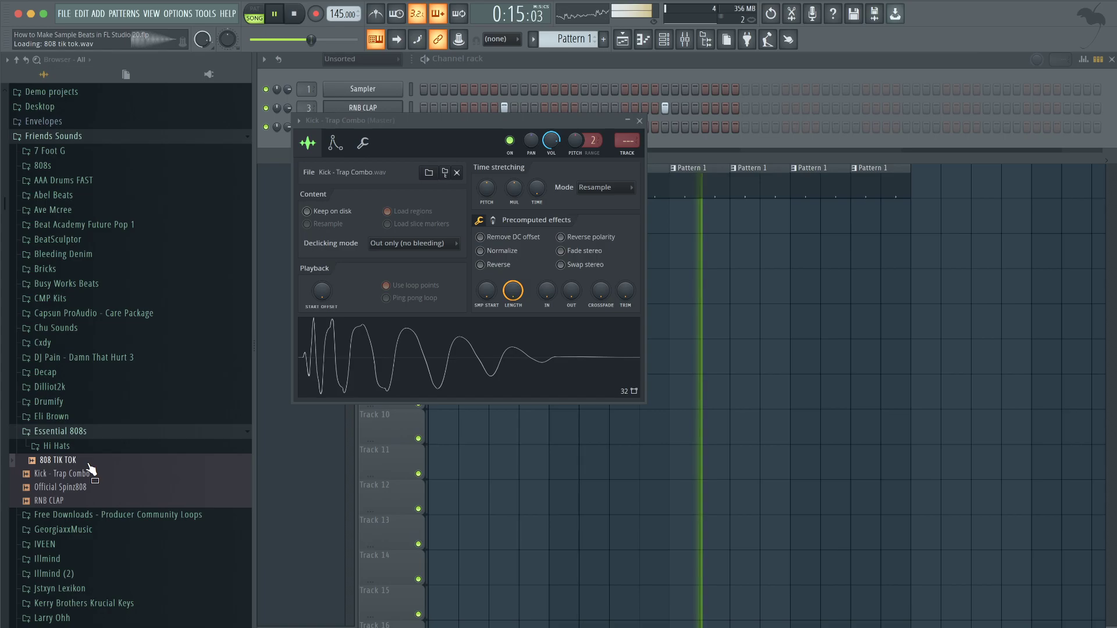
{"action": "left_click", "coordinate": [57, 446]}
{"action": "left_click", "coordinate": [93, 473]}
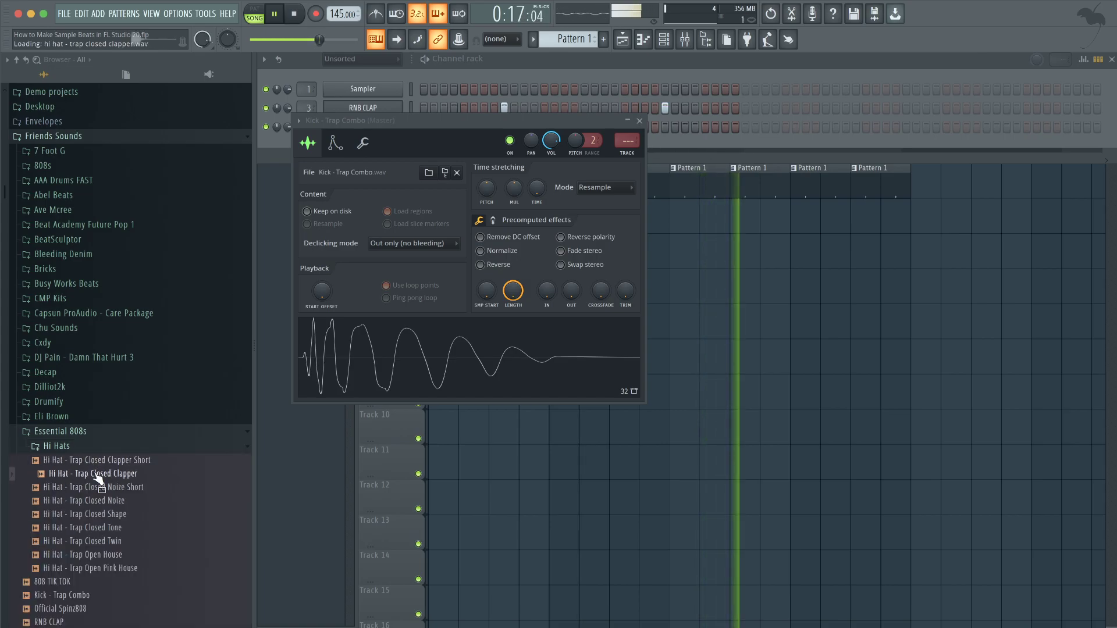
{"action": "right_click", "coordinate": [100, 474]}
{"action": "left_click", "coordinate": [126, 483]}
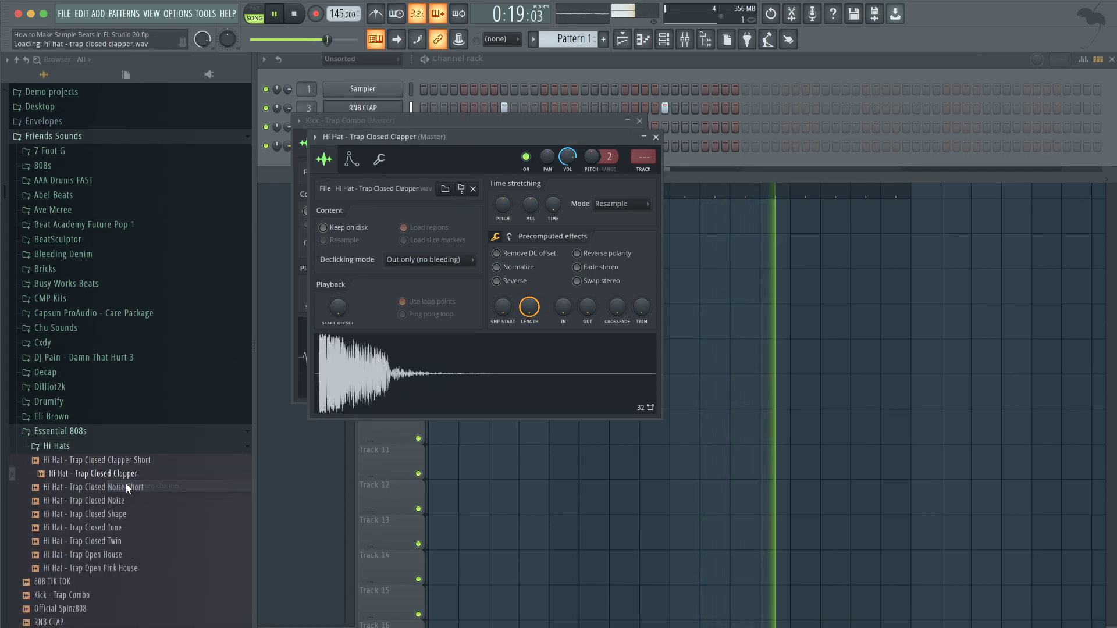
Close both sample windows, stop playback, and route the selected Kick - Trap Combo and Hi Hat channels to mixer tracks 4 and 5
{"action": "left_click", "coordinate": [640, 121]}
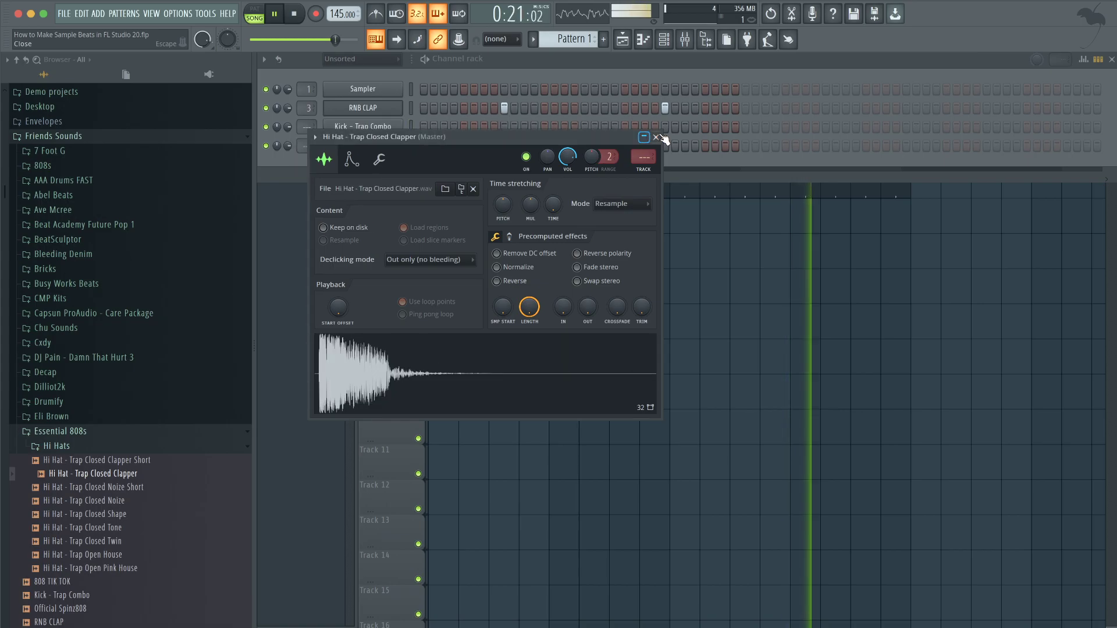
{"action": "left_click", "coordinate": [656, 137]}
{"action": "key", "text": "space"}
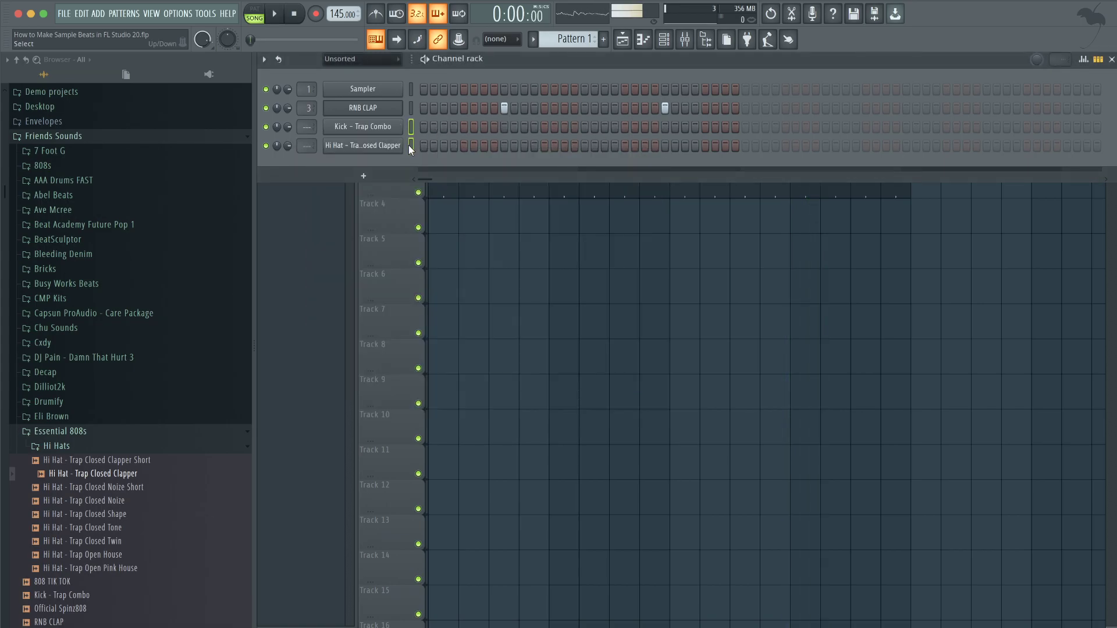
{"action": "key", "text": "ctrl+l"}
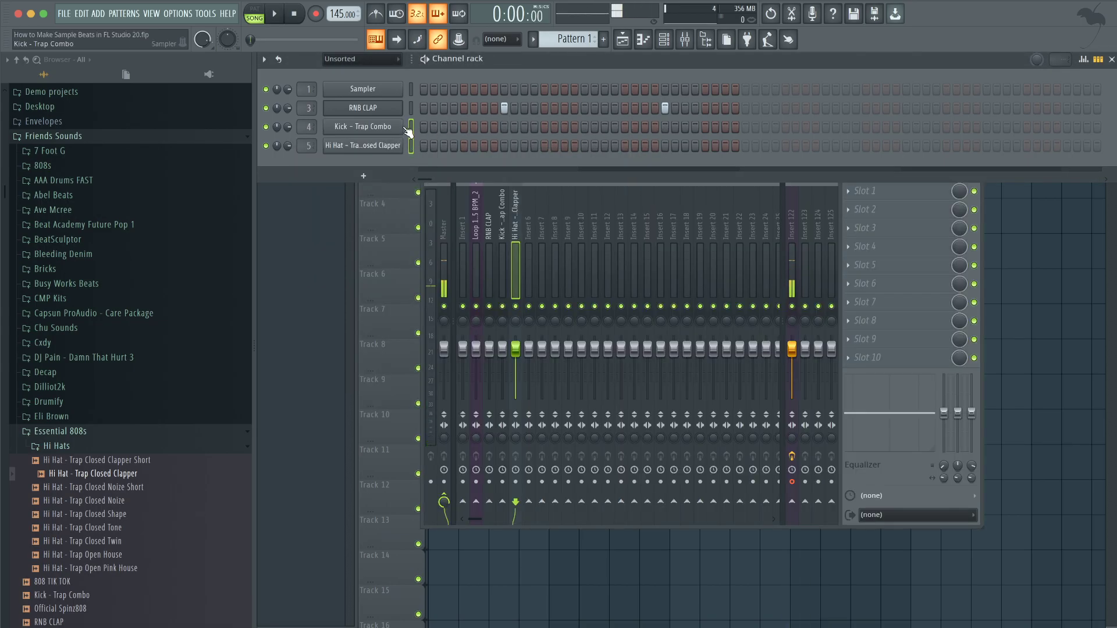
Delete the empty Sampler channel from the channel rack and stop playback
{"action": "left_click", "coordinate": [411, 124]}
{"action": "key", "text": "space"}
{"action": "left_click", "coordinate": [412, 89]}
{"action": "key", "text": "alt+Delete"}
{"action": "key", "text": "Return"}
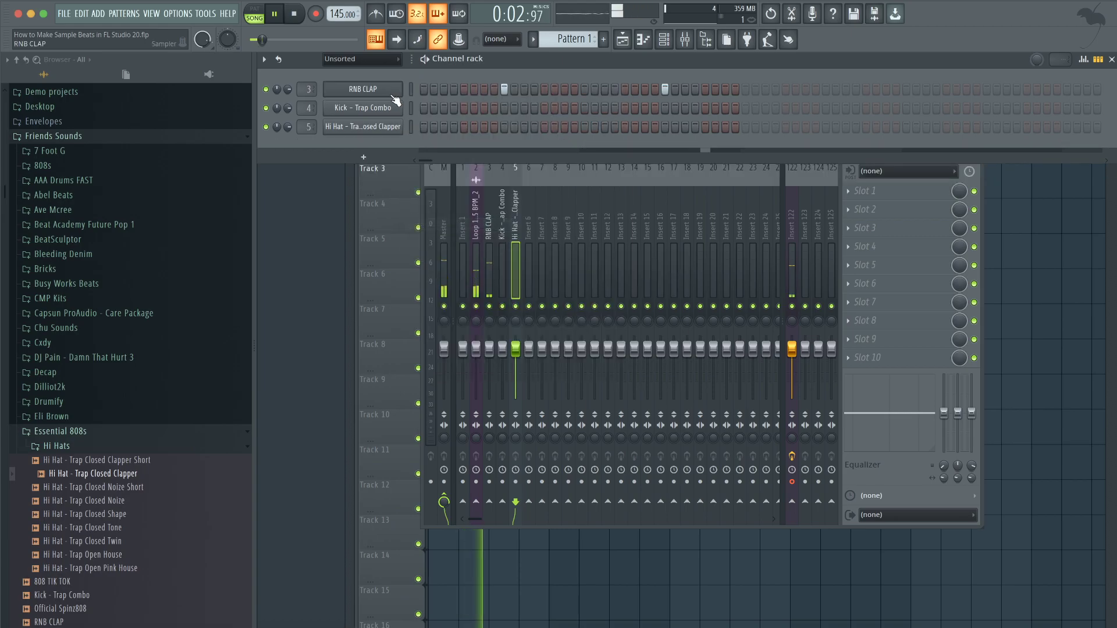
{"action": "key", "text": "space"}
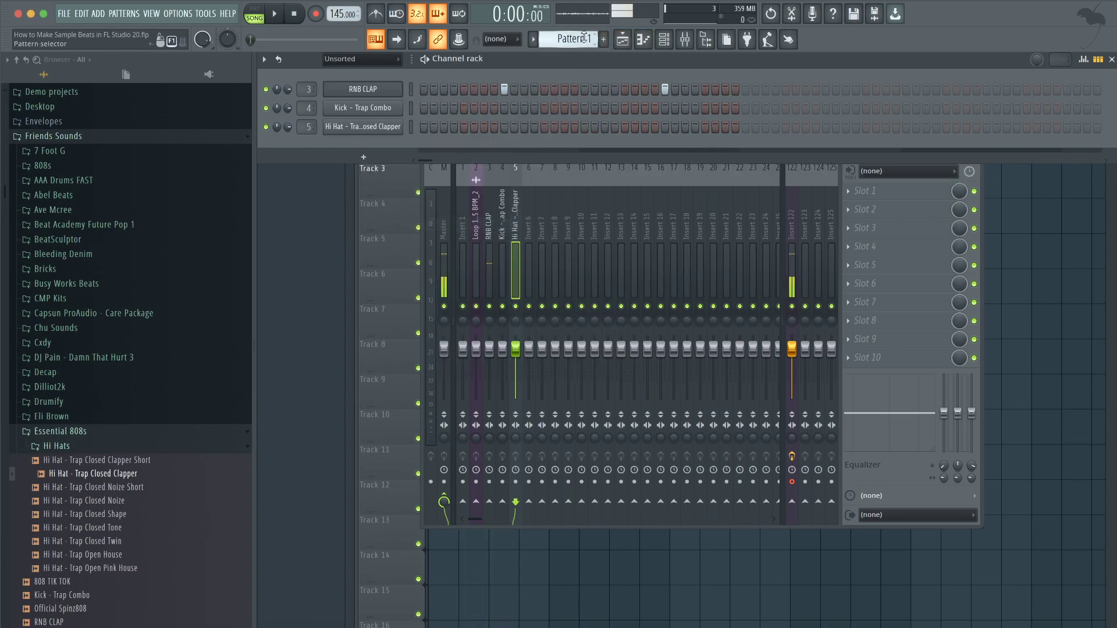
Switch to Pattern 2, show all channels in the channel rack, and return to the playlist with playback stopped
{"action": "left_click_drag", "start_coordinate": [568, 39], "coordinate": [568, 34]}
{"action": "left_click", "coordinate": [355, 59]}
{"action": "left_click", "coordinate": [355, 74]}
{"action": "key", "text": "space"}
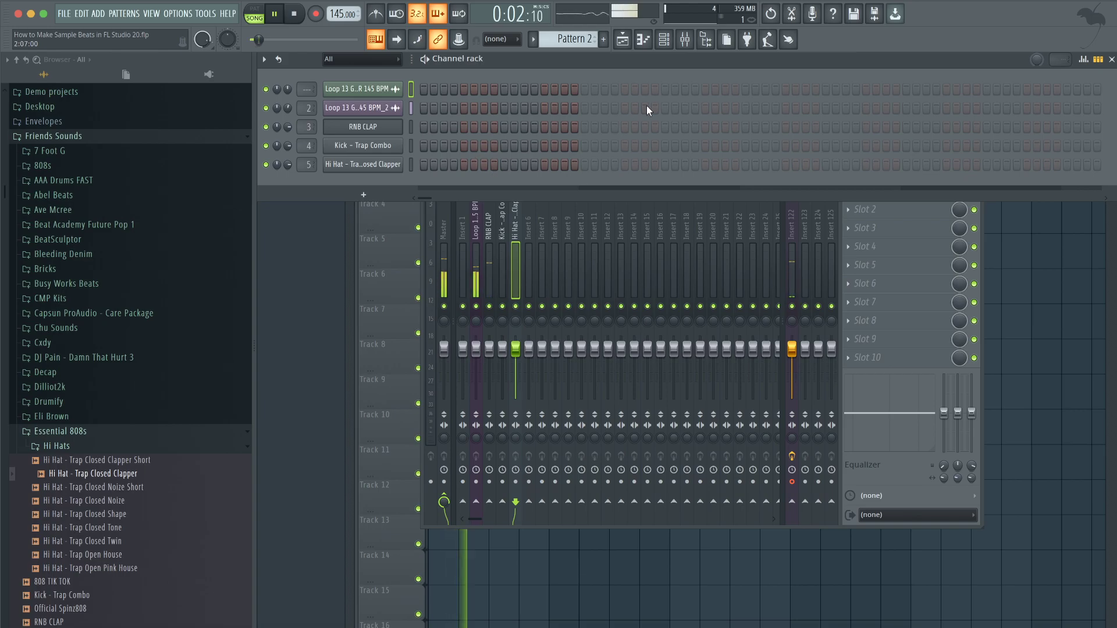
{"action": "left_click", "coordinate": [1002, 247]}
{"action": "key", "text": "space"}
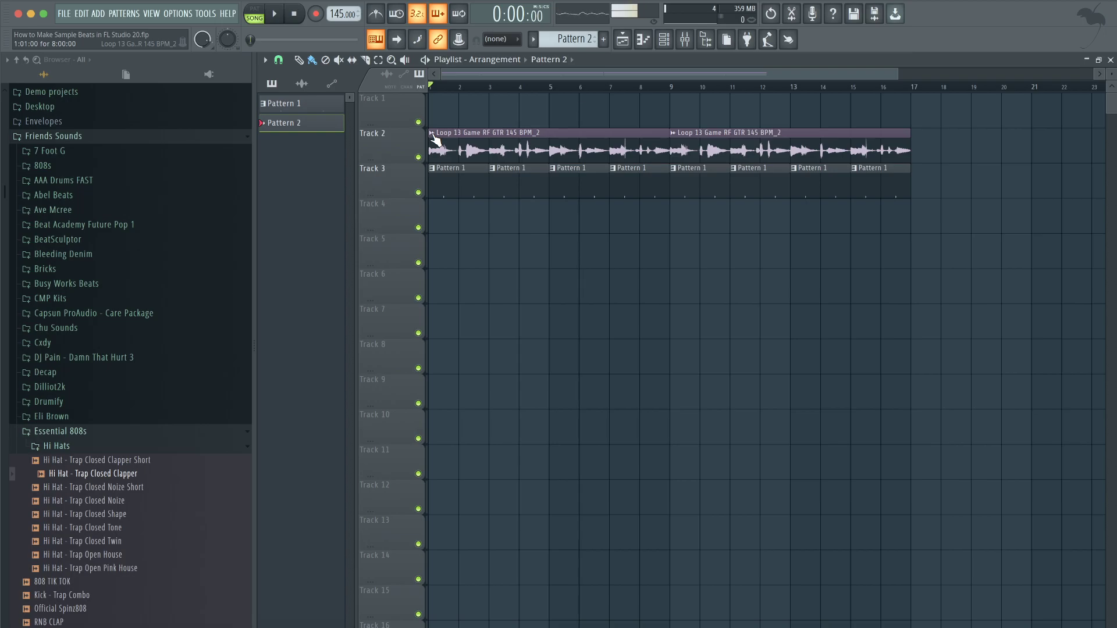
Open the channel settings of the Loop 13 Game RF GTR 145 BPM_2 clip and load its sample into the Edison audio editor
{"action": "left_click", "coordinate": [432, 133]}
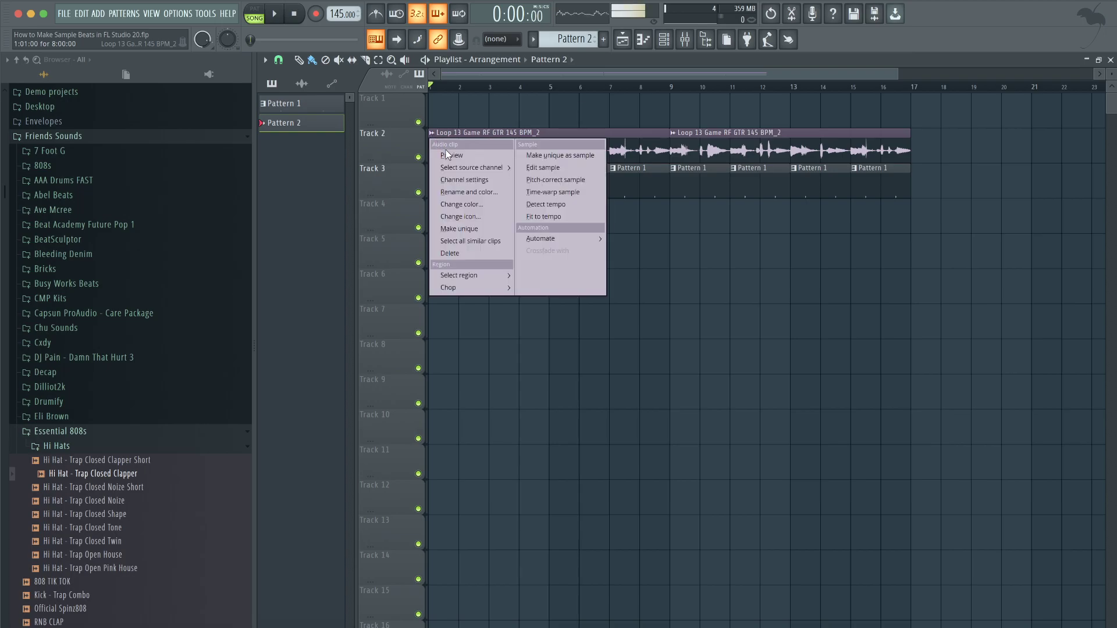
{"action": "left_click", "coordinate": [464, 181]}
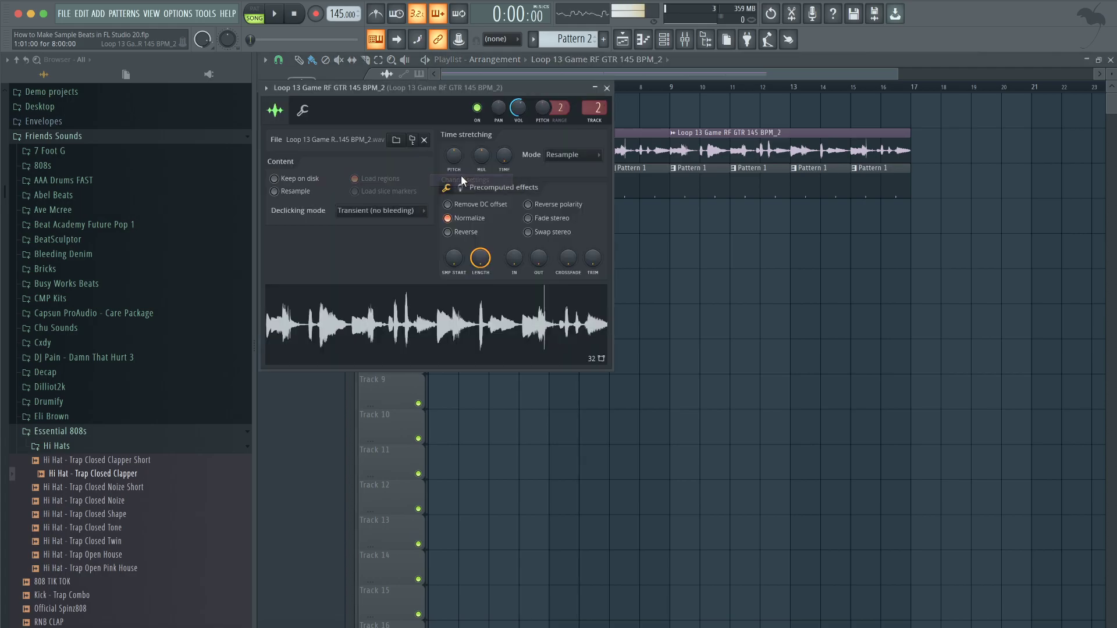
{"action": "right_click", "coordinate": [423, 300]}
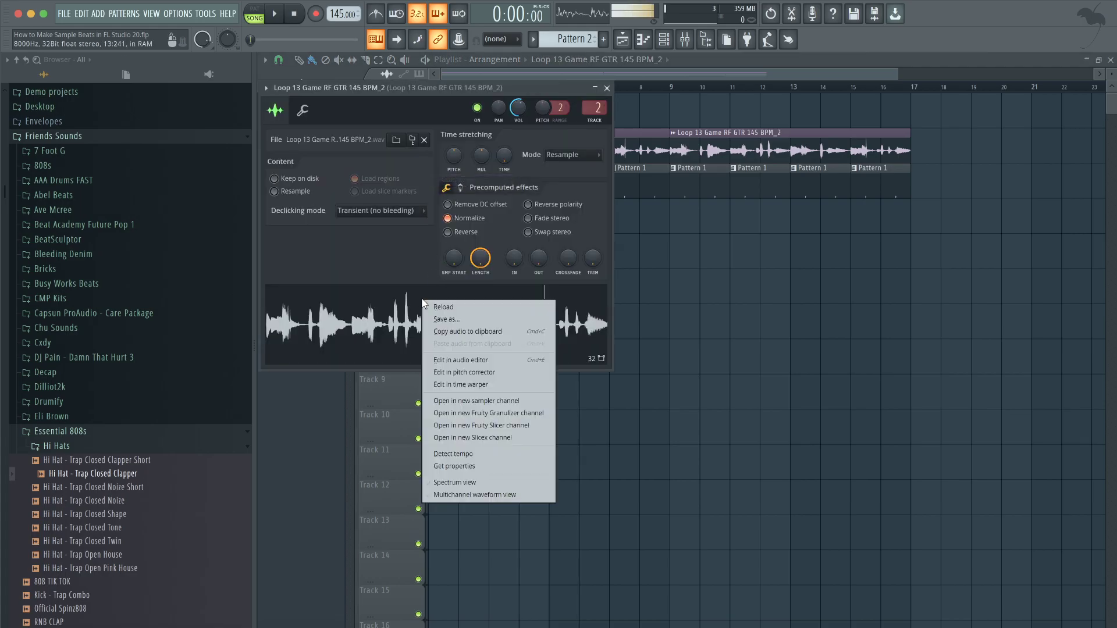
{"action": "left_click", "coordinate": [469, 357]}
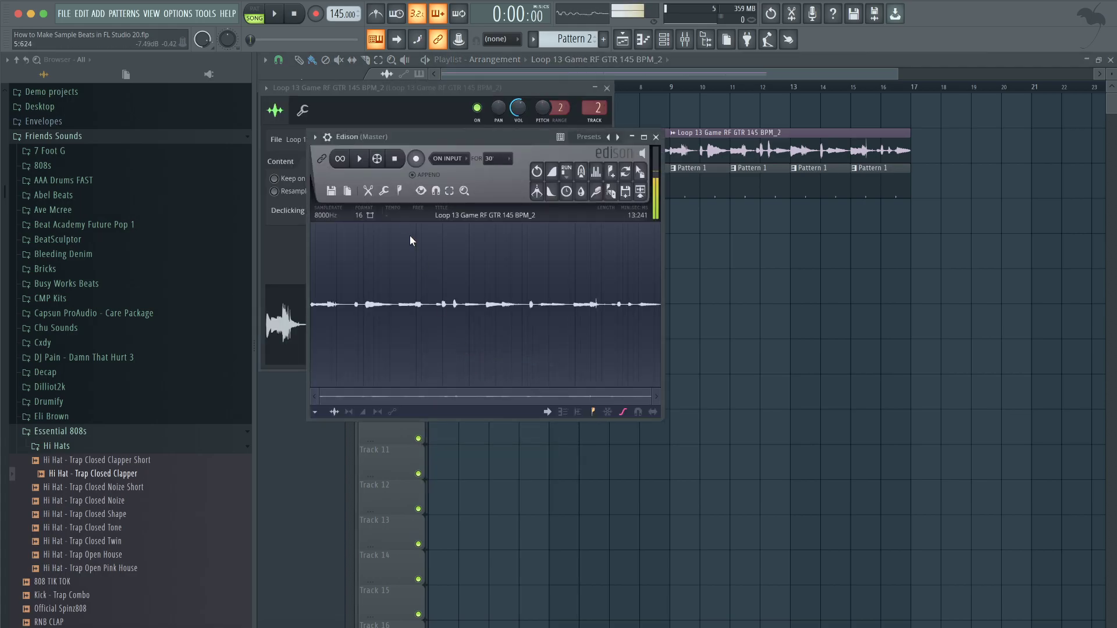
{"action": "left_click", "coordinate": [329, 215]}
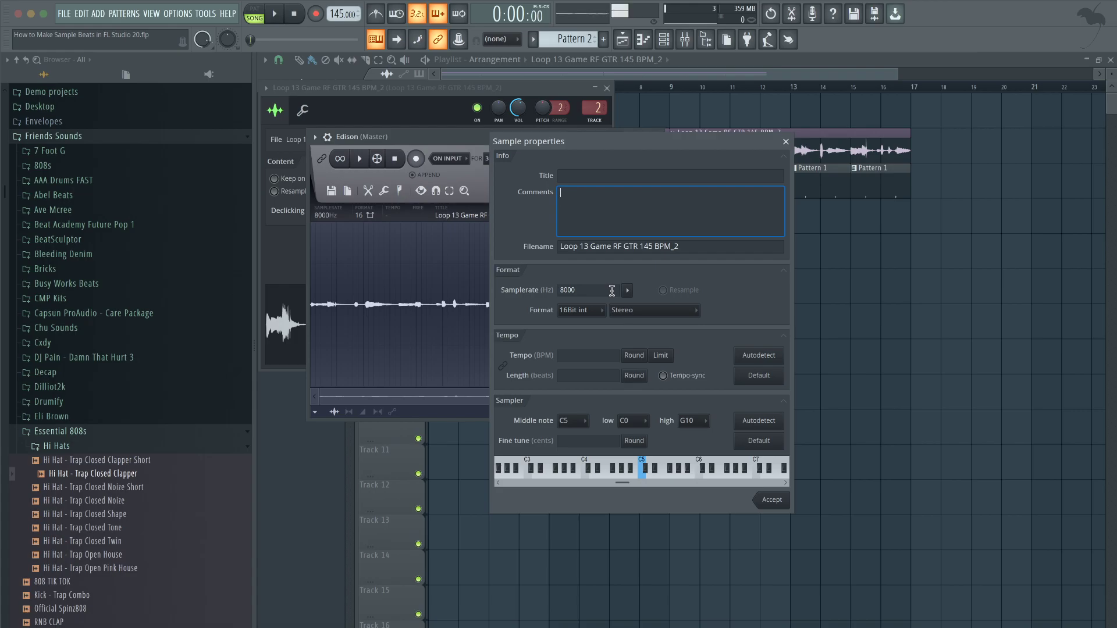
{"action": "left_click", "coordinate": [592, 286]}
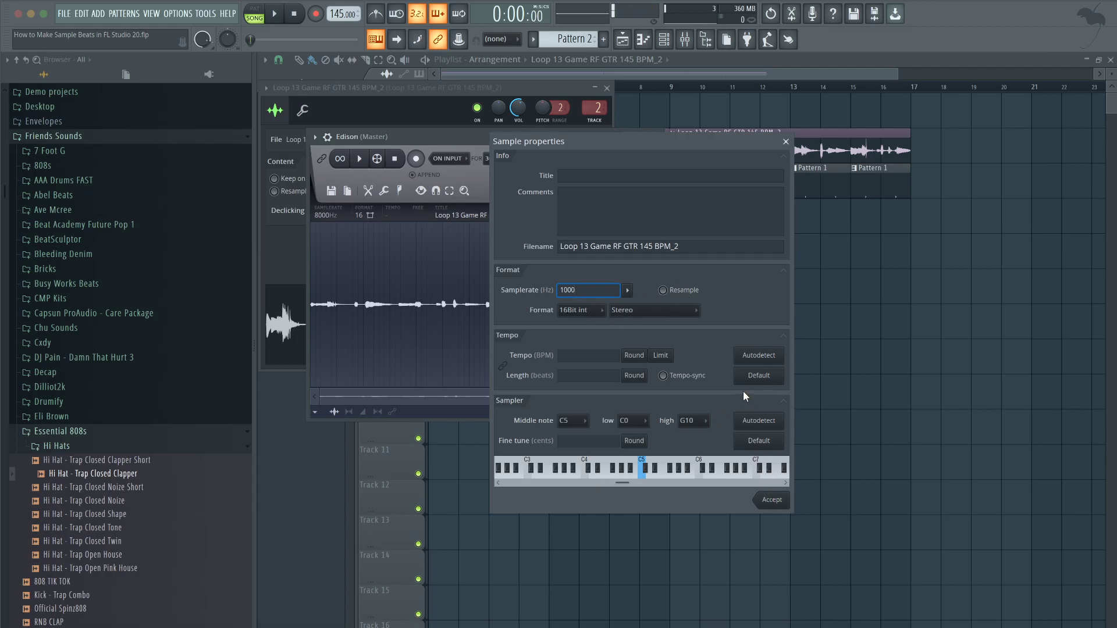
{"action": "type", "text": "8000"}
{"action": "left_click", "coordinate": [774, 500]}
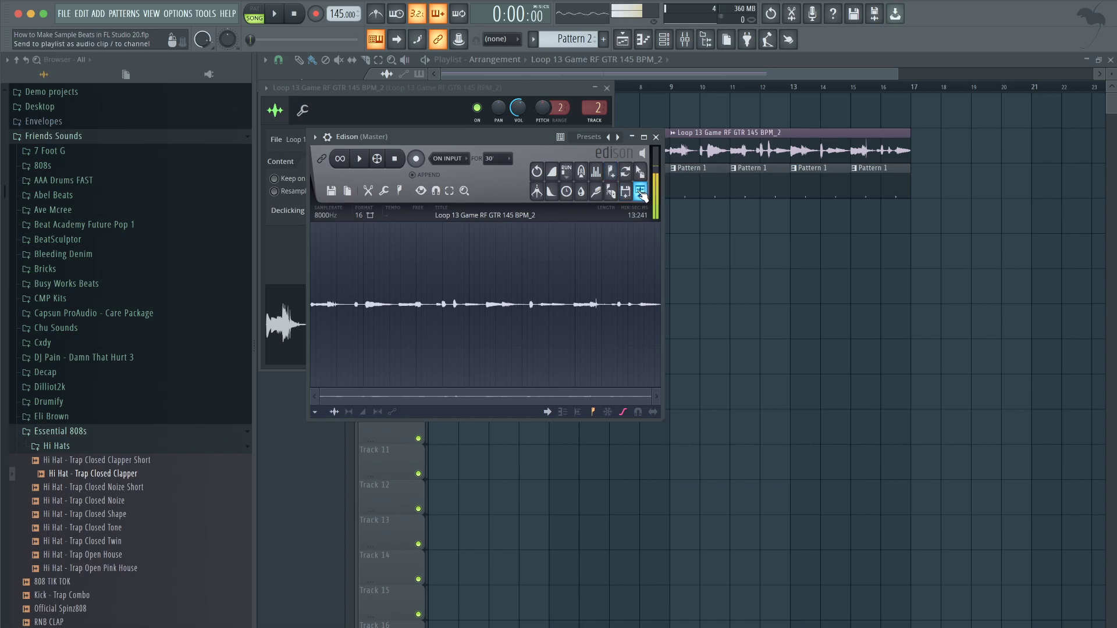
Set the loop's sample rate to 1000 Hz with resampling enabled in the sample properties and accept
{"action": "left_click", "coordinate": [326, 216]}
{"action": "left_click", "coordinate": [581, 288]}
{"action": "type", "text": "1000"}
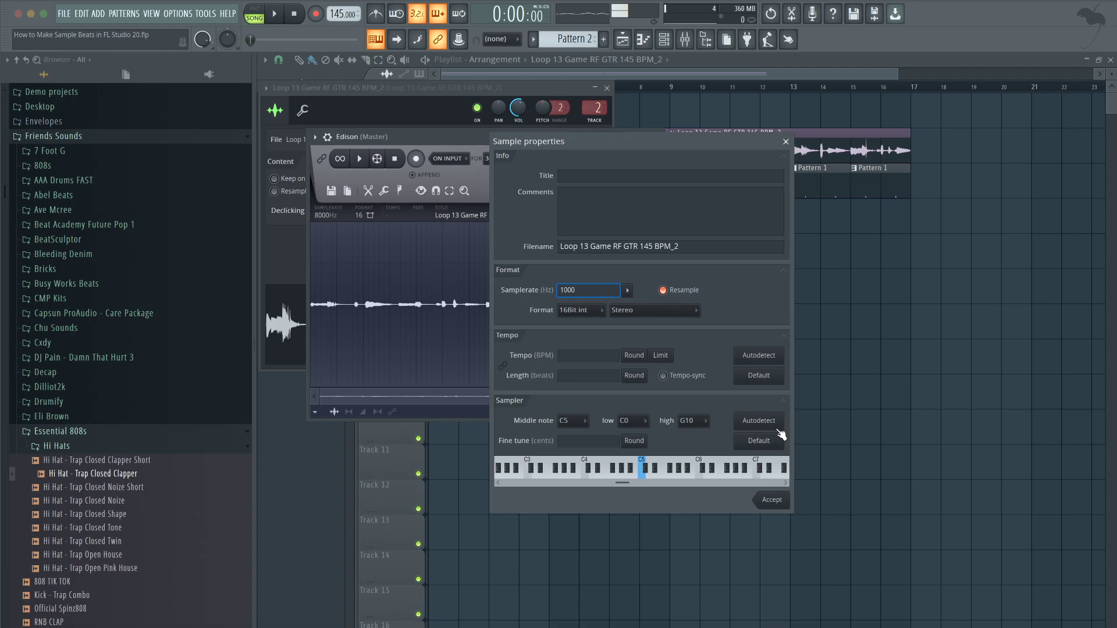
{"action": "left_click", "coordinate": [769, 498]}
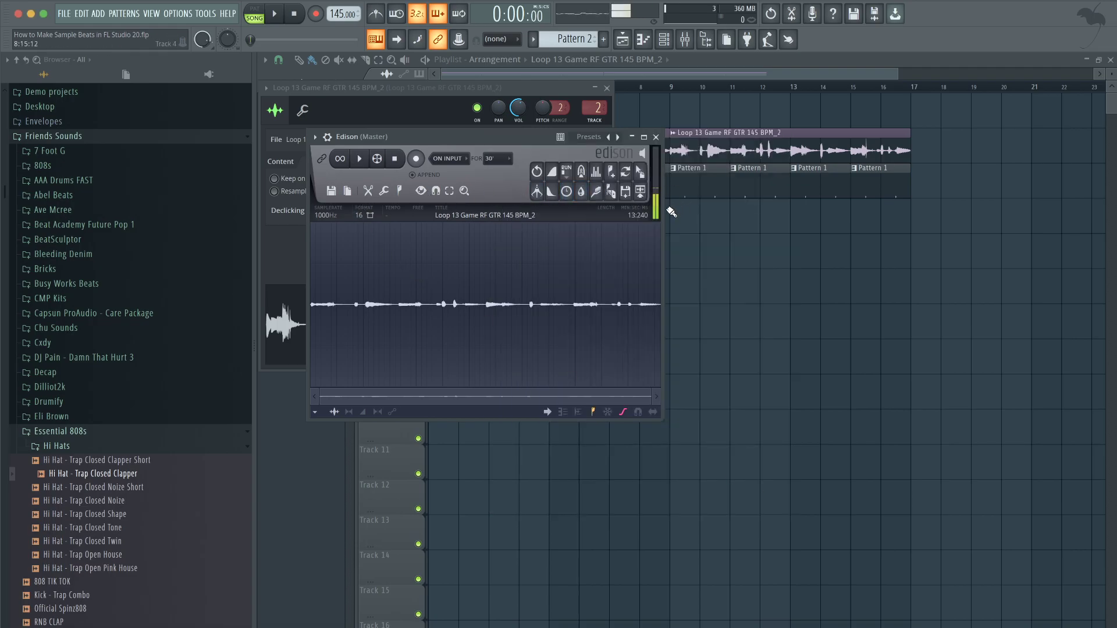
Widen the Edison window, normalize the resampled loop, and listen to the result
{"action": "left_click_drag", "start_coordinate": [663, 210], "coordinate": [729, 210]}
{"action": "left_click", "coordinate": [561, 191]}
{"action": "left_click", "coordinate": [360, 160]}
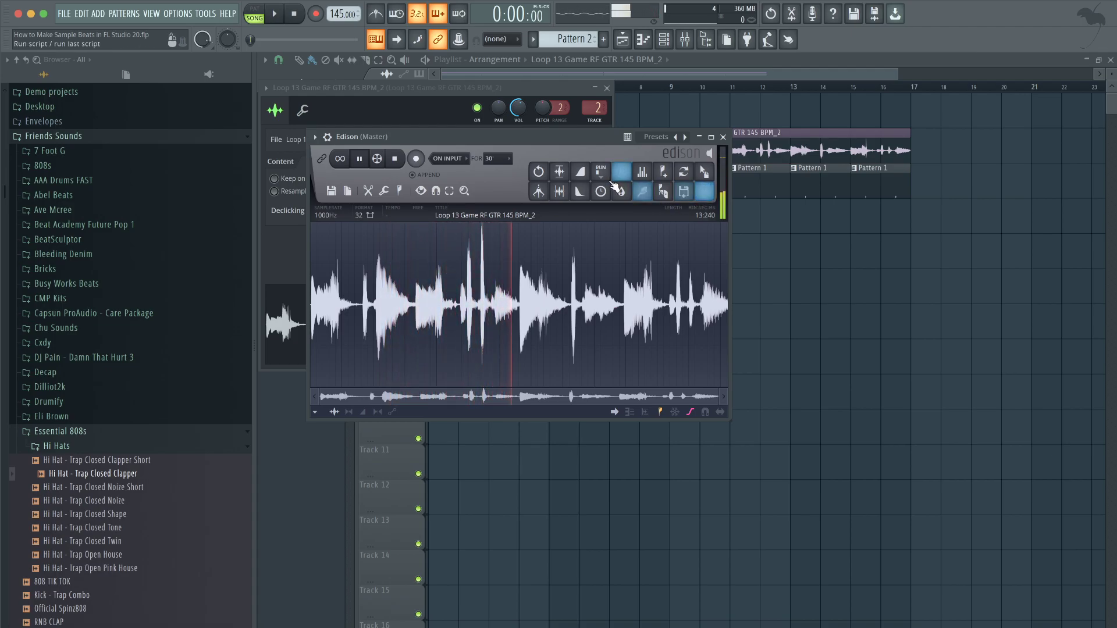
{"action": "key", "text": "space"}
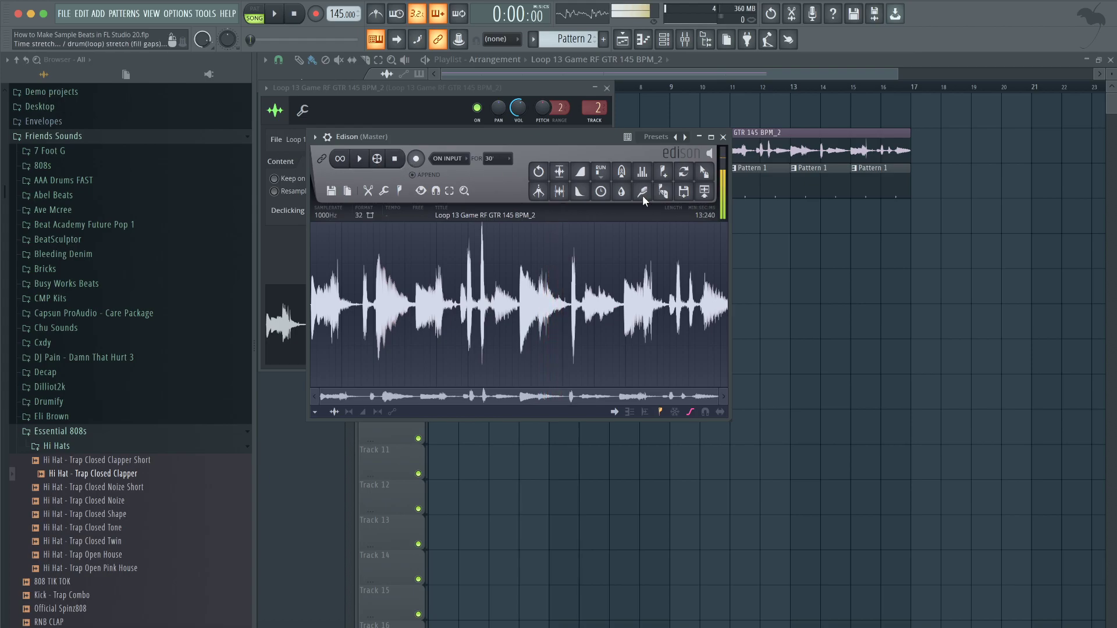
Send the edited loop to the playlist as an audio clip and place it twice on Track 1, at bars 17 and 25
{"action": "left_click", "coordinate": [705, 192]}
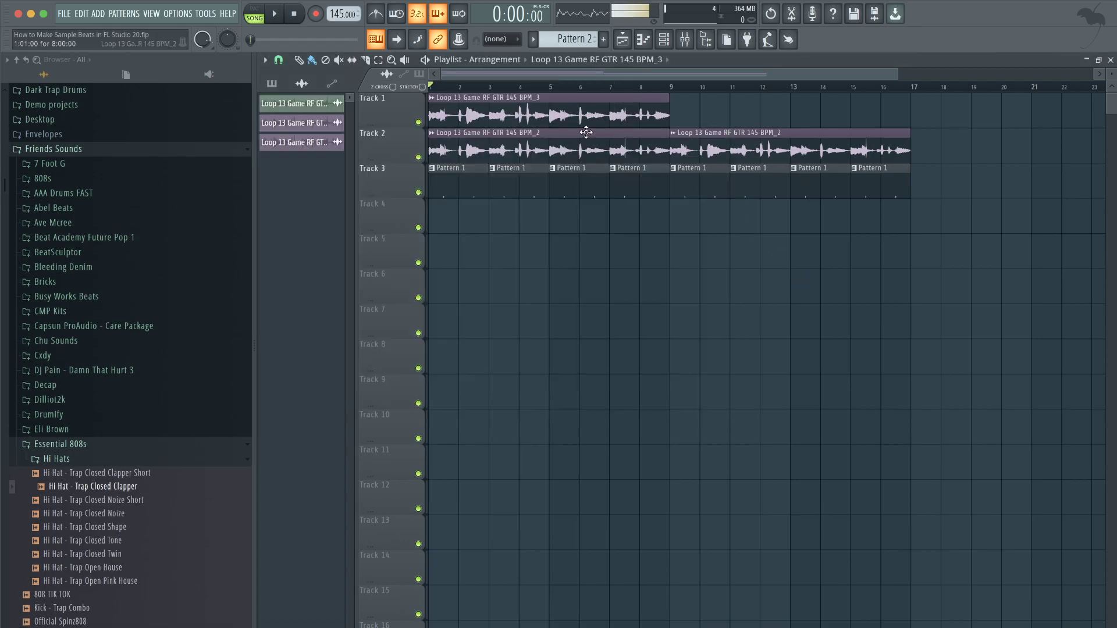
{"action": "left_click_drag", "start_coordinate": [544, 113], "coordinate": [1027, 113]}
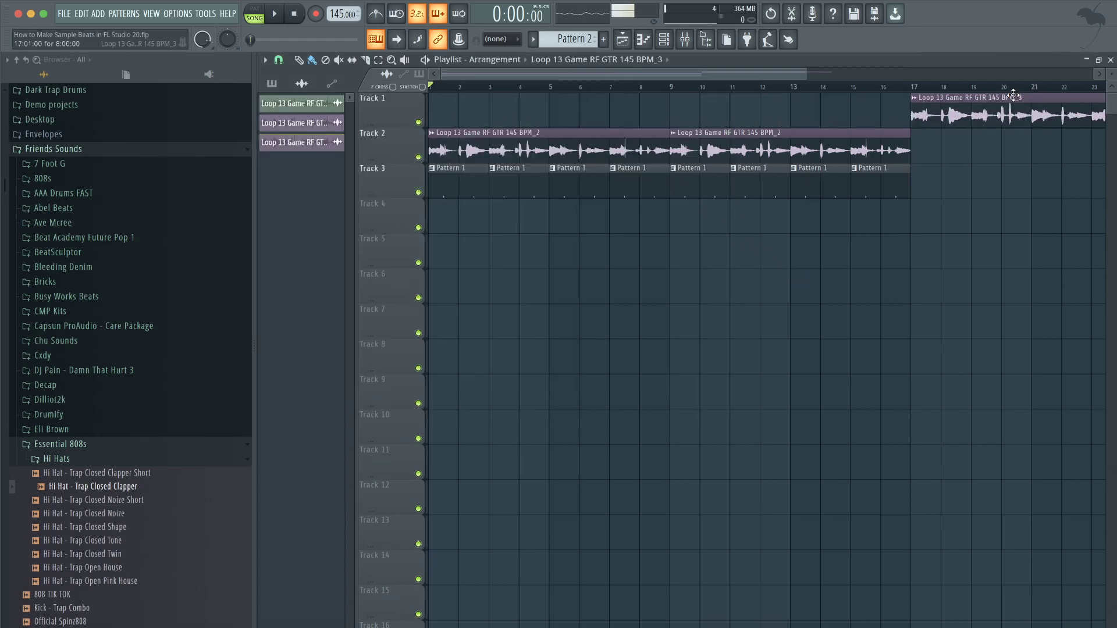
{"action": "scroll", "coordinate": [768, 140], "scroll_direction": "down", "scroll_amount": 1}
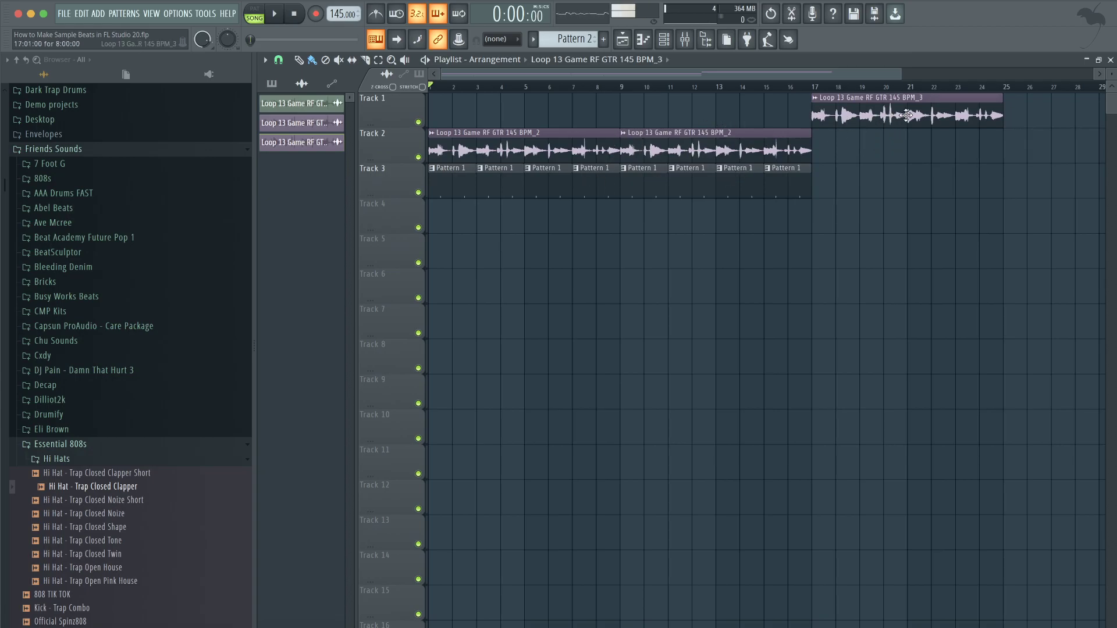
{"action": "left_click", "coordinate": [1062, 113]}
{"action": "scroll", "coordinate": [940, 202], "scroll_direction": "down", "scroll_amount": 1}
{"action": "scroll", "coordinate": [769, 221], "scroll_direction": "right", "scroll_amount": 1}
{"action": "scroll", "coordinate": [768, 220], "scroll_direction": "right", "scroll_amount": 1}
{"action": "scroll", "coordinate": [768, 220], "scroll_direction": "left", "scroll_amount": 2}
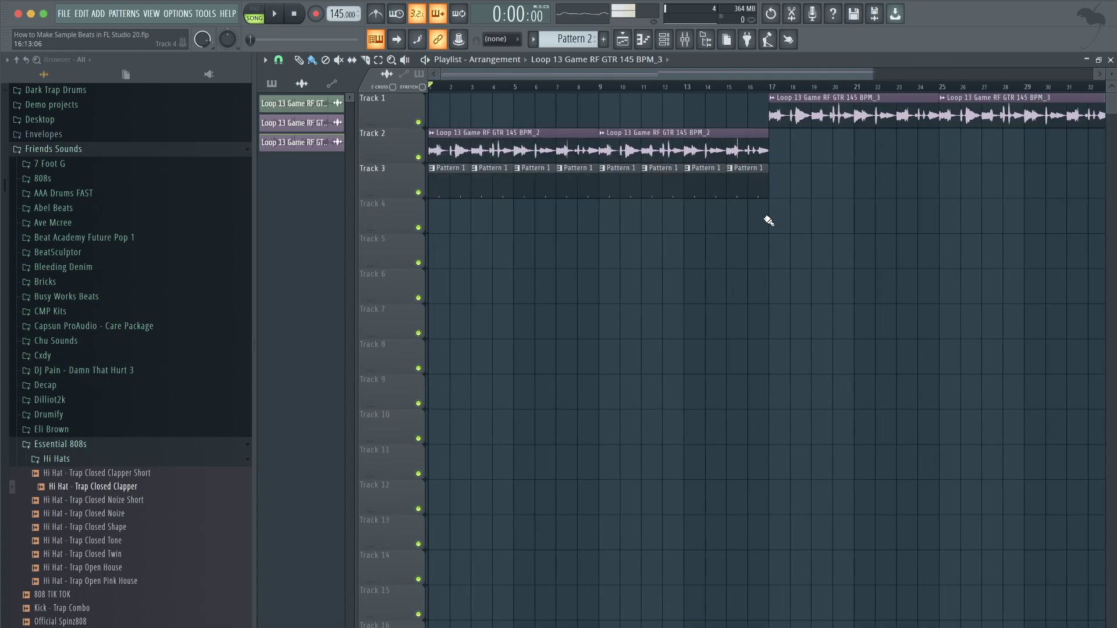
Save the project and duplicate all Pattern 1 clips on Track 3 so they repeat from bar 17
{"action": "key", "text": "ctrl+s"}
{"action": "left_click_drag", "start_coordinate": [753, 197], "coordinate": [428, 188]}
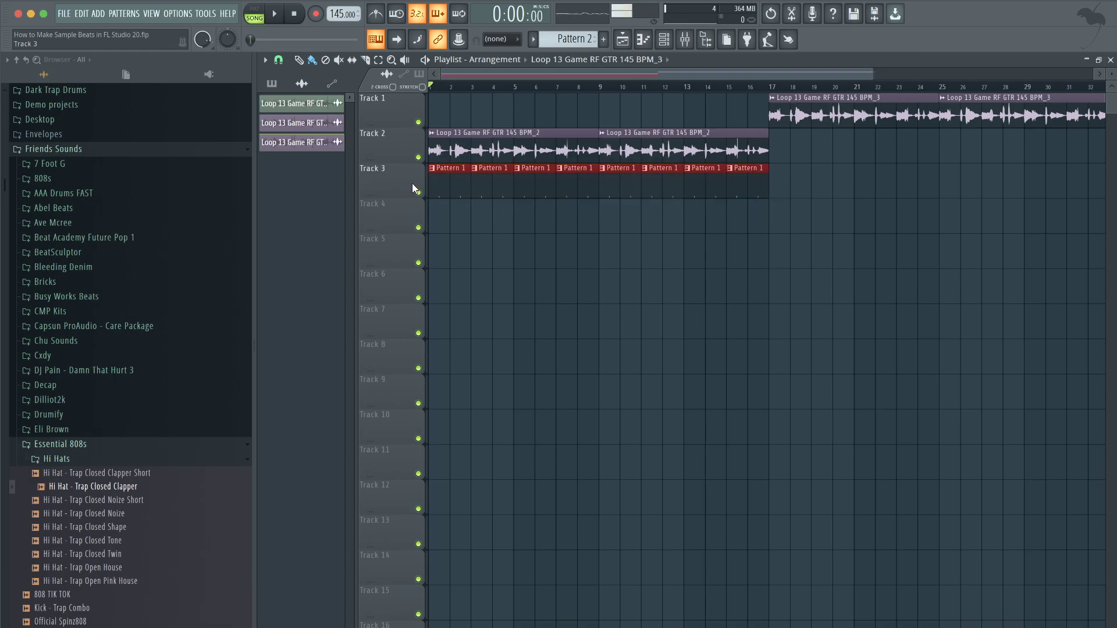
{"action": "key", "text": "ctrl+b"}
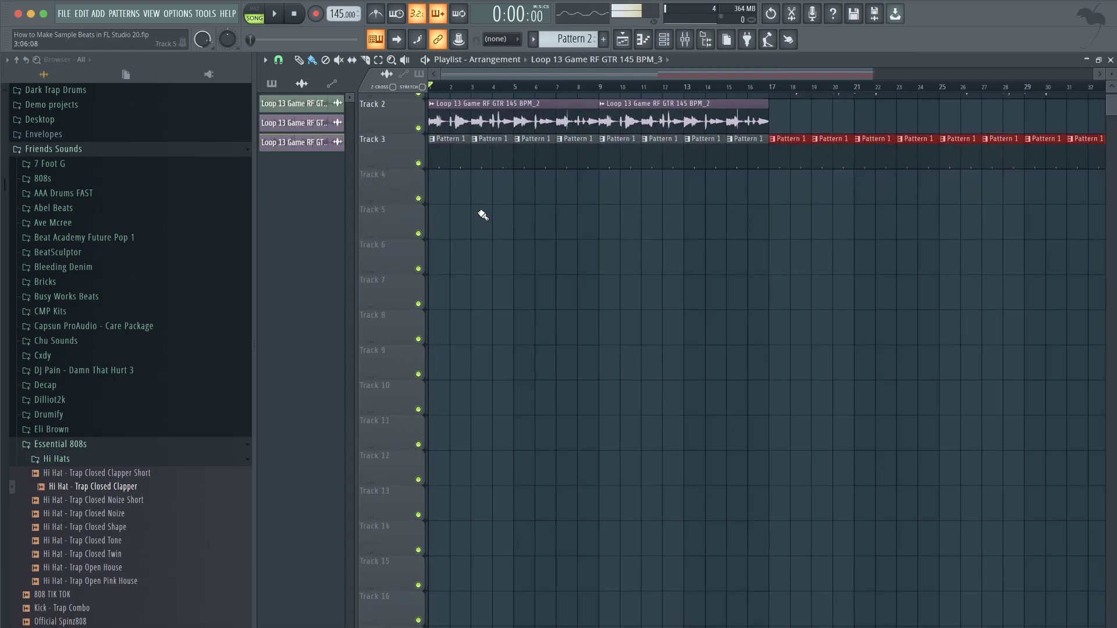
Rename Track 3 as CLAP and Track 2 as REG SAMPLE in the playlist
{"action": "right_click", "coordinate": [392, 169]}
{"action": "left_click", "coordinate": [415, 170]}
{"action": "type", "text": "CLAP"}
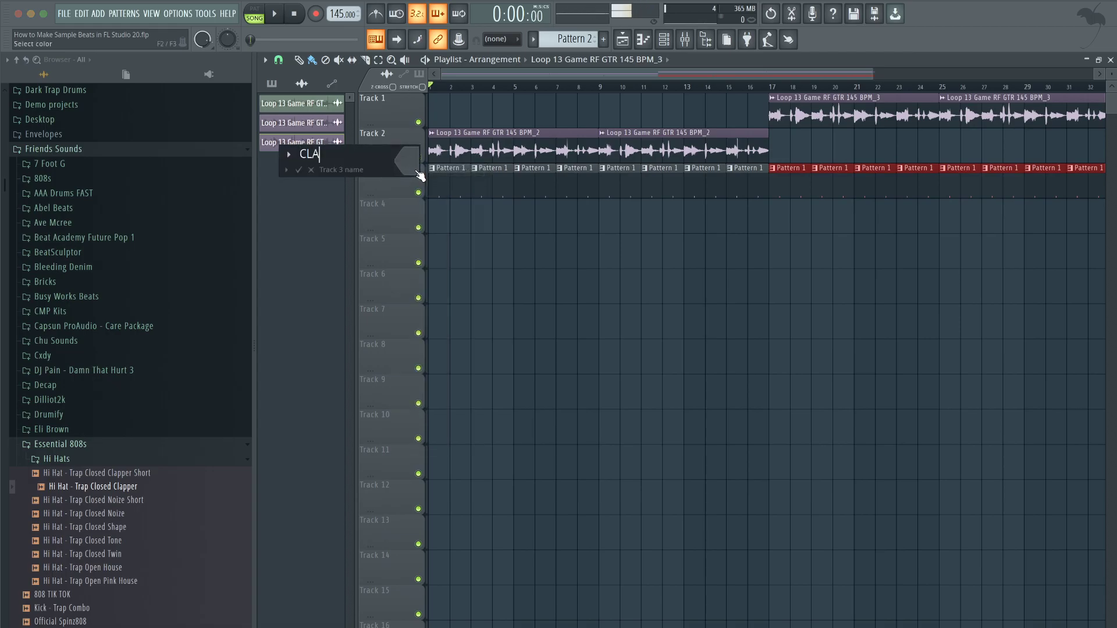
{"action": "key", "text": "Return"}
{"action": "right_click", "coordinate": [409, 150]}
{"action": "left_click", "coordinate": [433, 135]}
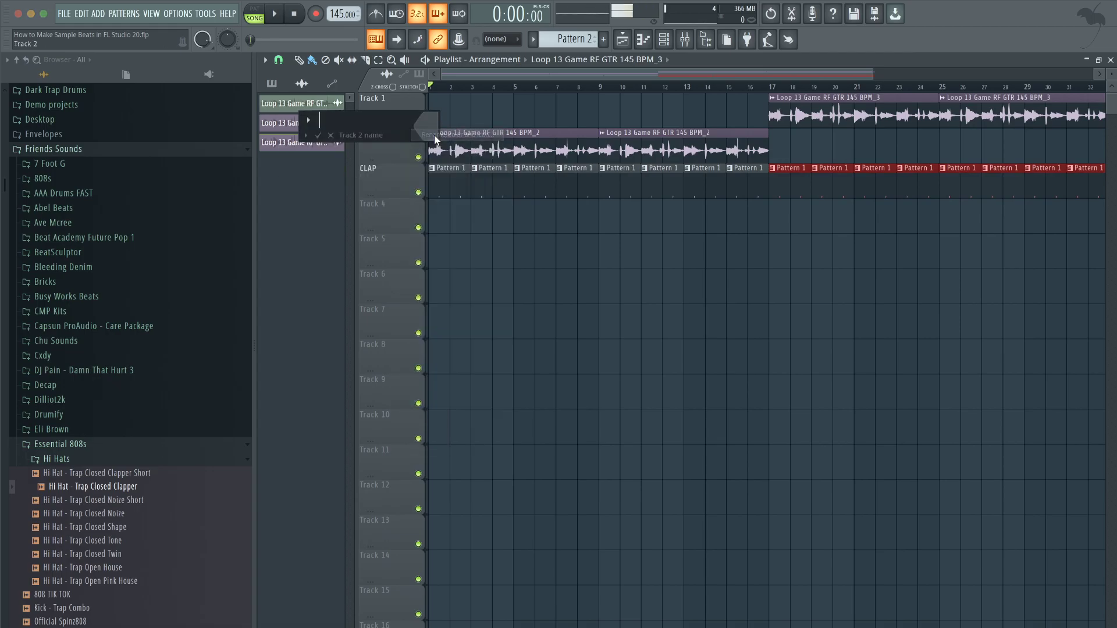
{"action": "type", "text": "REG SAMPLE"}
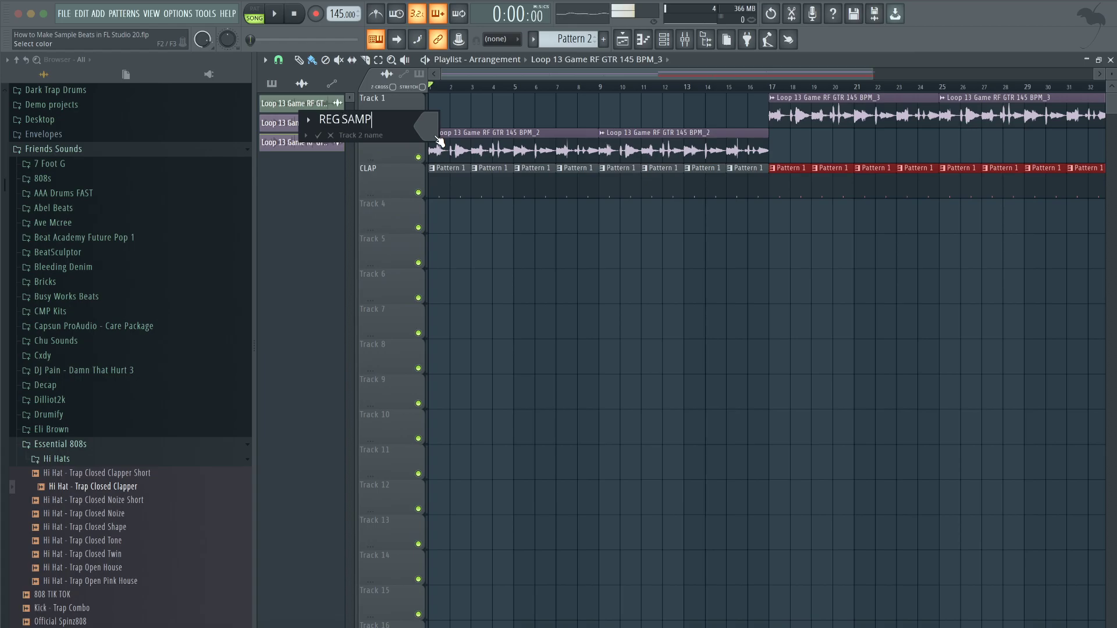
{"action": "key", "text": "Return"}
Rename Track 1 as UNDERWATER SAMPLE and start playback
{"action": "right_click", "coordinate": [401, 98]}
{"action": "left_click", "coordinate": [424, 102]}
{"action": "type", "text": "UNE"}
{"action": "type", "text": "ERW"}
{"action": "type", "text": "ATER SAMPLE"}
{"action": "key", "text": "Return"}
{"action": "key", "text": "space"}
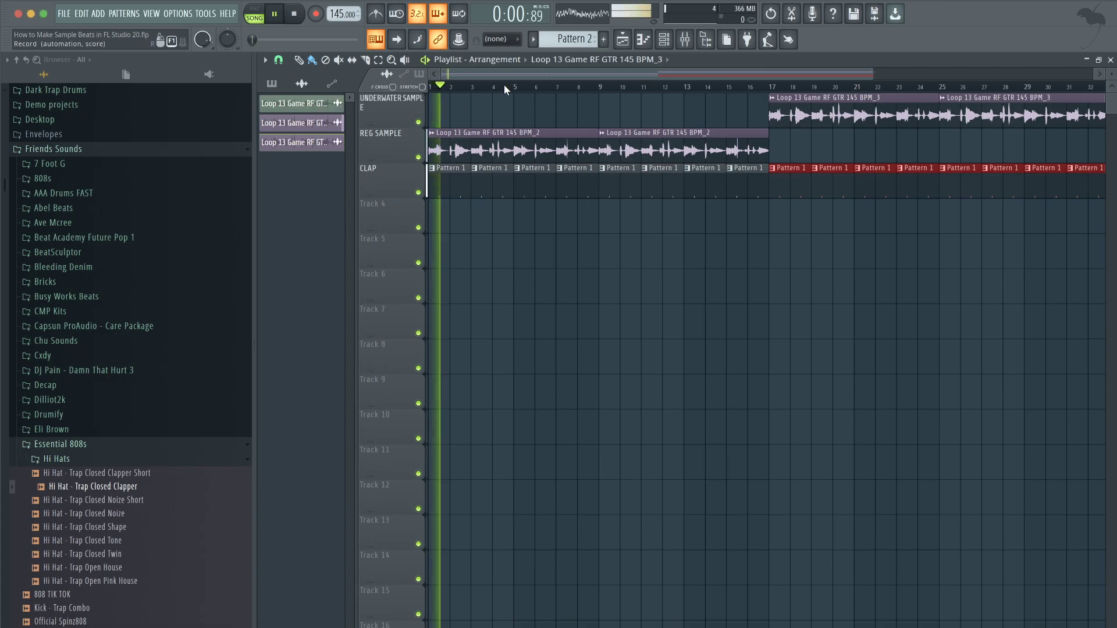
Switch to Pattern 3 in the channel rack, route the Loop 13 BPM_3 channel to mixer track 2, and restart playback
{"action": "scroll", "coordinate": [626, 110], "scroll_direction": "down", "scroll_amount": 1}
{"action": "left_click", "coordinate": [664, 41]}
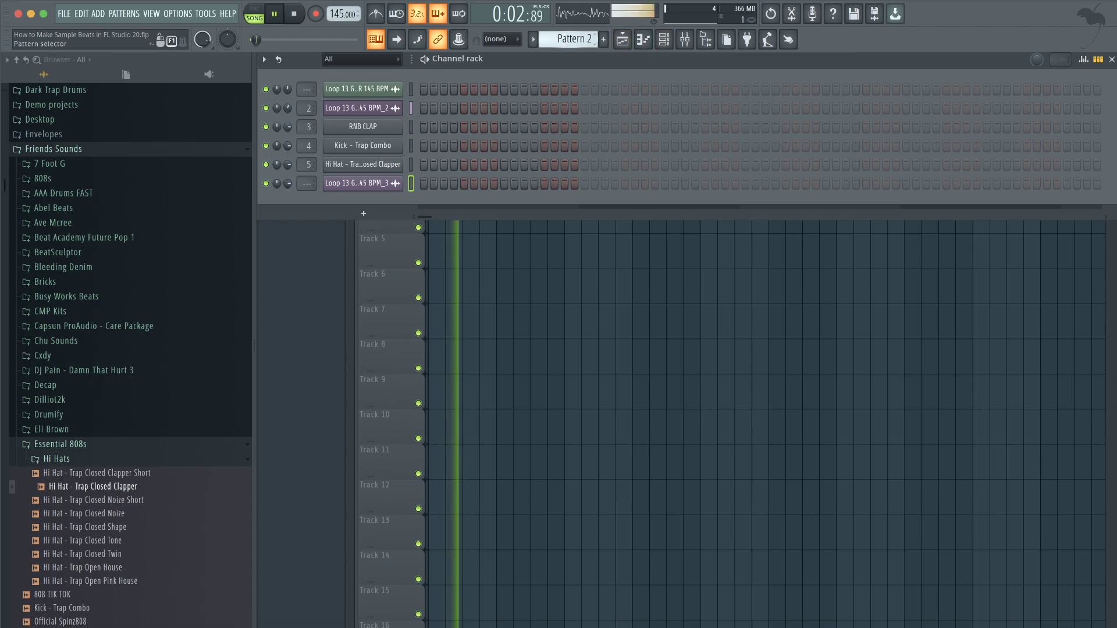
{"action": "left_click_drag", "start_coordinate": [569, 39], "coordinate": [569, 33]}
{"action": "key", "text": "space"}
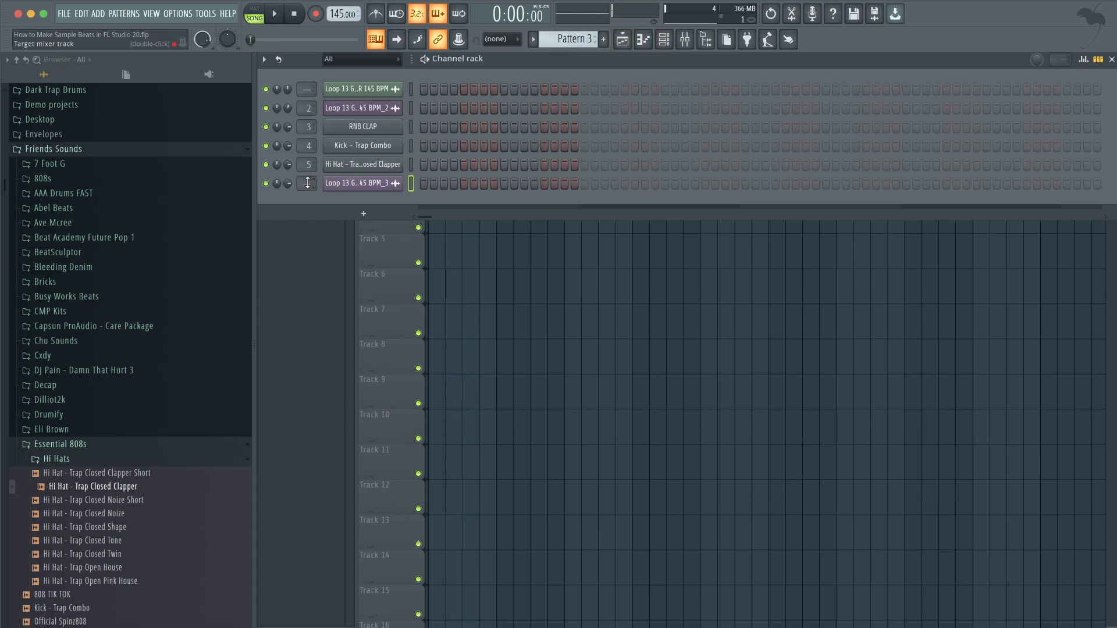
{"action": "left_click_drag", "start_coordinate": [308, 185], "coordinate": [308, 175]}
{"action": "key", "text": "space"}
{"action": "left_click", "coordinate": [684, 46]}
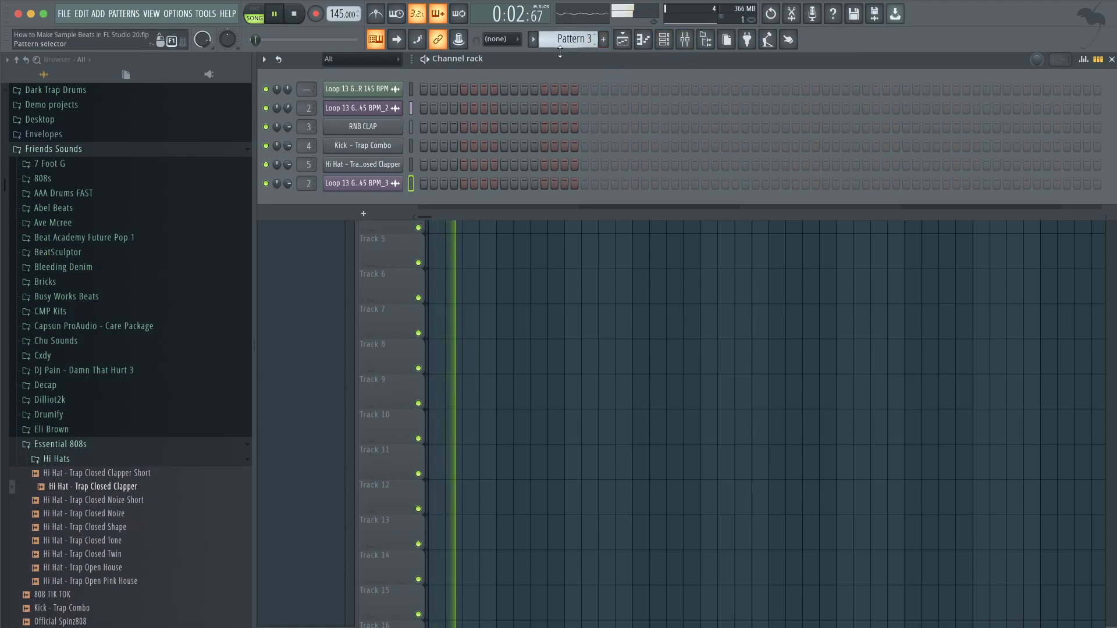
Copy the channel volume of Loop 13 BPM_2 and paste the 55% value onto the Loop 13 BPM_3 channel
{"action": "left_click", "coordinate": [367, 109]}
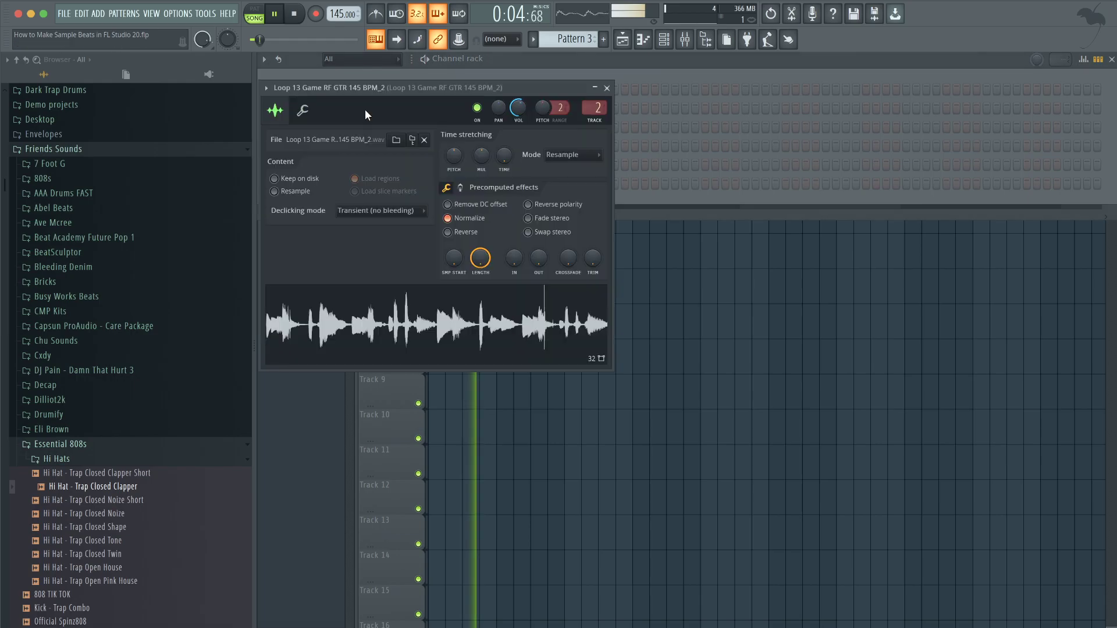
{"action": "left_click", "coordinate": [607, 89]}
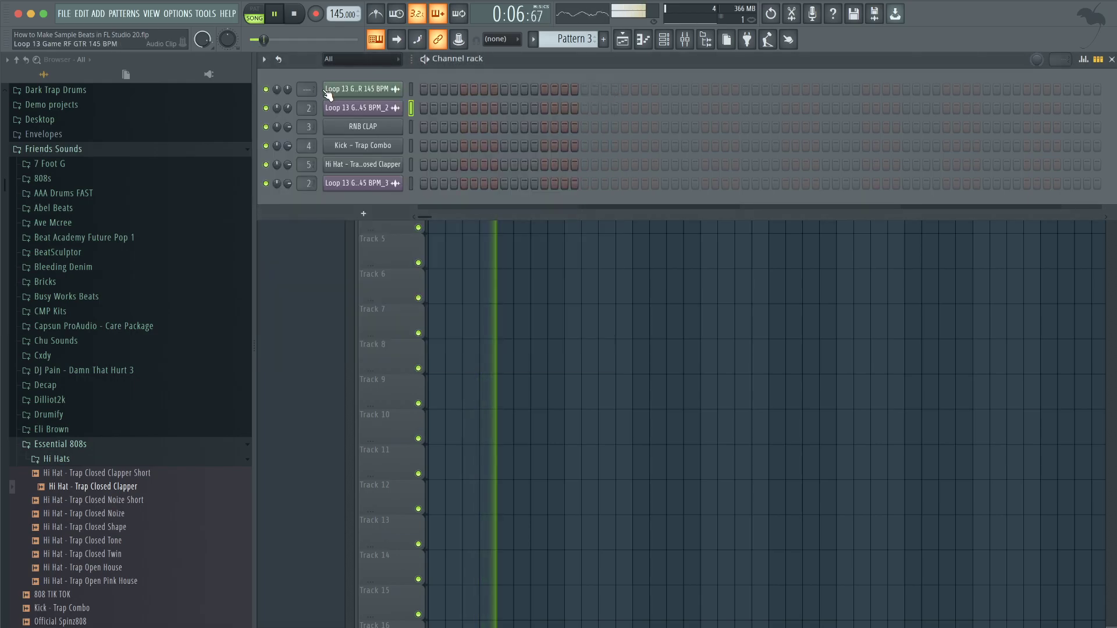
{"action": "right_click", "coordinate": [289, 109]}
{"action": "left_click", "coordinate": [314, 263]}
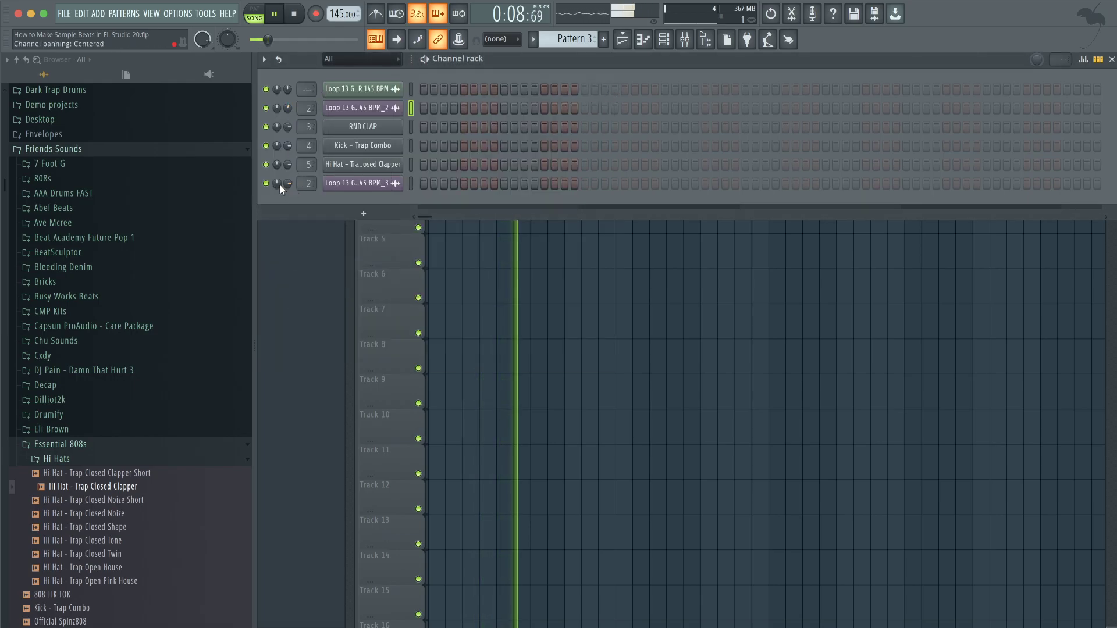
{"action": "right_click", "coordinate": [289, 184]}
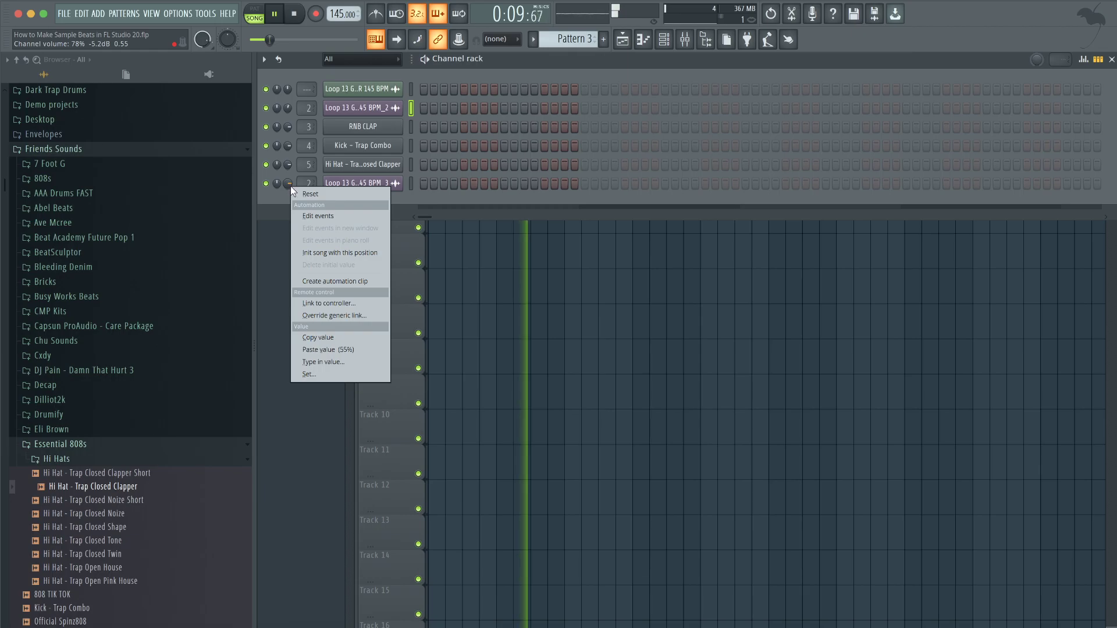
{"action": "left_click", "coordinate": [323, 347]}
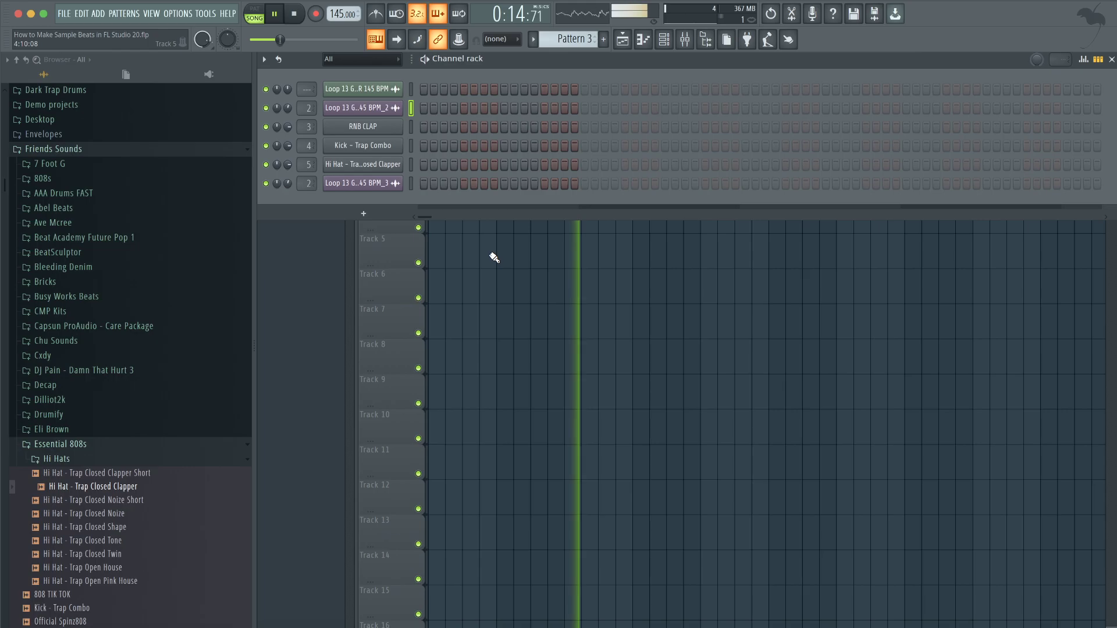
Stop playback, place Pattern 3 on Track 4 at bar 1 as a two-bar clip, and set the playlist snap to Bar
{"action": "key", "text": "F6"}
{"action": "left_click", "coordinate": [279, 83]}
{"action": "key", "text": "space"}
{"action": "left_click_drag", "start_coordinate": [293, 123], "coordinate": [431, 221]}
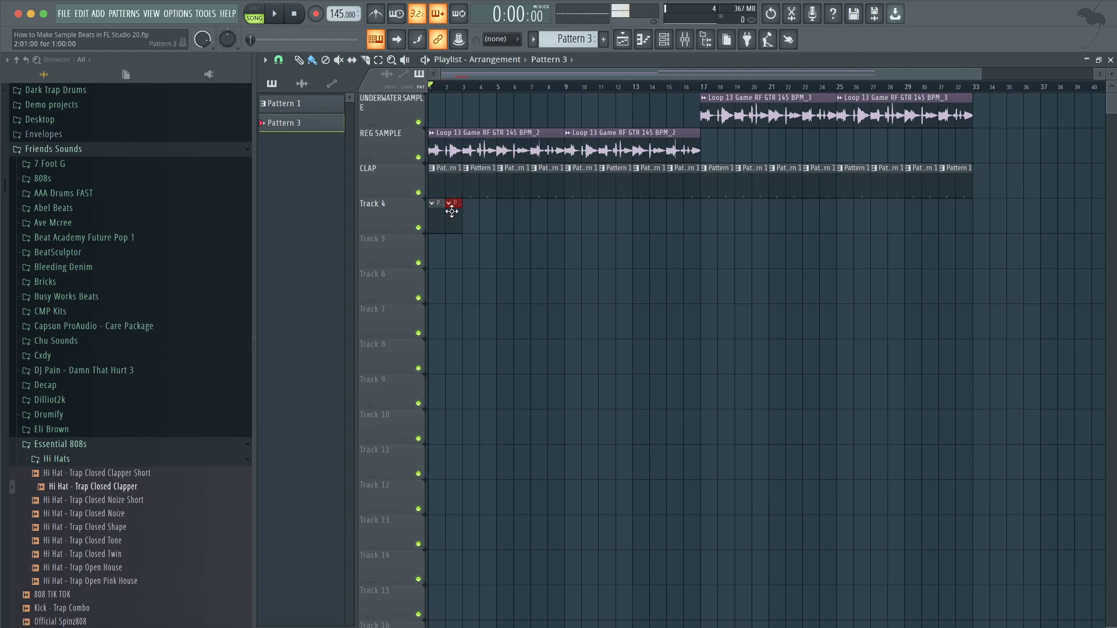
{"action": "mouse_move", "coordinate": [445, 204]}
{"action": "left_mouse_down"}
{"action": "mouse_move", "coordinate": [489, 205]}
{"action": "mouse_move", "coordinate": [462, 205]}
{"action": "left_mouse_up"}
{"action": "left_click", "coordinate": [282, 62]}
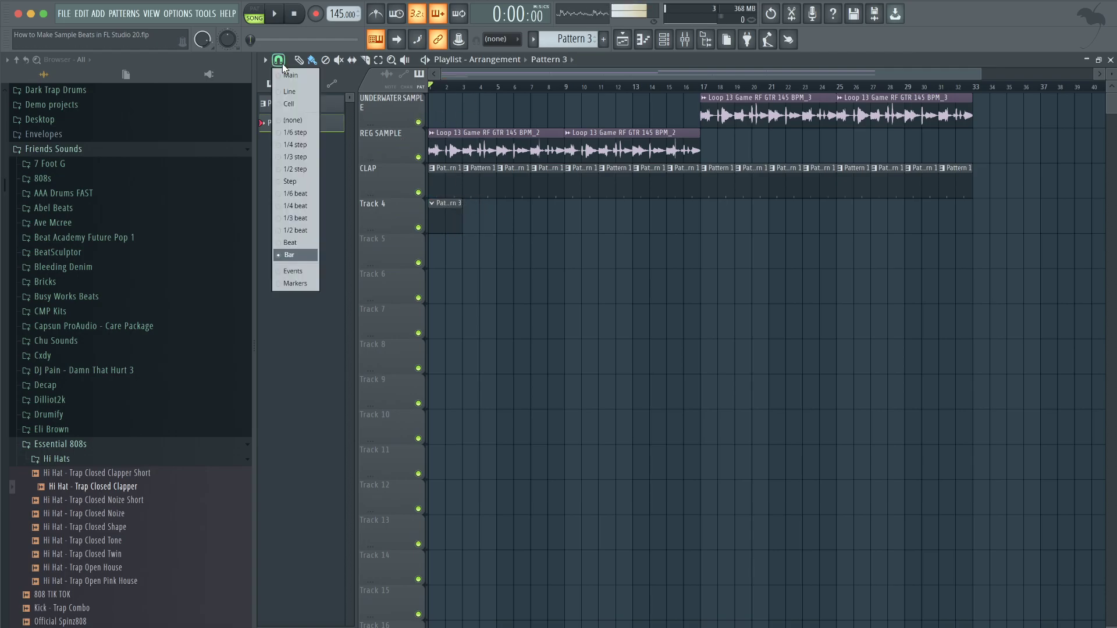
{"action": "left_click", "coordinate": [314, 256]}
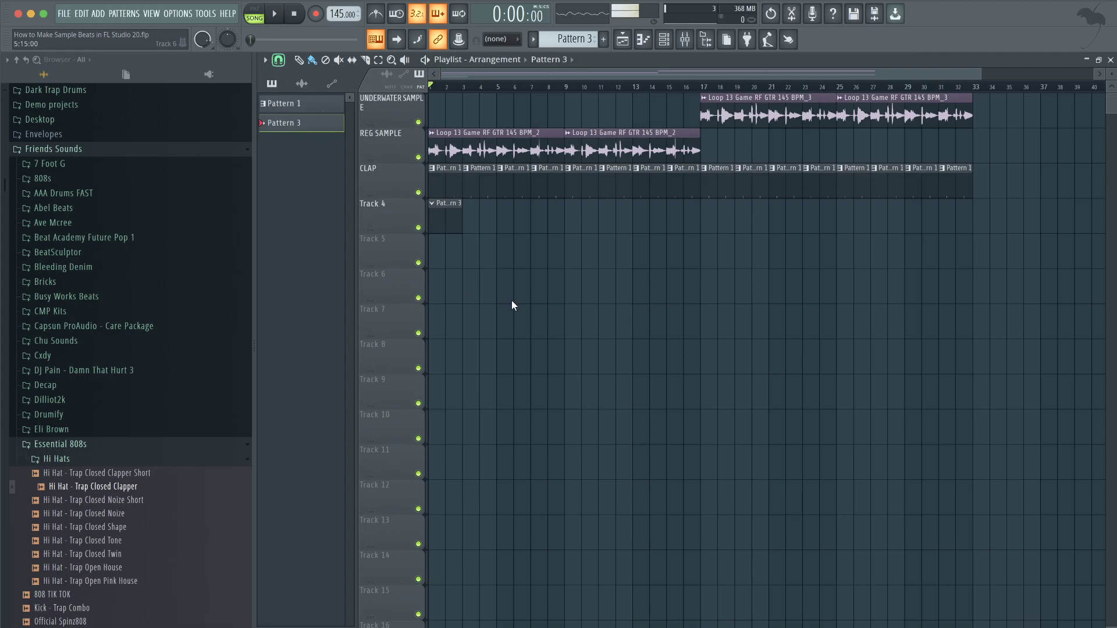
{"action": "scroll", "coordinate": [509, 295], "scroll_direction": "up", "scroll_amount": 3}
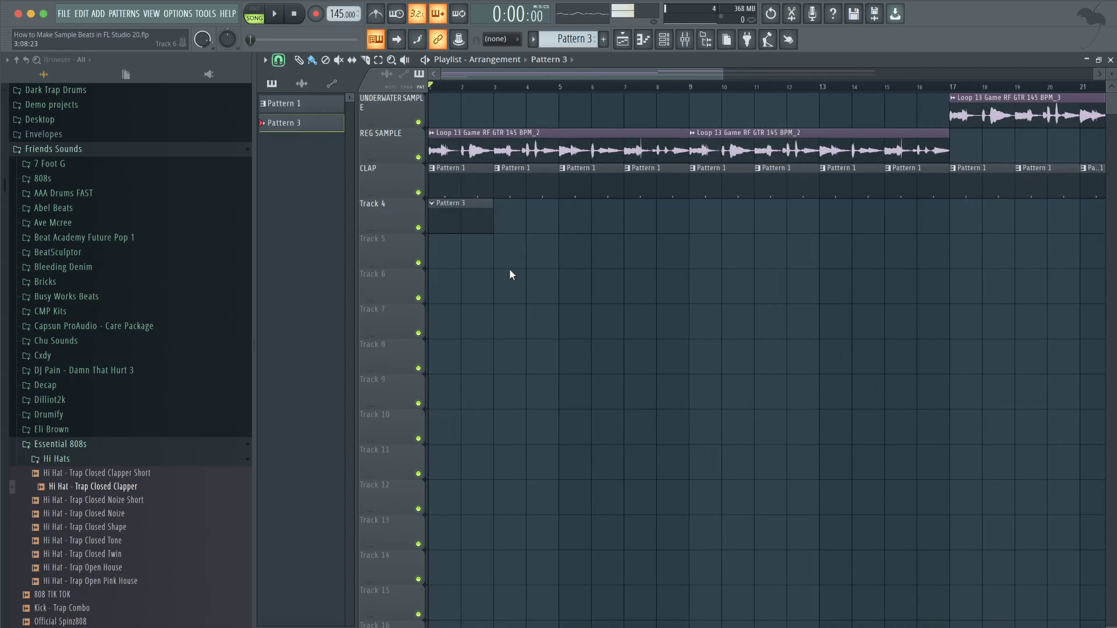
Add hi-hat hits on steps 1, 3, 5, 6 and 7 of Pattern 3
{"action": "left_click", "coordinate": [666, 40]}
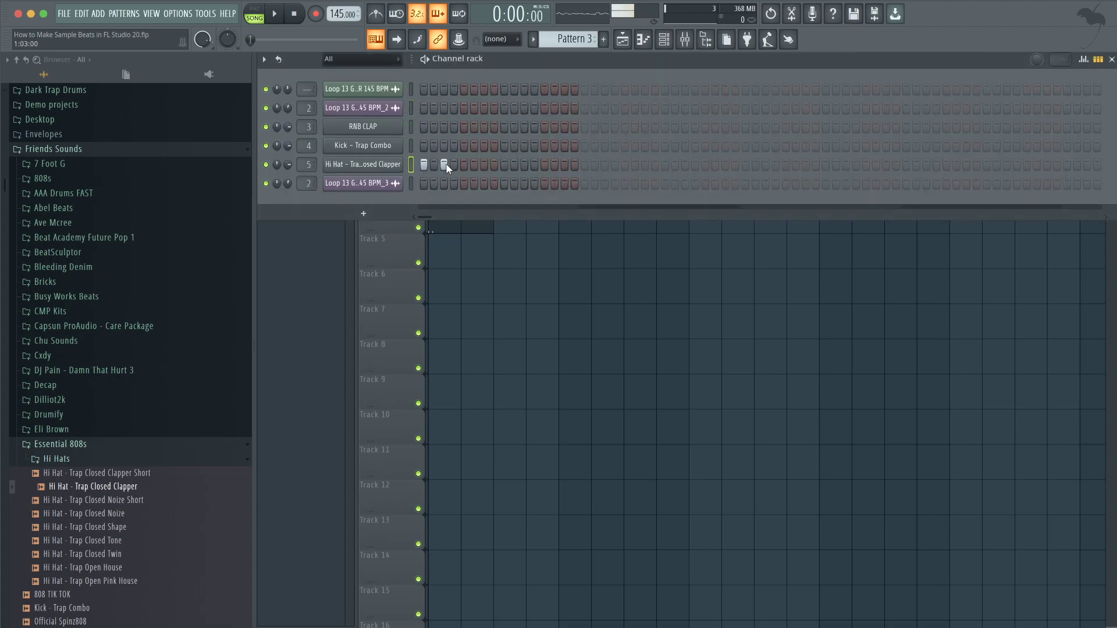
{"action": "left_click", "coordinate": [463, 165]}
{"action": "left_click", "coordinate": [474, 165]}
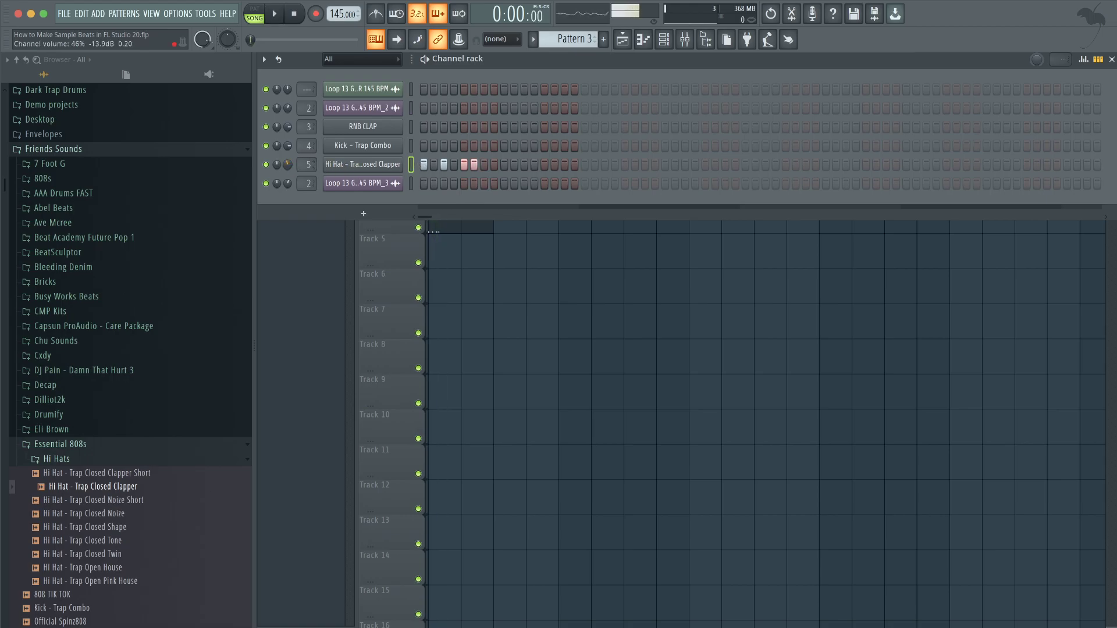
{"action": "left_click", "coordinate": [483, 164]}
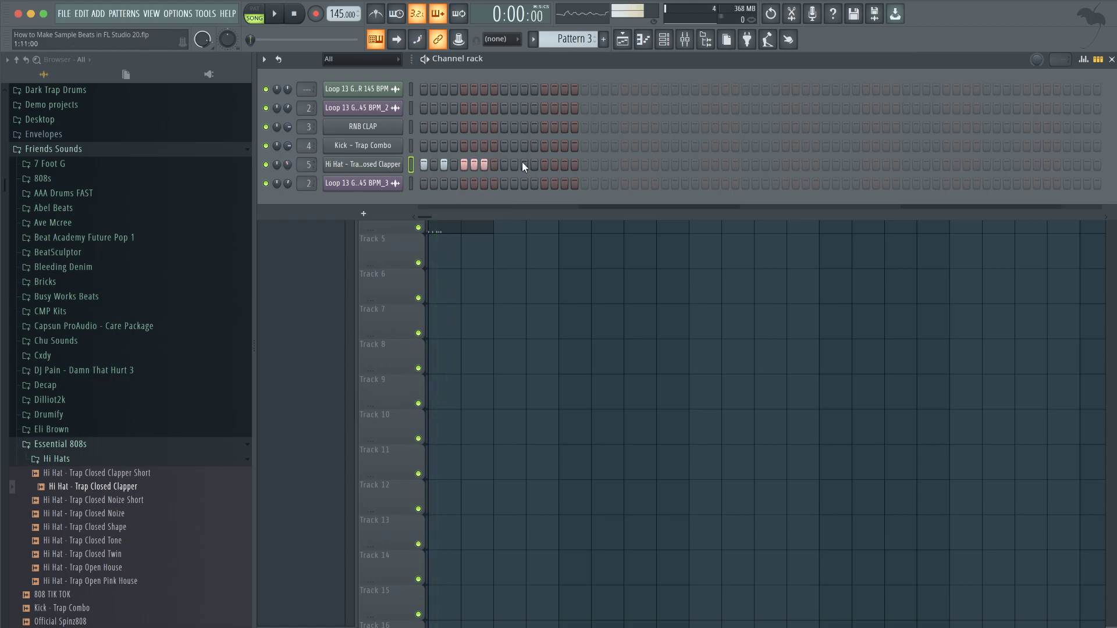
Continue the Pattern 3 hi-hat with hits on steps 9, 11, 13 and 15, auditioning it and removing trial hits on steps 12 and 14
{"action": "key", "text": "space"}
{"action": "left_click", "coordinate": [504, 164]}
{"action": "left_click", "coordinate": [524, 164]}
{"action": "left_click", "coordinate": [555, 164]}
{"action": "left_click", "coordinate": [534, 165]}
{"action": "left_click", "coordinate": [544, 165]}
{"action": "right_click", "coordinate": [535, 164]}
{"action": "right_click", "coordinate": [554, 164]}
{"action": "left_click", "coordinate": [564, 165]}
{"action": "key", "text": "space"}
{"action": "key", "text": "space"}
Complete the two-bar hi-hat pattern with hits on steps 16, 17, 19, 21, 22, 23, 25, 27, 29 and 31
{"action": "left_click", "coordinate": [575, 165]}
{"action": "left_click", "coordinate": [585, 165]}
{"action": "left_click", "coordinate": [606, 165]}
{"action": "left_click", "coordinate": [625, 165]}
{"action": "left_click", "coordinate": [635, 165]}
{"action": "left_click", "coordinate": [644, 164]}
{"action": "left_click", "coordinate": [665, 165]}
{"action": "left_click", "coordinate": [685, 165]}
{"action": "left_click", "coordinate": [705, 165]}
{"action": "left_click", "coordinate": [725, 164]}
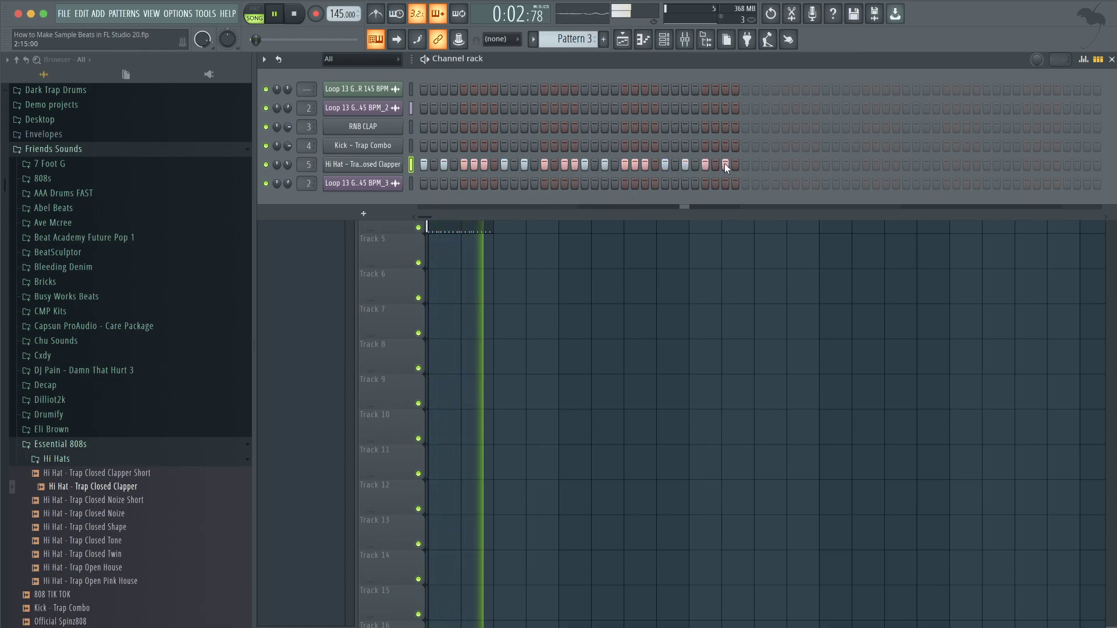
Repeat the Pattern 3 clip back to back along Track 4 until bar 33
{"action": "key", "text": "F6"}
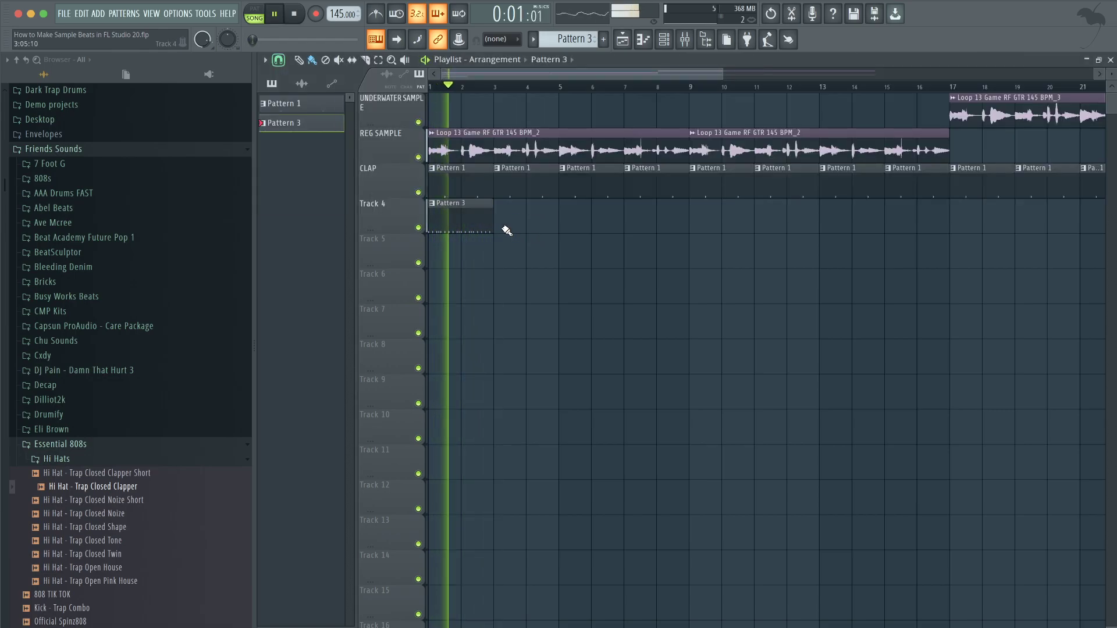
{"action": "left_click_drag", "start_coordinate": [507, 231], "coordinate": [778, 199]}
{"action": "left_click", "coordinate": [666, 41]}
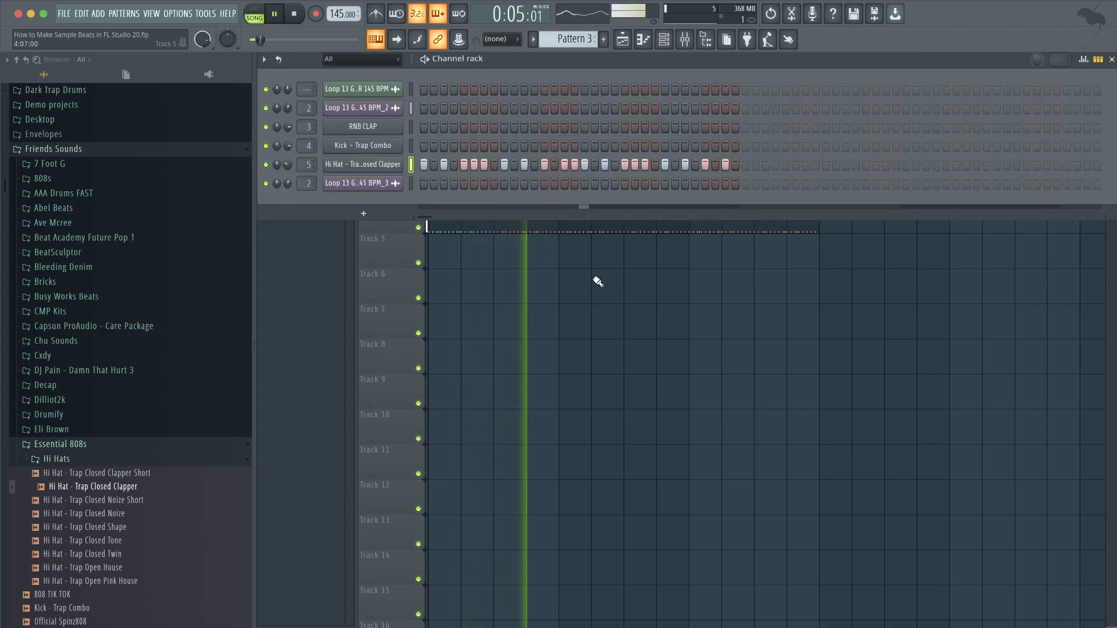
{"action": "key", "text": "F6"}
{"action": "mouse_move", "coordinate": [747, 217]}
{"action": "left_mouse_down"}
{"action": "mouse_move", "coordinate": [999, 217]}
{"action": "mouse_move", "coordinate": [989, 233]}
{"action": "left_mouse_up"}
{"action": "scroll", "coordinate": [907, 212], "scroll_direction": "down", "scroll_amount": 2}
{"action": "left_click", "coordinate": [814, 222]}
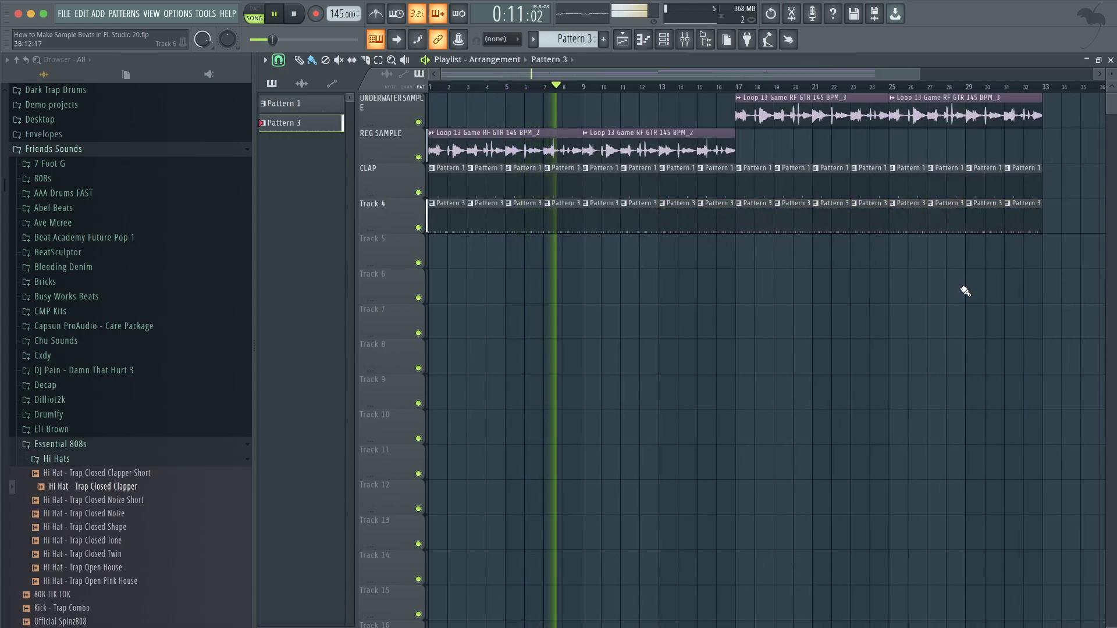
Switch to Pattern 4 in the channel rack, select the Kick - Trap Combo channel and stop playback
{"action": "left_click", "coordinate": [663, 39]}
{"action": "scroll", "coordinate": [587, 39], "scroll_direction": "down", "scroll_amount": 1}
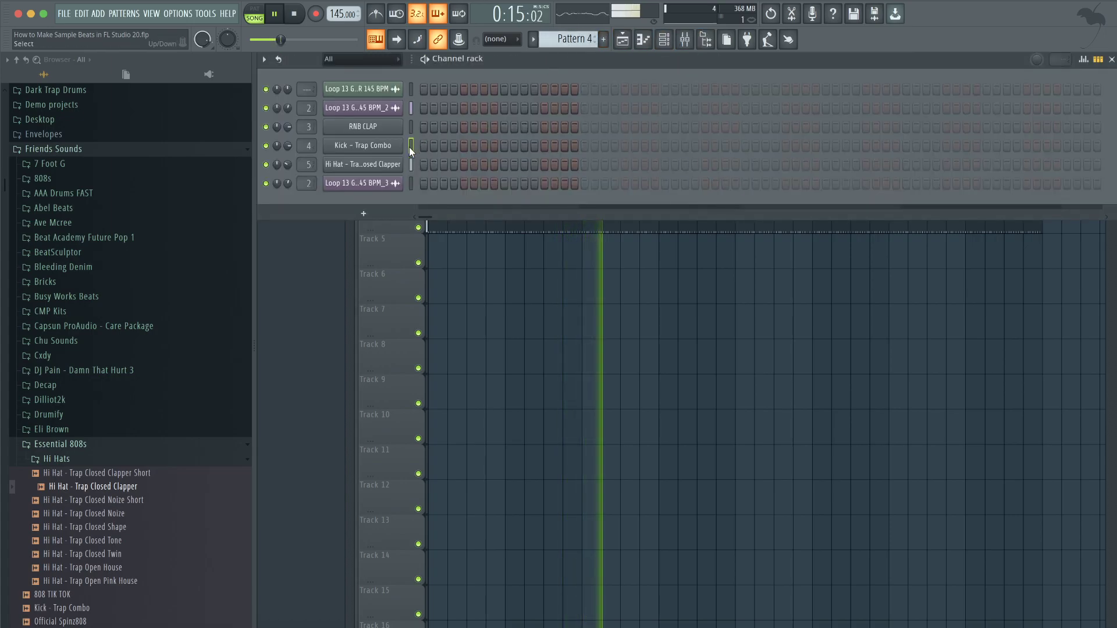
{"action": "key", "text": "space"}
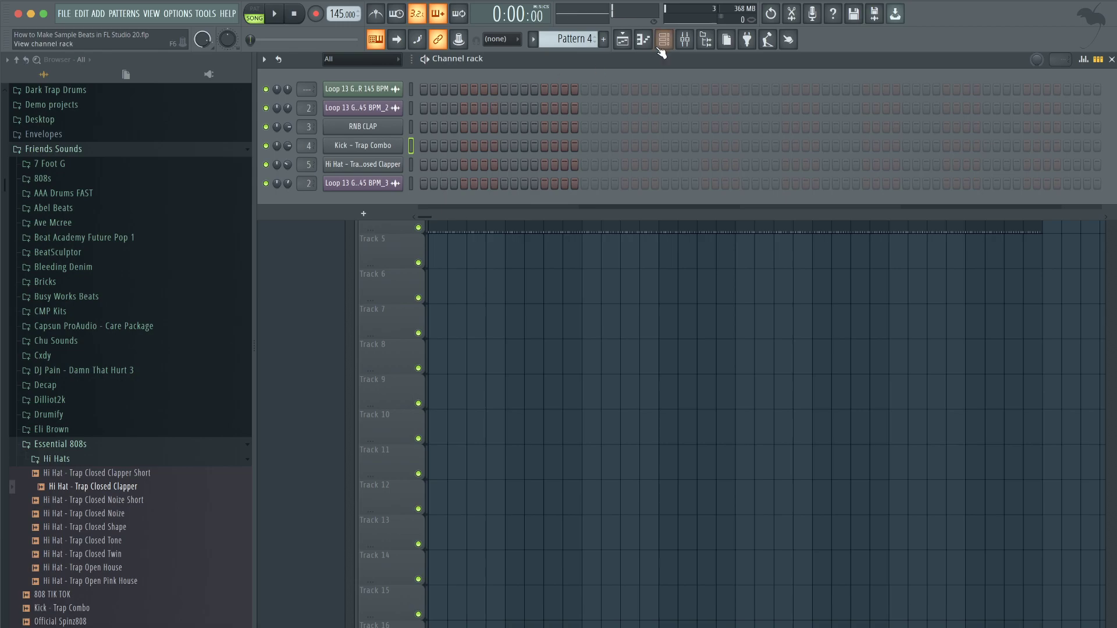
Load Fruity soft clipper into the first effect slot of the Kick - Trap Combo mixer track
{"action": "left_click", "coordinate": [684, 40]}
{"action": "left_click", "coordinate": [503, 224]}
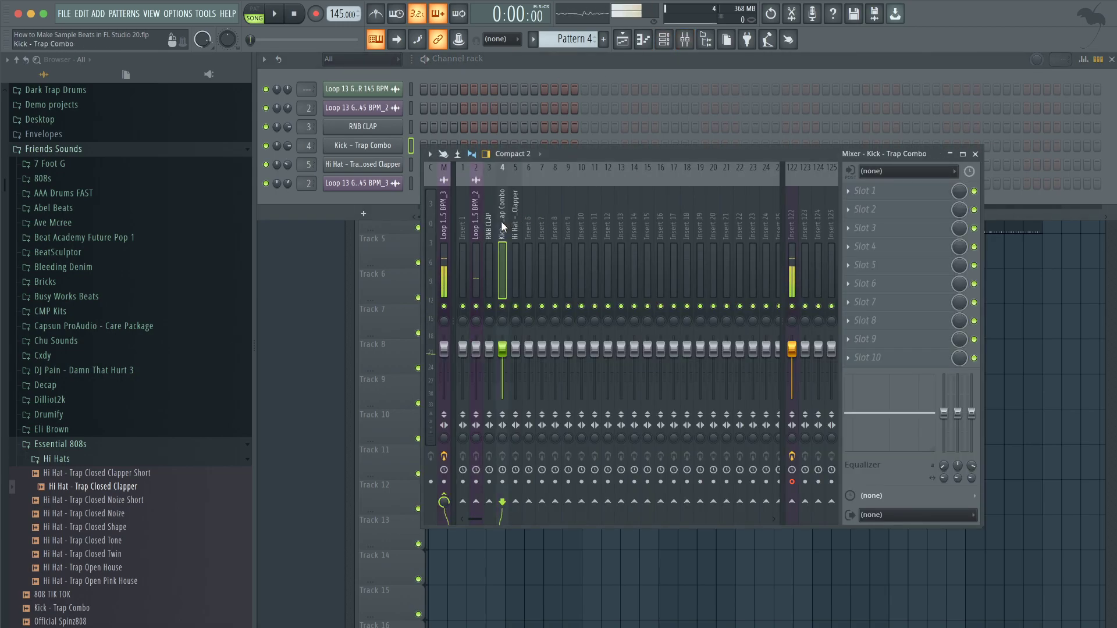
{"action": "left_click", "coordinate": [896, 199]}
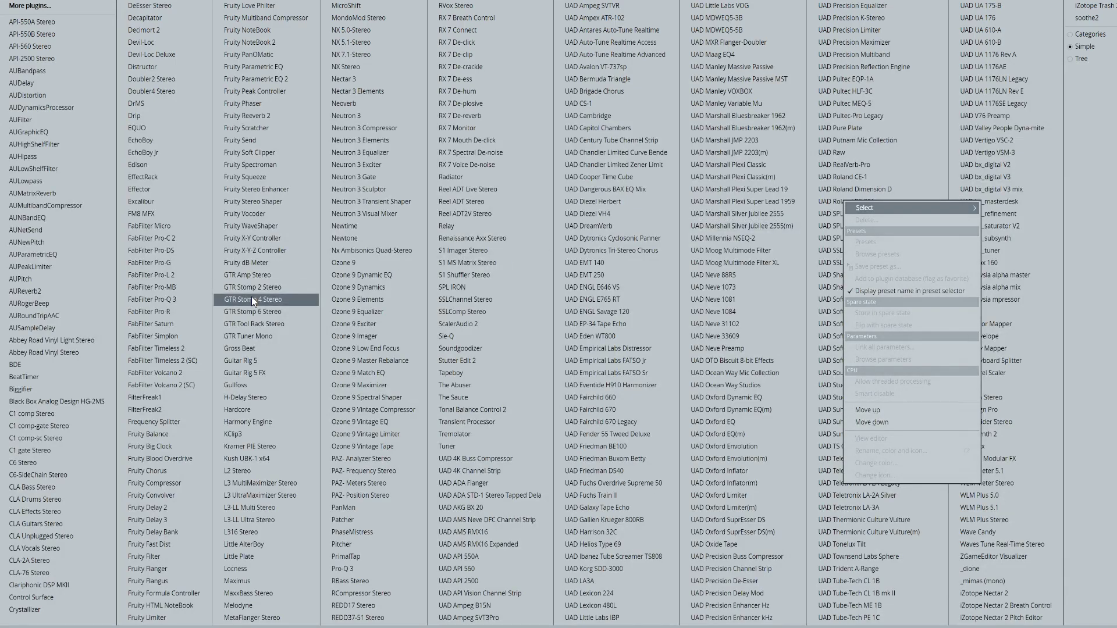
{"action": "left_click", "coordinate": [261, 152]}
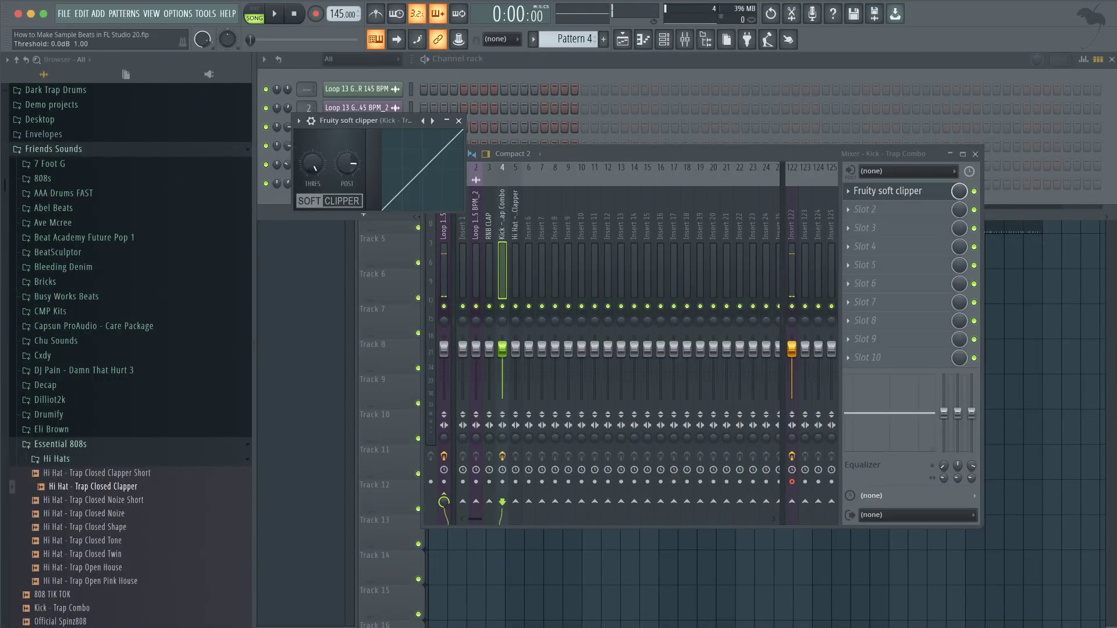
{"action": "left_click", "coordinate": [458, 121]}
Put the mixer away and place a Pattern 4 clip on Track 5 at bar 1 of the playlist
{"action": "left_click", "coordinate": [500, 71]}
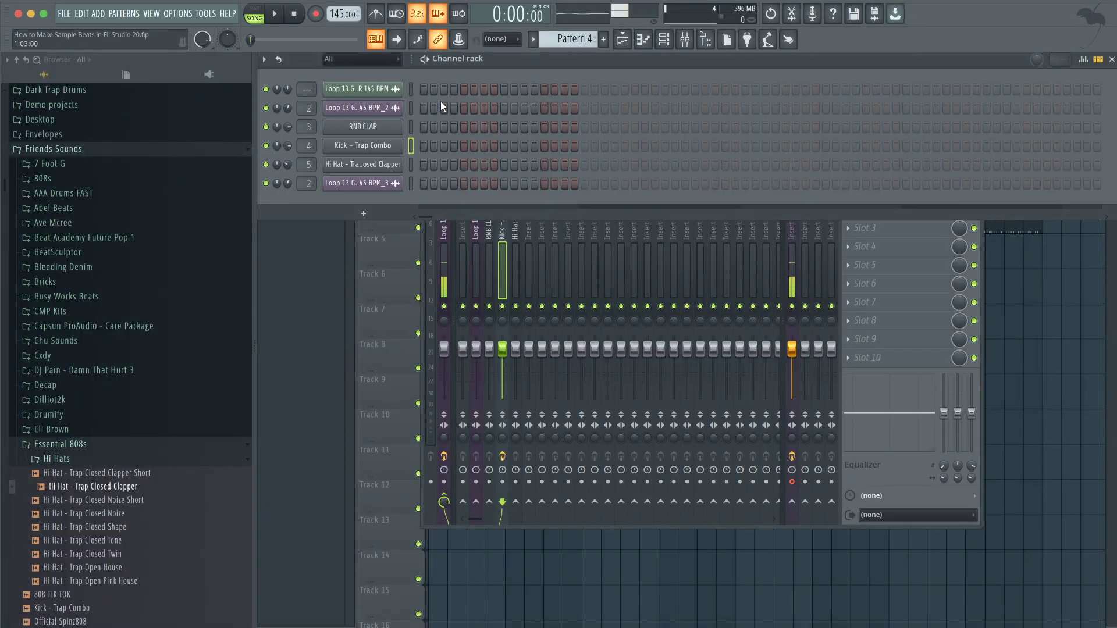
{"action": "left_click", "coordinate": [1091, 330]}
{"action": "left_click", "coordinate": [439, 254]}
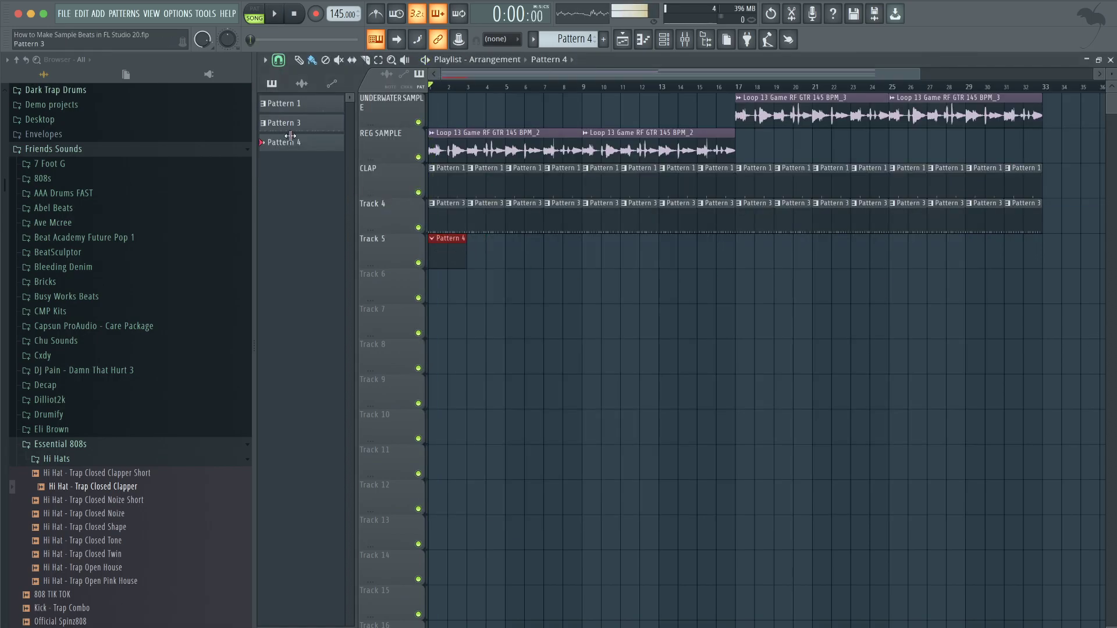
Add kick hits on steps 1, 21 and 33 of Pattern 4 while auditioning, removing a trial hit on step 27
{"action": "left_click", "coordinate": [664, 39]}
{"action": "left_click", "coordinate": [423, 144]}
{"action": "key", "text": "space"}
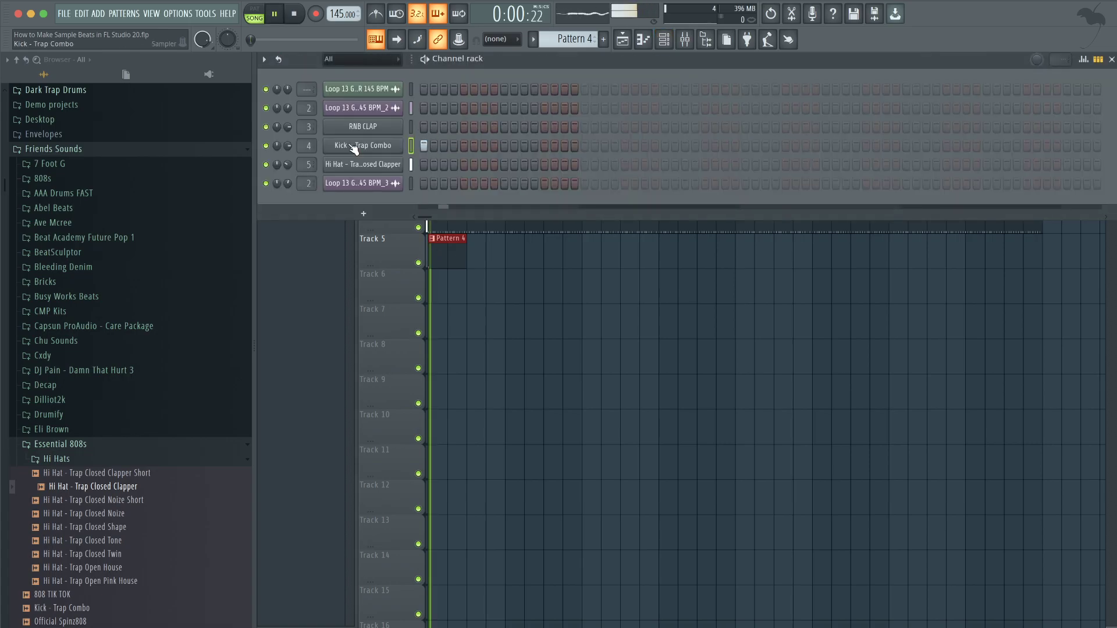
{"action": "key", "text": "space"}
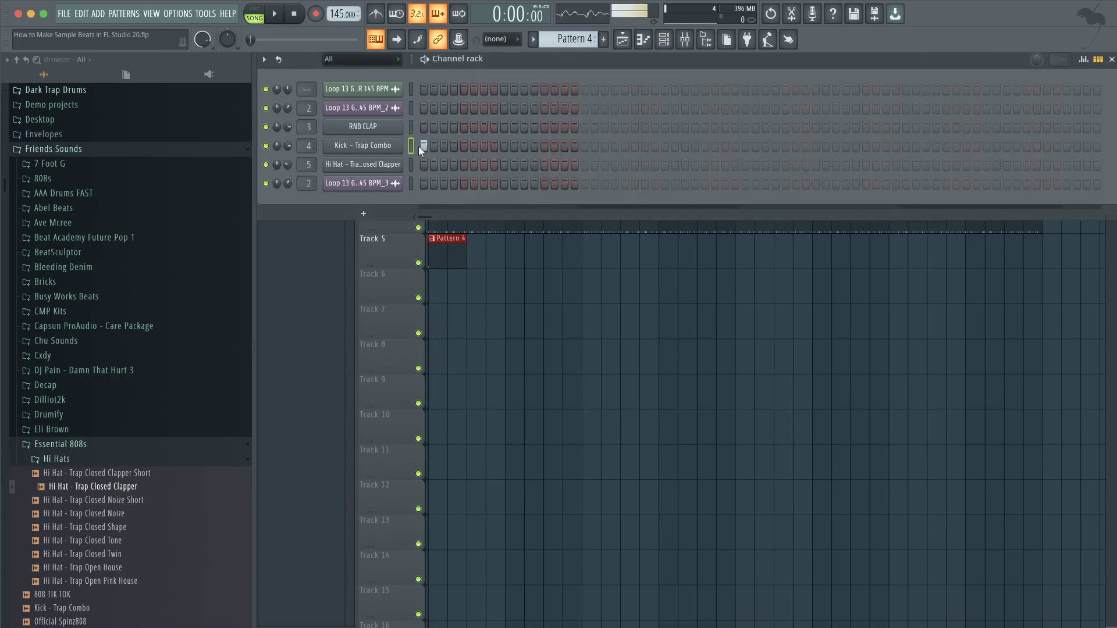
{"action": "key", "text": "space"}
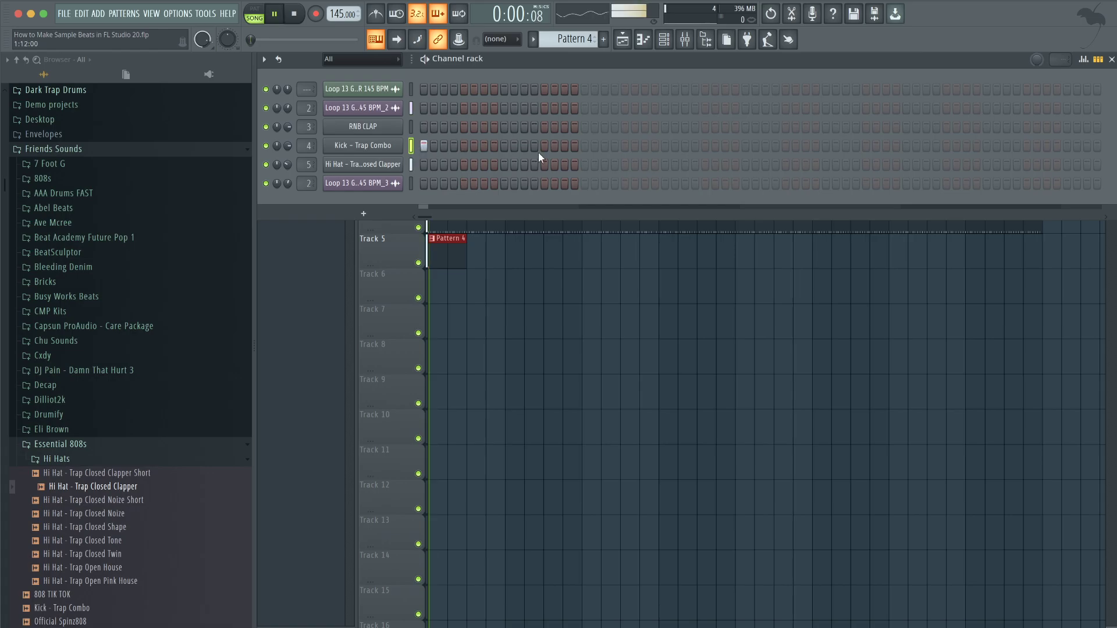
{"action": "key", "text": "space"}
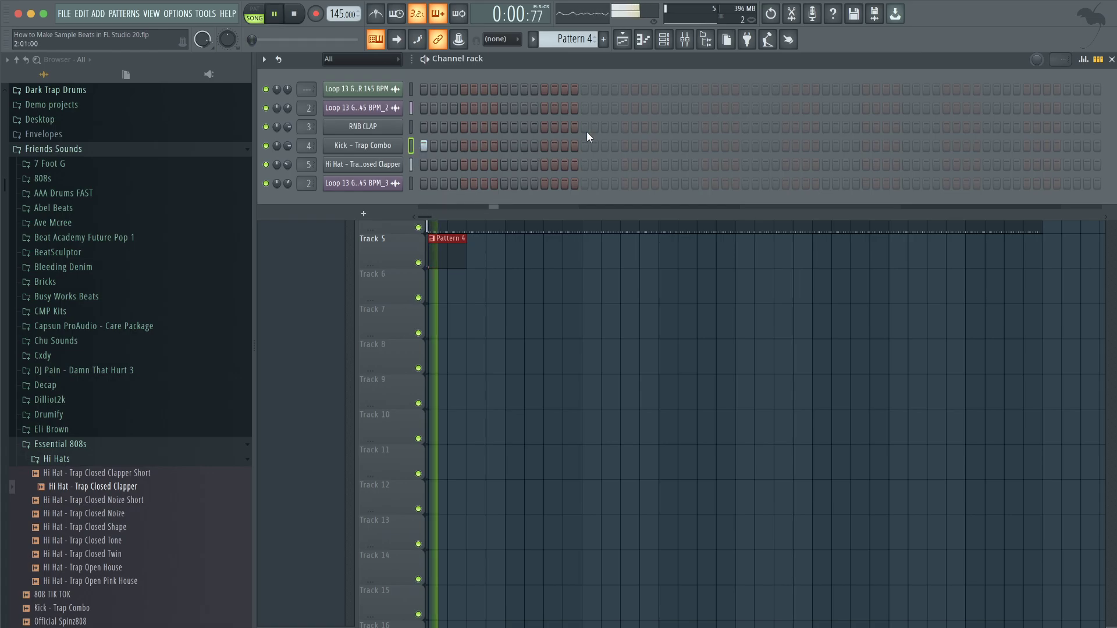
{"action": "left_click", "coordinate": [625, 145]}
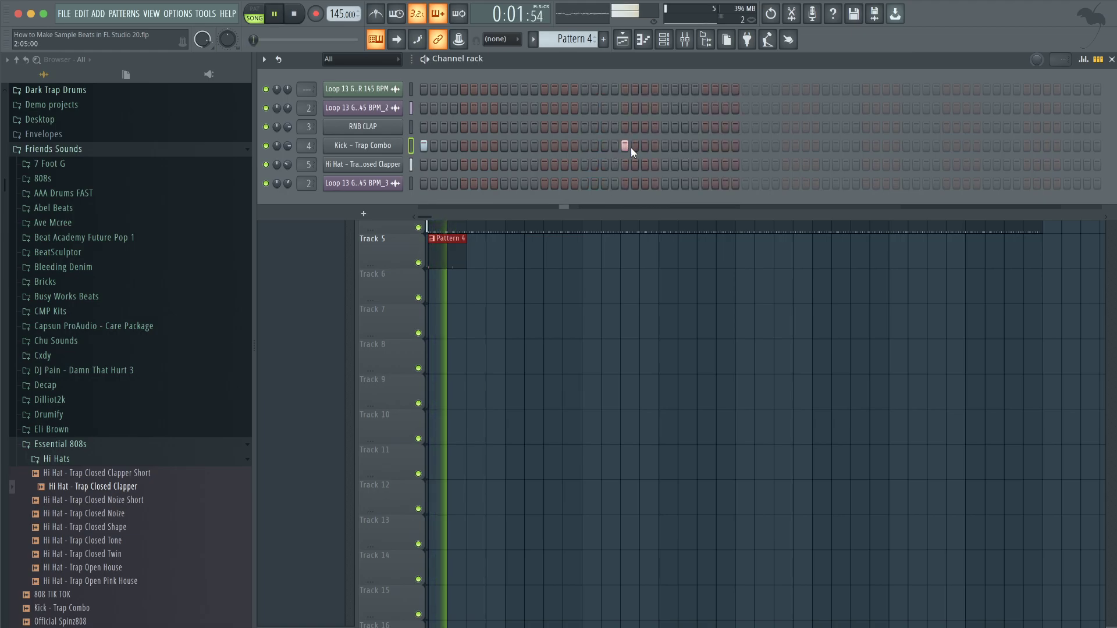
{"action": "left_click", "coordinate": [685, 145]}
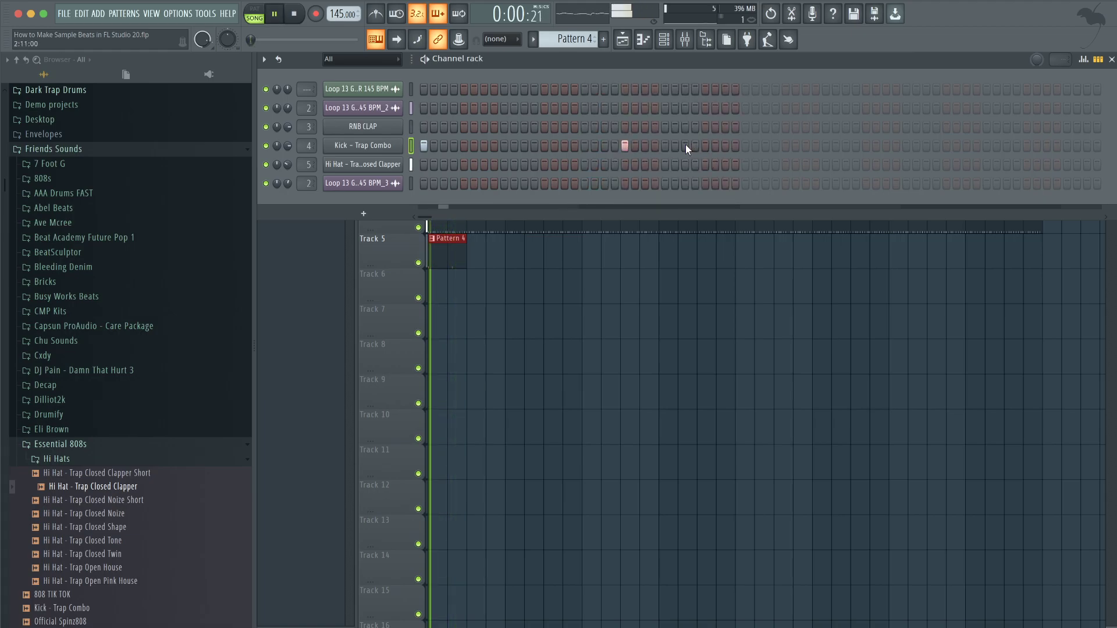
{"action": "left_click", "coordinate": [745, 146]}
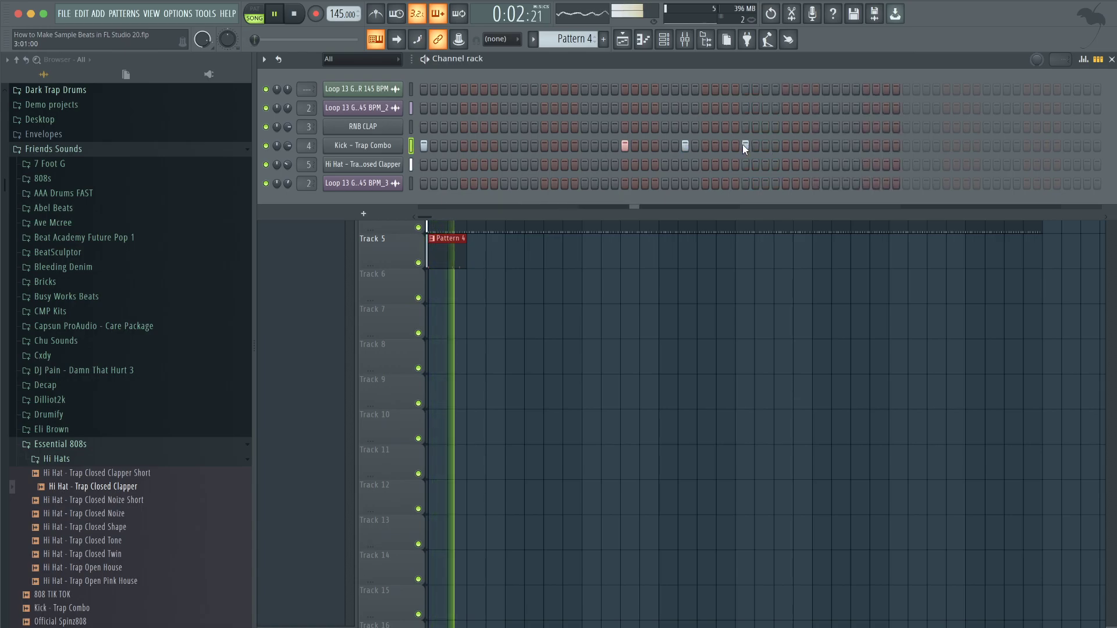
{"action": "left_click", "coordinate": [685, 146]}
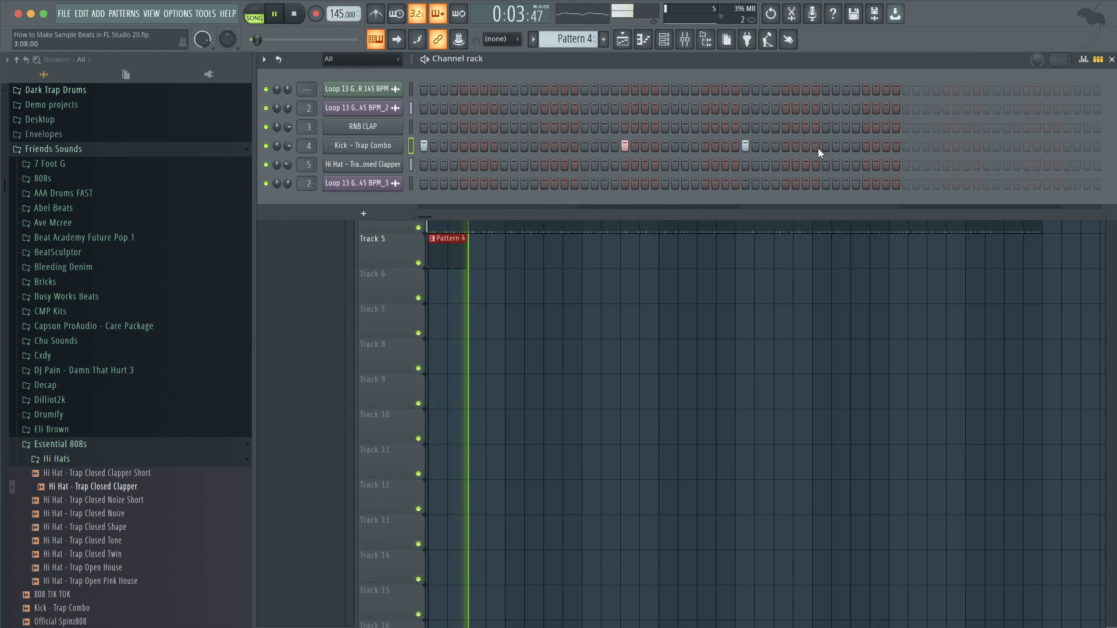
Lengthen the Pattern 4 clip on Track 5 to four bars and add kick hits on steps 53 and 59
{"action": "key", "text": "F6"}
{"action": "left_click_drag", "start_coordinate": [465, 260], "coordinate": [504, 259]}
{"action": "left_click", "coordinate": [663, 42]}
{"action": "key", "text": "space"}
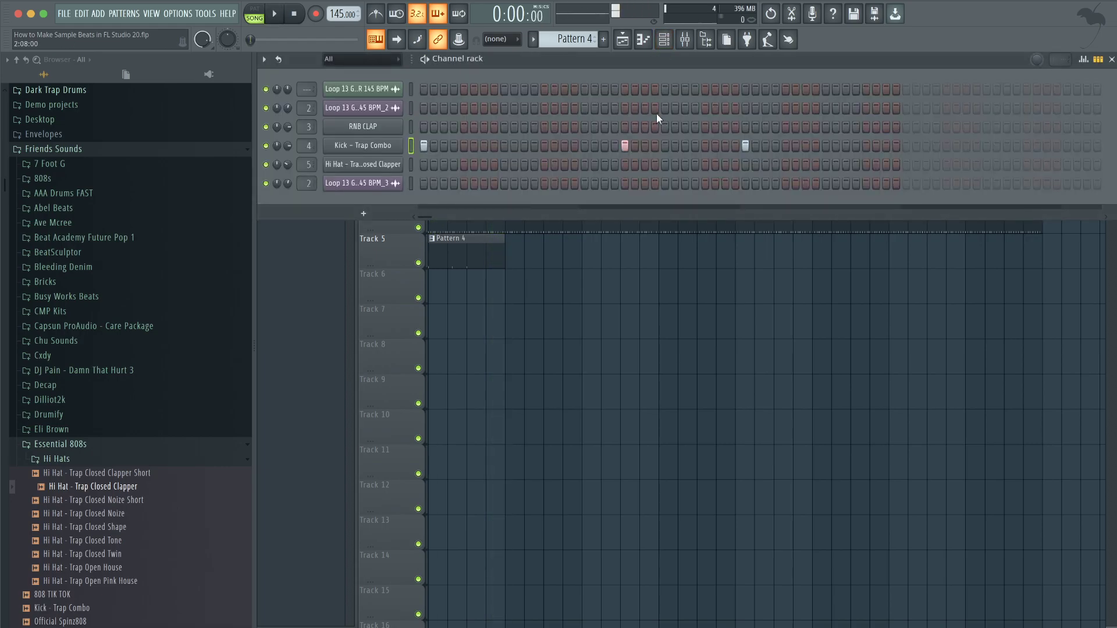
{"action": "key", "text": "space"}
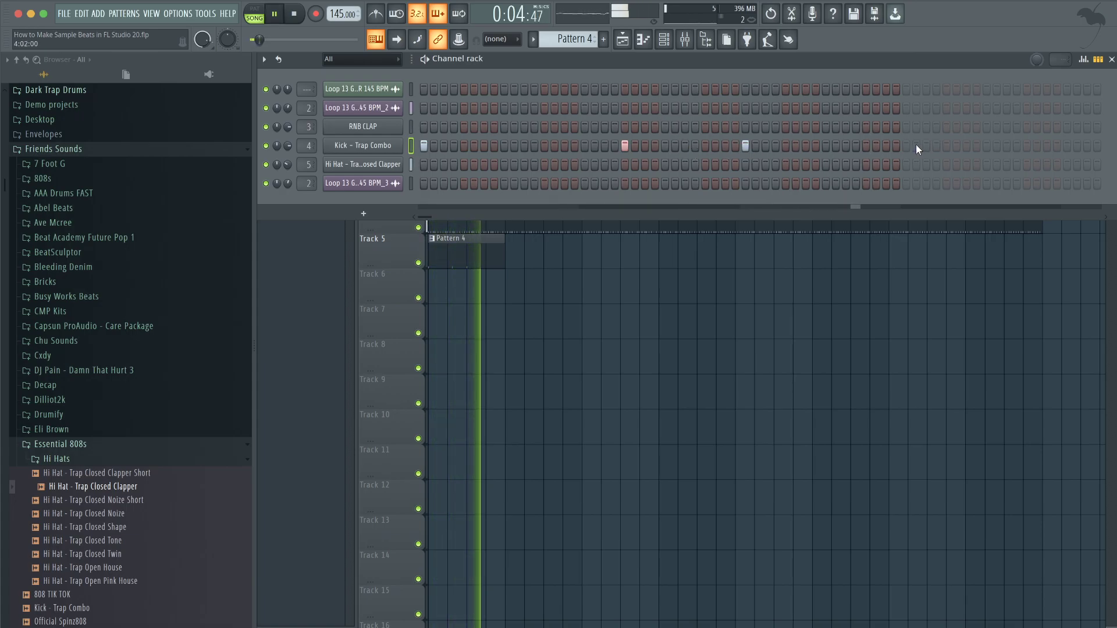
{"action": "left_click", "coordinate": [946, 146]}
{"action": "left_click", "coordinate": [1007, 145]}
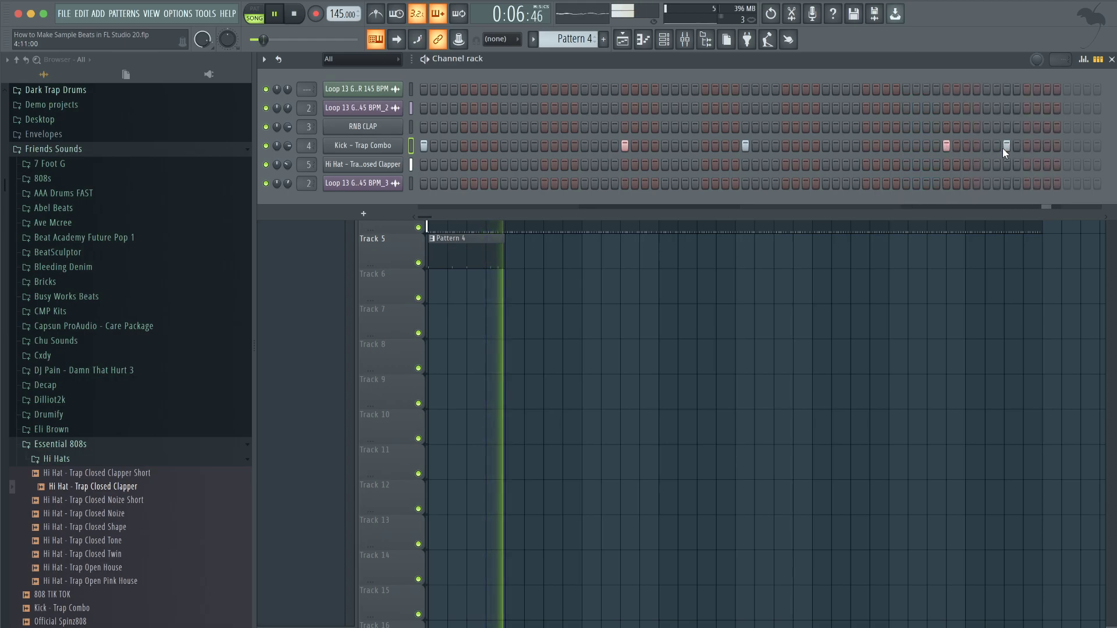
{"action": "key", "text": "space"}
Add a 3x Osc instrument channel and route it to mixer track 1
{"action": "left_click", "coordinate": [364, 214]}
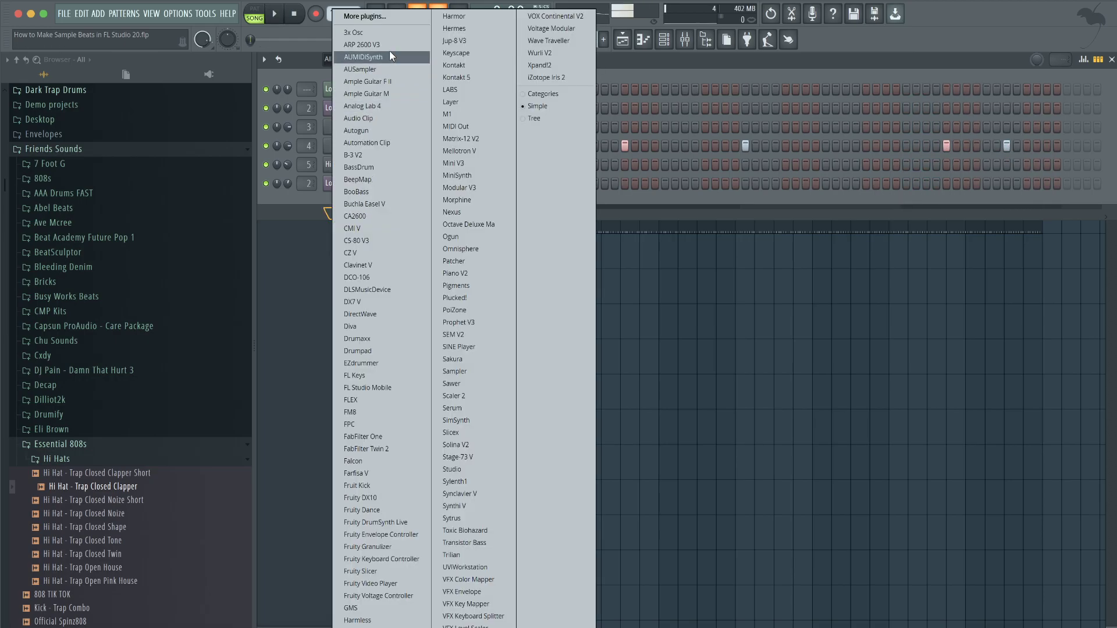
{"action": "left_click", "coordinate": [396, 33]}
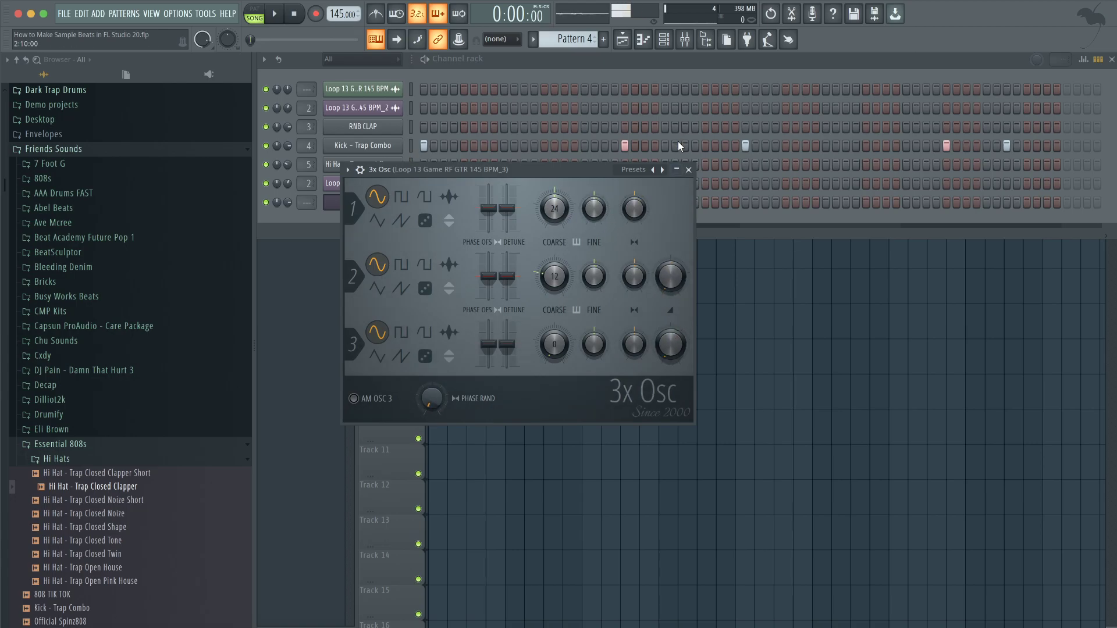
{"action": "left_click", "coordinate": [689, 169]}
{"action": "key", "text": "ctrl+l"}
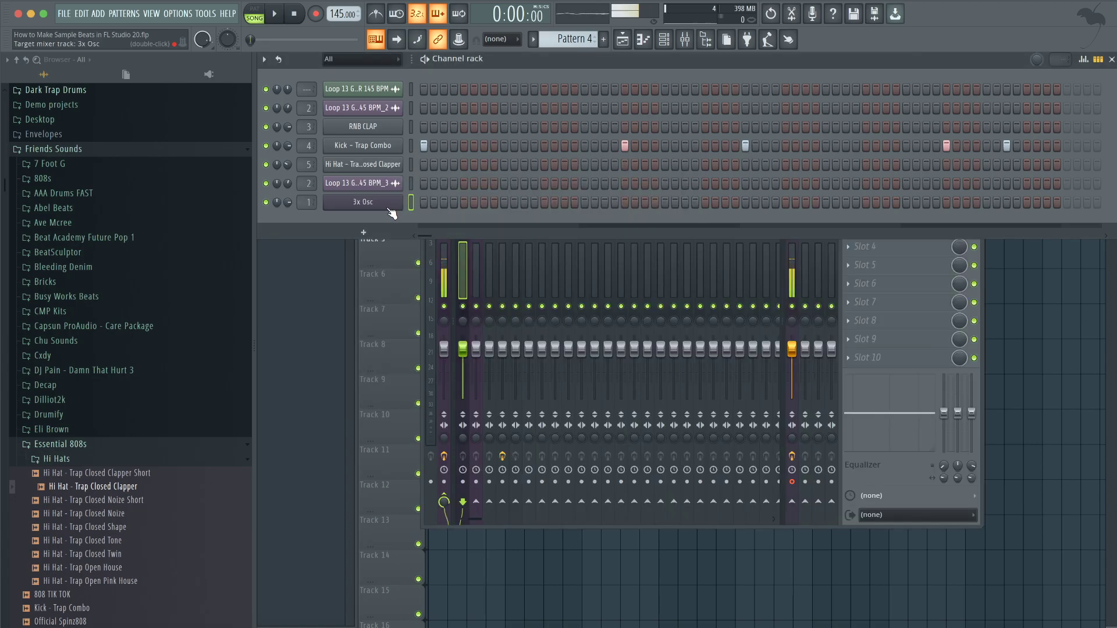
Place a G4 note at bar 1 in the 3x Osc piano roll and extend it to the second kick hit
{"action": "right_click", "coordinate": [401, 202]}
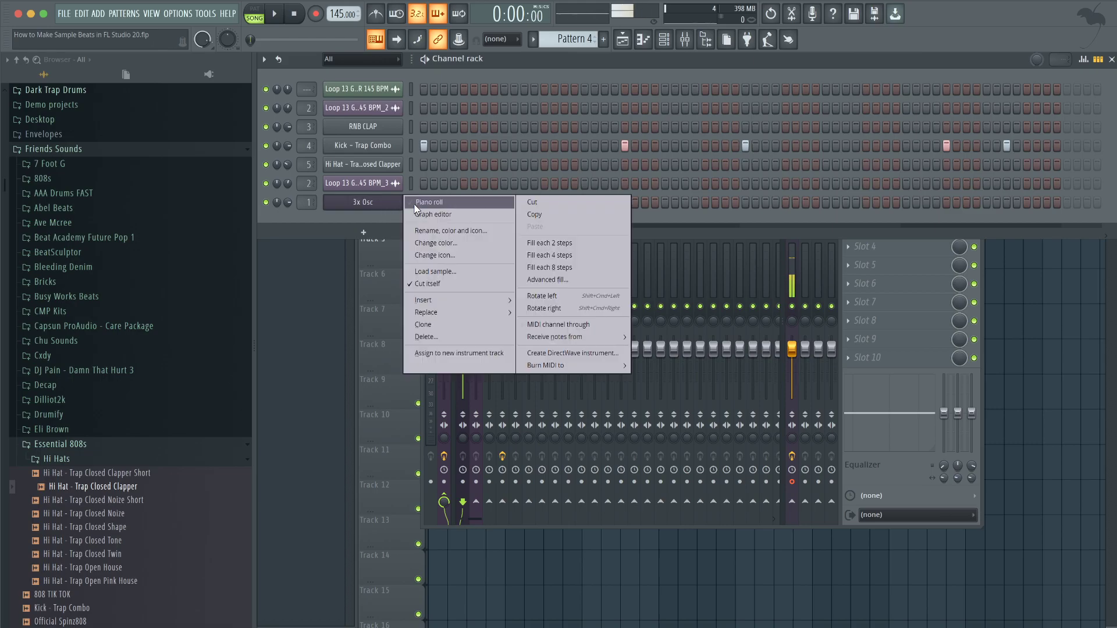
{"action": "left_click", "coordinate": [429, 202]}
{"action": "scroll", "coordinate": [301, 191], "scroll_direction": "up", "scroll_amount": 3}
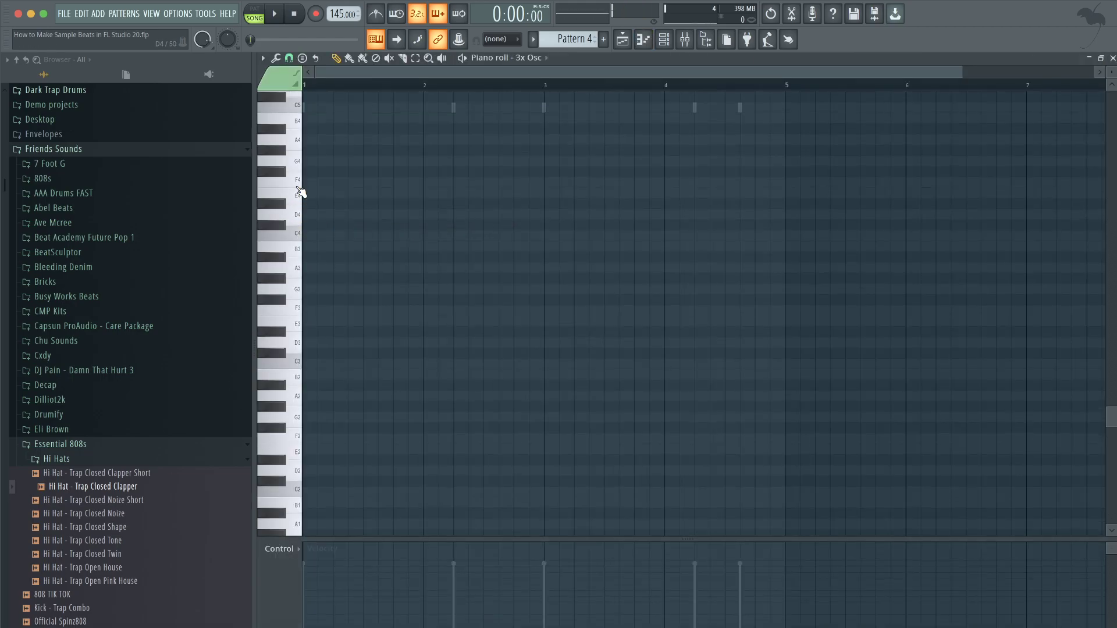
{"action": "scroll", "coordinate": [305, 366], "scroll_direction": "down", "scroll_amount": 3}
{"action": "scroll", "coordinate": [302, 308], "scroll_direction": "up", "scroll_amount": 2}
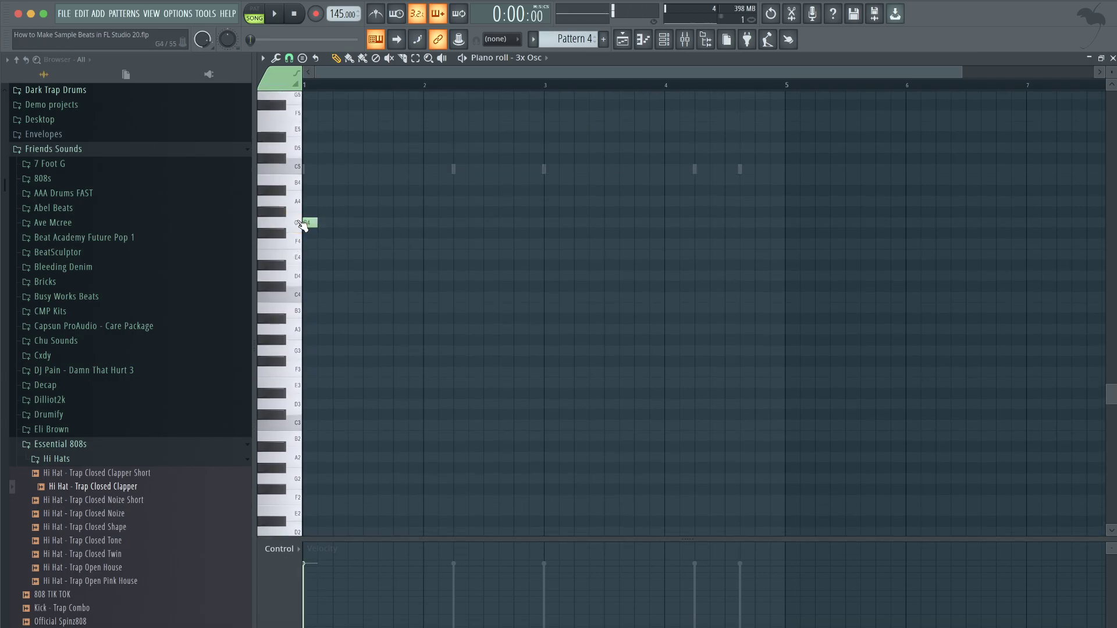
{"action": "key", "text": "space"}
{"action": "key", "text": "space"}
Lower the 3x Osc channel volume to about 48%, and retune its note to F#4 with a two-bar length
{"action": "left_click", "coordinate": [664, 39]}
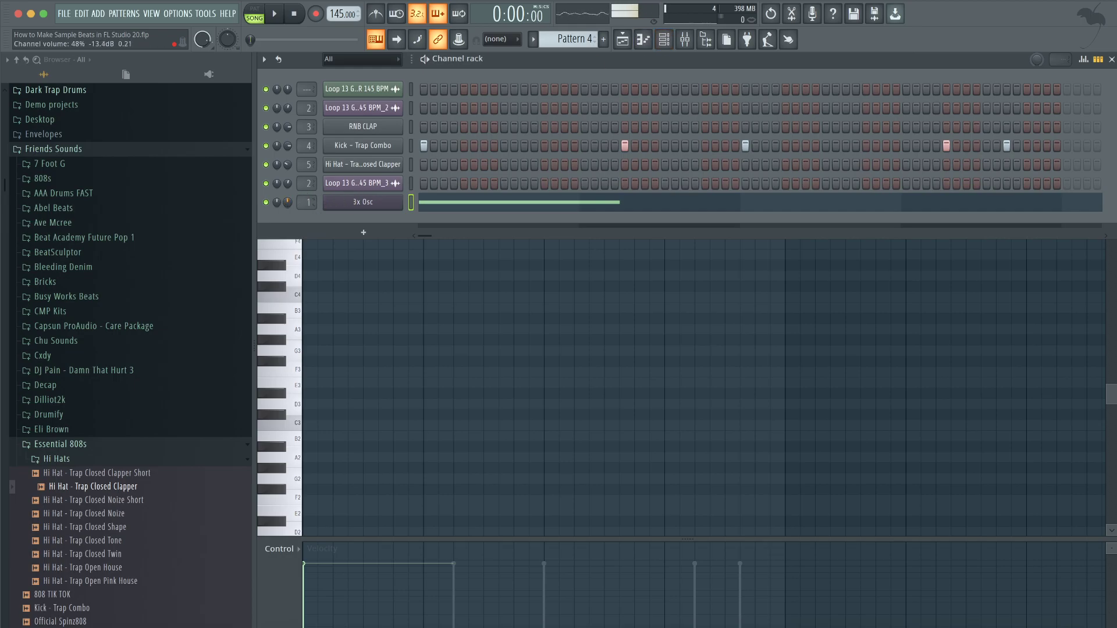
{"action": "key", "text": "F6"}
{"action": "key", "text": "space"}
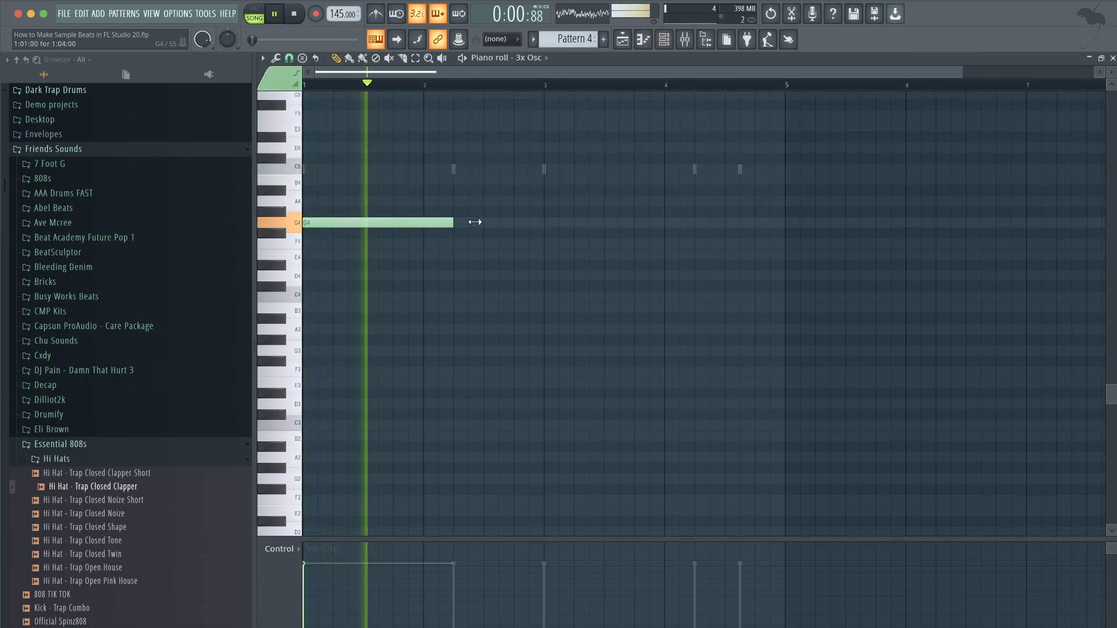
{"action": "left_click_drag", "start_coordinate": [303, 223], "coordinate": [303, 232]}
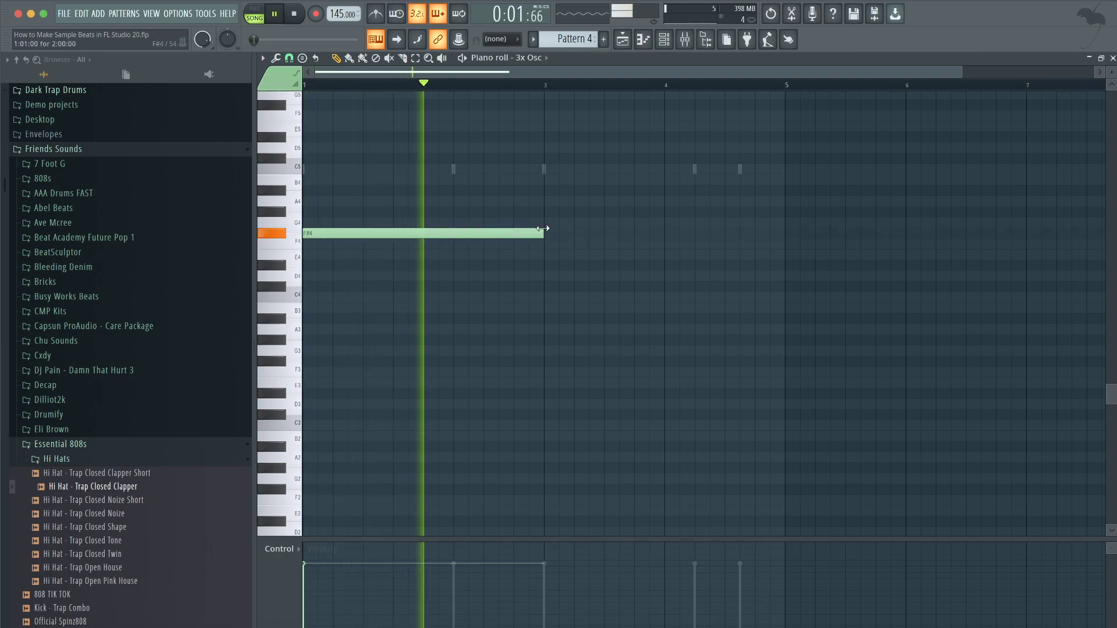
{"action": "key", "text": "space"}
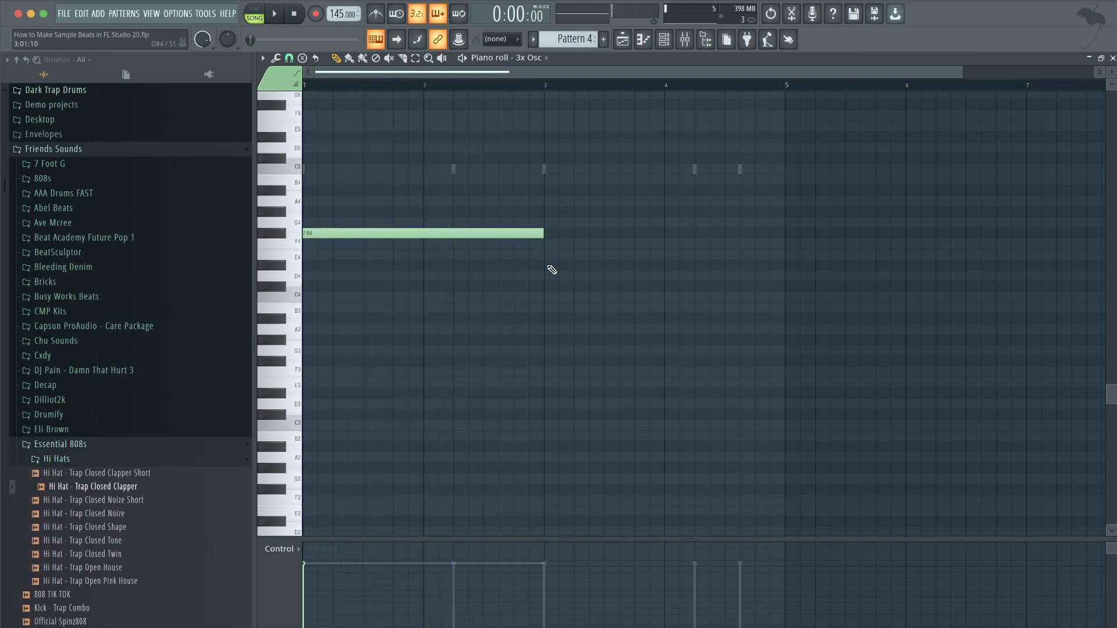
Shorten the F#4 note to end at the second kick hit and add another F#4 note there
{"action": "key", "text": "space"}
{"action": "left_click_drag", "start_coordinate": [544, 233], "coordinate": [454, 233]}
{"action": "left_click", "coordinate": [461, 232]}
{"action": "key", "text": "space"}
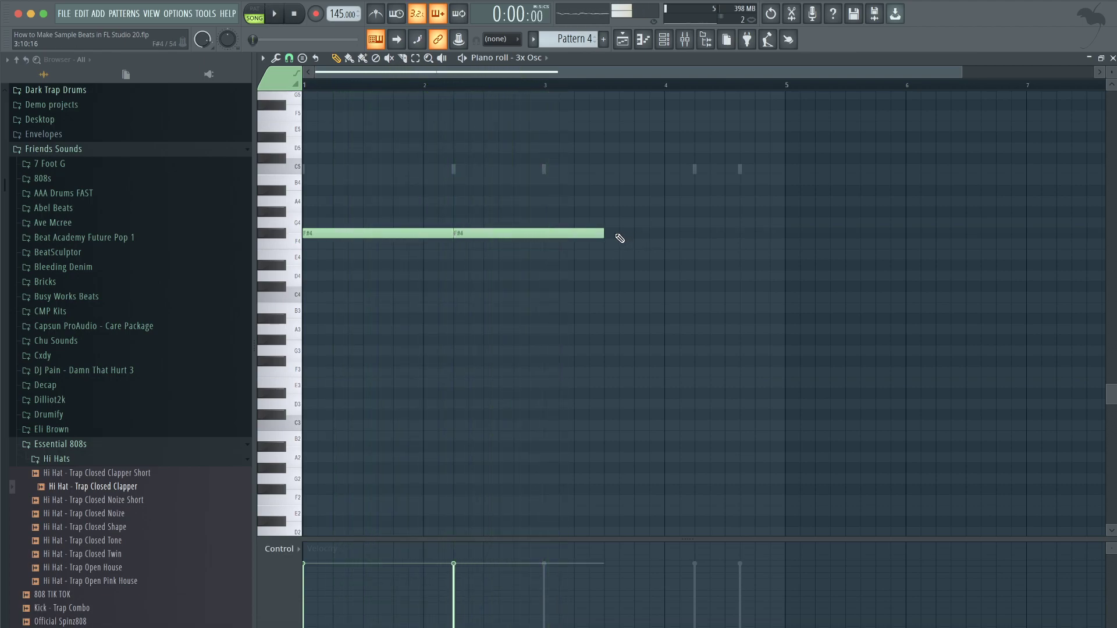
Trim the second F#4 note to bar 3 and add a C#4 note from there to the fourth kick hit
{"action": "left_click_drag", "start_coordinate": [554, 326], "coordinate": [545, 285]}
{"action": "key", "text": "space"}
{"action": "left_click_drag", "start_coordinate": [634, 287], "coordinate": [666, 287]}
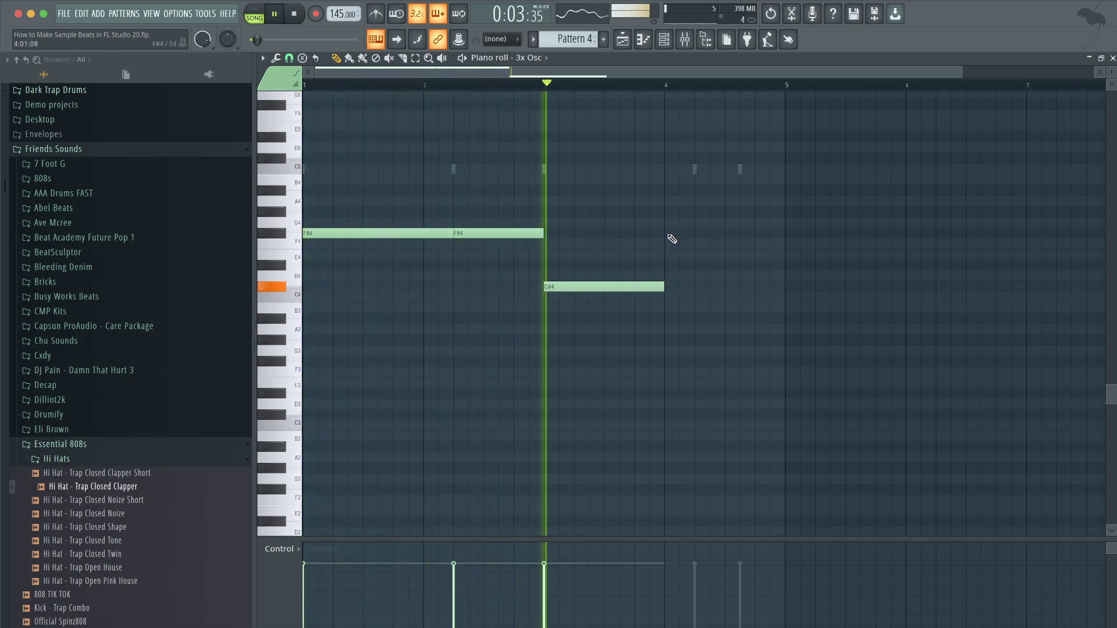
{"action": "left_click_drag", "start_coordinate": [664, 287], "coordinate": [694, 287]}
{"action": "key", "text": "space"}
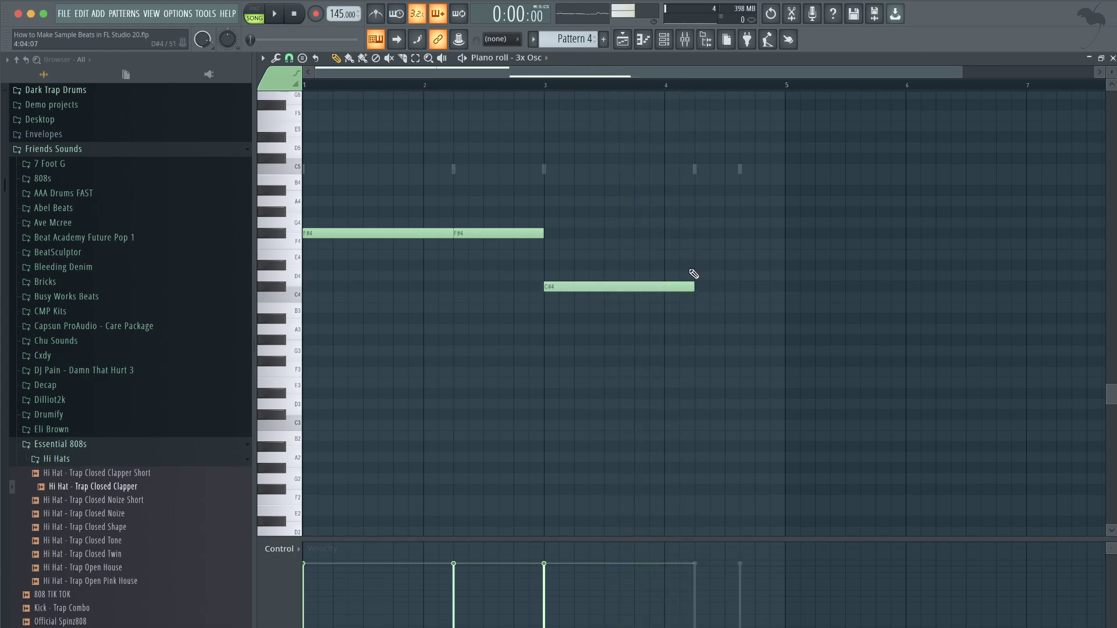
Add an E4 note at the fourth kick hit and a G#4 note at the fifth, trimmed to end at bar 5
{"action": "left_click", "coordinate": [697, 255]}
{"action": "left_click_drag", "start_coordinate": [741, 225], "coordinate": [742, 210]}
{"action": "key", "text": "space"}
{"action": "left_click_drag", "start_coordinate": [844, 254], "coordinate": [739, 254]}
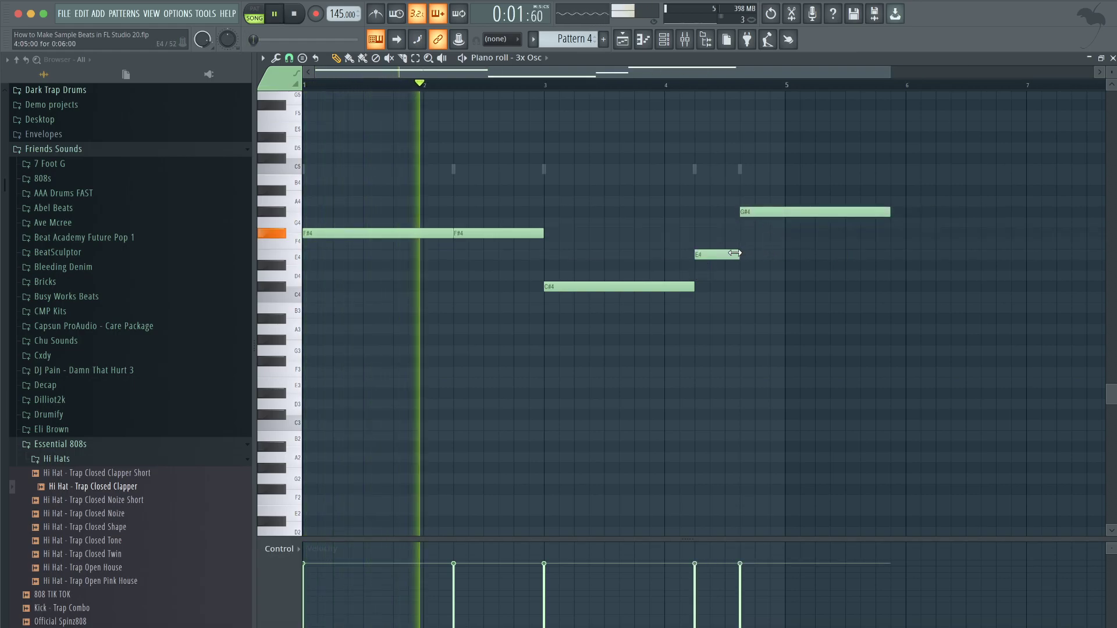
{"action": "left_click_drag", "start_coordinate": [888, 212], "coordinate": [785, 211]}
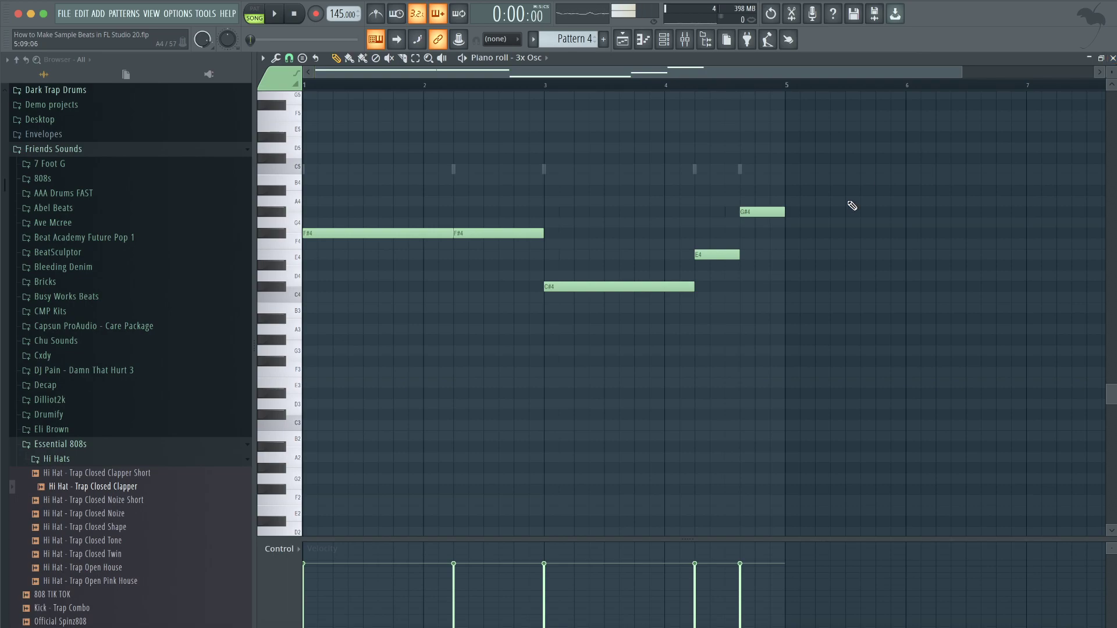
Transpose all the 3x Osc notes down two octaves, play them back and close the piano roll
{"action": "key", "text": "ctrl+Down"}
{"action": "key", "text": "ctrl+Down"}
{"action": "key", "text": "space"}
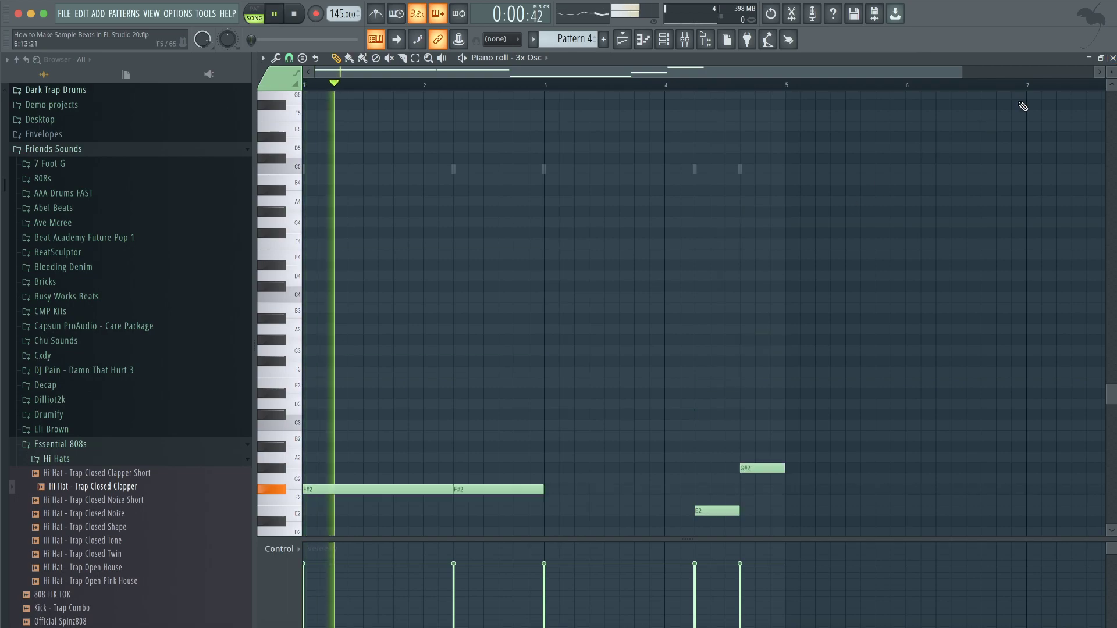
{"action": "left_click", "coordinate": [1112, 58]}
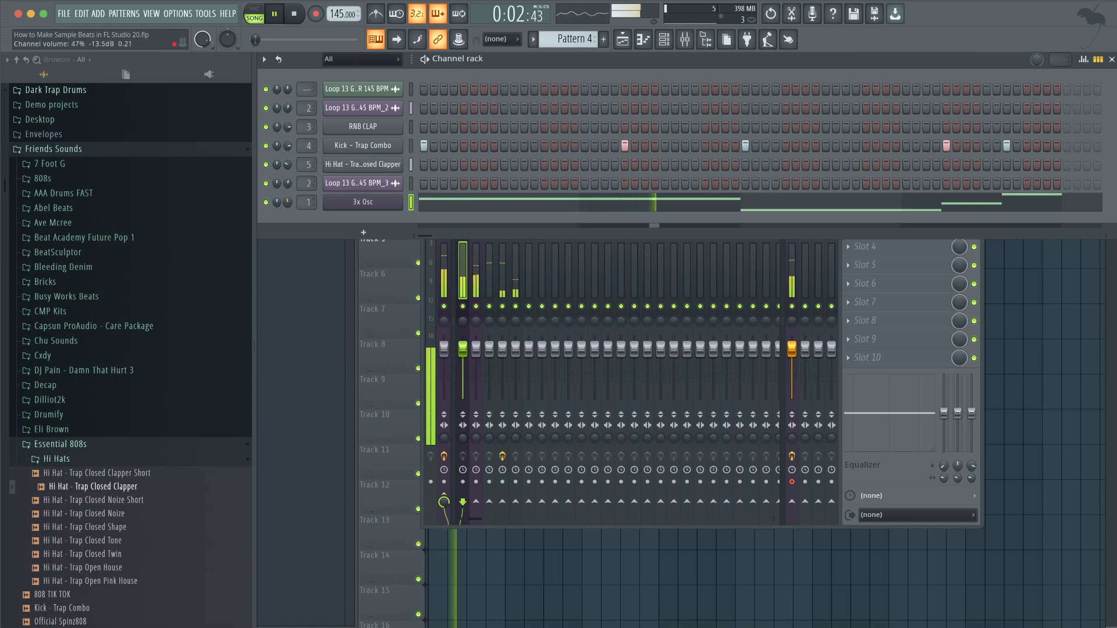
Put the mixer away and set the 3x Osc channel volume to about 52% while auditioning the beat
{"action": "left_click", "coordinate": [1001, 313]}
{"action": "key", "text": "space"}
{"action": "left_click", "coordinate": [685, 43]}
{"action": "left_click", "coordinate": [682, 44]}
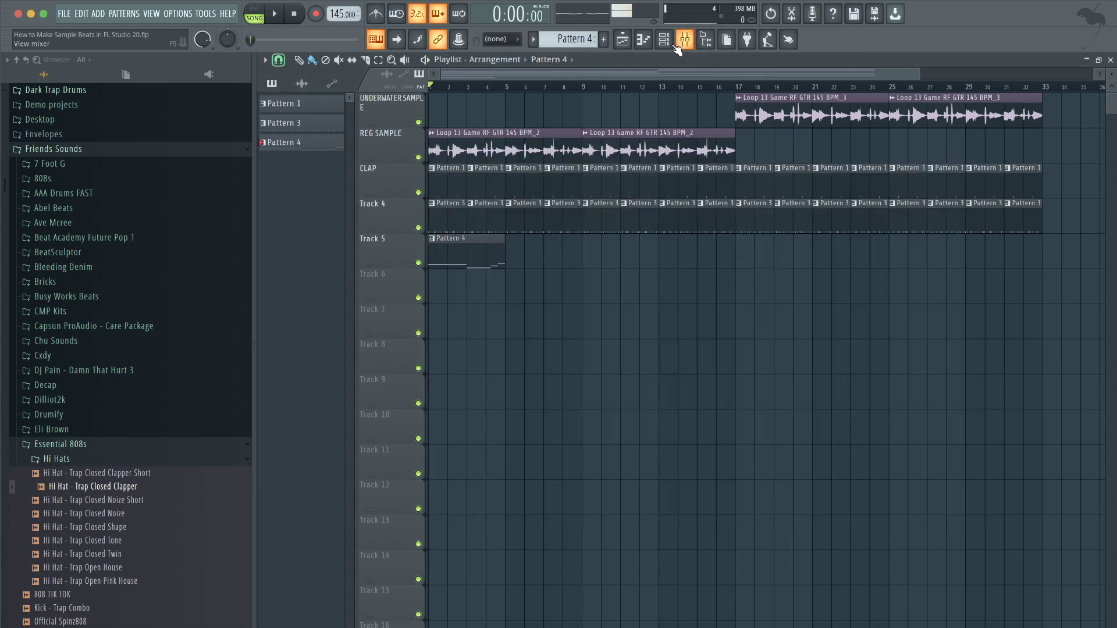
{"action": "left_click", "coordinate": [665, 42]}
{"action": "key", "text": "space"}
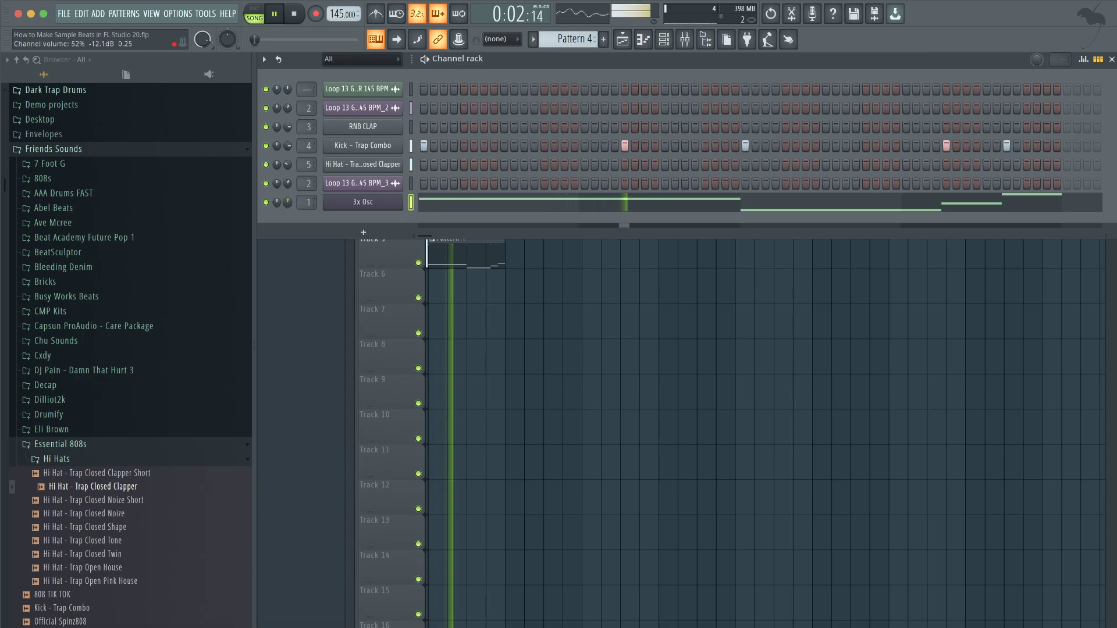
{"action": "left_click", "coordinate": [417, 204]}
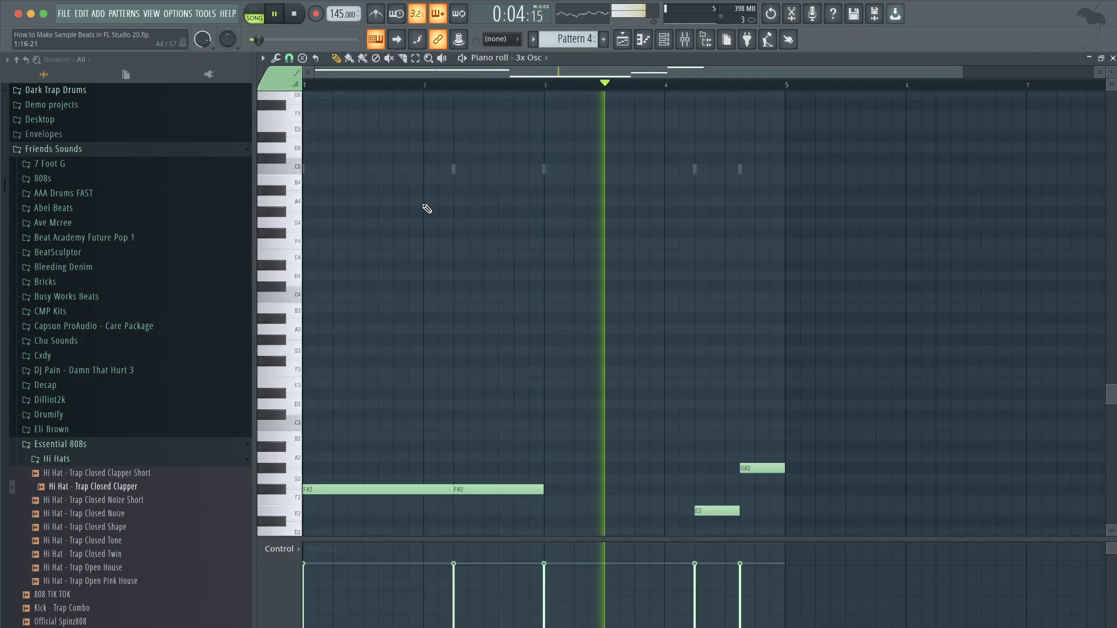
{"action": "left_click", "coordinate": [1113, 58]}
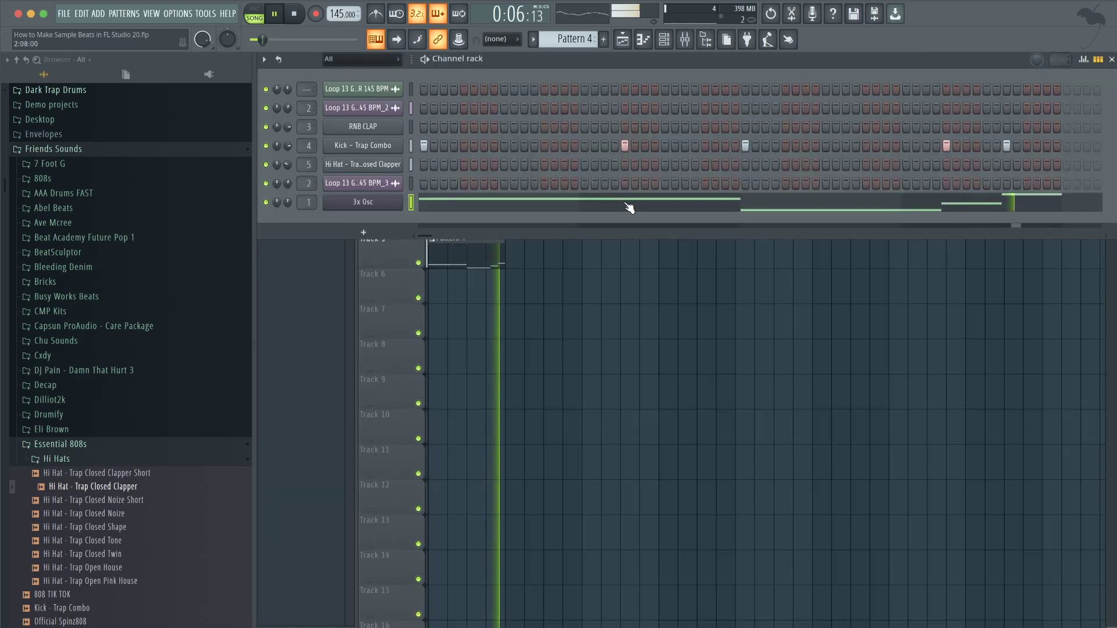
{"action": "key", "text": "space"}
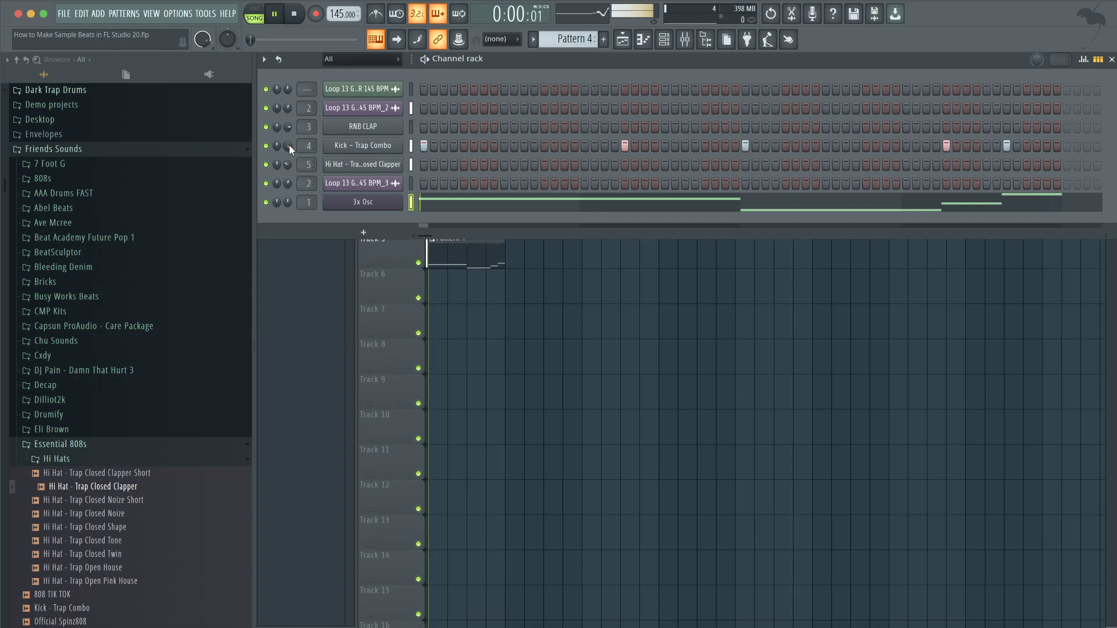
Boost the Kick - Trap Combo sample's gain in its precomputed effects and play the beat
{"action": "key", "text": "space"}
{"action": "left_click", "coordinate": [363, 145]}
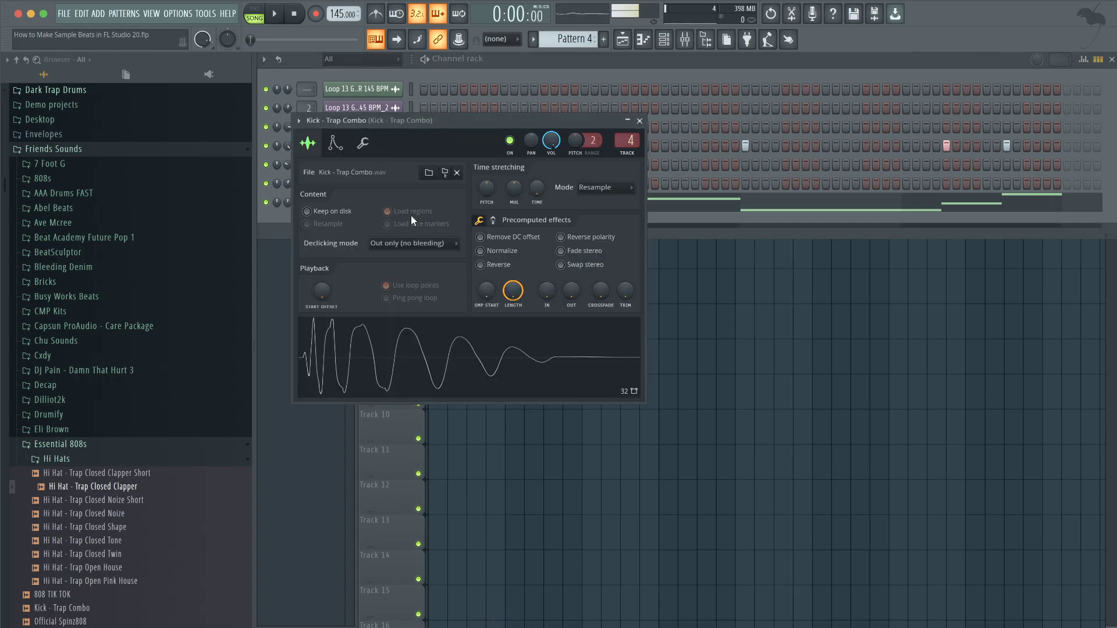
{"action": "left_click", "coordinate": [492, 221]}
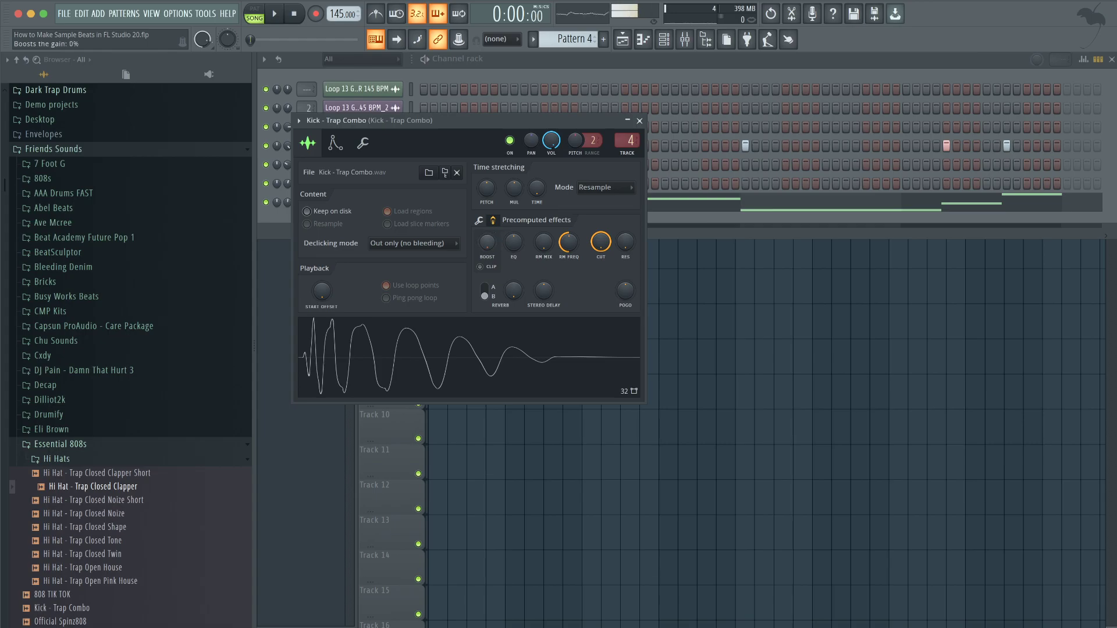
{"action": "left_click_drag", "start_coordinate": [487, 242], "coordinate": [487, 240]}
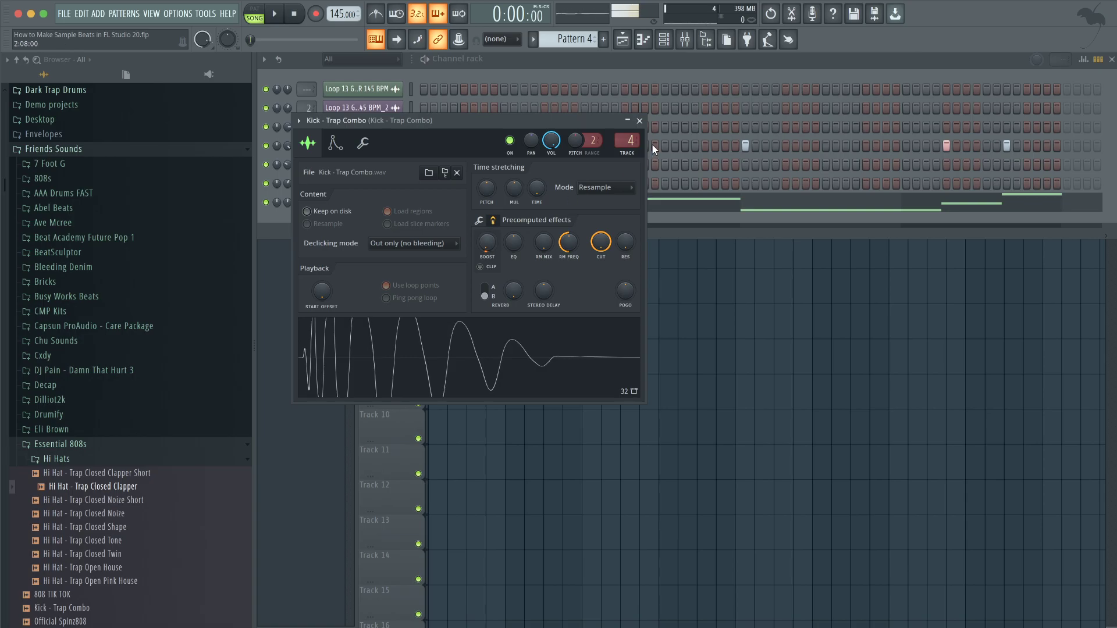
{"action": "left_click", "coordinate": [640, 121]}
{"action": "key", "text": "space"}
{"action": "right_click", "coordinate": [526, 320]}
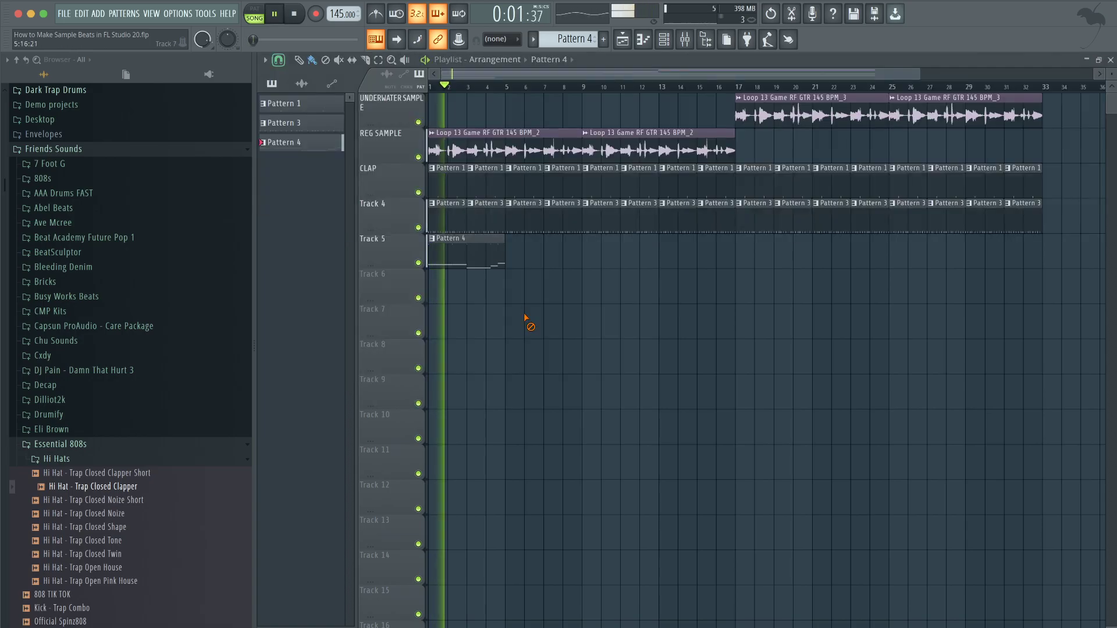
Try the saw and triangle waveforms on oscillator 1 of 3x Osc while the beat plays
{"action": "left_click", "coordinate": [665, 41]}
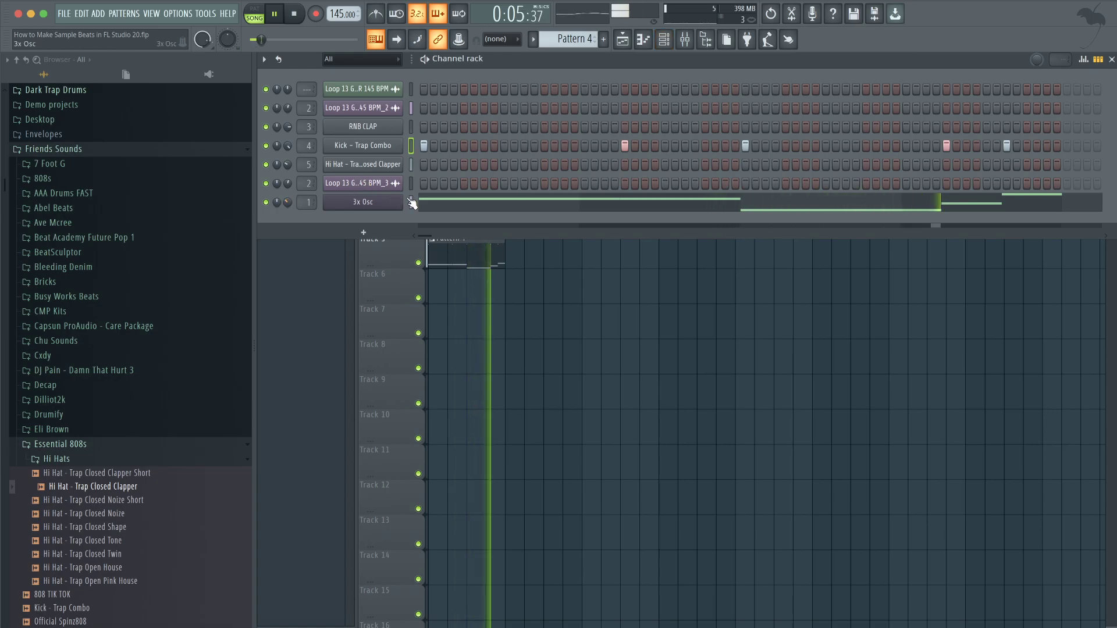
{"action": "left_click", "coordinate": [395, 208]}
{"action": "key", "text": "space"}
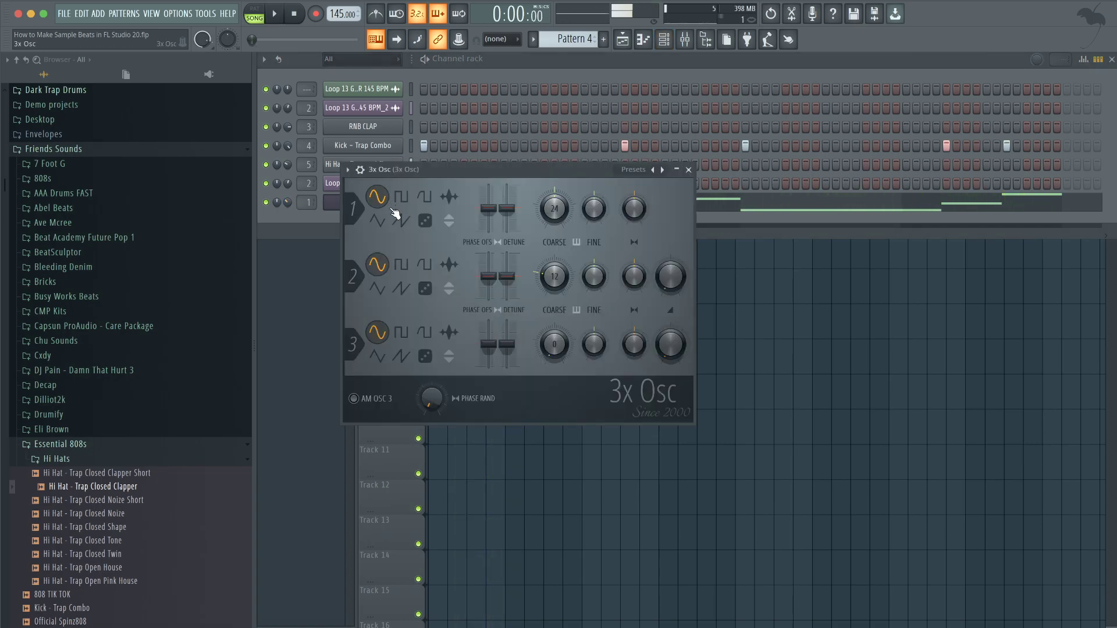
{"action": "left_click", "coordinate": [403, 220]}
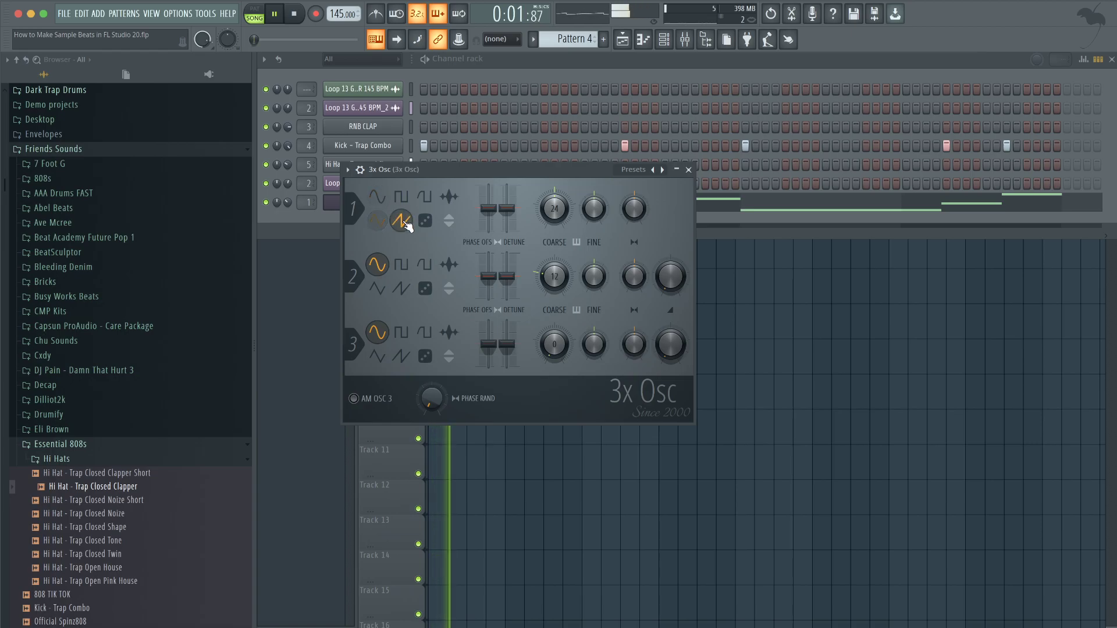
{"action": "left_click", "coordinate": [377, 220]}
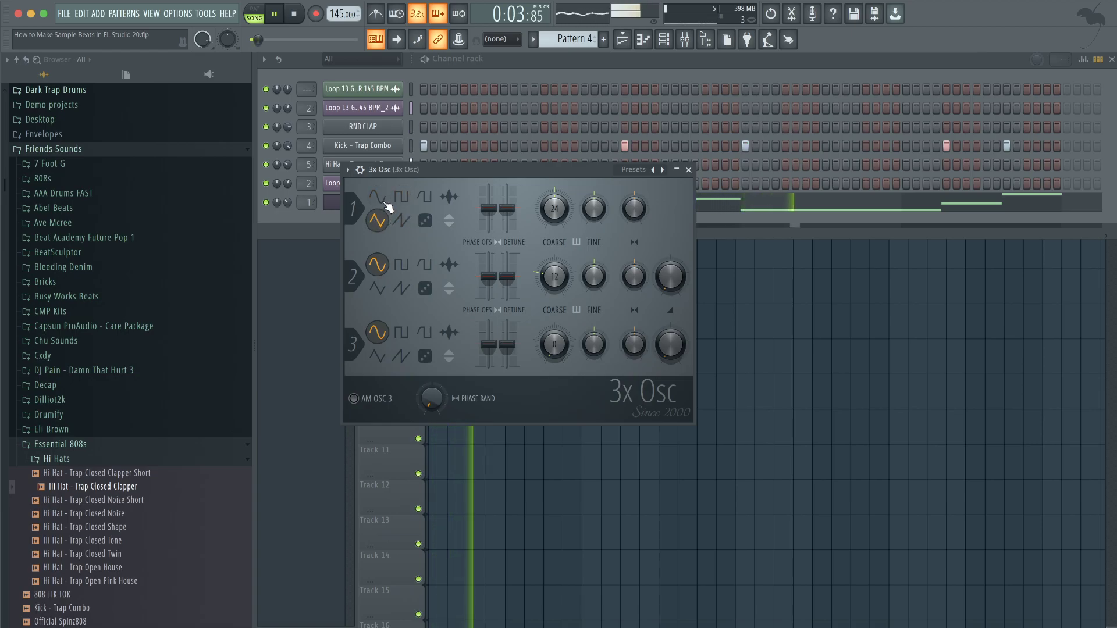
{"action": "left_click", "coordinate": [689, 170]}
Fill Track 5 of the playlist with Pattern 4 clips from bar 5 through bar 32
{"action": "left_click", "coordinate": [521, 257]}
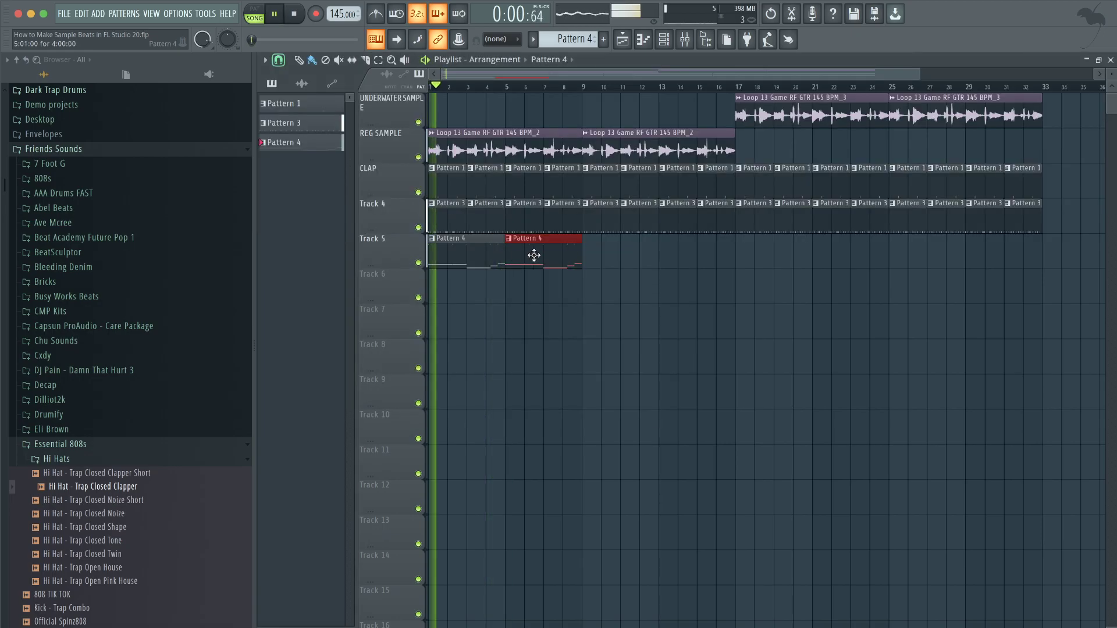
{"action": "mouse_move", "coordinate": [593, 257]}
{"action": "left_mouse_down"}
{"action": "mouse_move", "coordinate": [773, 254]}
{"action": "mouse_move", "coordinate": [1006, 280]}
{"action": "left_mouse_up"}
Stop playback and replace the 3x Osc channel's instrument with GMS
{"action": "left_click", "coordinate": [663, 39]}
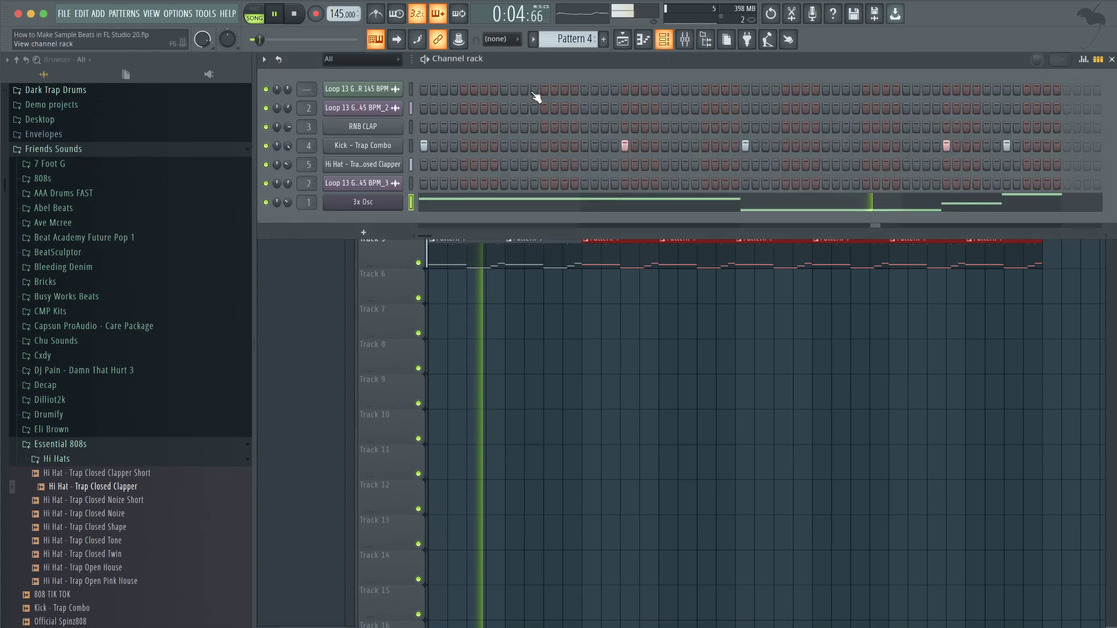
{"action": "key", "text": "space"}
{"action": "right_click", "coordinate": [373, 202]}
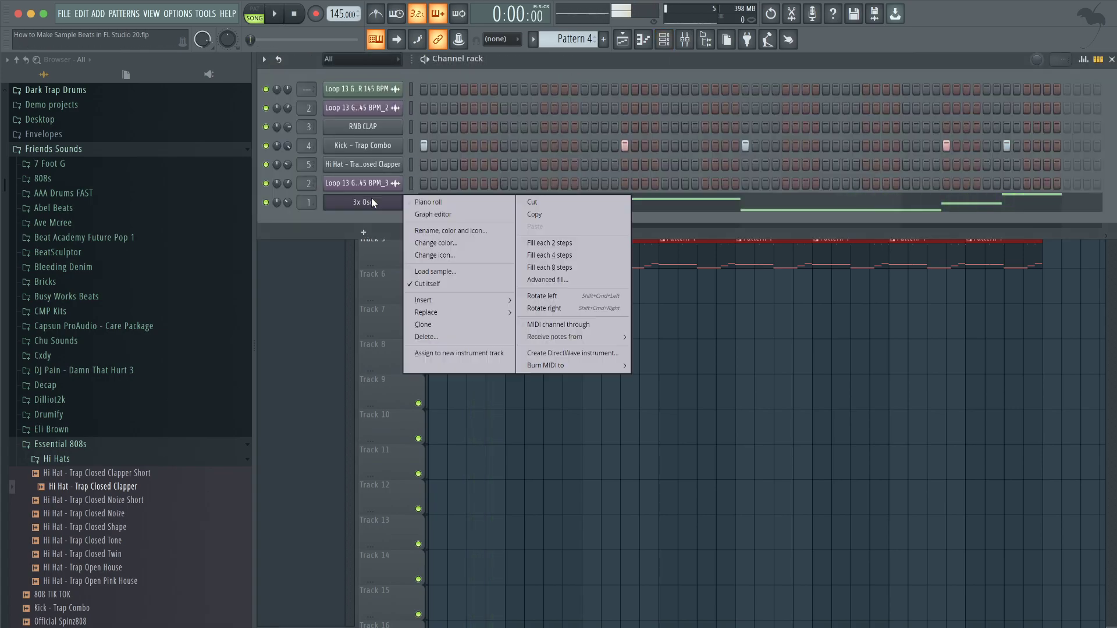
{"action": "mouse_move", "coordinate": [441, 310]}
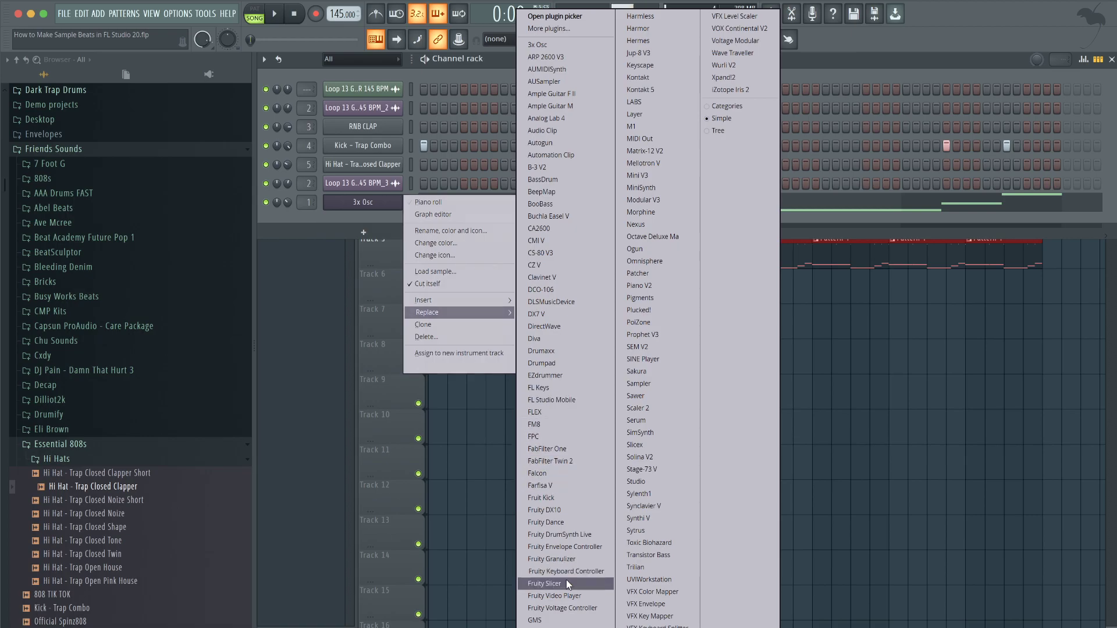
{"action": "left_click", "coordinate": [563, 621]}
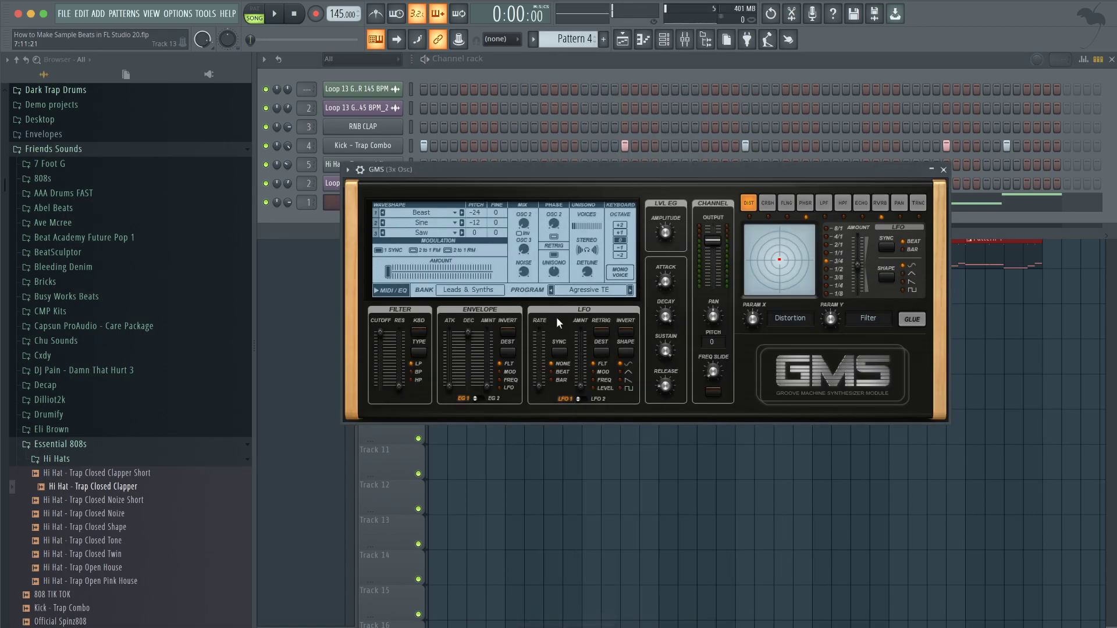
Load the Bass 4 MC preset from the Basses bank in GMS and play the beat
{"action": "left_click", "coordinate": [497, 286]}
{"action": "left_click", "coordinate": [564, 271]}
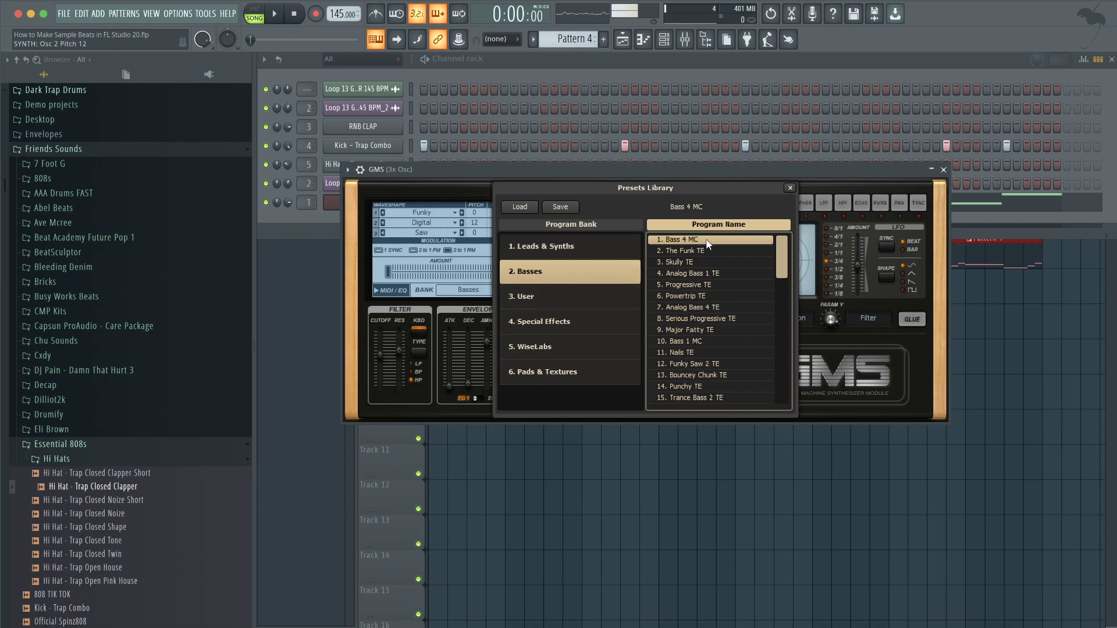
{"action": "left_click", "coordinate": [790, 189]}
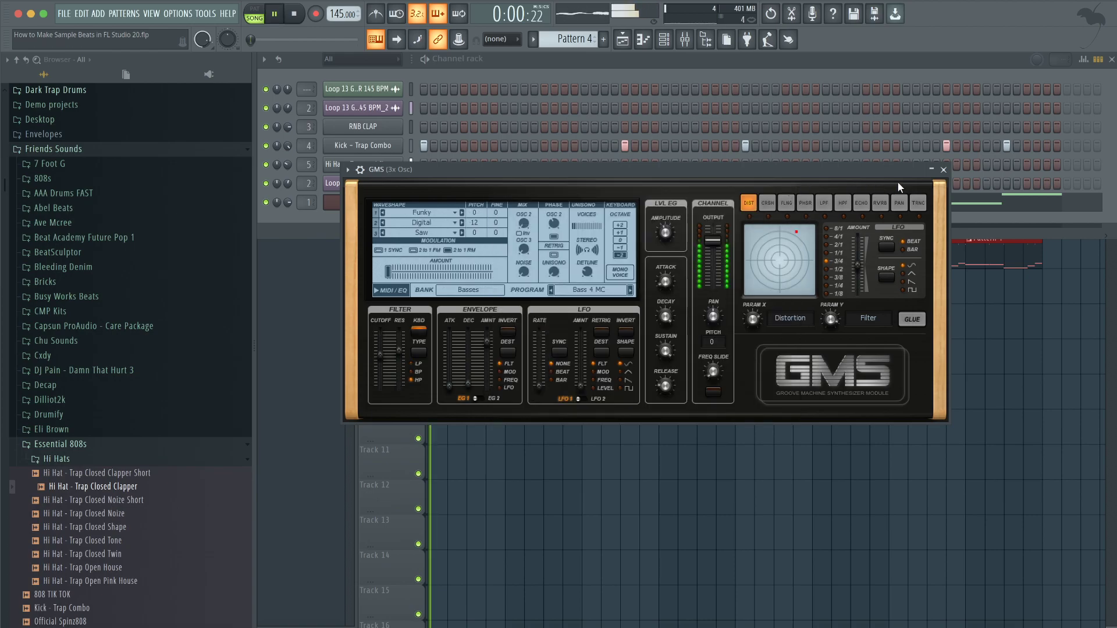
{"action": "left_click", "coordinate": [943, 170]}
Transpose all GMS bassline notes of Pattern 4 up two octaves in the piano roll and listen to the beat
{"action": "left_click", "coordinate": [678, 211]}
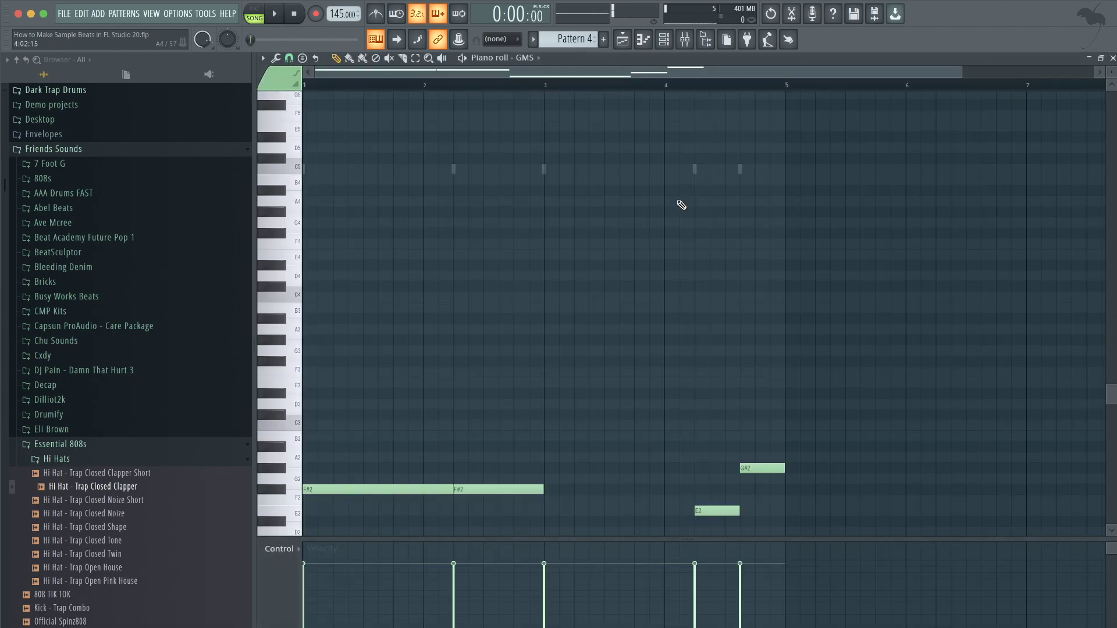
{"action": "key", "text": "ctrl+Up"}
{"action": "key", "text": "space"}
{"action": "key", "text": "space"}
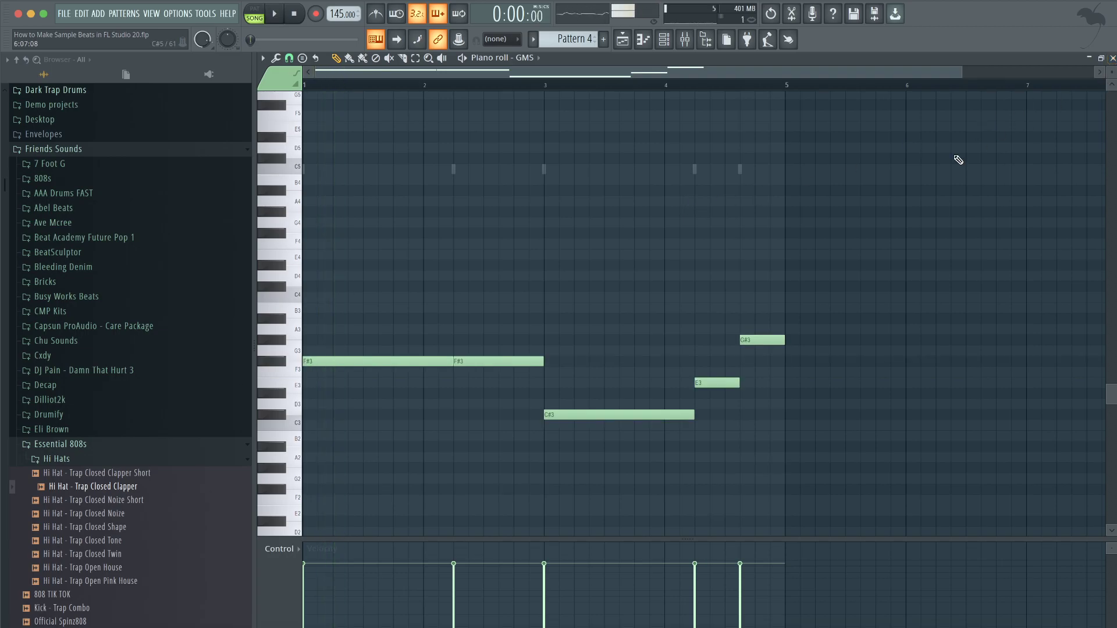
{"action": "key", "text": "ctrl+Up"}
{"action": "key", "text": "space"}
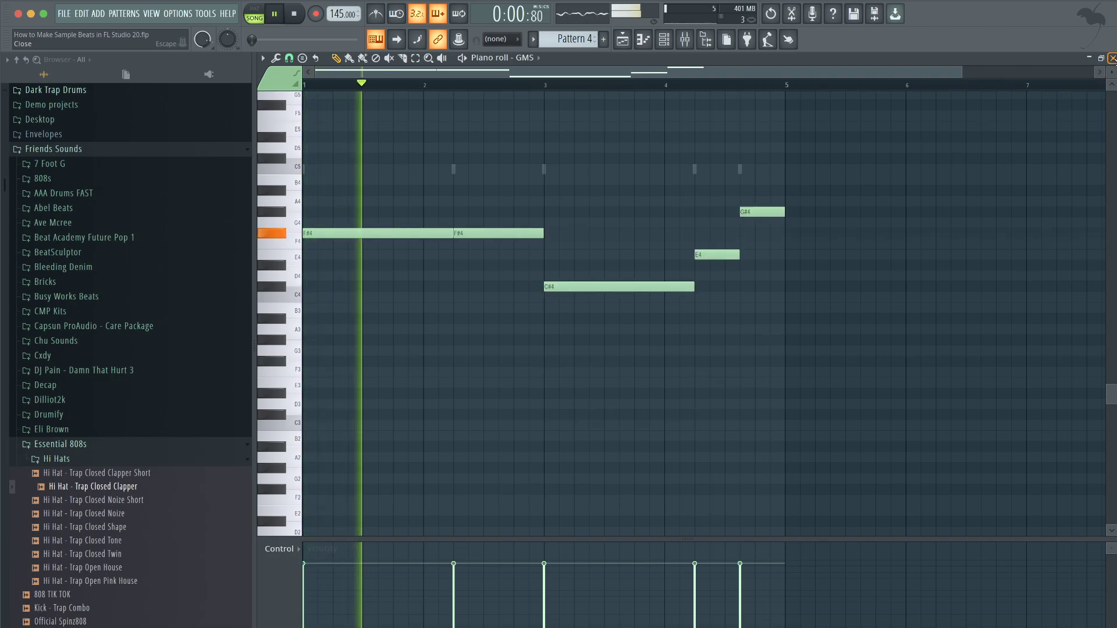
{"action": "left_click", "coordinate": [1113, 58]}
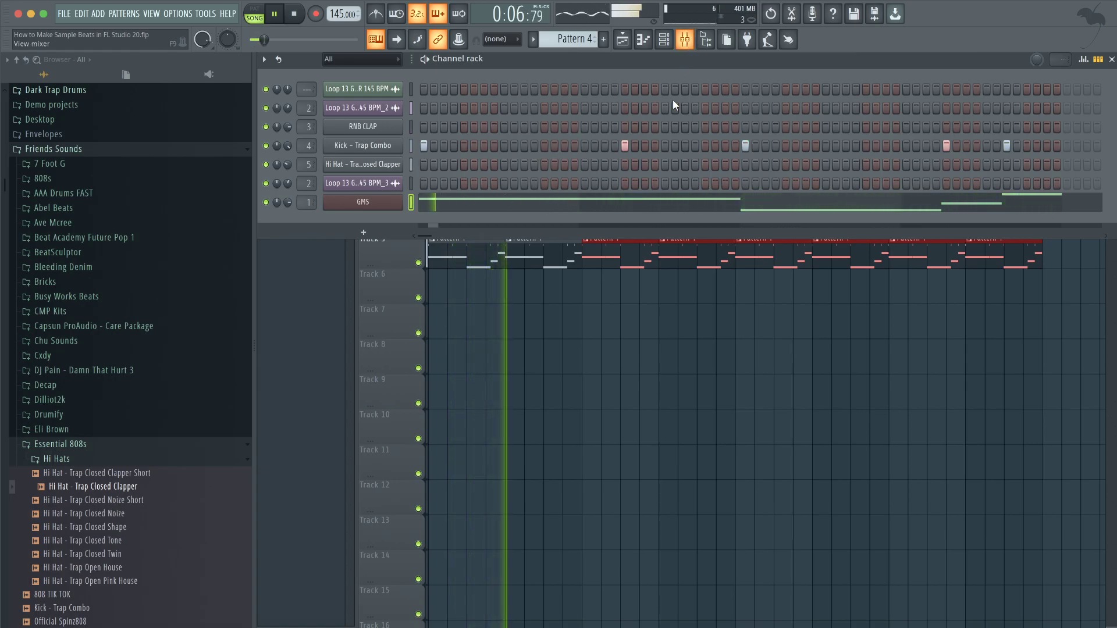
Check the bass channel's level in the mixer and its GMS settings while the beat plays
{"action": "key", "text": "F9"}
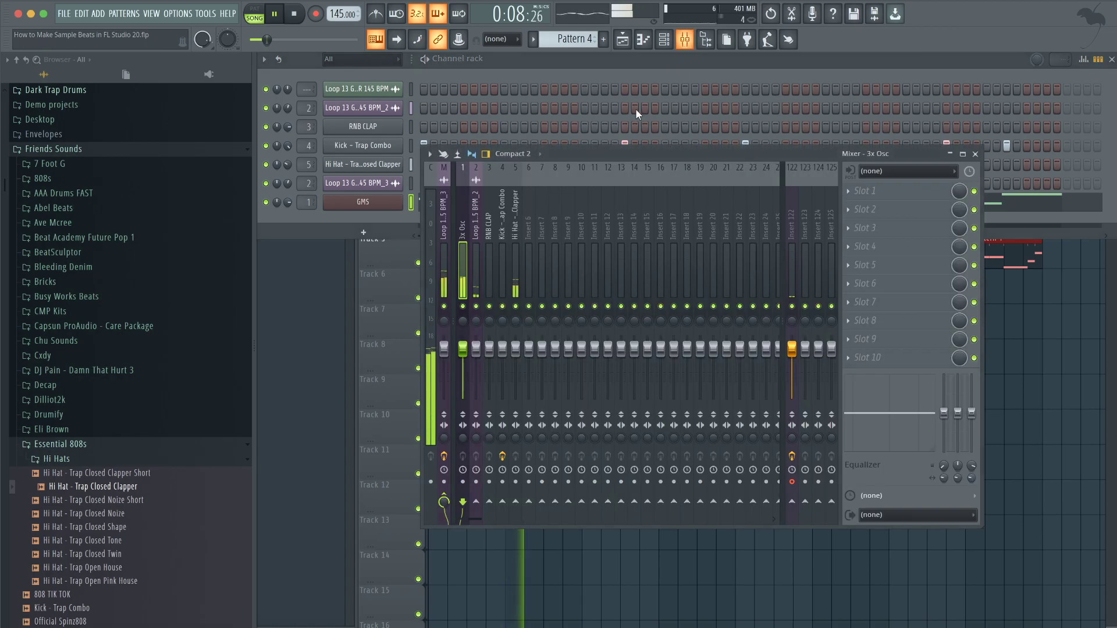
{"action": "left_click", "coordinate": [357, 202]}
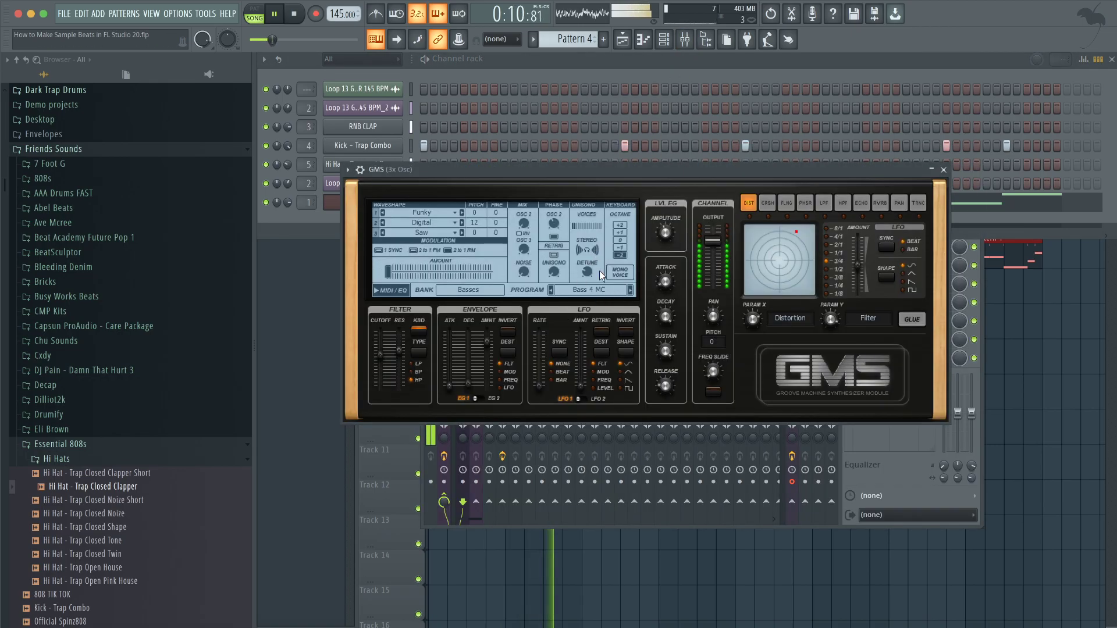
{"action": "left_click", "coordinate": [944, 170]}
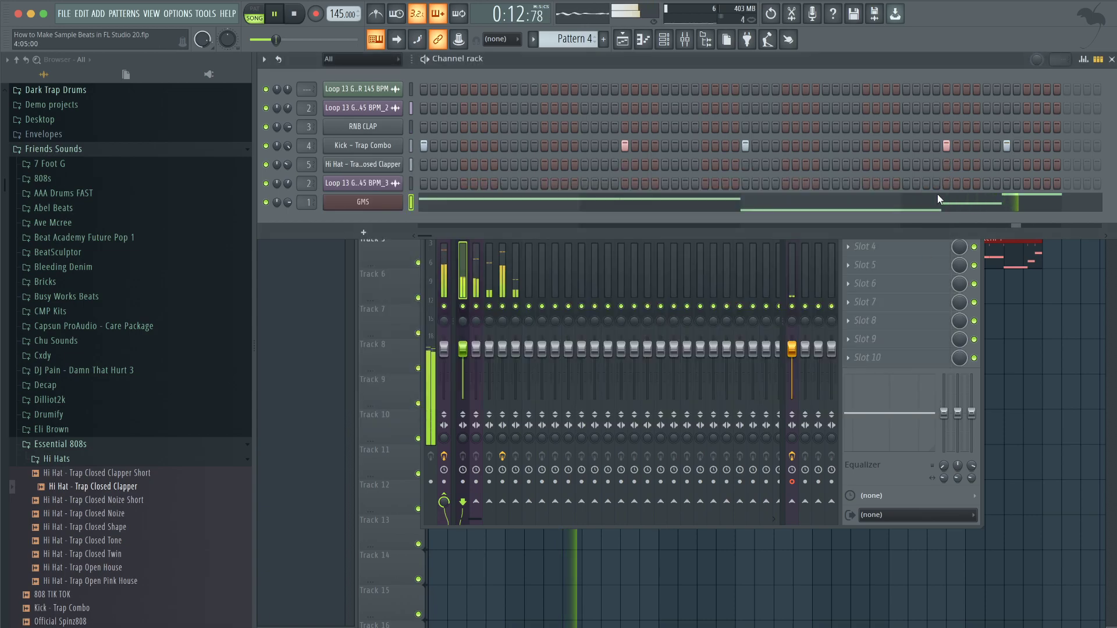
Stop playback and make the Pattern 4 clip at bar 5 on Track 5 unique
{"action": "key", "text": "F5"}
{"action": "key", "text": "space"}
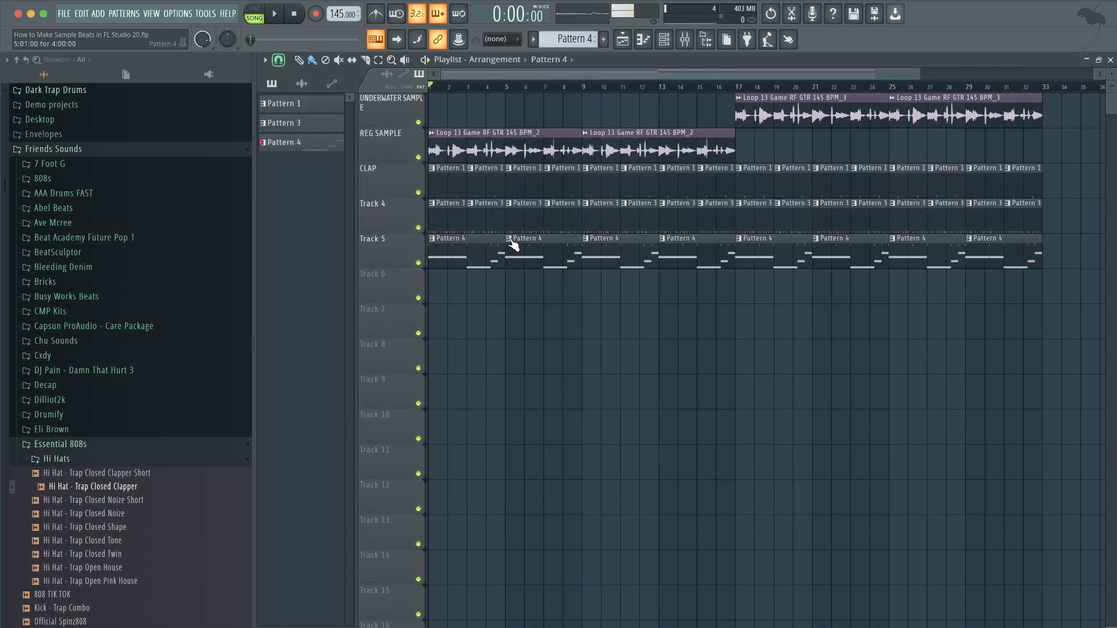
{"action": "right_click", "coordinate": [511, 243]}
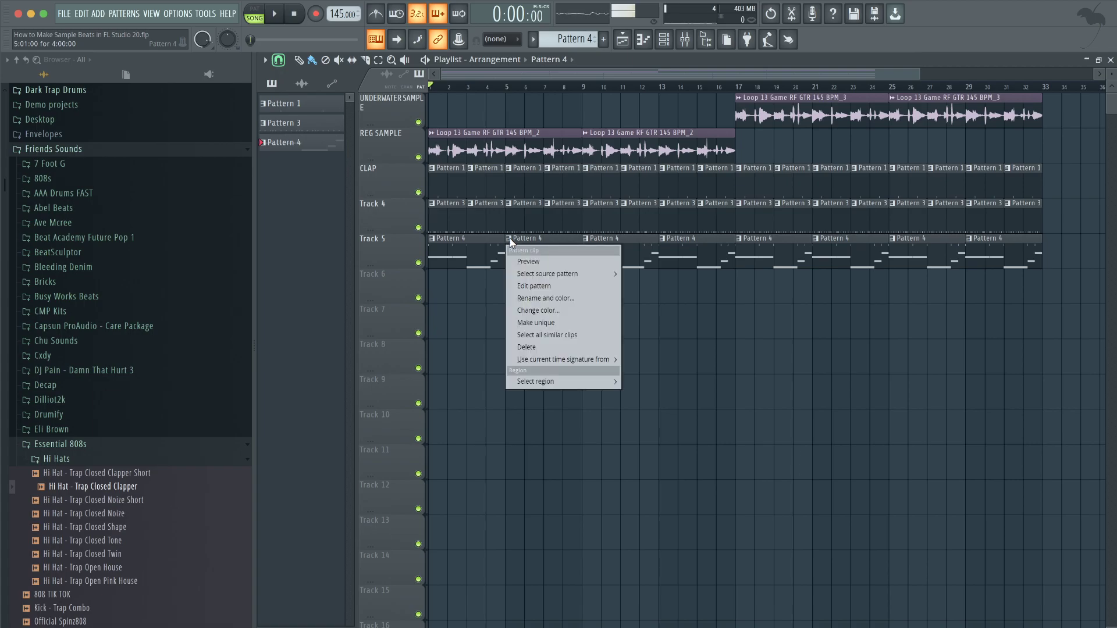
{"action": "left_click", "coordinate": [544, 322]}
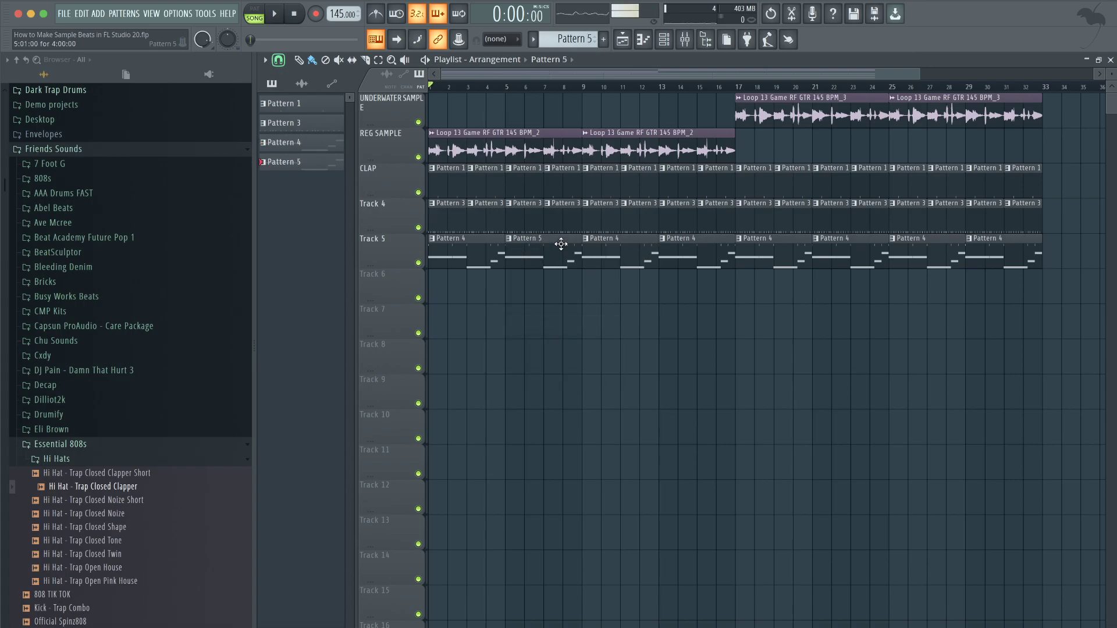
Select bars 5 through 8 in the playlist and loop them to hear Pattern 5
{"action": "double_click", "coordinate": [534, 247]}
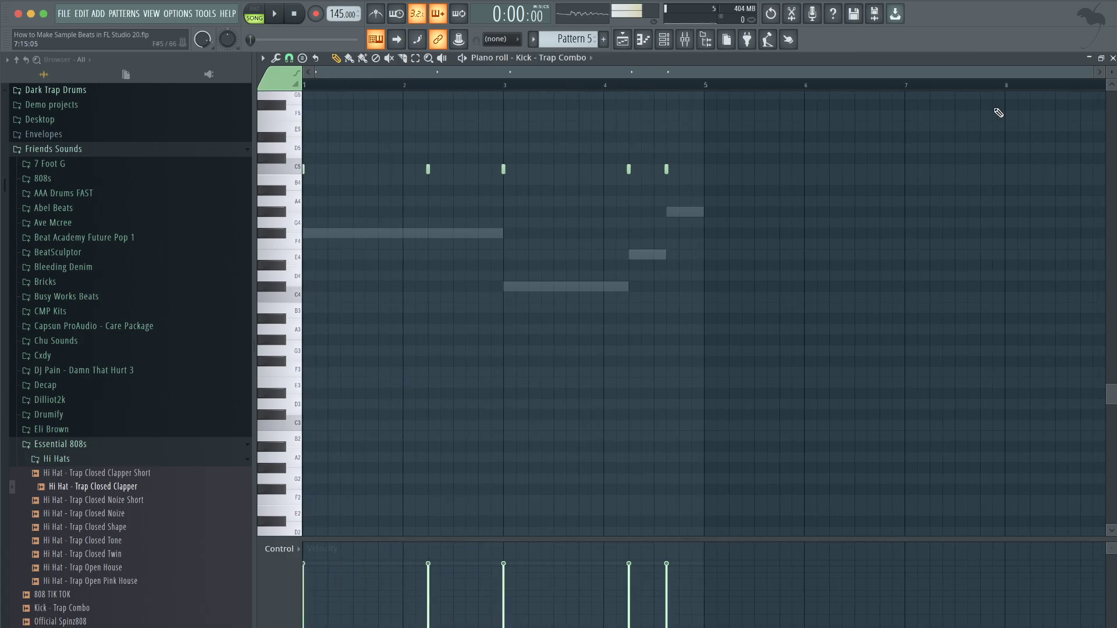
{"action": "left_click", "coordinate": [1113, 58]}
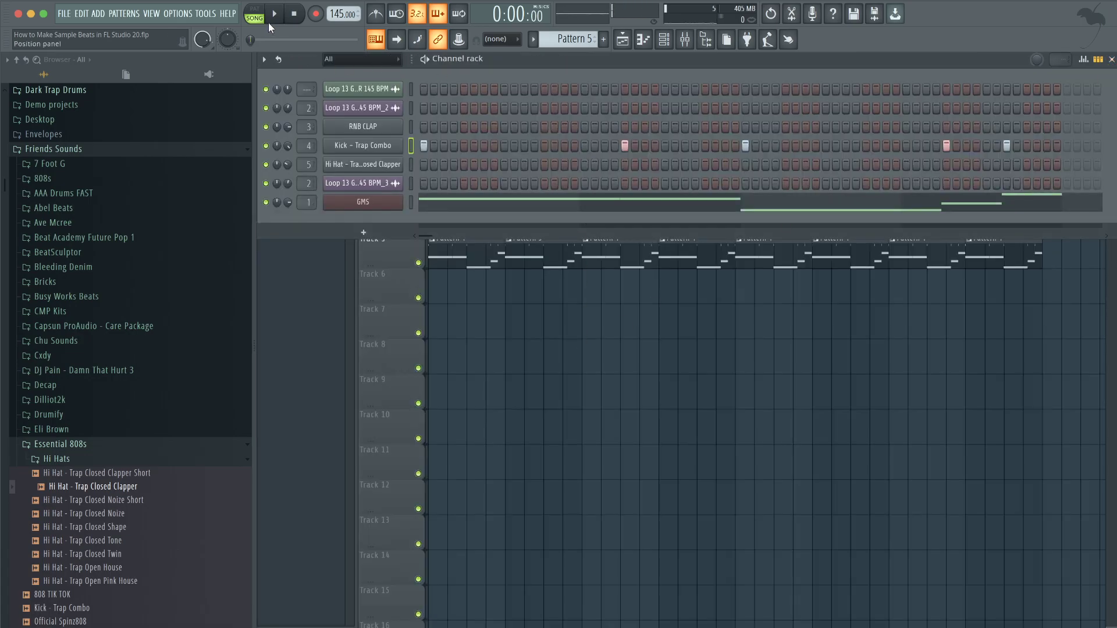
{"action": "left_click", "coordinate": [543, 299]}
{"action": "left_click_drag", "start_coordinate": [520, 89], "coordinate": [580, 87]}
{"action": "key", "text": "space"}
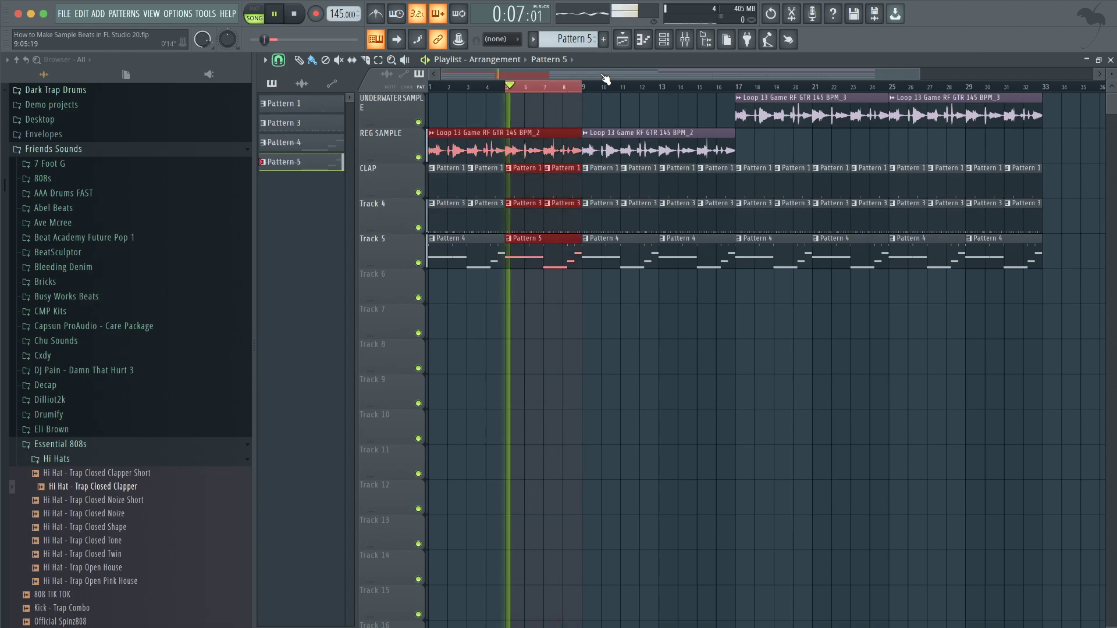
Lower the last GMS note of Pattern 5 to D4 in the piano roll and listen to the loop
{"action": "left_click", "coordinate": [664, 40]}
{"action": "key", "text": "space"}
{"action": "left_click", "coordinate": [577, 202]}
{"action": "key", "text": "space"}
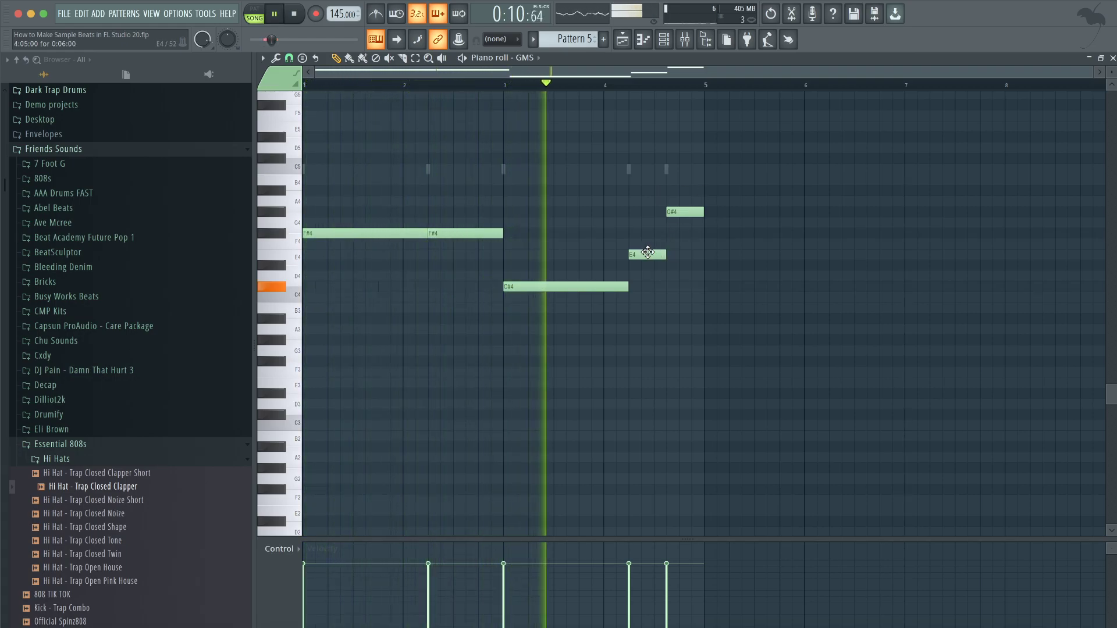
{"action": "key", "text": "space"}
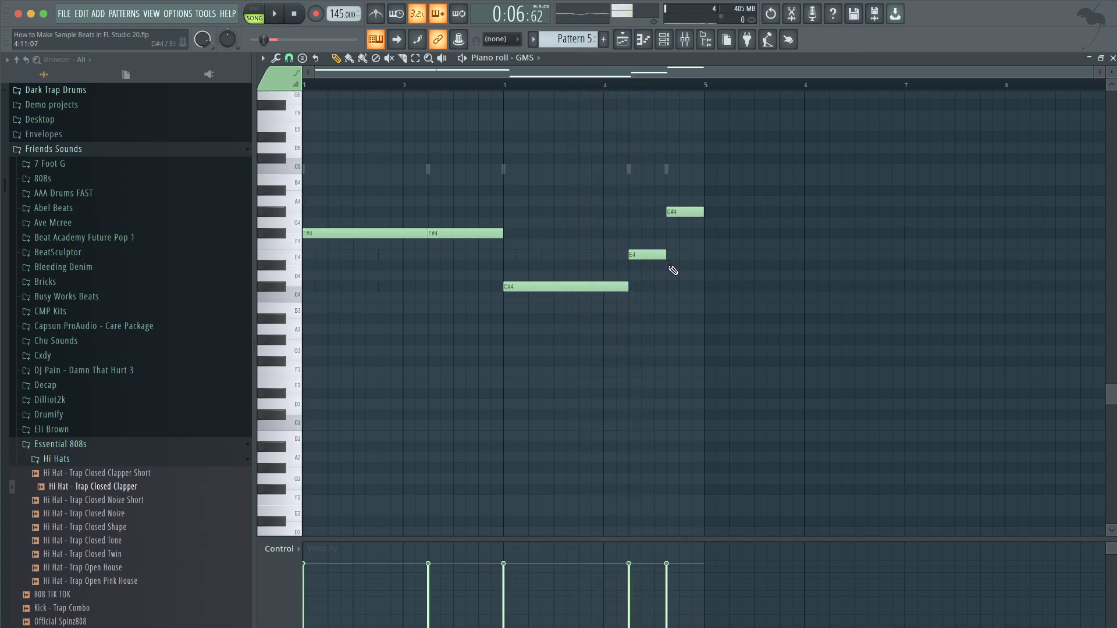
{"action": "mouse_move", "coordinate": [669, 257]}
{"action": "left_mouse_down"}
{"action": "mouse_move", "coordinate": [668, 286]}
{"action": "mouse_move", "coordinate": [669, 273]}
{"action": "left_mouse_up"}
{"action": "key", "text": "space"}
{"action": "right_click", "coordinate": [694, 215]}
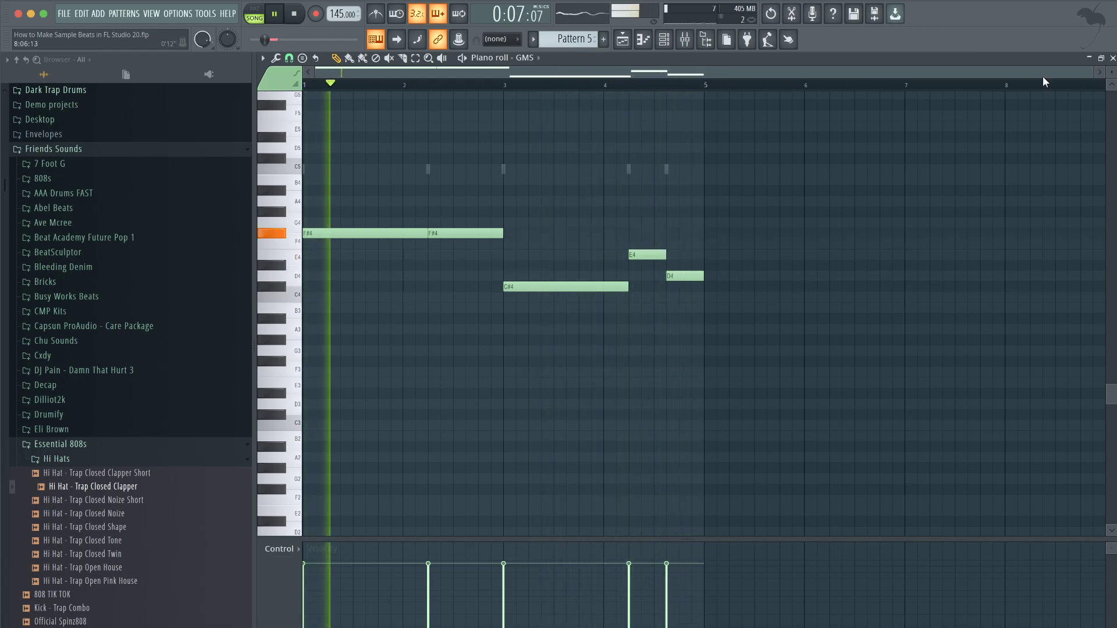
{"action": "left_click", "coordinate": [1112, 58]}
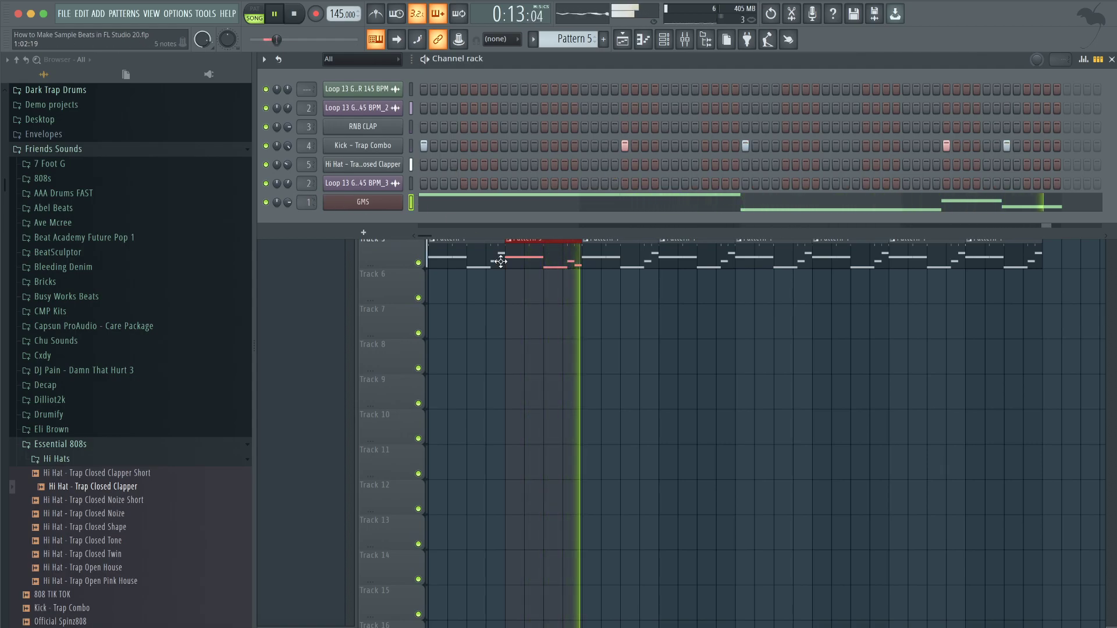
Replace the Pattern 4 clips at bars 13, 21 and 29 on Track 5 with Pattern 5 clips
{"action": "right_click", "coordinate": [523, 286]}
{"action": "key", "text": "space"}
{"action": "right_click", "coordinate": [676, 256]}
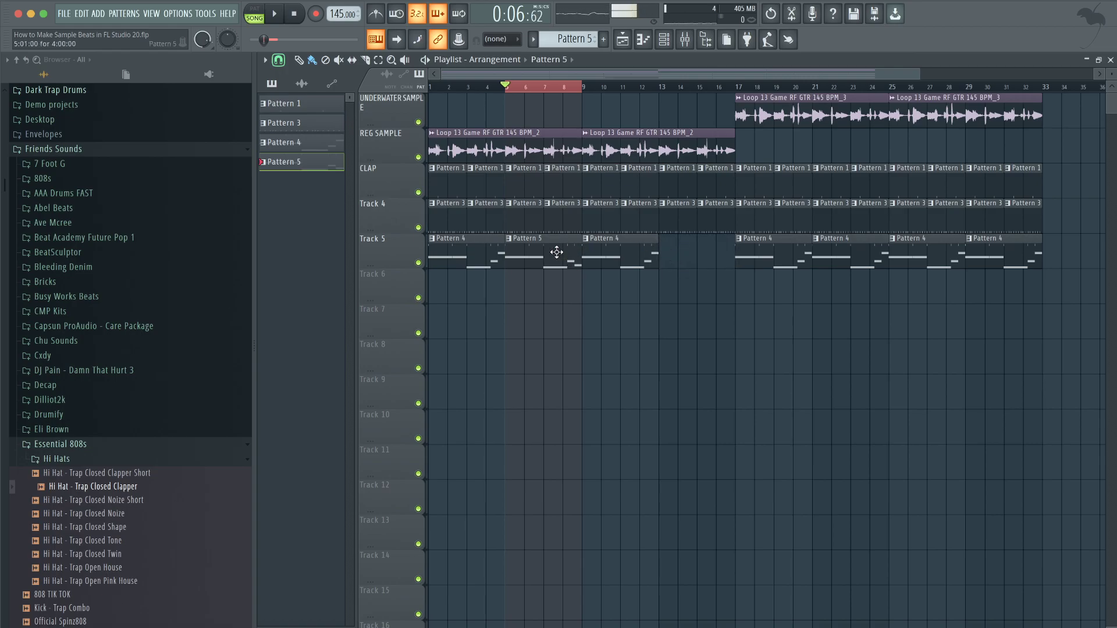
{"action": "left_click_drag", "start_coordinate": [557, 252], "coordinate": [716, 252]}
{"action": "right_click", "coordinate": [827, 253]}
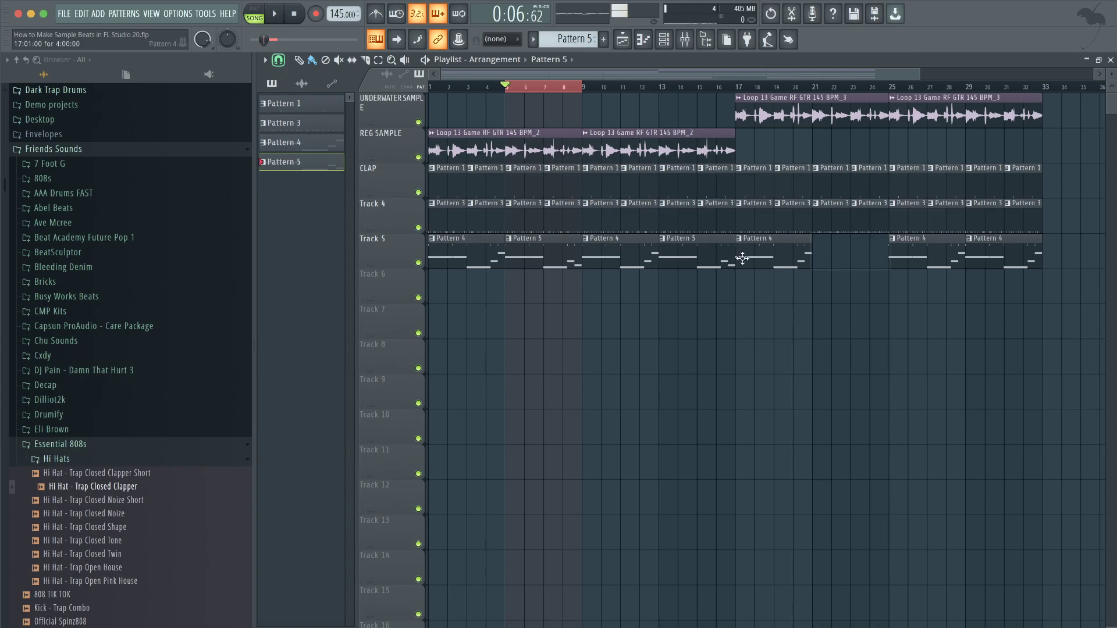
{"action": "left_click_drag", "start_coordinate": [824, 259], "coordinate": [985, 254]}
{"action": "right_click", "coordinate": [1040, 250]}
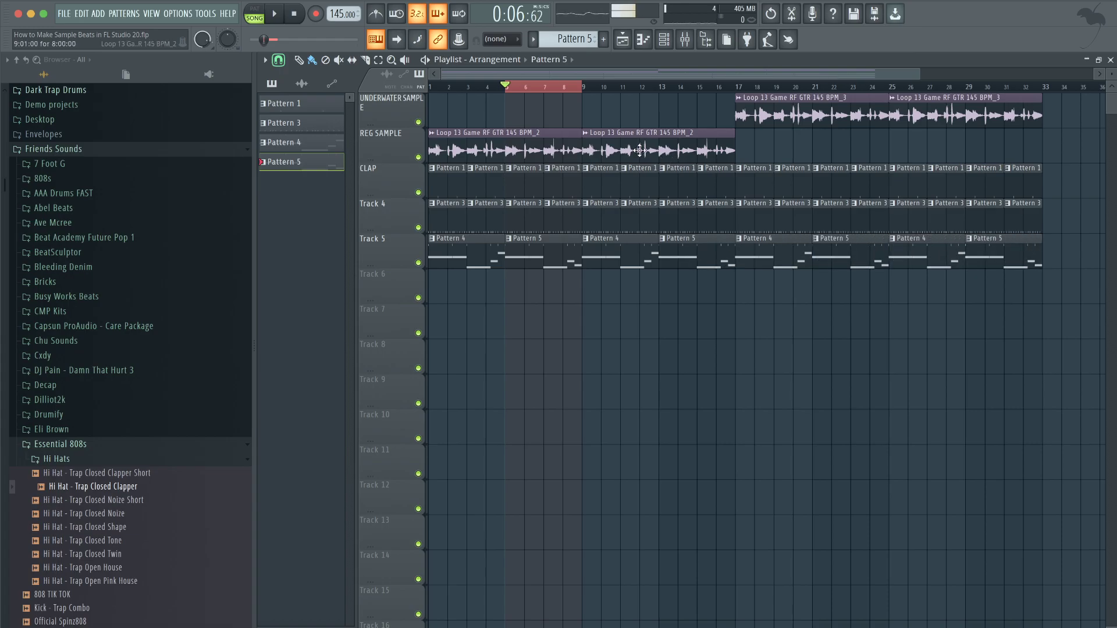
Clear the playlist's time selection and return to the channel rack
{"action": "left_click", "coordinate": [567, 89], "text": "ctrl"}
{"action": "key", "text": "space"}
{"action": "left_click", "coordinate": [664, 39]}
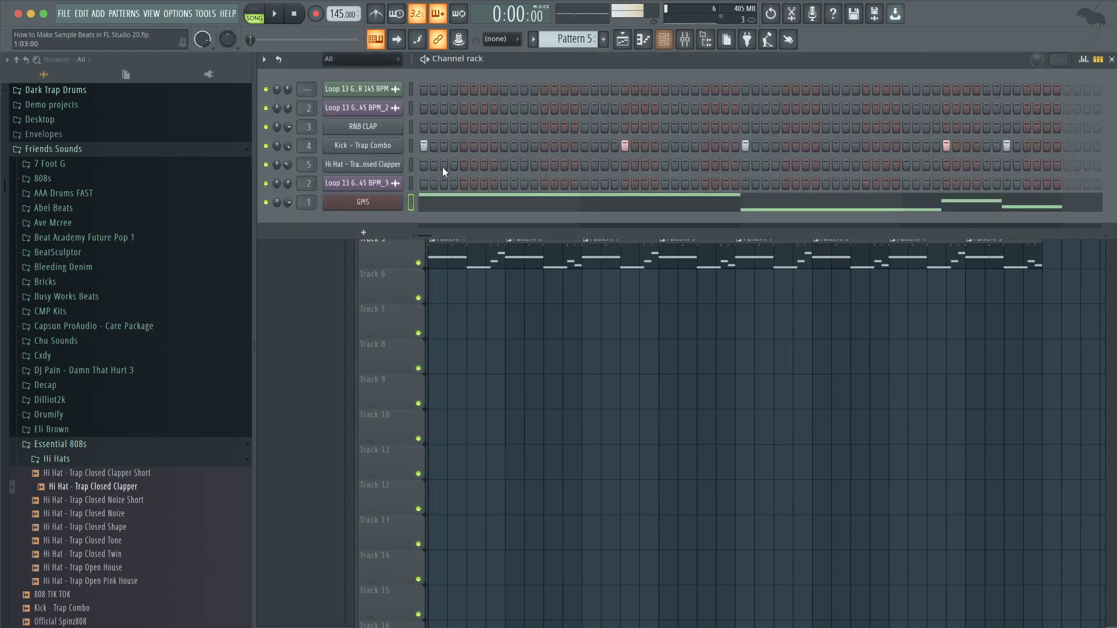
Try The Funk TE preset in GMS with a higher filter cutoff and lower octave settings while the beat plays
{"action": "left_click", "coordinate": [393, 201]}
{"action": "key", "text": "space"}
{"action": "left_click", "coordinate": [630, 289]}
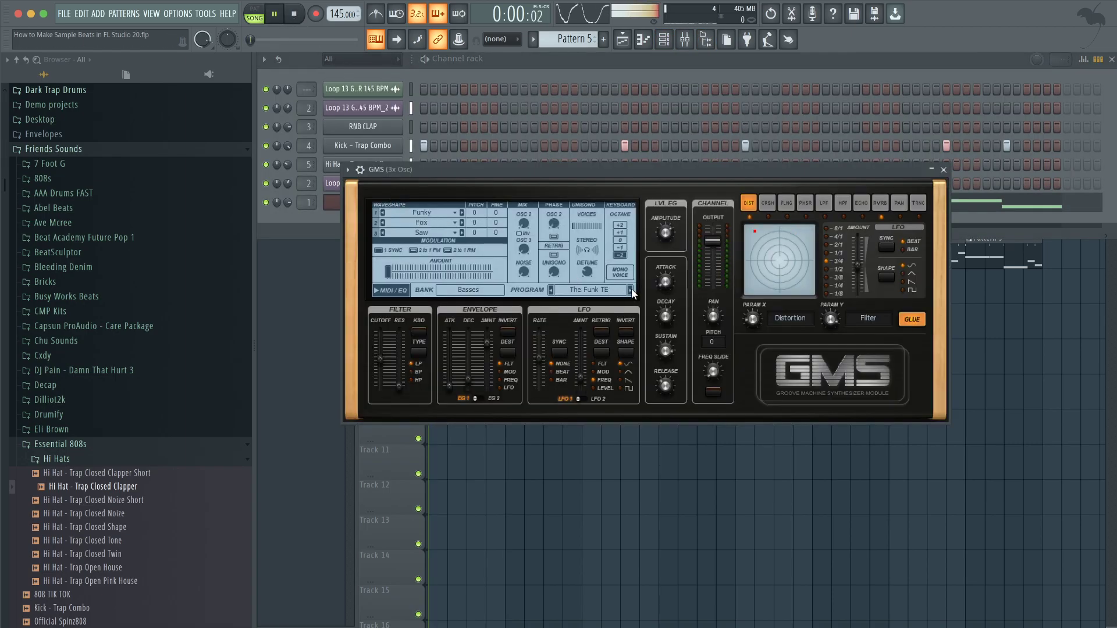
{"action": "left_click_drag", "start_coordinate": [380, 358], "coordinate": [380, 336]}
{"action": "left_click", "coordinate": [620, 247]}
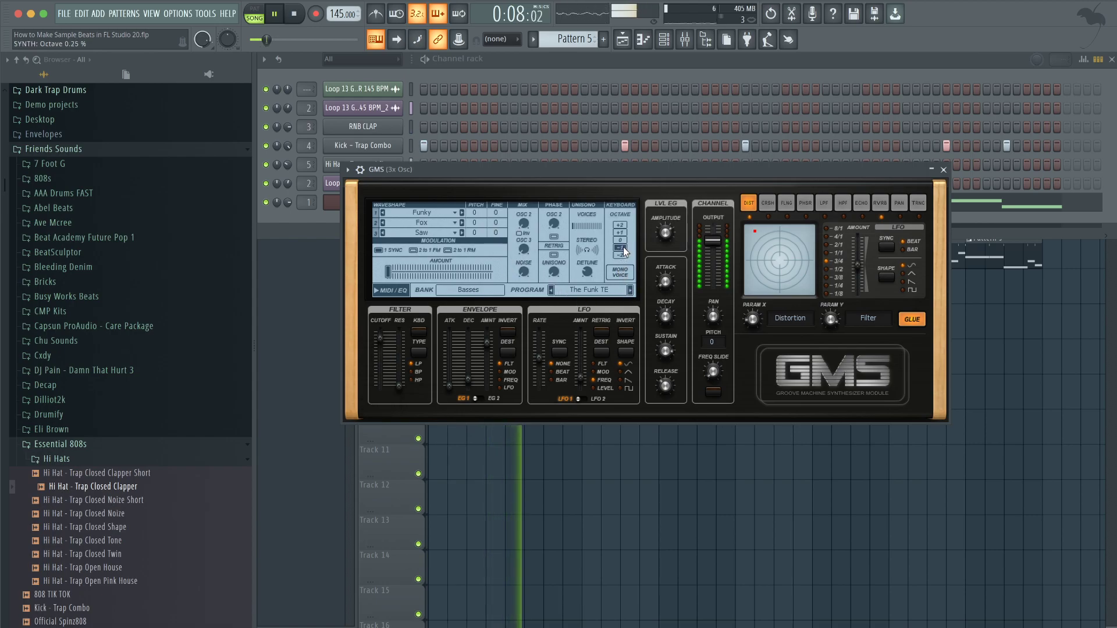
{"action": "left_click", "coordinate": [622, 255]}
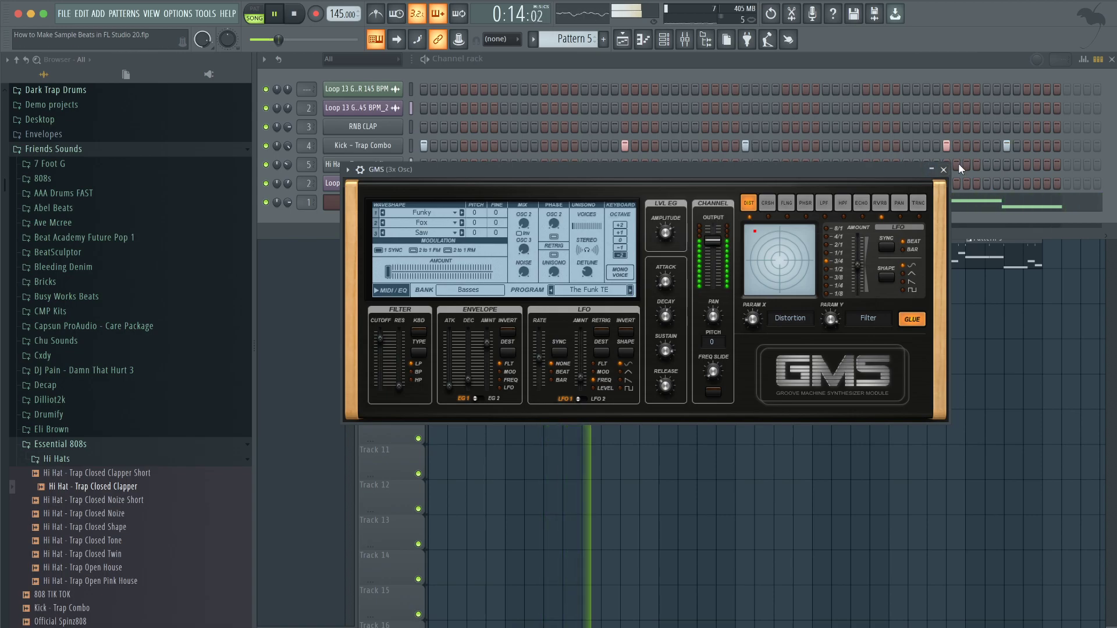
{"action": "left_click", "coordinate": [944, 170]}
{"action": "left_click", "coordinate": [363, 202]}
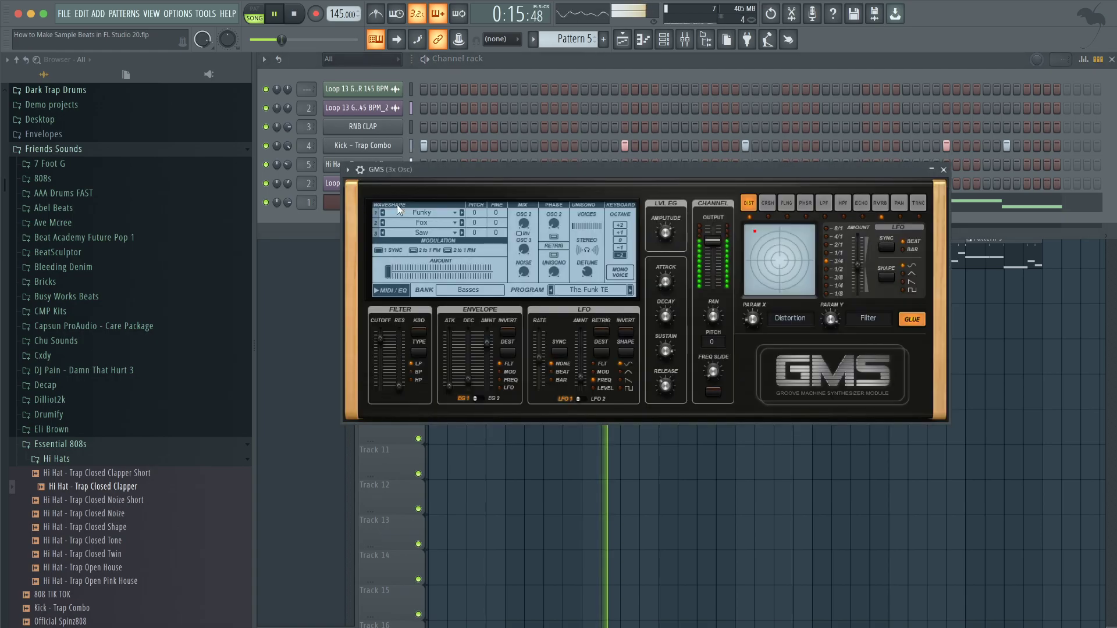
Switch GMS to the Skully TE preset and raise its channel output level to about 7 dB
{"action": "left_click", "coordinate": [631, 290]}
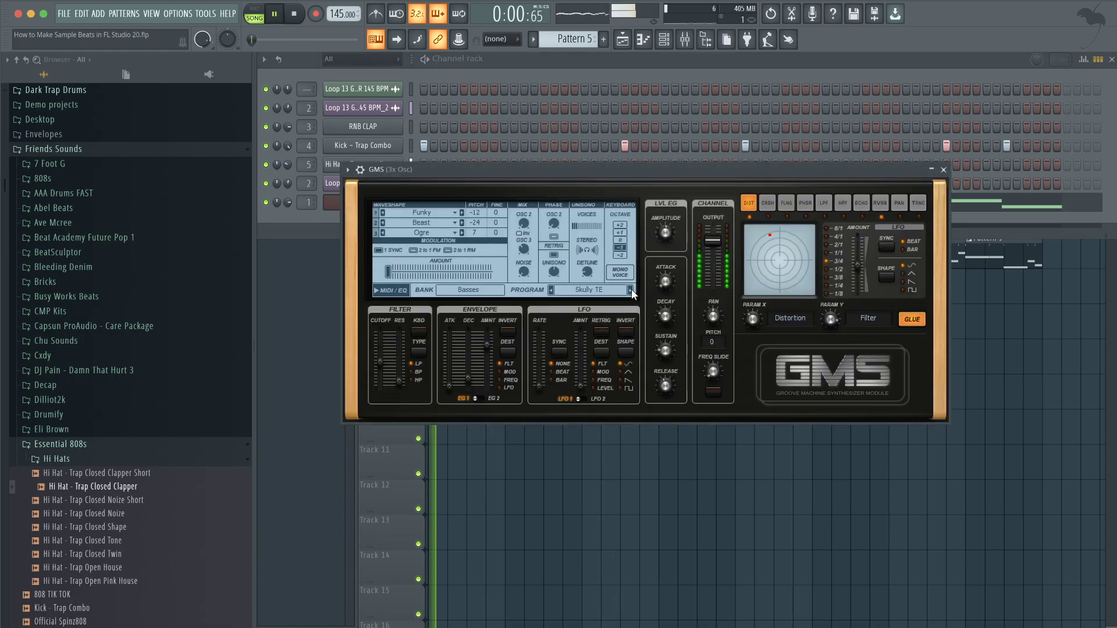
{"action": "left_click_drag", "start_coordinate": [723, 249], "coordinate": [720, 245]}
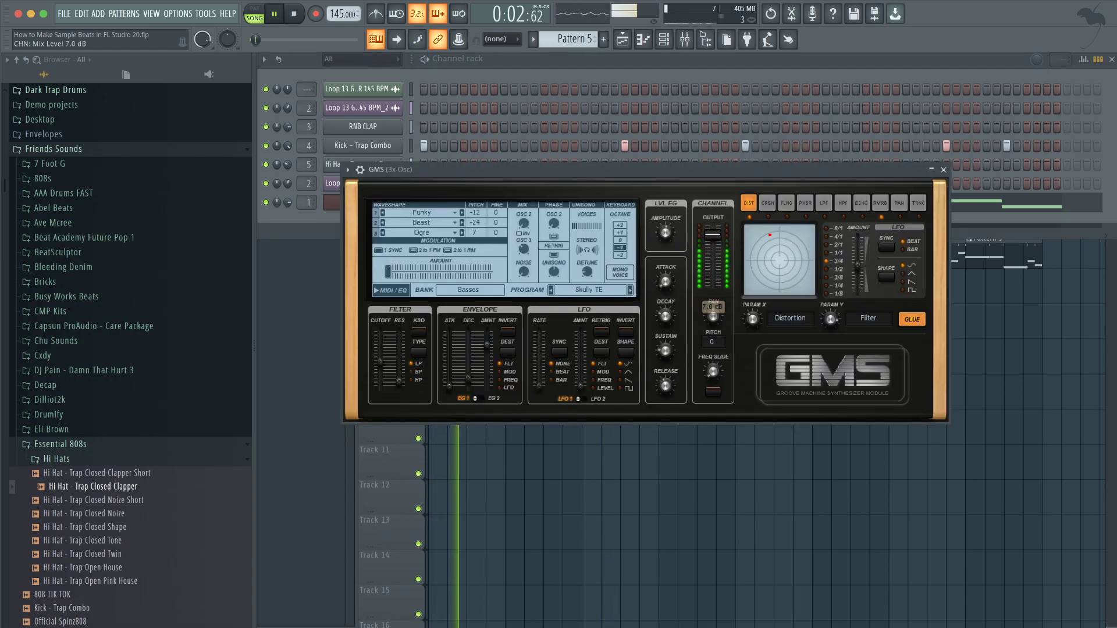
{"action": "left_click_drag", "start_coordinate": [706, 225], "coordinate": [707, 229]}
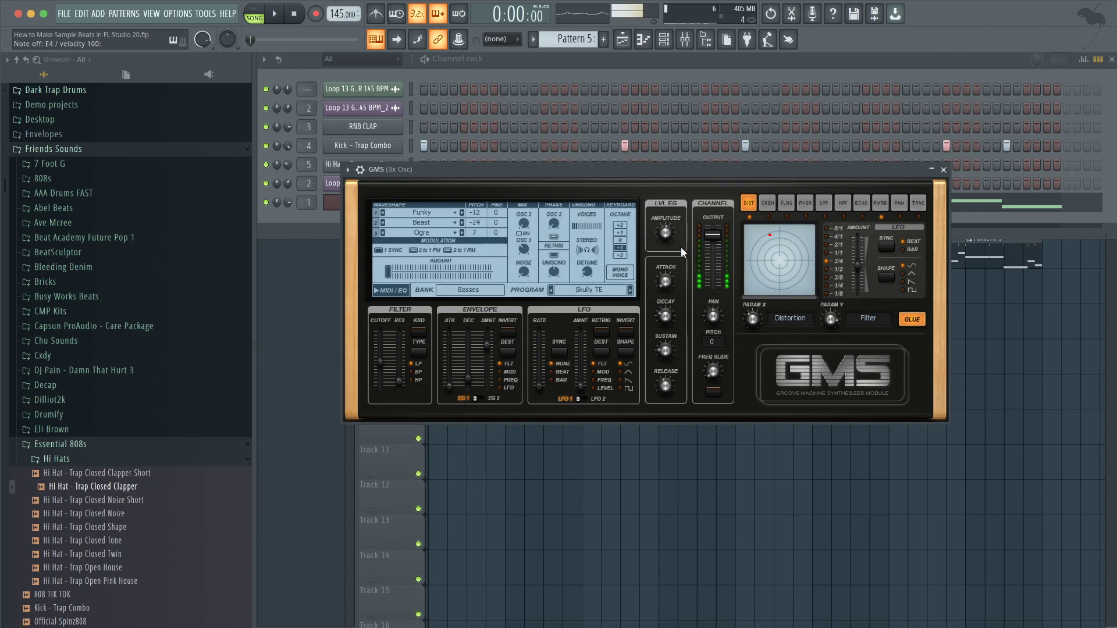
Play the beat, set the GMS envelope amount to 0% and raise the filter cutoff slightly
{"action": "key", "text": "space"}
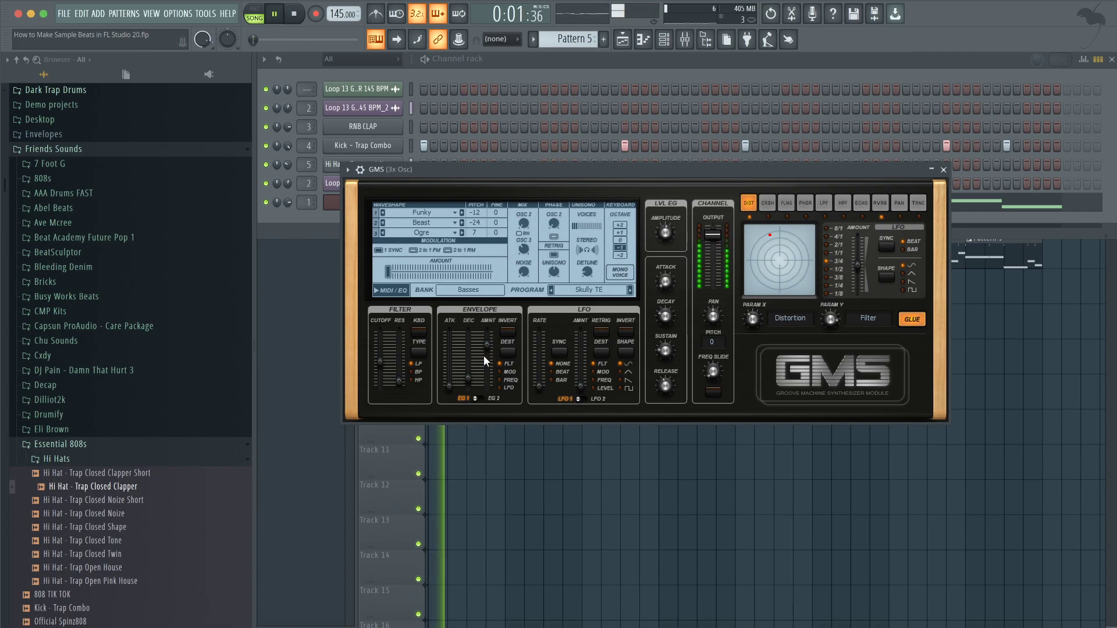
{"action": "left_click_drag", "start_coordinate": [487, 346], "coordinate": [487, 348]}
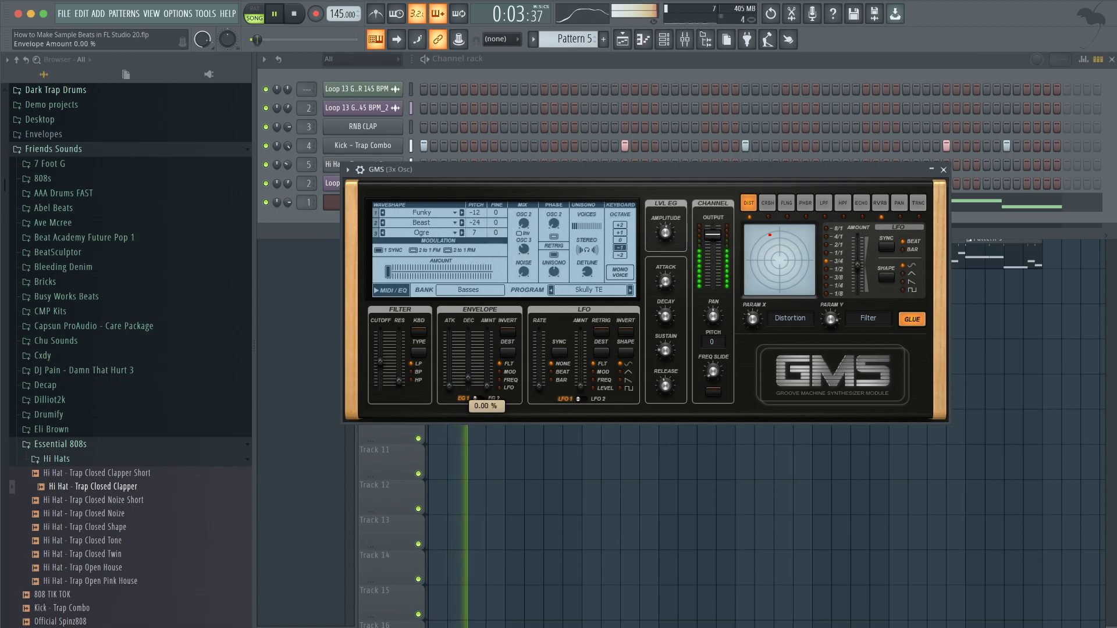
{"action": "left_click_drag", "start_coordinate": [380, 359], "coordinate": [379, 350]}
Set the GMS output level to 11.8 dB, the unison detune to 0.16% and oscillator 3's pitch to 0
{"action": "left_click_drag", "start_coordinate": [713, 235], "coordinate": [711, 234]}
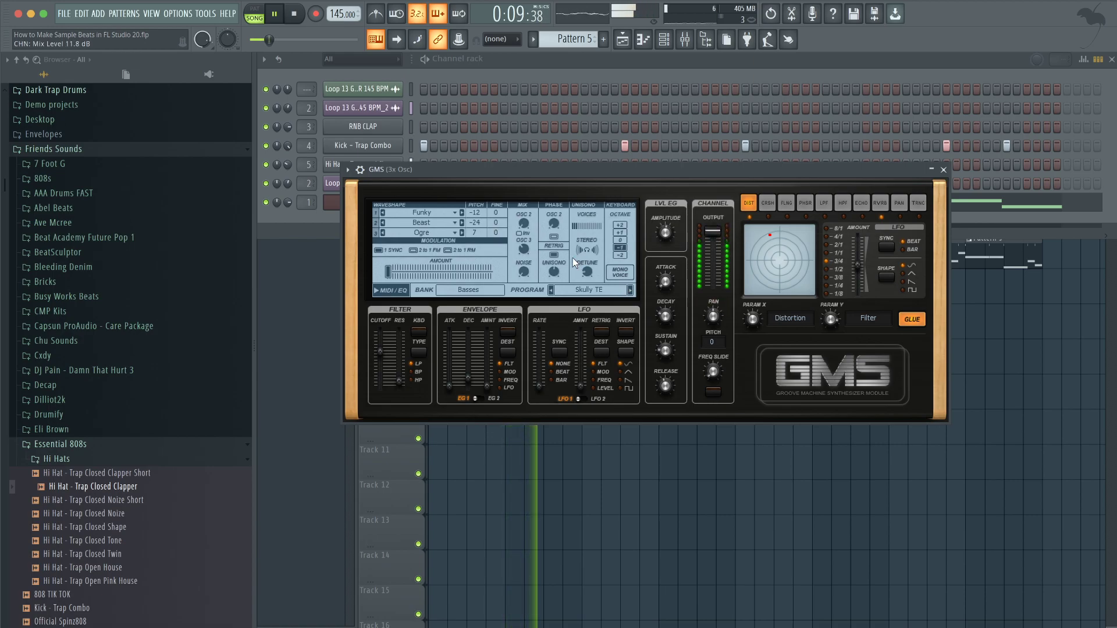
{"action": "left_click_drag", "start_coordinate": [587, 272], "coordinate": [587, 265]}
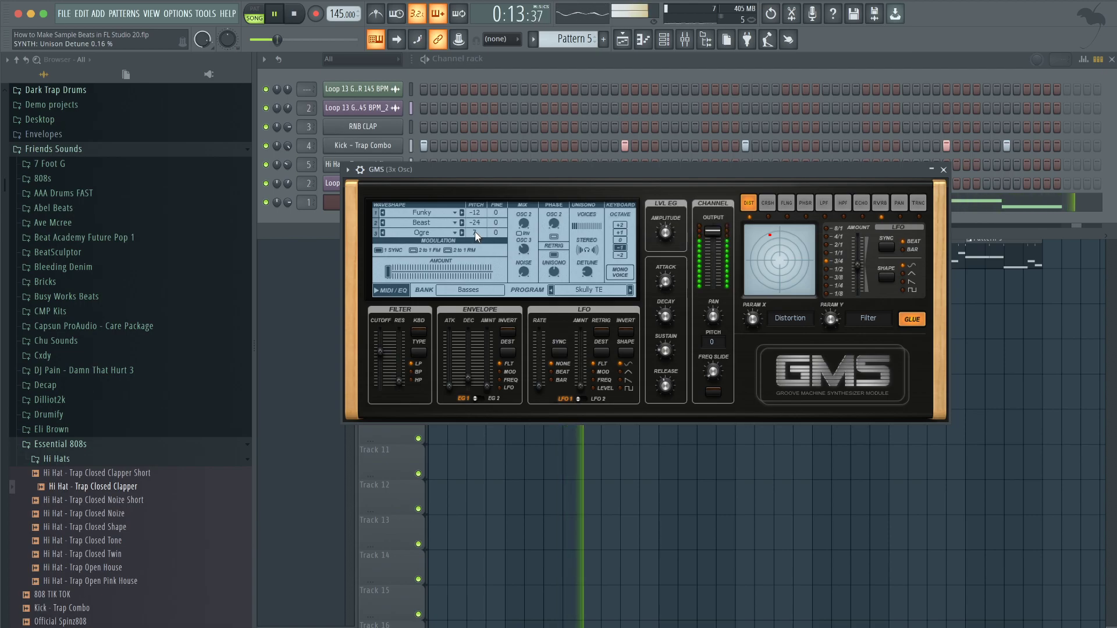
{"action": "key", "text": "space"}
{"action": "left_click_drag", "start_coordinate": [475, 232], "coordinate": [475, 235]}
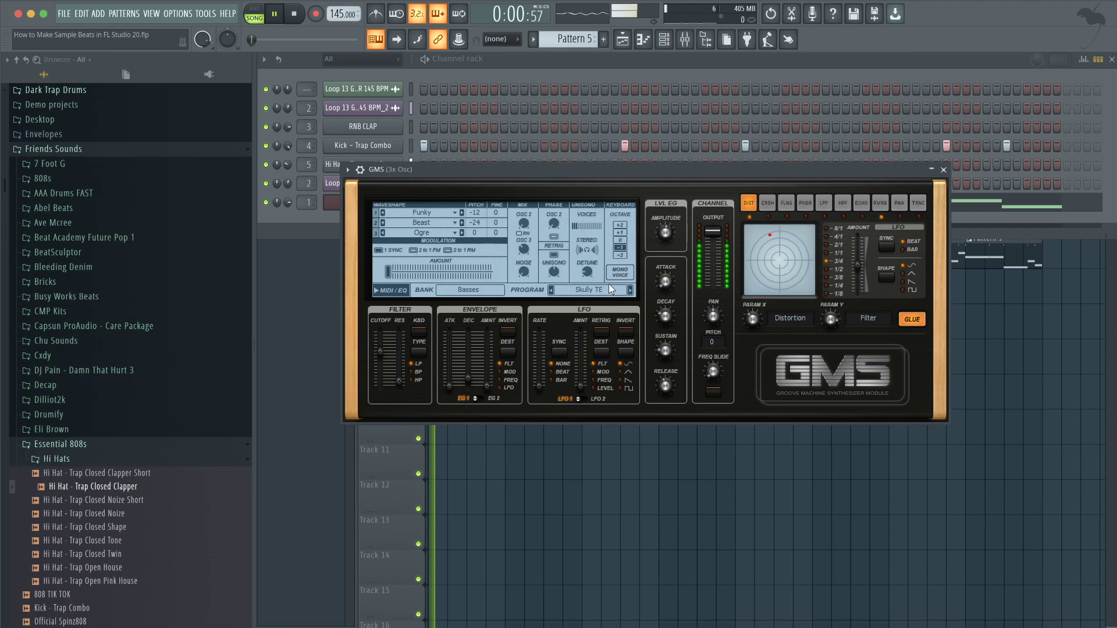
Try the Skully TE preset at keyboard octave 0, adjust the first envelope and switch to envelope 2
{"action": "left_click", "coordinate": [622, 240]}
{"action": "key", "text": "space"}
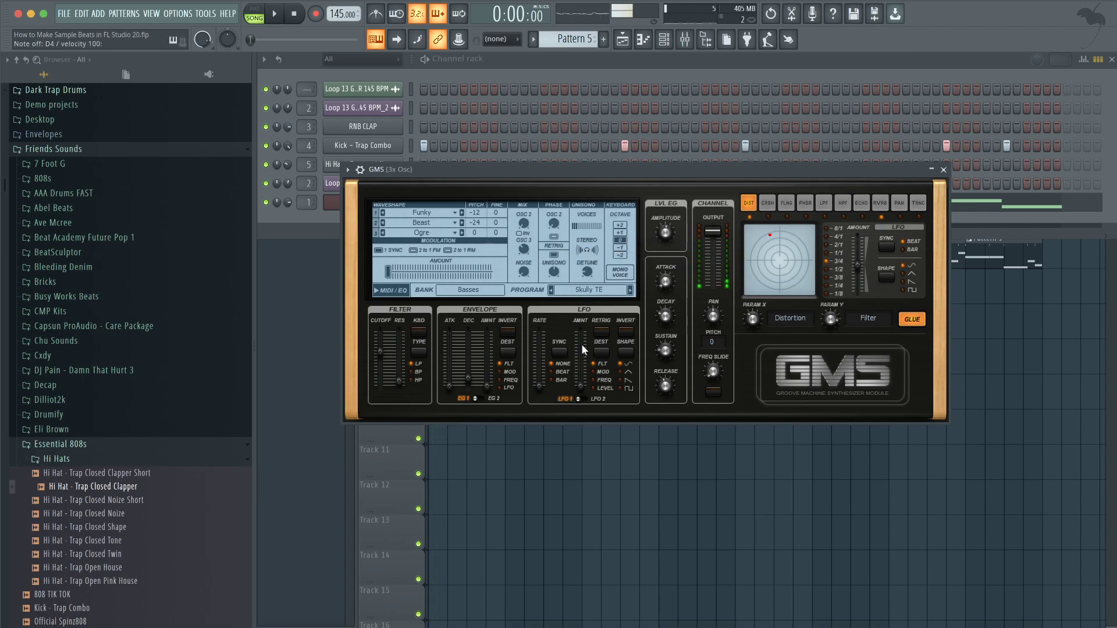
{"action": "left_click_drag", "start_coordinate": [468, 378], "coordinate": [467, 386]}
{"action": "left_click", "coordinate": [483, 393]}
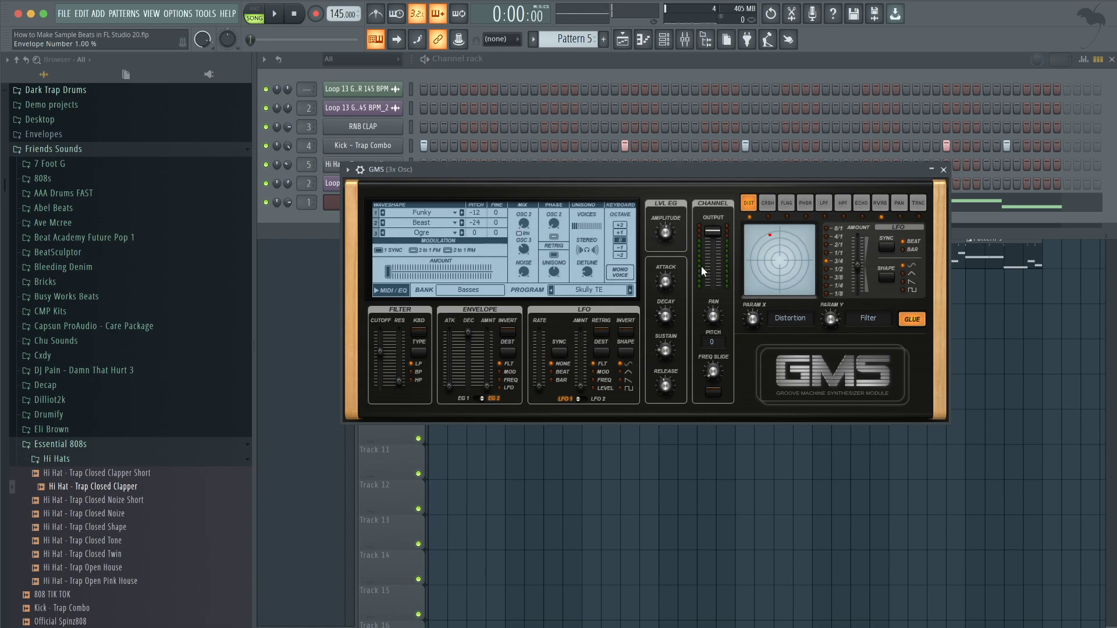
Switch GMS to the Analog Bass 1 TE preset and raise its channel output level while playing the beat
{"action": "left_click", "coordinate": [630, 289]}
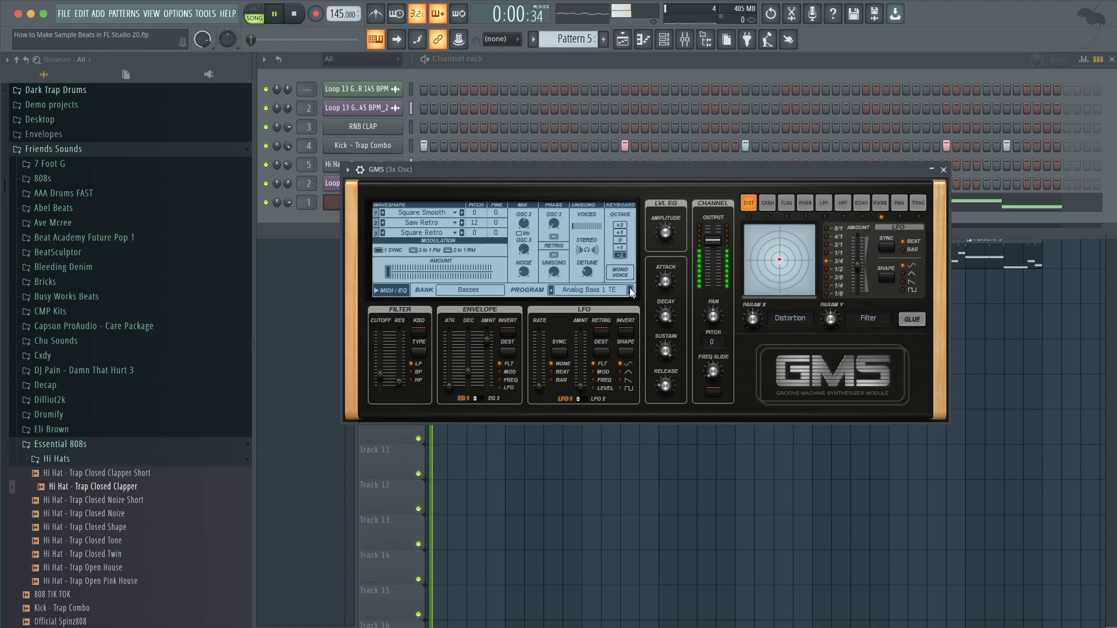
{"action": "key", "text": "space"}
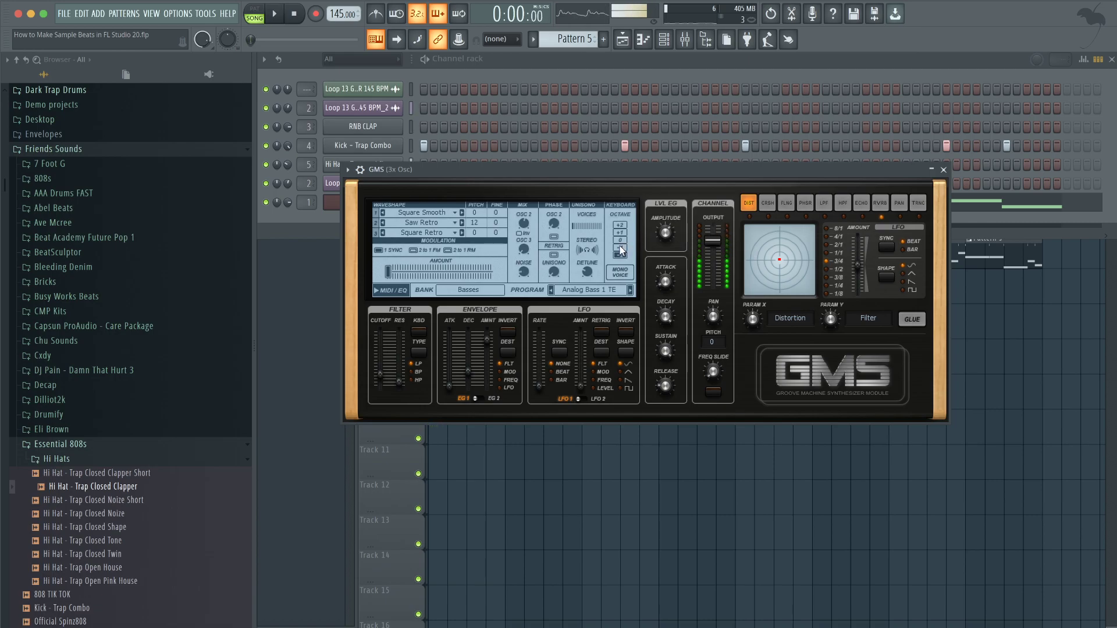
{"action": "left_click_drag", "start_coordinate": [705, 234], "coordinate": [705, 231]}
{"action": "key", "text": "space"}
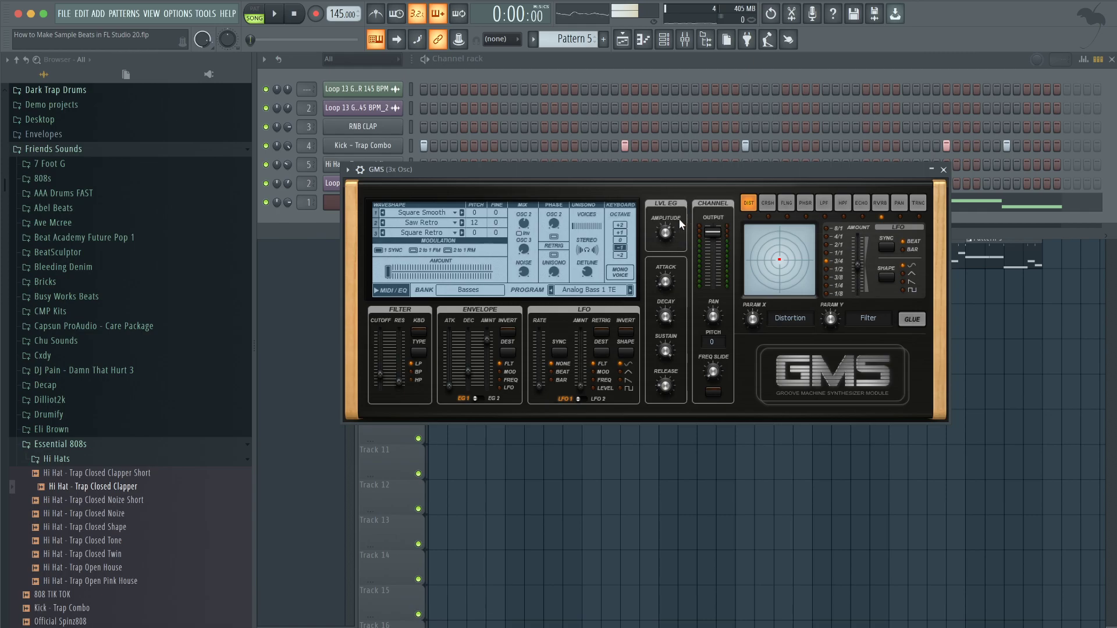
Set the GMS filter cutoff to 0.50% and envelope amount to 0.47%, lower the resonance, and choose octave -2
{"action": "mouse_move", "coordinate": [379, 366]}
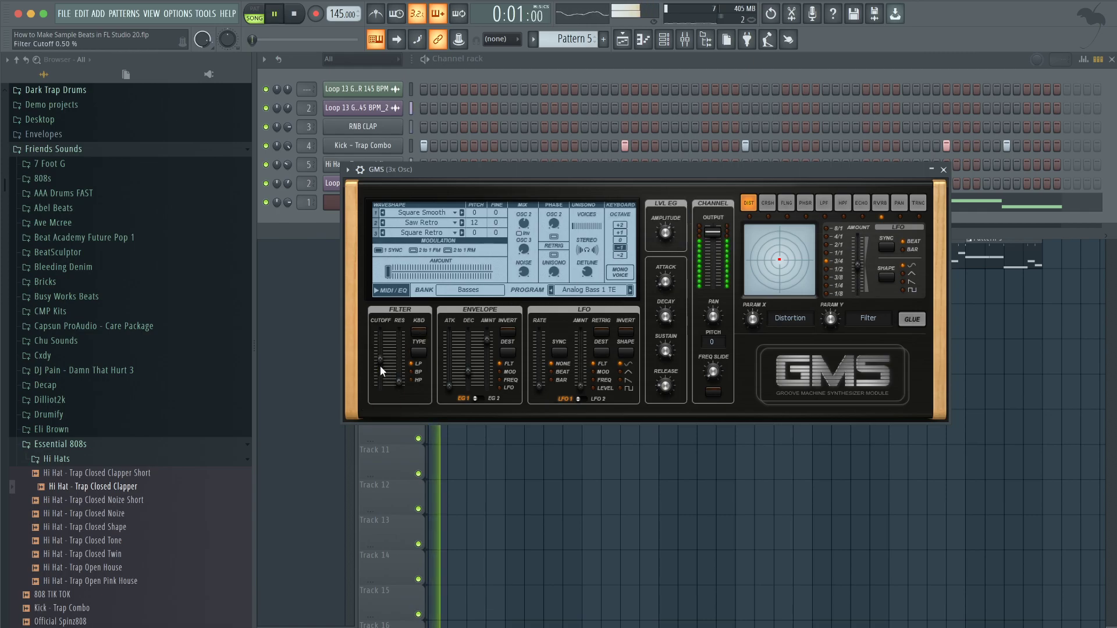
{"action": "left_click_drag", "start_coordinate": [396, 382], "coordinate": [380, 359]}
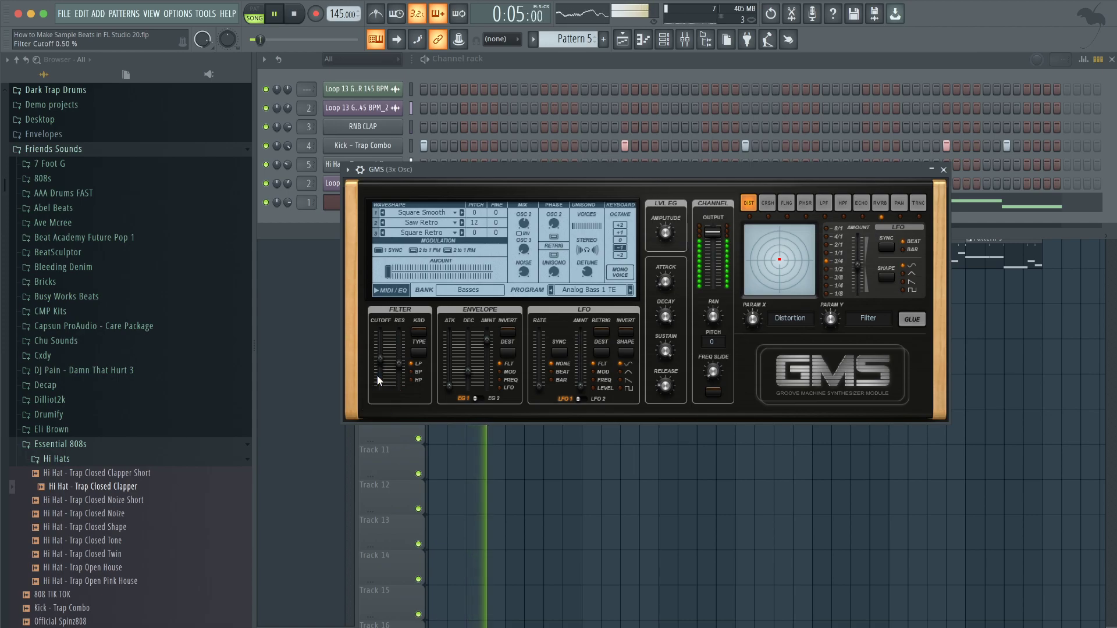
{"action": "left_click_drag", "start_coordinate": [399, 363], "coordinate": [400, 370]}
{"action": "left_click_drag", "start_coordinate": [487, 339], "coordinate": [487, 359]}
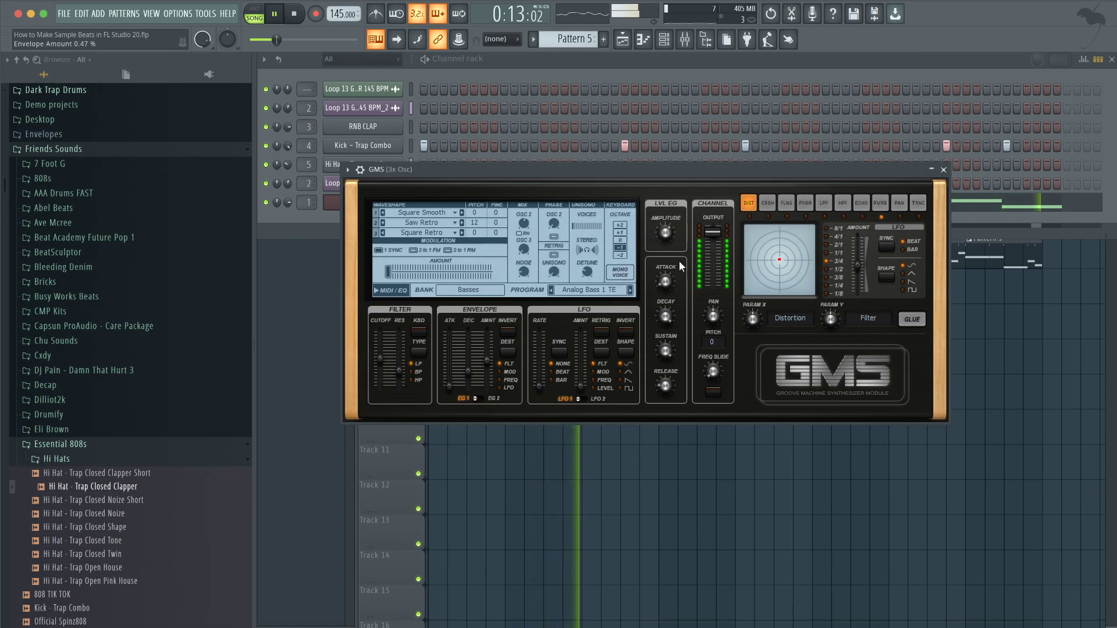
{"action": "left_click", "coordinate": [621, 255]}
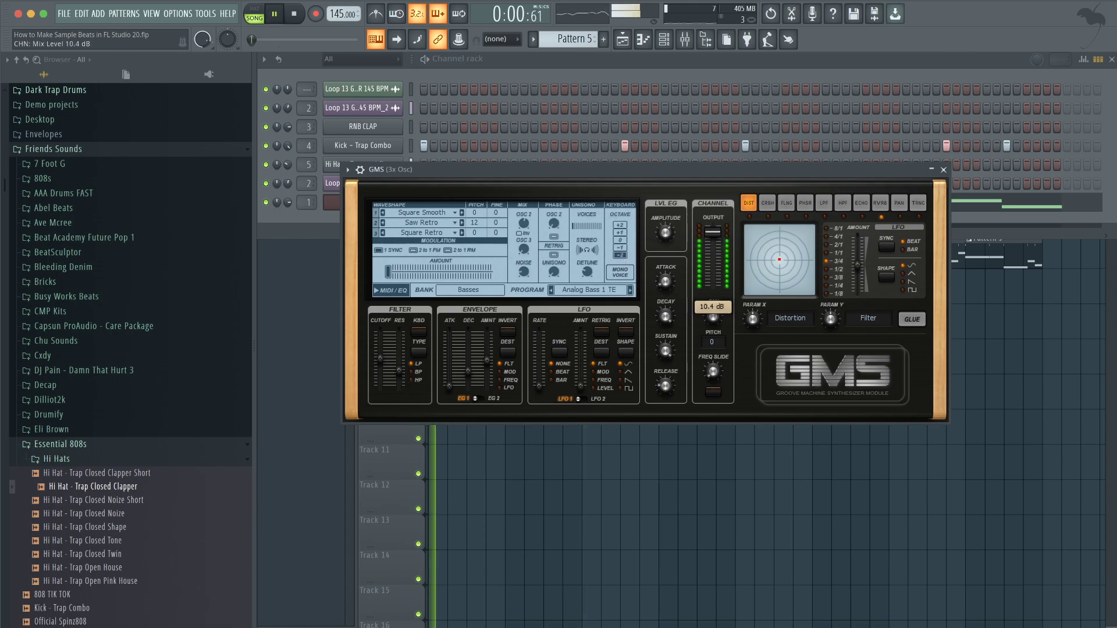
Replay the beat, set the GMS filter resonance to 0.58% and close the synth
{"action": "key", "text": "space"}
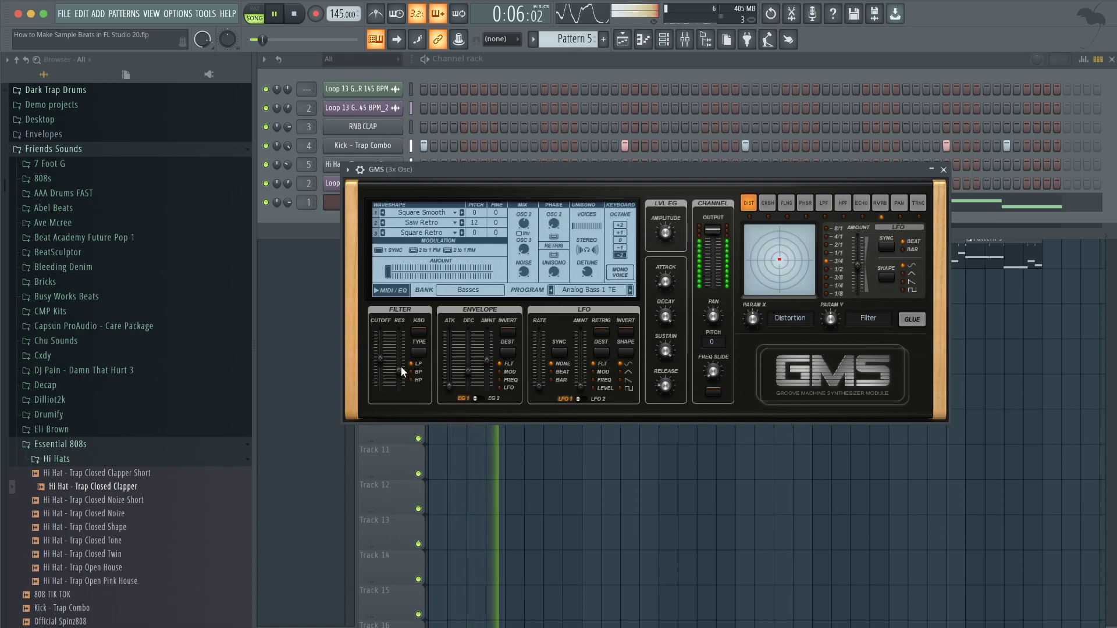
{"action": "key", "text": "space"}
{"action": "left_click_drag", "start_coordinate": [399, 364], "coordinate": [399, 353]}
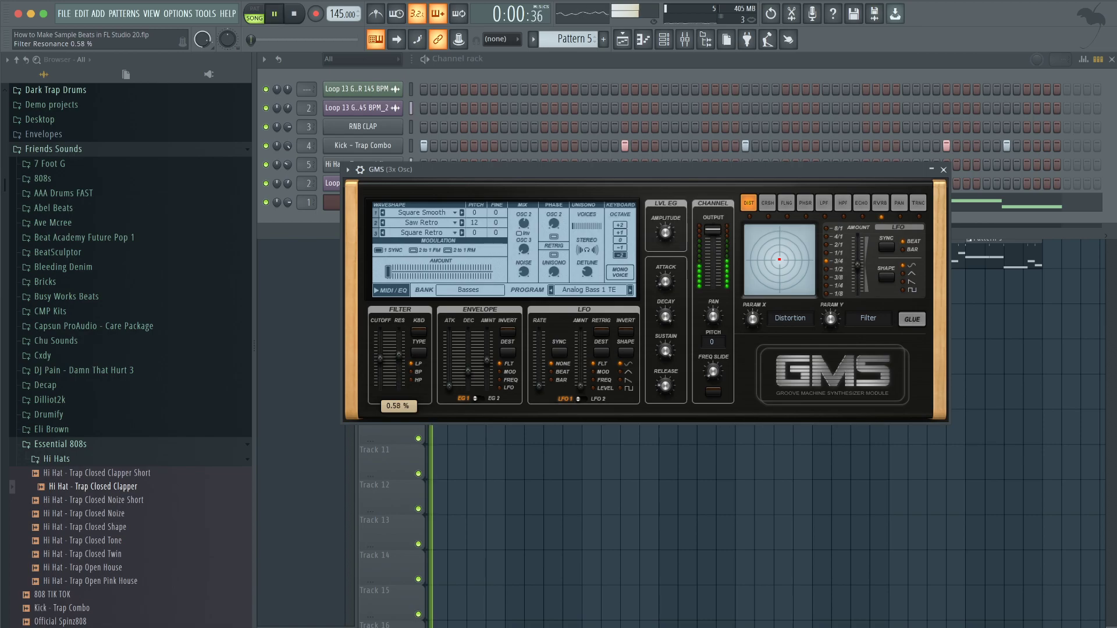
{"action": "key", "text": "space"}
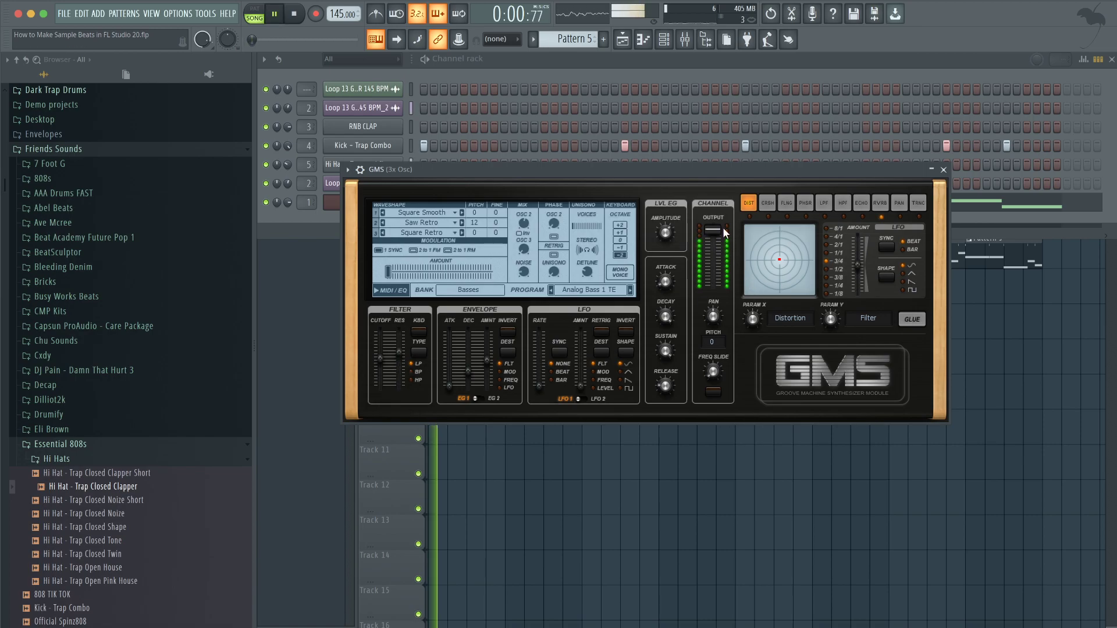
{"action": "left_click", "coordinate": [943, 170]}
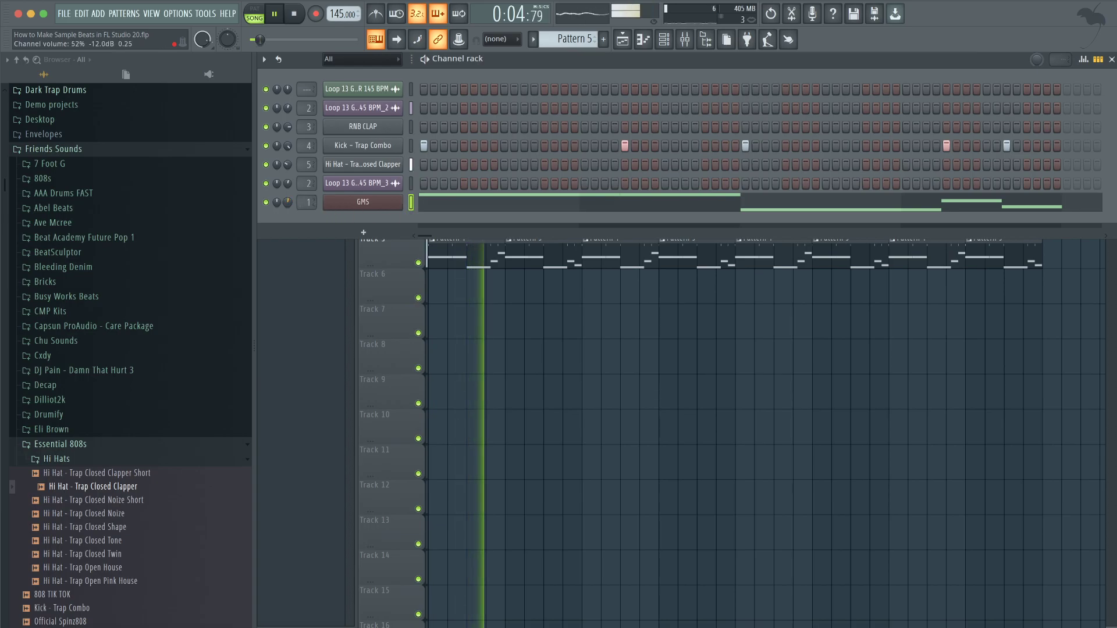
Delete the Edison plugin from the master track in the mixer
{"action": "scroll", "coordinate": [291, 200], "scroll_direction": "up", "scroll_amount": 5}
{"action": "left_click", "coordinate": [594, 336]}
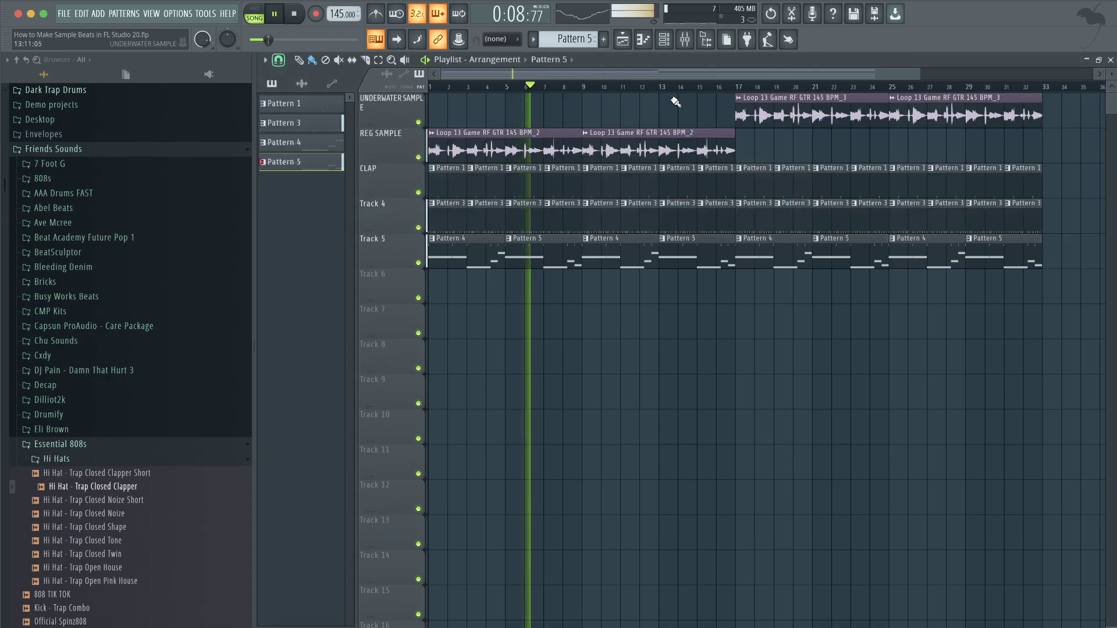
{"action": "left_click", "coordinate": [665, 42]}
{"action": "left_click", "coordinate": [685, 39]}
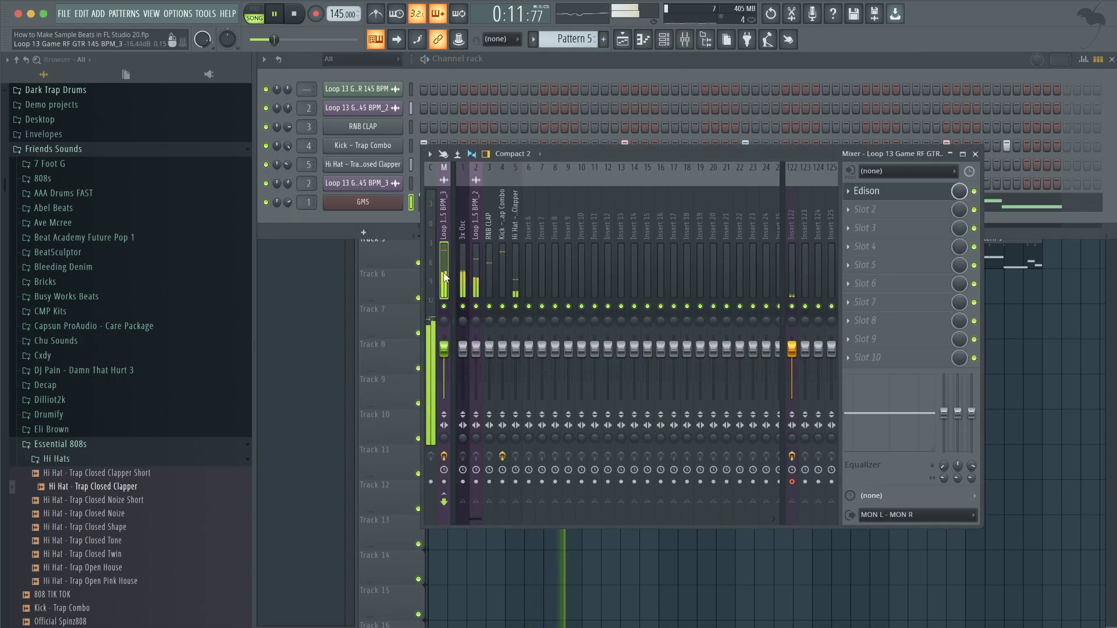
{"action": "left_click", "coordinate": [856, 191]}
{"action": "left_click", "coordinate": [871, 223]}
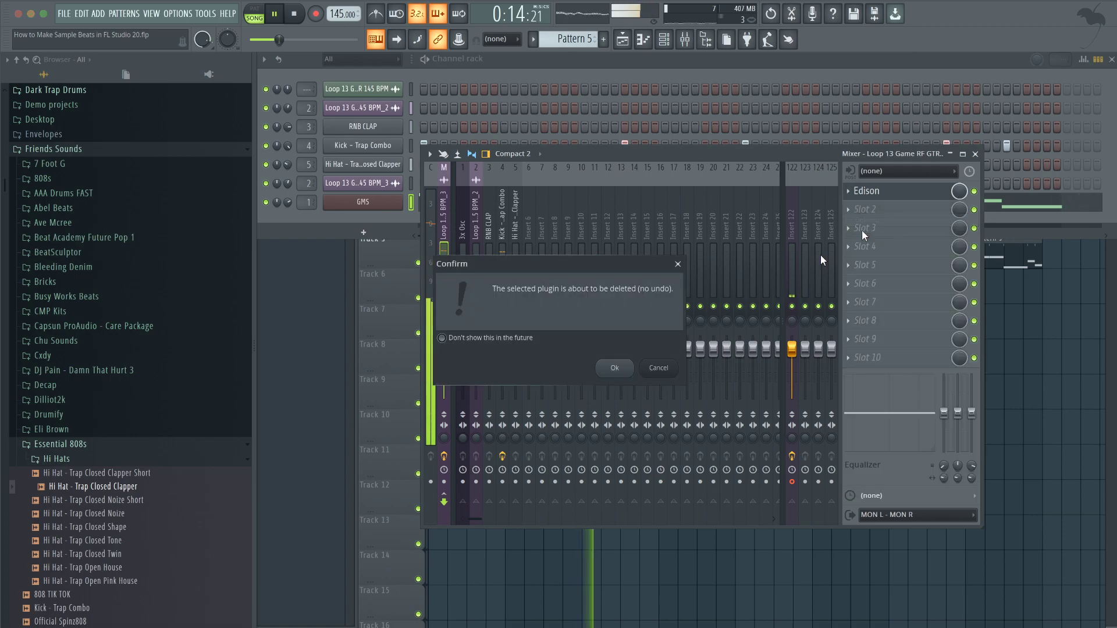
{"action": "left_click", "coordinate": [614, 366]}
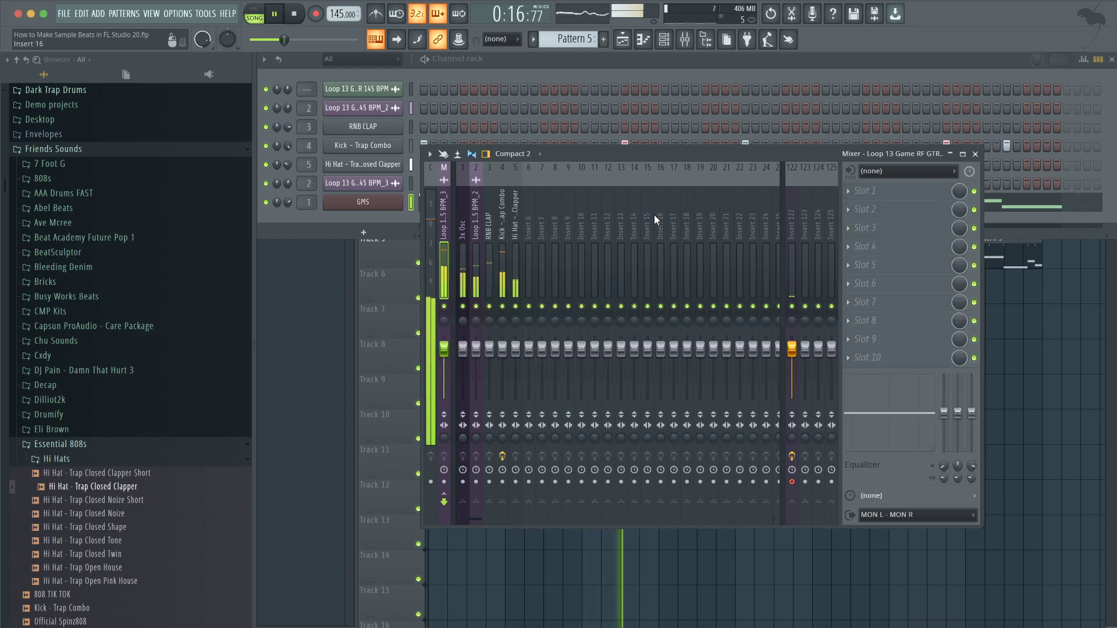
Load Fruity Soft Clipper into the master track's first effect slot and close its window
{"action": "left_click", "coordinate": [861, 195]}
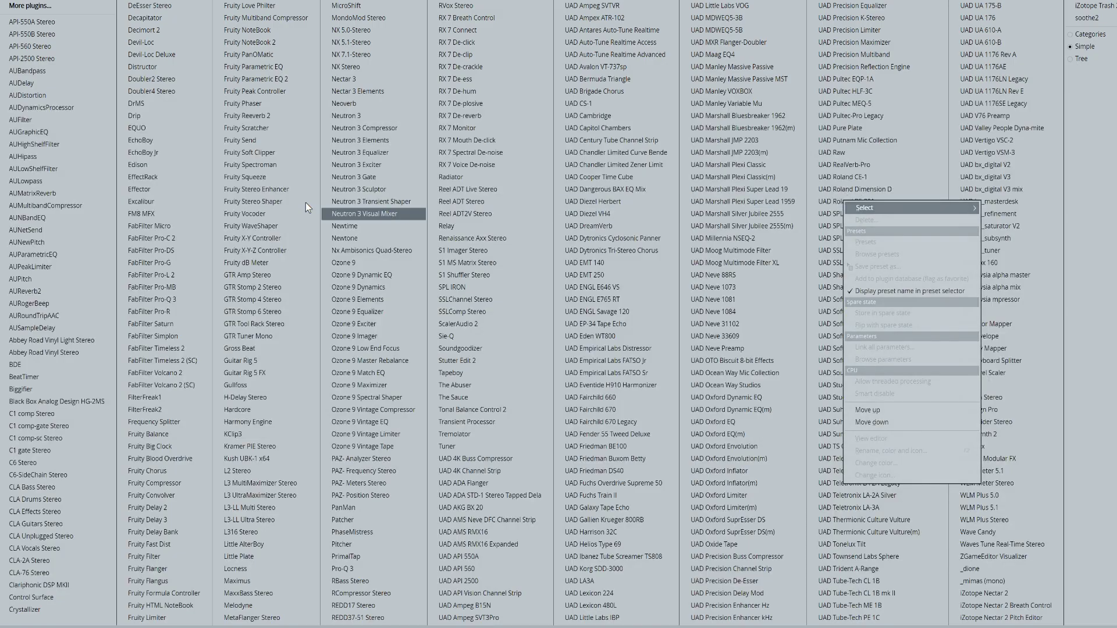
{"action": "left_click", "coordinate": [276, 152]}
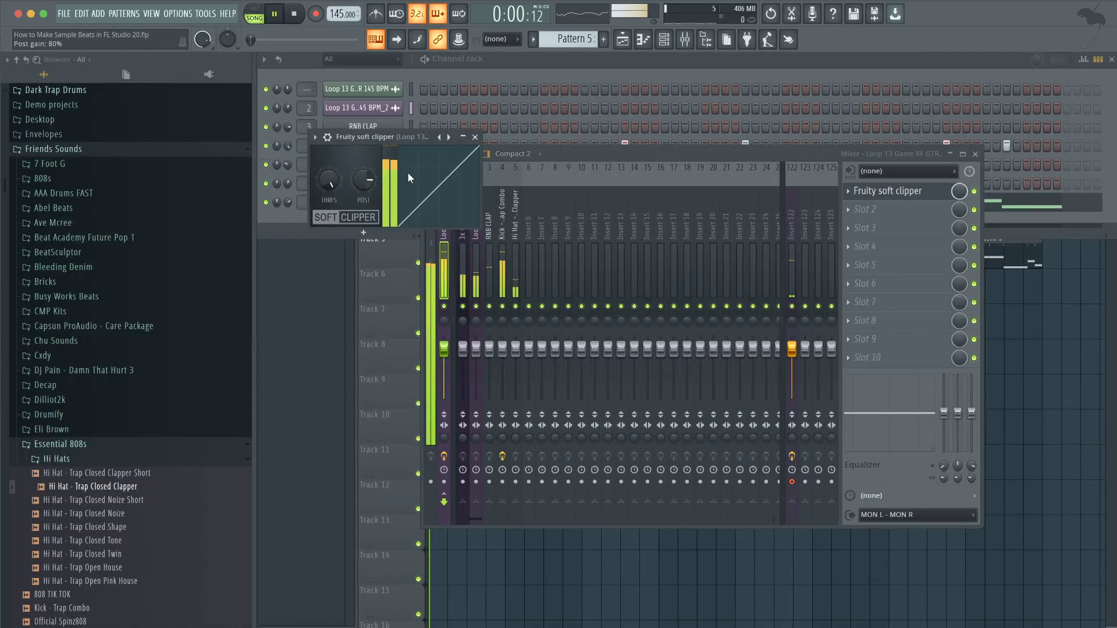
{"action": "left_click", "coordinate": [476, 137]}
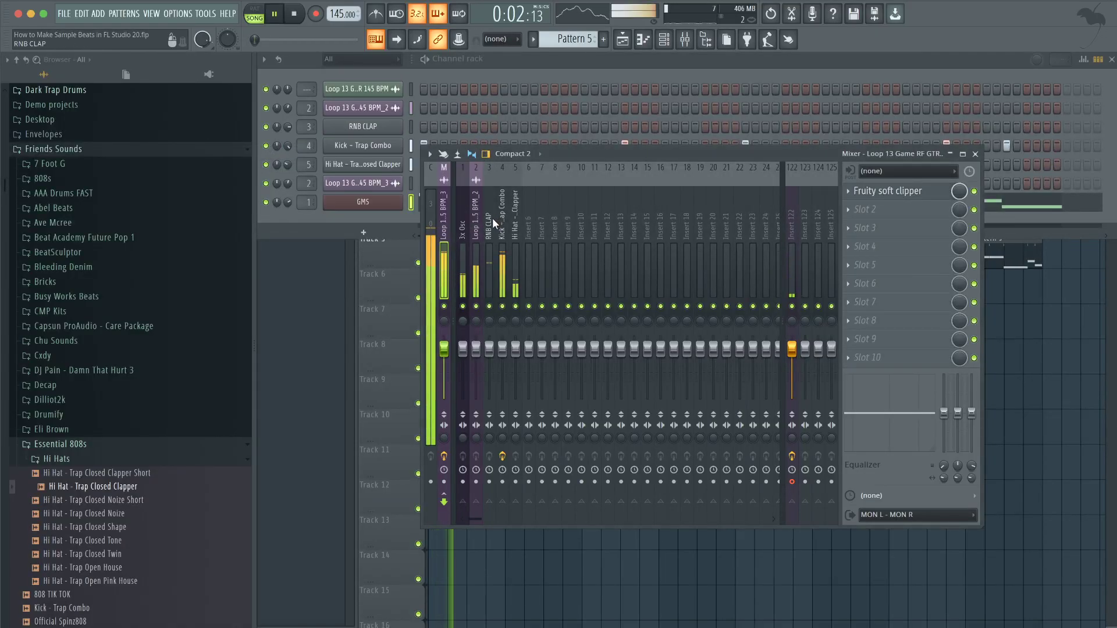
Stop playback and load Gross Beat on the 3x Osc mixer track
{"action": "left_click", "coordinate": [464, 231]}
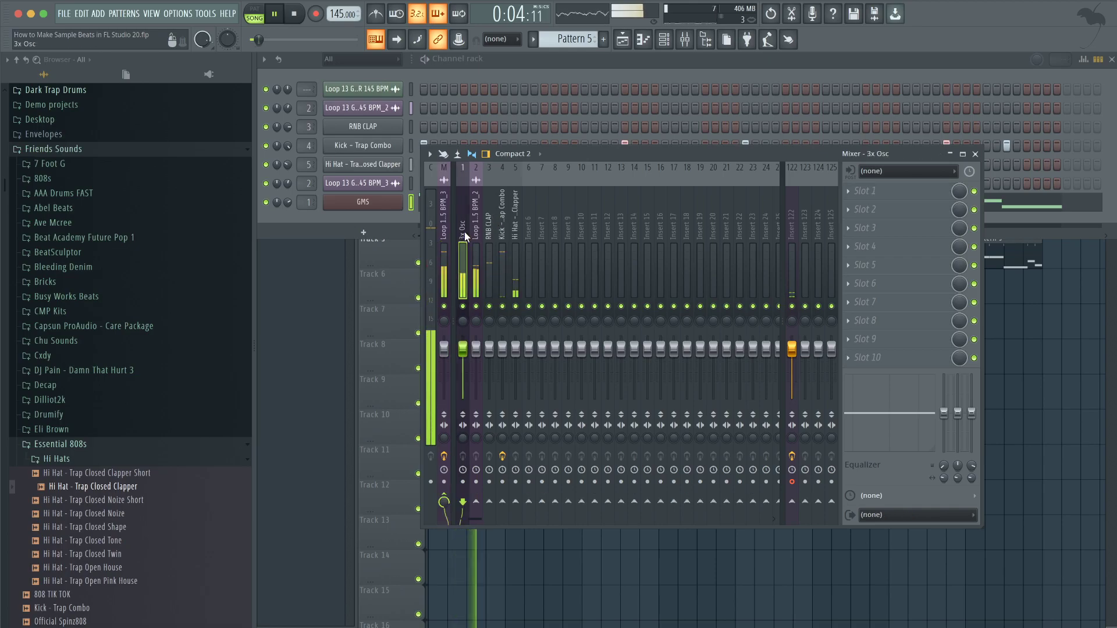
{"action": "key", "text": "space"}
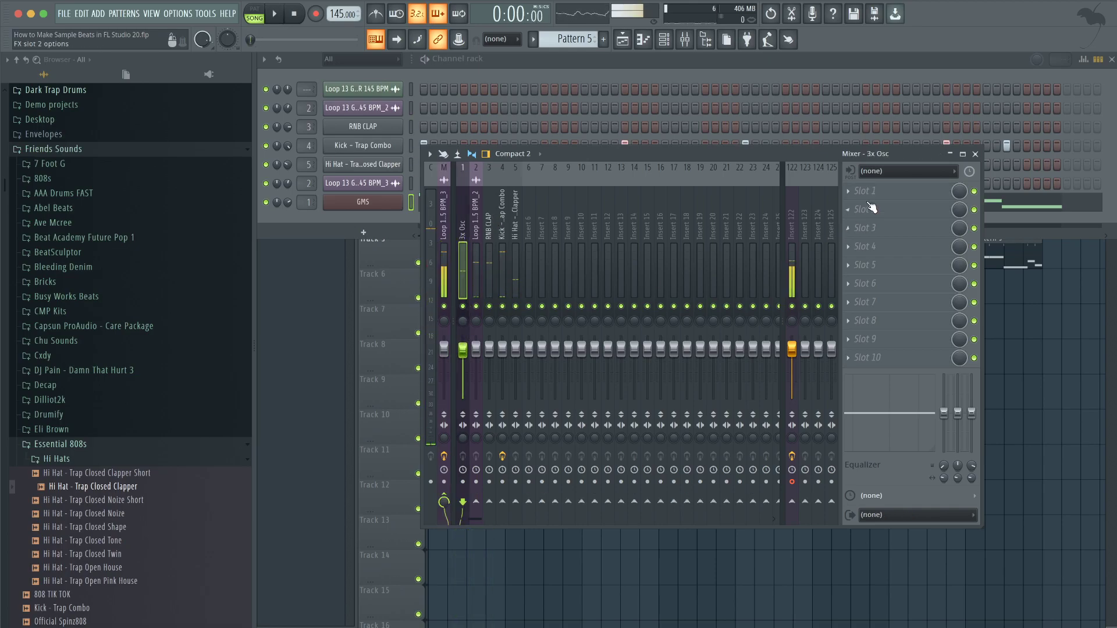
{"action": "left_click", "coordinate": [871, 209]}
{"action": "left_click", "coordinate": [258, 350]}
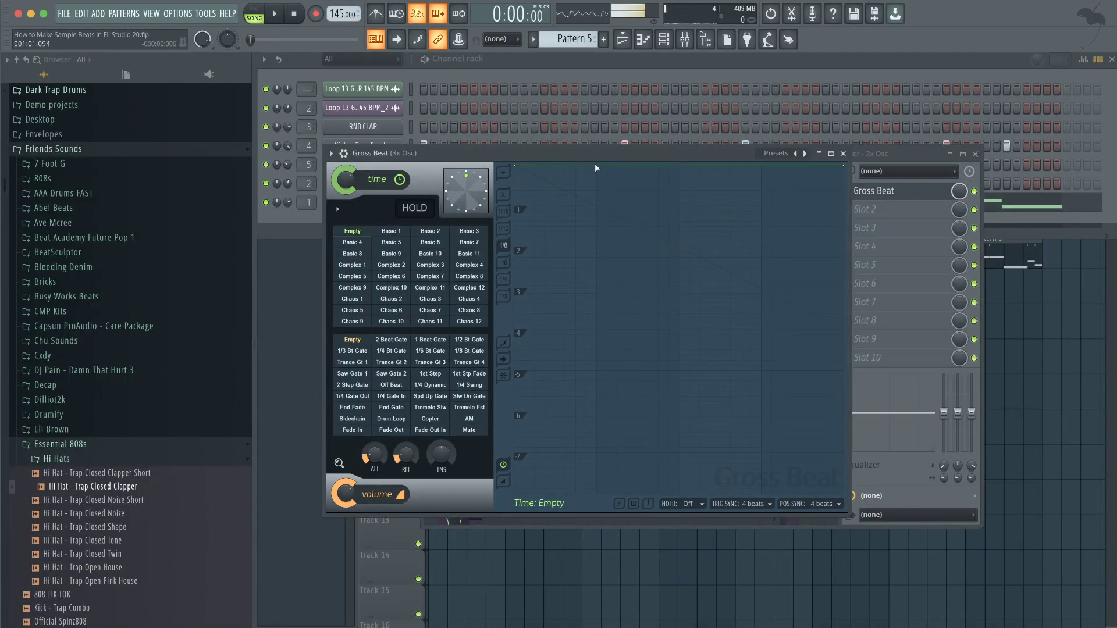
Shape Gross Beat's empty volume envelope into two rising ramps, with the midpoint set to Single curve, and listen to it
{"action": "left_click", "coordinate": [369, 342]}
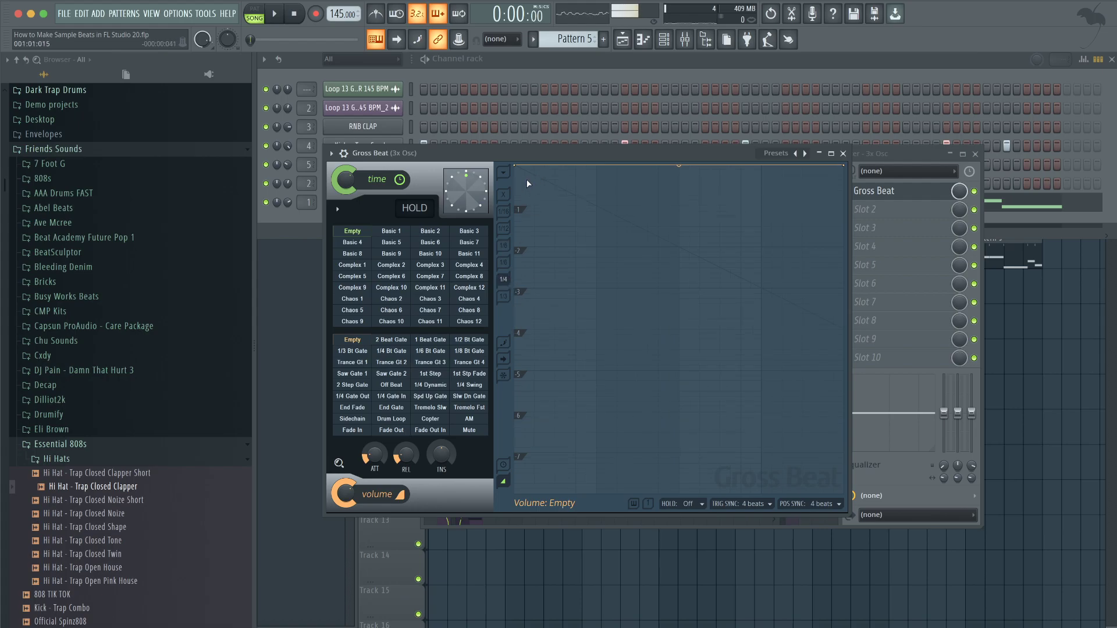
{"action": "left_click_drag", "start_coordinate": [517, 166], "coordinate": [545, 508]}
{"action": "left_click_drag", "start_coordinate": [678, 329], "coordinate": [679, 176]}
{"action": "right_click", "coordinate": [679, 175]}
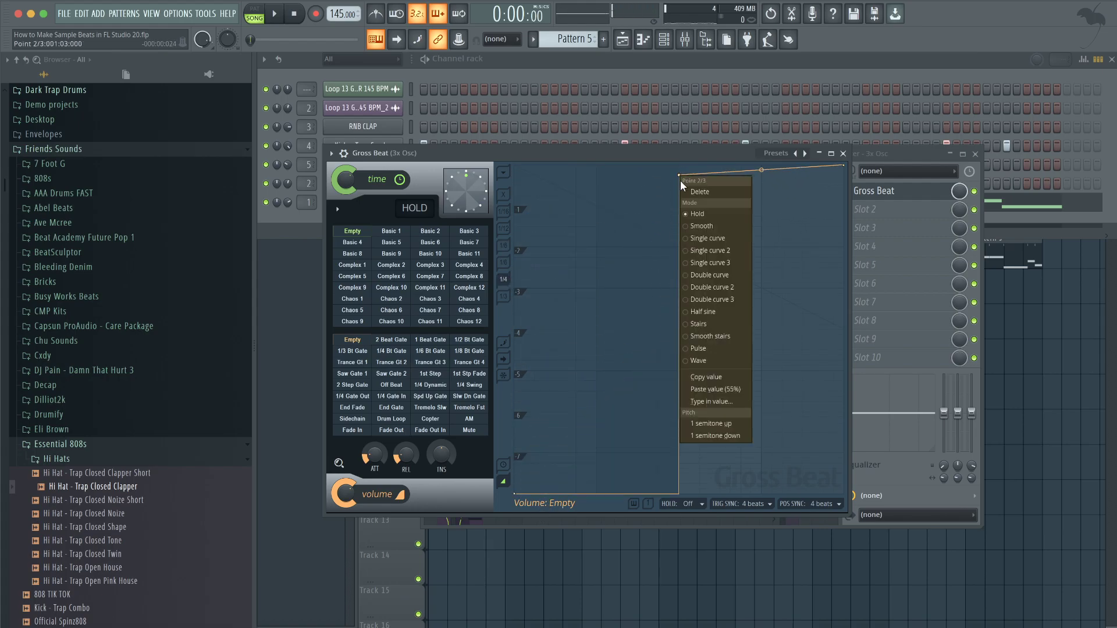
{"action": "left_click", "coordinate": [708, 239]}
{"action": "left_click_drag", "start_coordinate": [679, 169], "coordinate": [677, 493]}
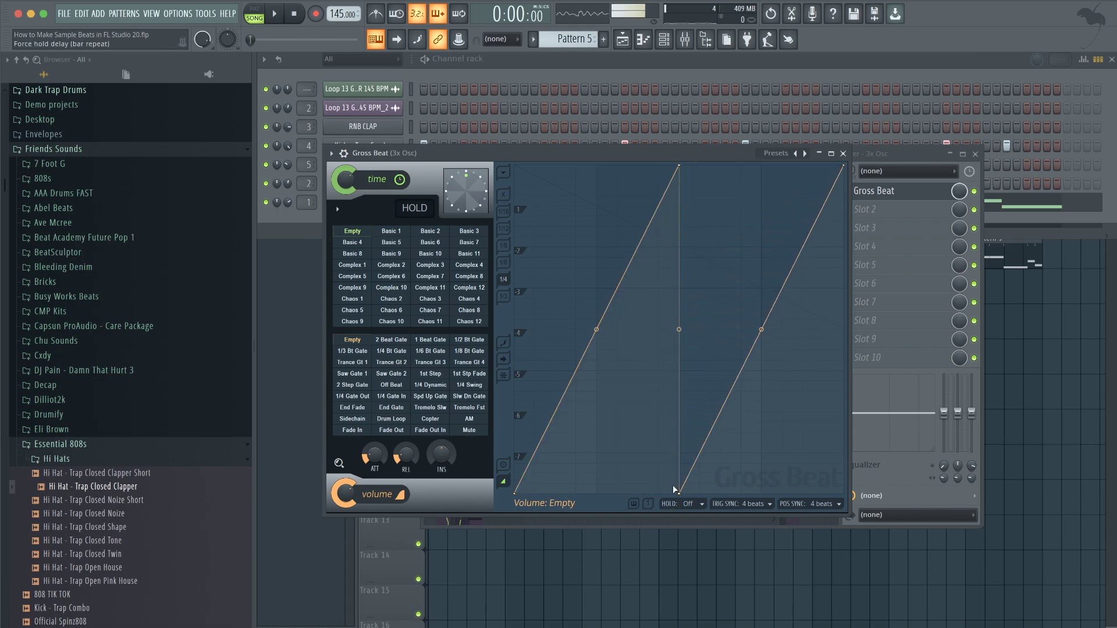
{"action": "key", "text": "space"}
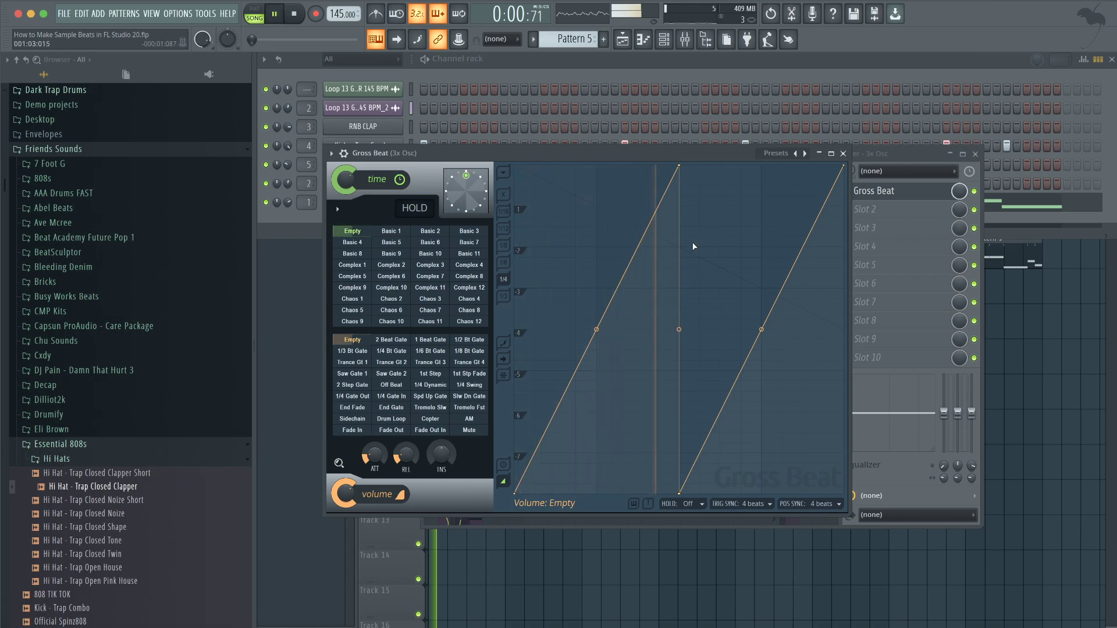
{"action": "key", "text": "space"}
Remove the middle points so a single ramp spans the whole volume envelope, play the beat and close Gross Beat
{"action": "right_click", "coordinate": [679, 165]}
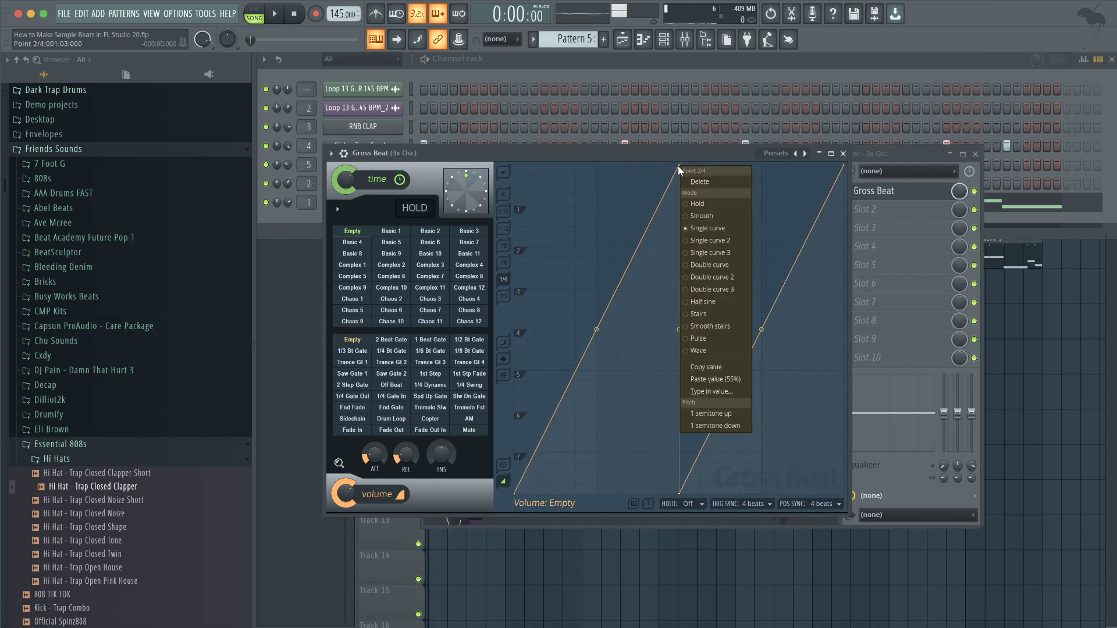
{"action": "left_click", "coordinate": [697, 183]}
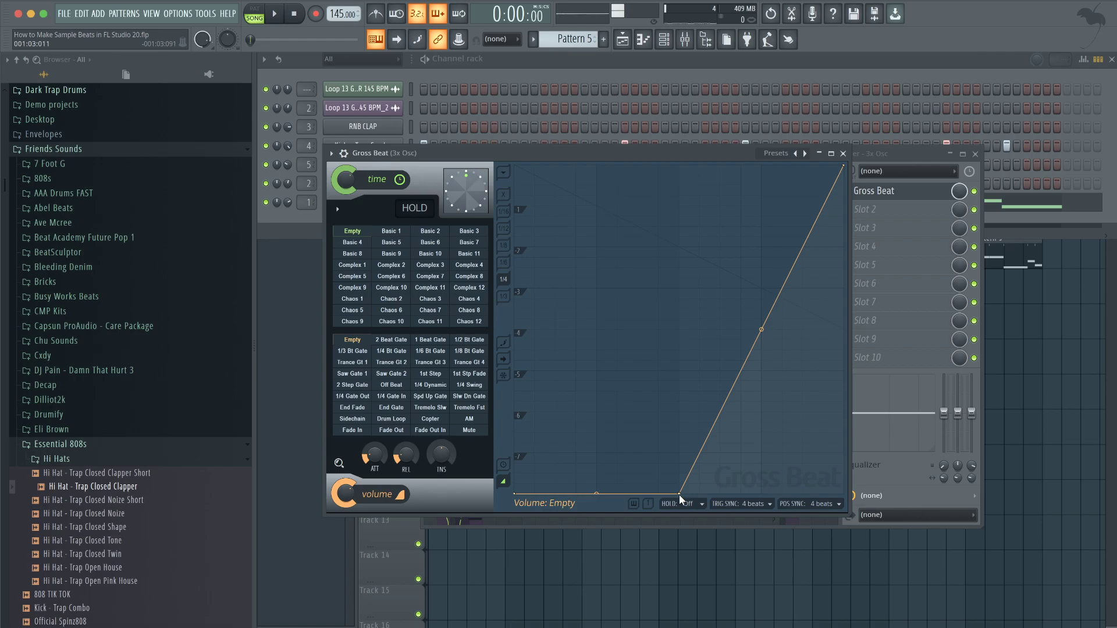
{"action": "left_click_drag", "start_coordinate": [680, 494], "coordinate": [515, 494]}
{"action": "key", "text": "space"}
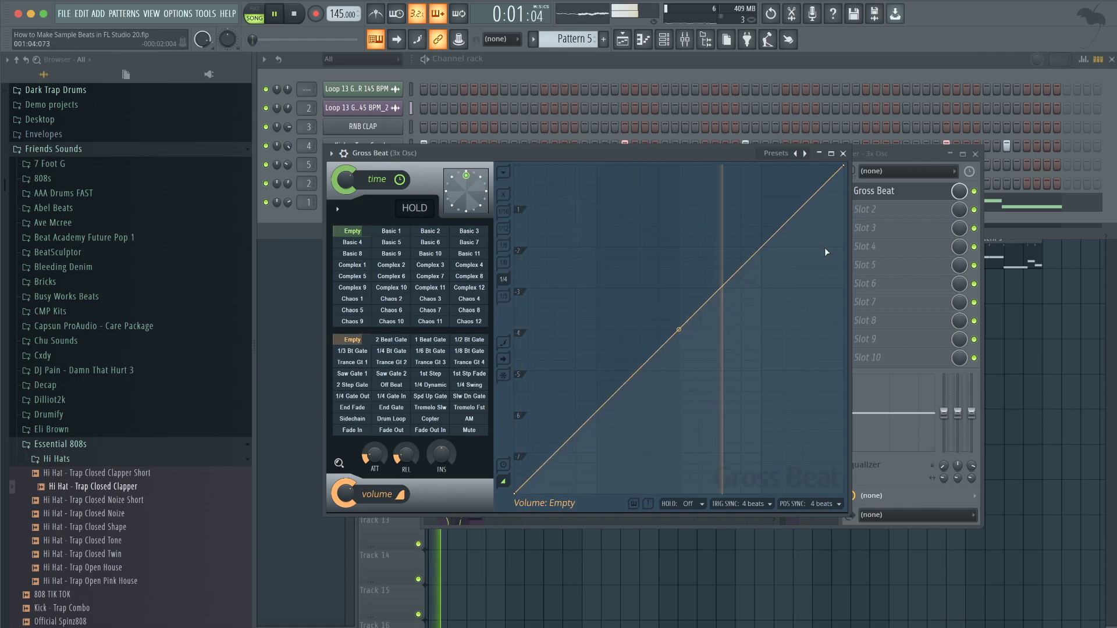
{"action": "left_click", "coordinate": [843, 155]}
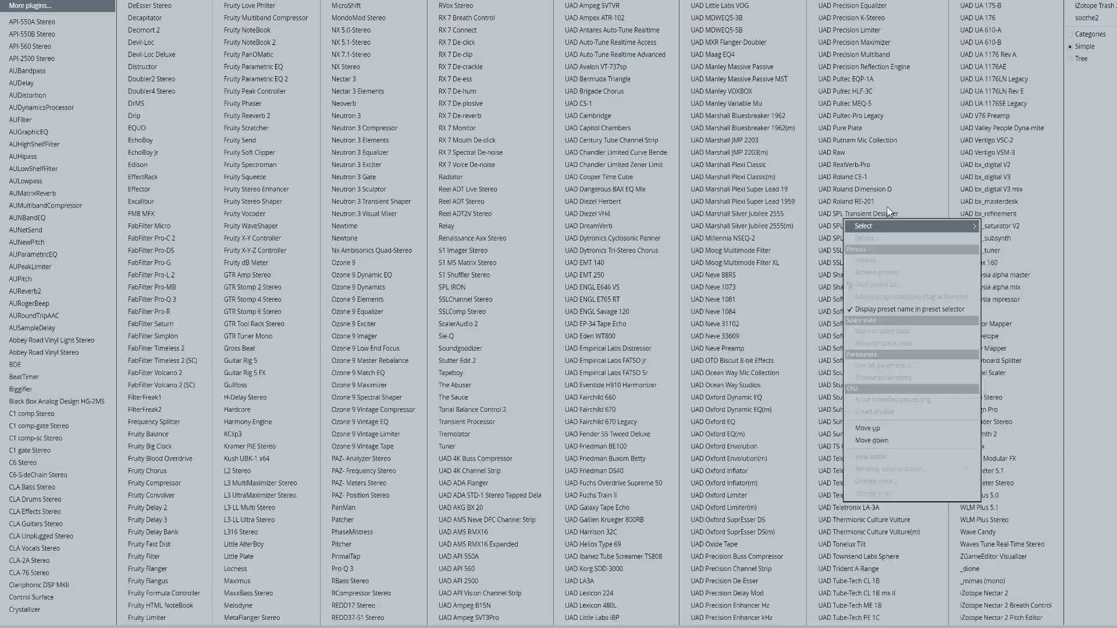
Load Fruity Chorus into the 3x Osc track's second effect slot, close its window and listen to the beat
{"action": "left_click", "coordinate": [892, 211]}
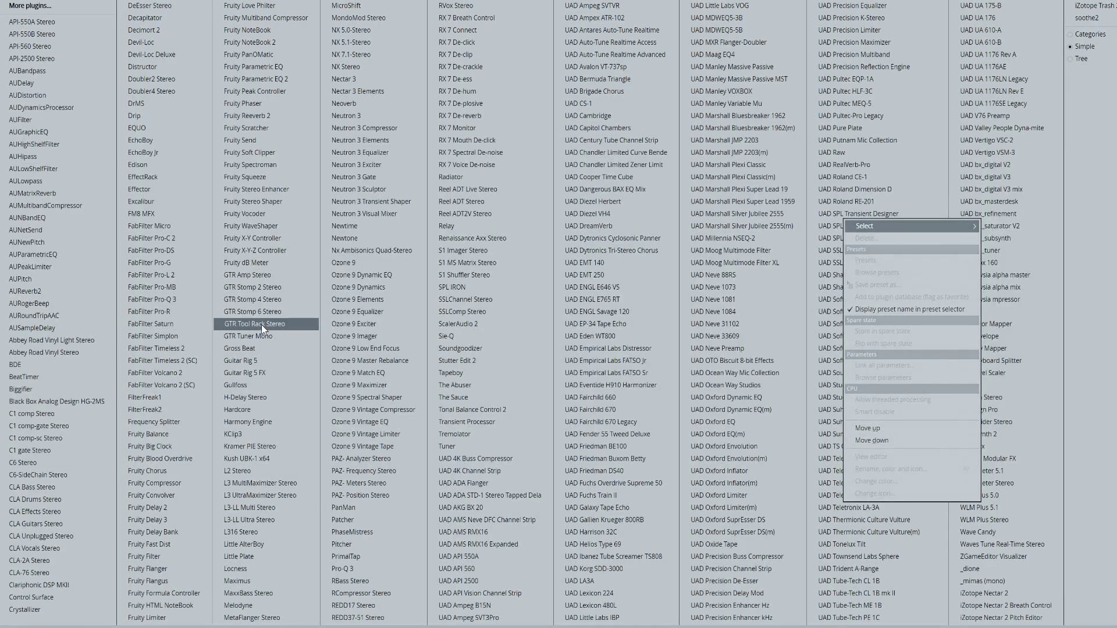
{"action": "left_click", "coordinate": [186, 470]}
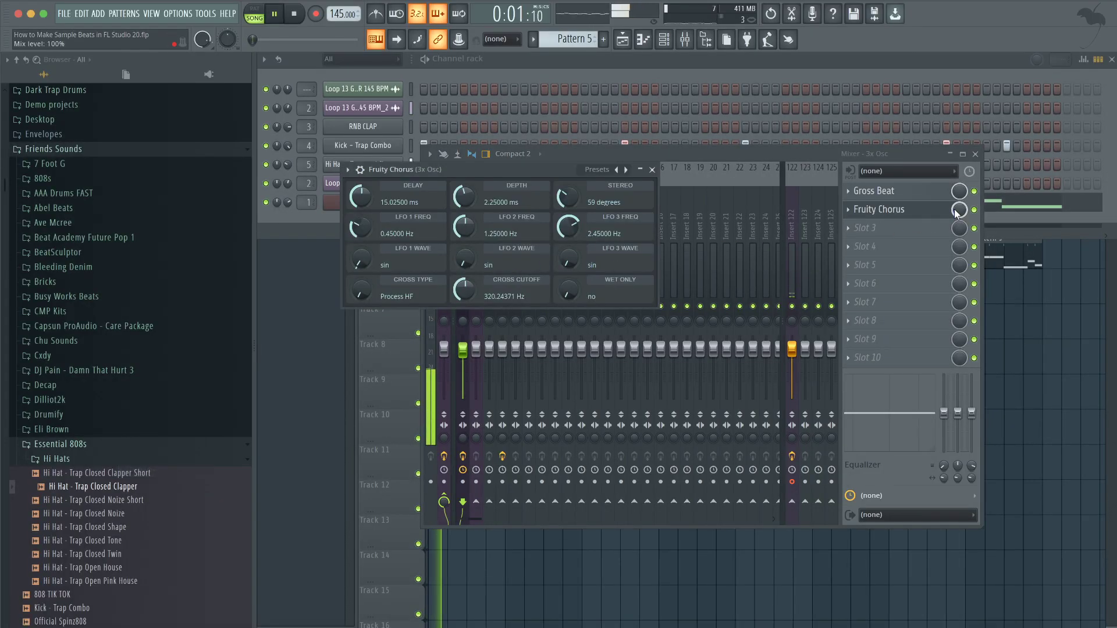
{"action": "left_click", "coordinate": [653, 169]}
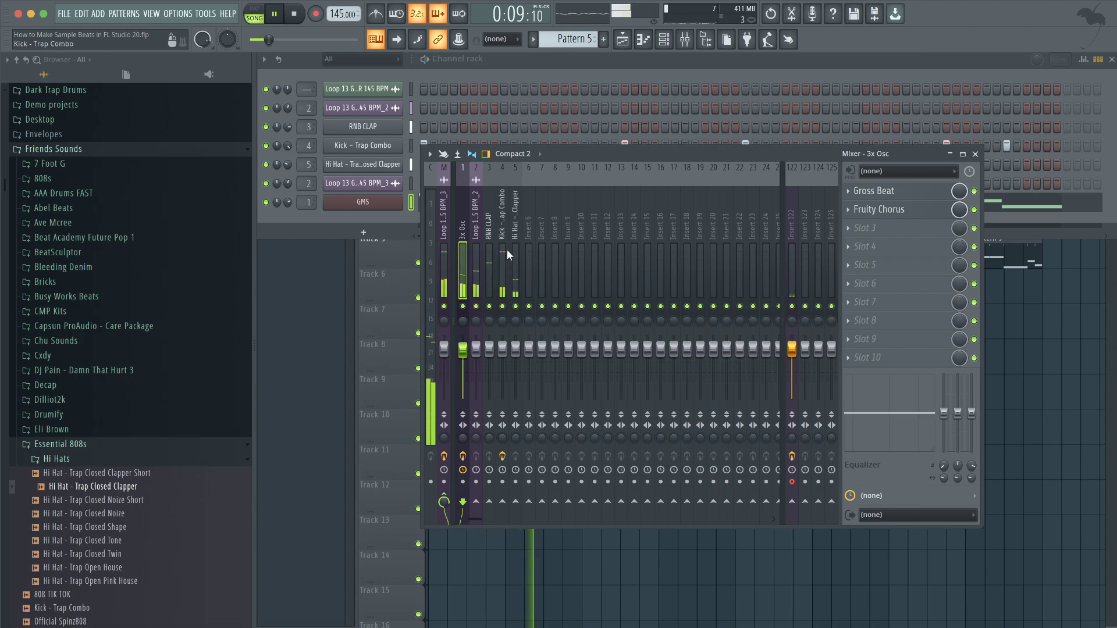
{"action": "left_click", "coordinate": [487, 256]}
{"action": "key", "text": "space"}
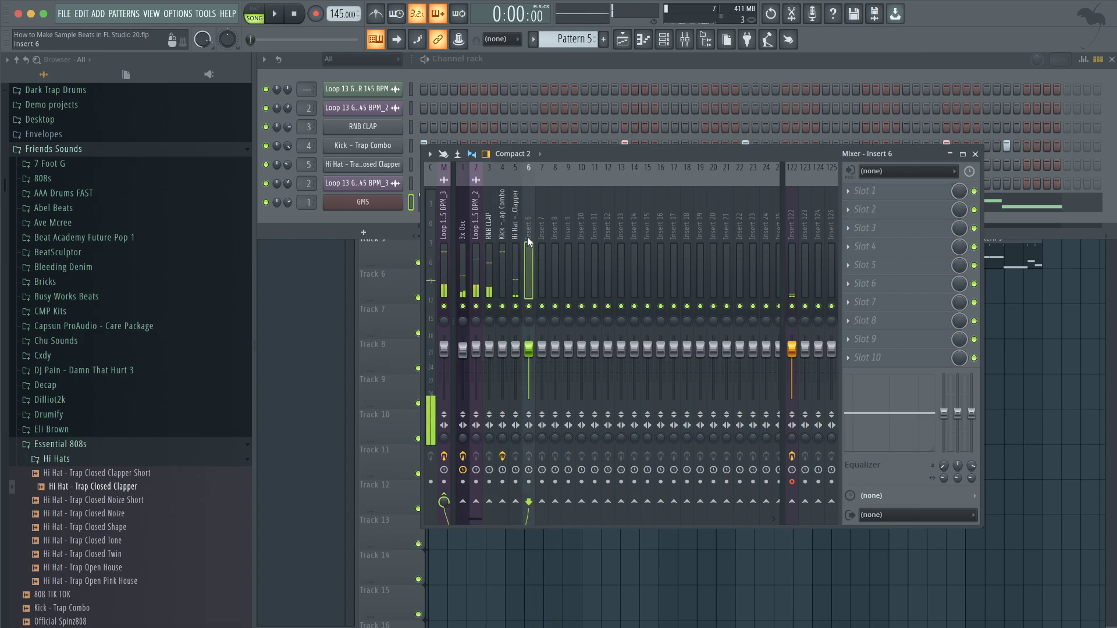
Rename mixer track Insert 10 as REVERB
{"action": "left_click", "coordinate": [579, 220]}
{"action": "right_click", "coordinate": [579, 222]}
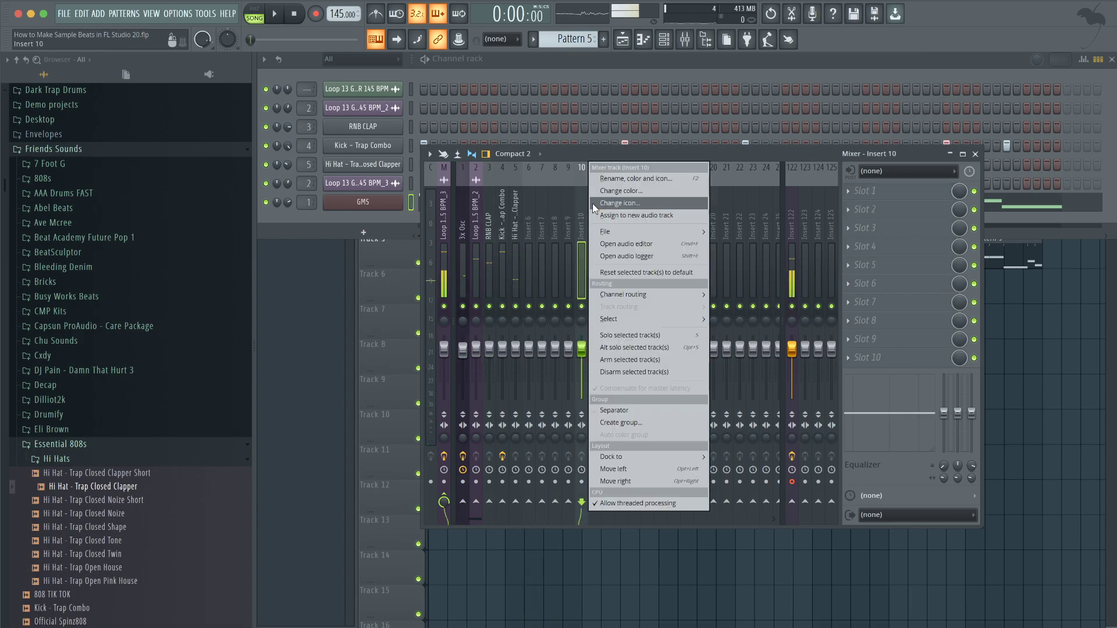
{"action": "left_click", "coordinate": [622, 179]}
{"action": "type", "text": "REVERB"}
{"action": "key", "text": "Return"}
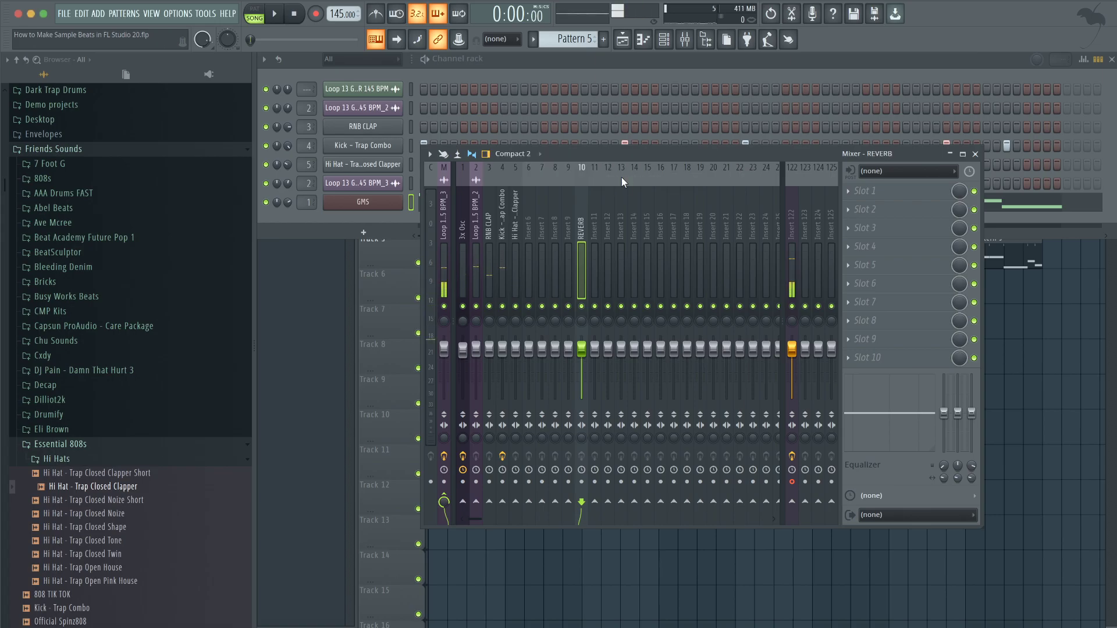
Load Fruity Reeverb 2 on the REVERB track with the dry level fully down and the wet level raised, and close its window
{"action": "left_click", "coordinate": [861, 202]}
{"action": "left_click", "coordinate": [305, 112]}
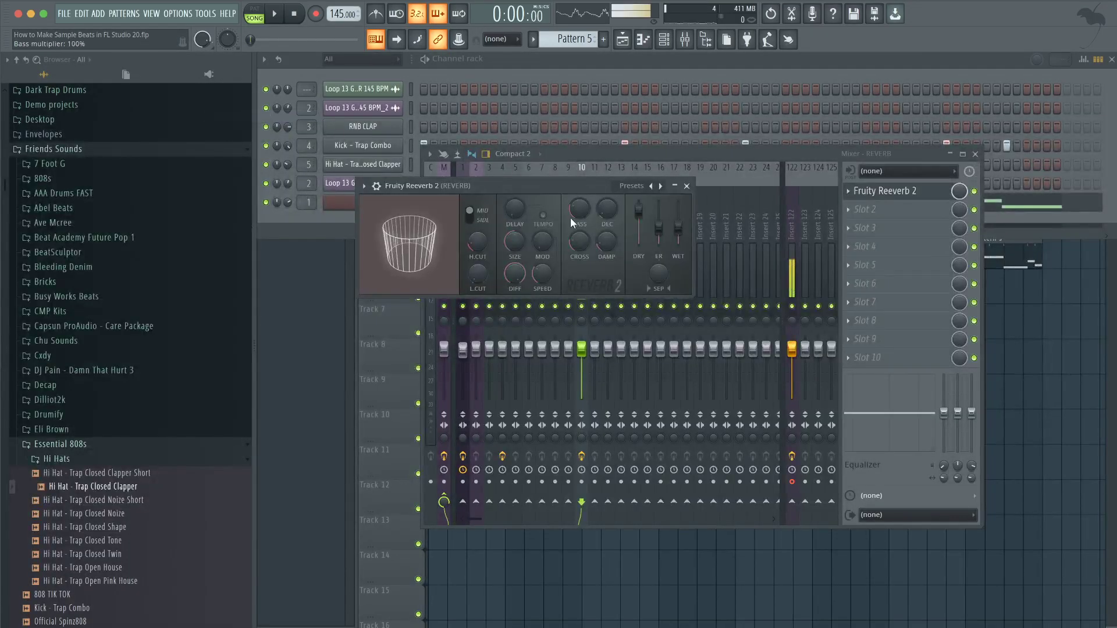
{"action": "left_click_drag", "start_coordinate": [678, 228], "coordinate": [678, 217]}
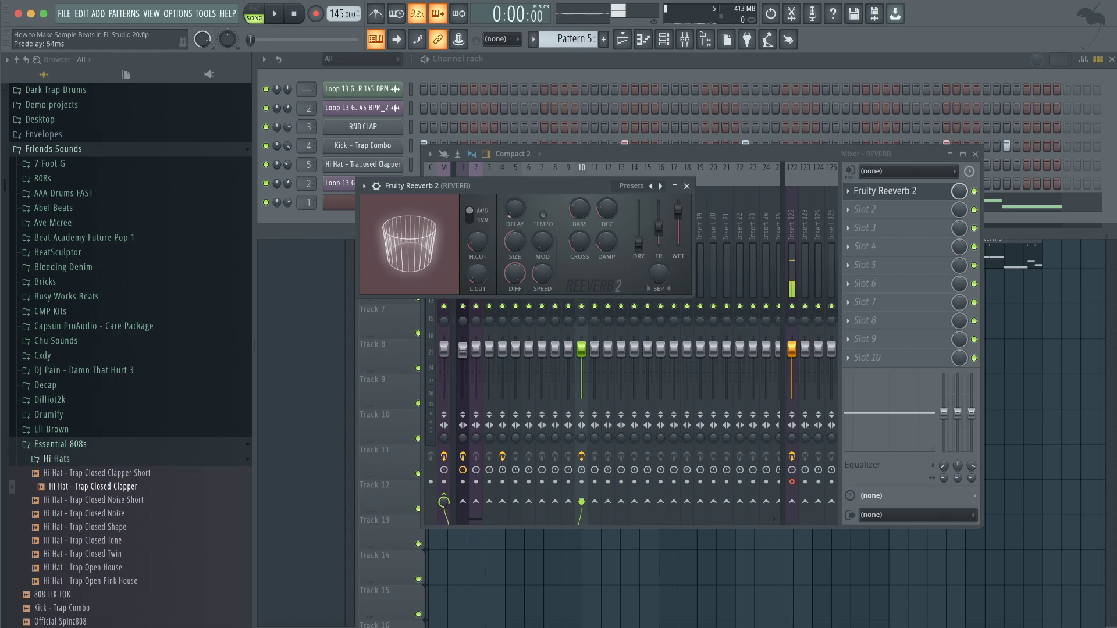
{"action": "left_click", "coordinate": [687, 187]}
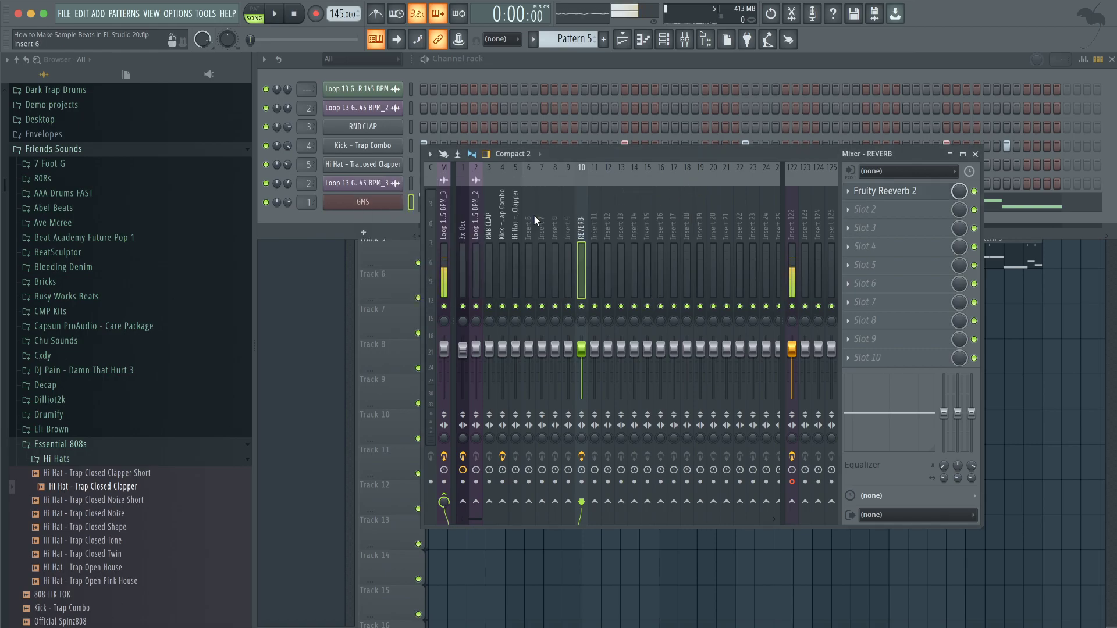
During playback, send the Loop 13 BPM_2 and RNB CLAP mixer tracks to the REVERB track and adjust their send levels
{"action": "left_click", "coordinate": [480, 236]}
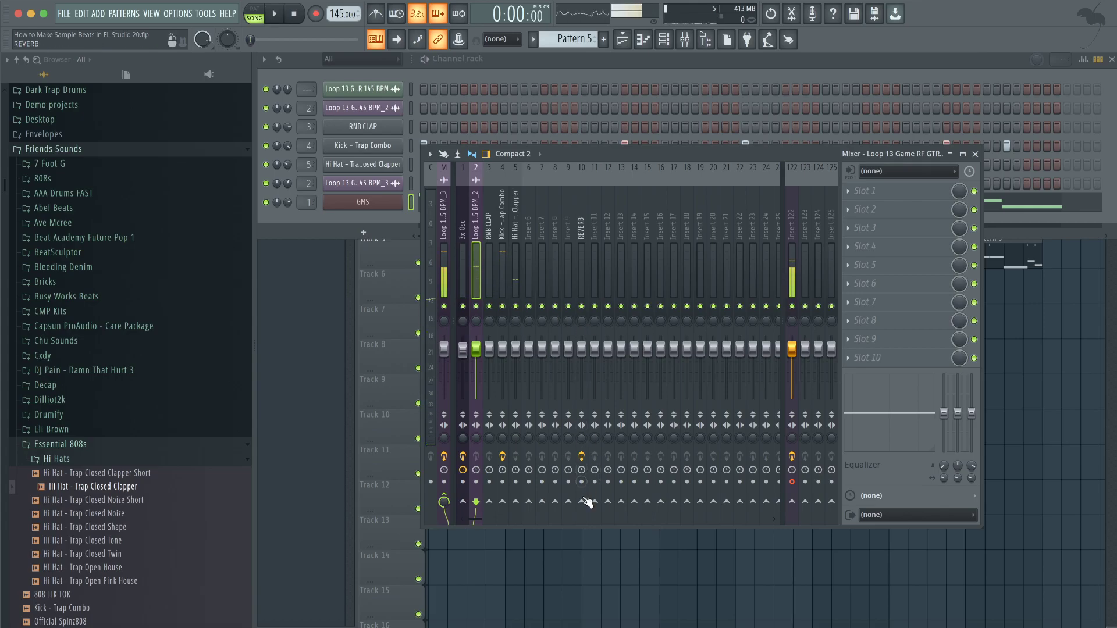
{"action": "key", "text": "space"}
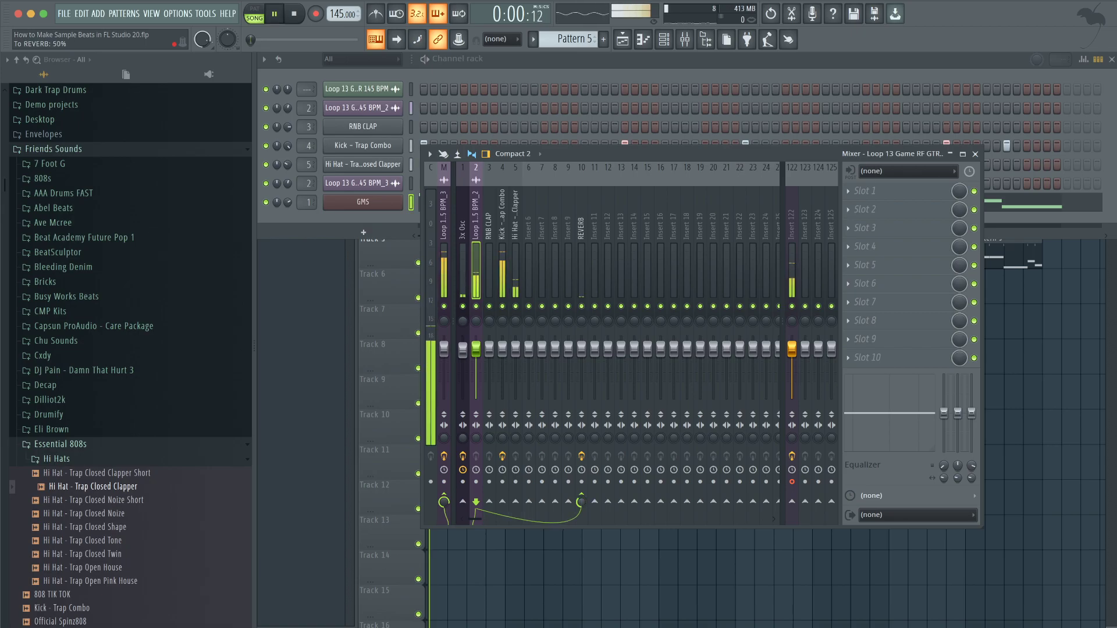
{"action": "left_click_drag", "start_coordinate": [580, 502], "coordinate": [581, 504]}
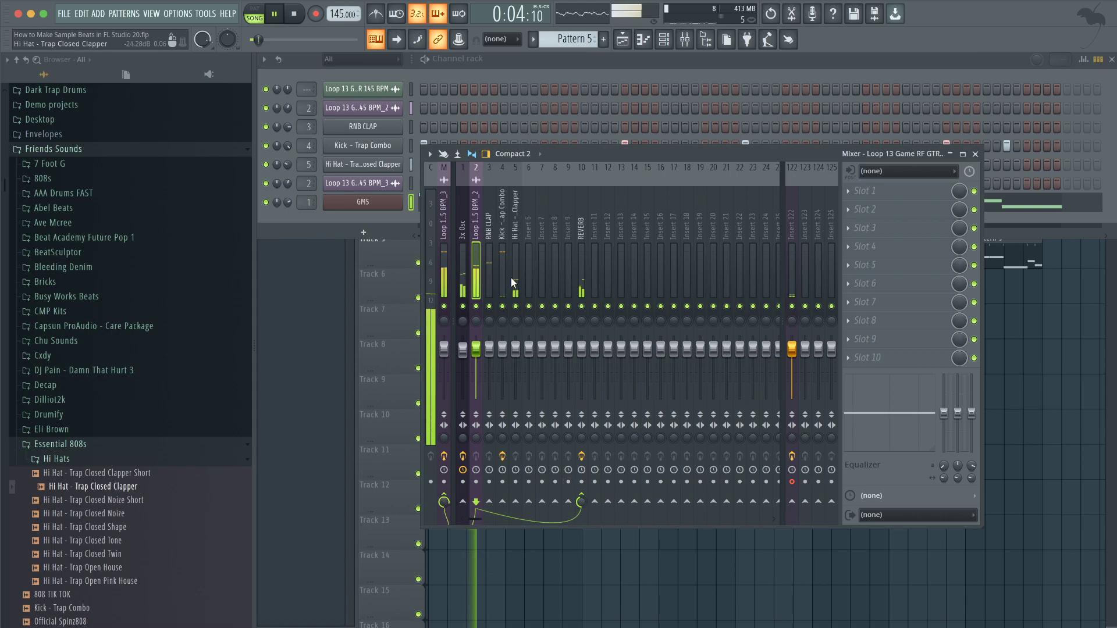
{"action": "left_click", "coordinate": [500, 267]}
{"action": "left_click", "coordinate": [491, 268]}
{"action": "left_click", "coordinate": [582, 501]}
{"action": "left_click_drag", "start_coordinate": [582, 501], "coordinate": [581, 505]}
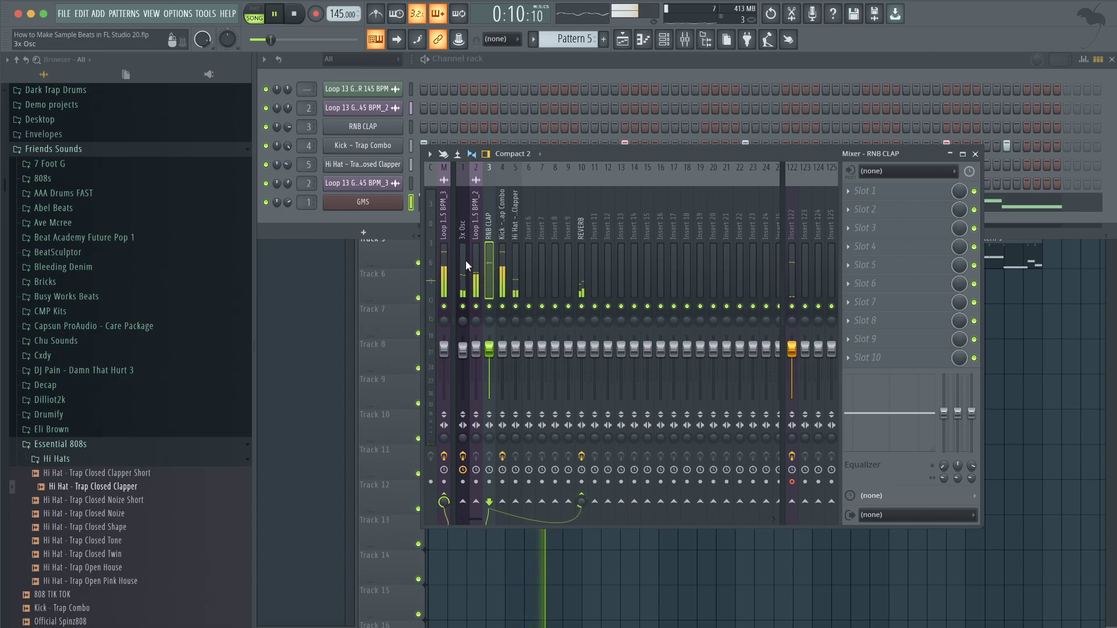
Change the GMS bass program to Analog Bass 4 TE, set its output level to 9.4 dB and close GMS
{"action": "left_click", "coordinate": [400, 205]}
{"action": "left_click", "coordinate": [631, 289]}
{"action": "left_click_drag", "start_coordinate": [722, 241], "coordinate": [721, 239]}
{"action": "left_click", "coordinate": [631, 289]}
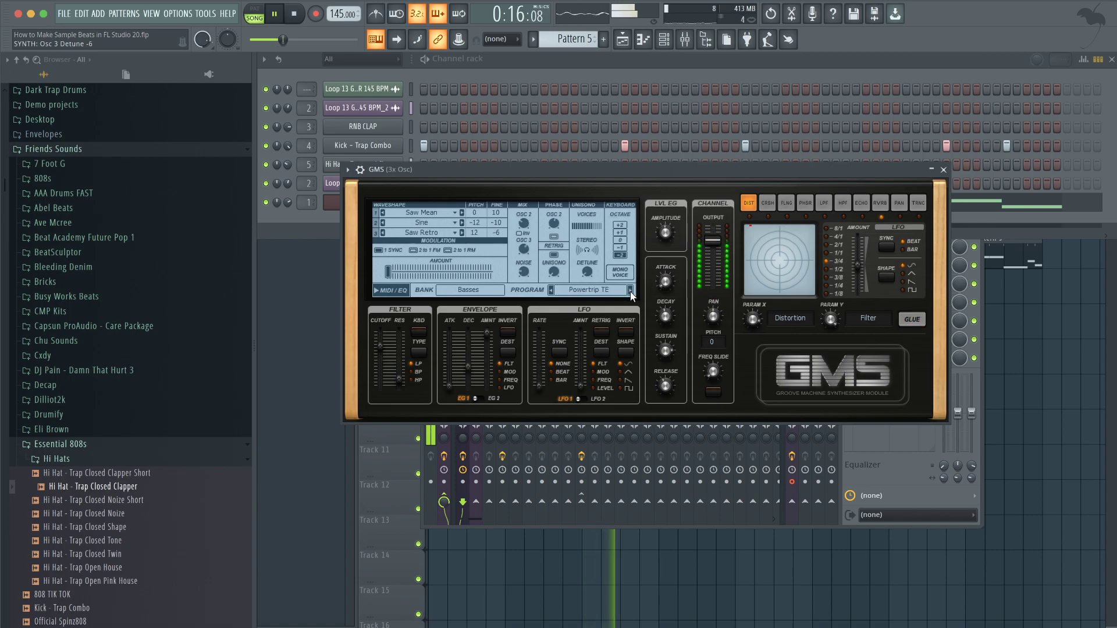
{"action": "left_click", "coordinate": [630, 290]}
{"action": "left_click_drag", "start_coordinate": [713, 240], "coordinate": [713, 233]}
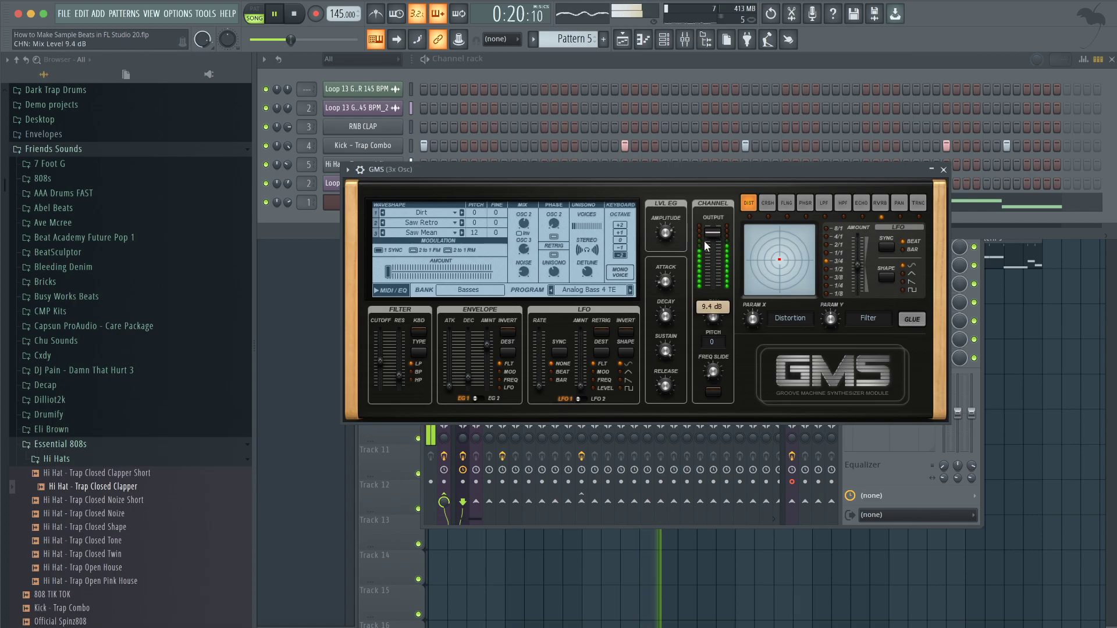
{"action": "left_click", "coordinate": [944, 170]}
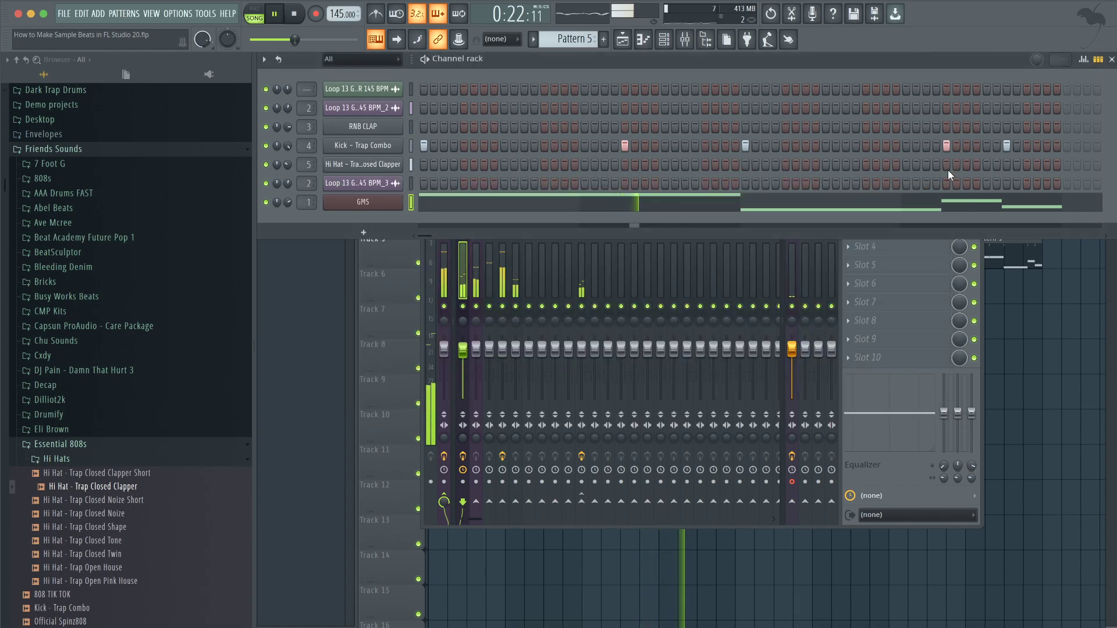
Listen to the beat in the arrangement and lower the 3x Osc mixer track's volume fader slightly
{"action": "left_click", "coordinate": [902, 375]}
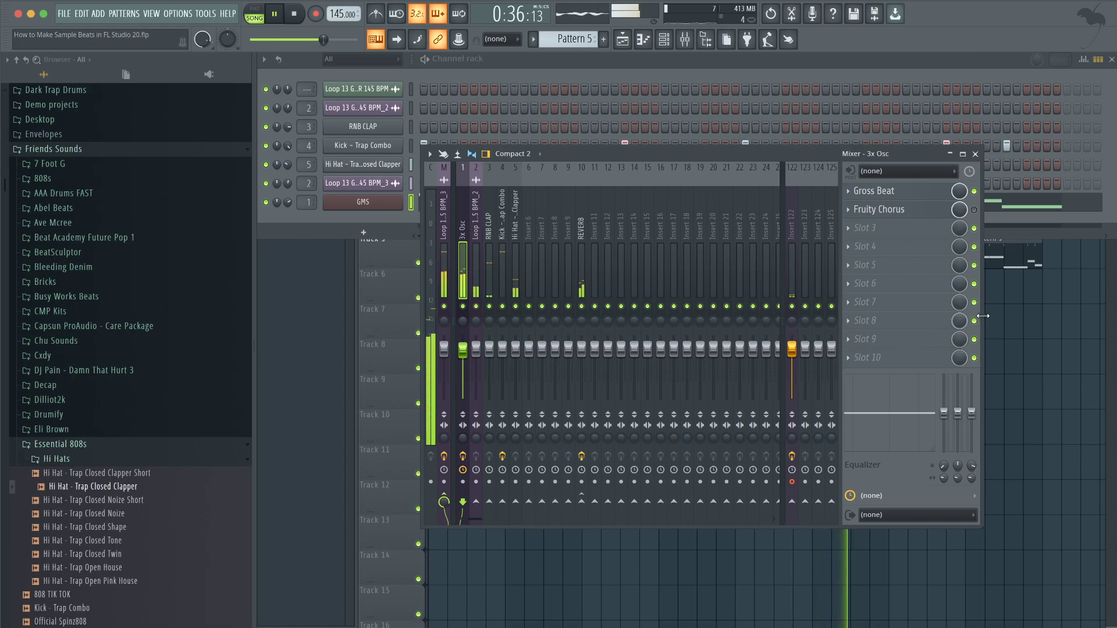
{"action": "left_click", "coordinate": [1000, 319]}
{"action": "left_click", "coordinate": [664, 39]}
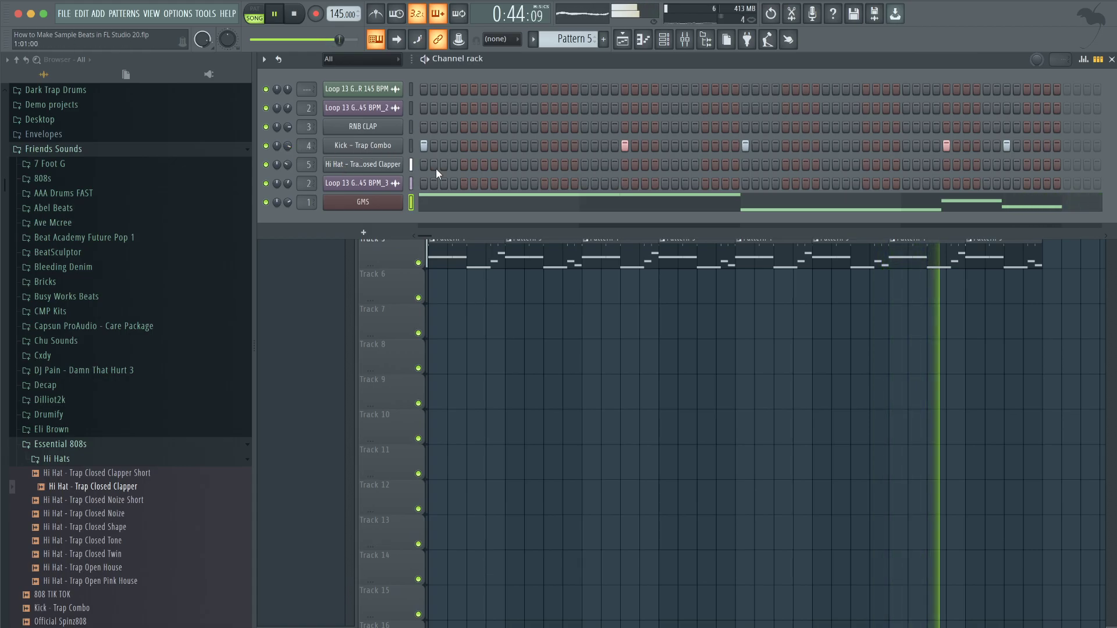
{"action": "right_click", "coordinate": [669, 319]}
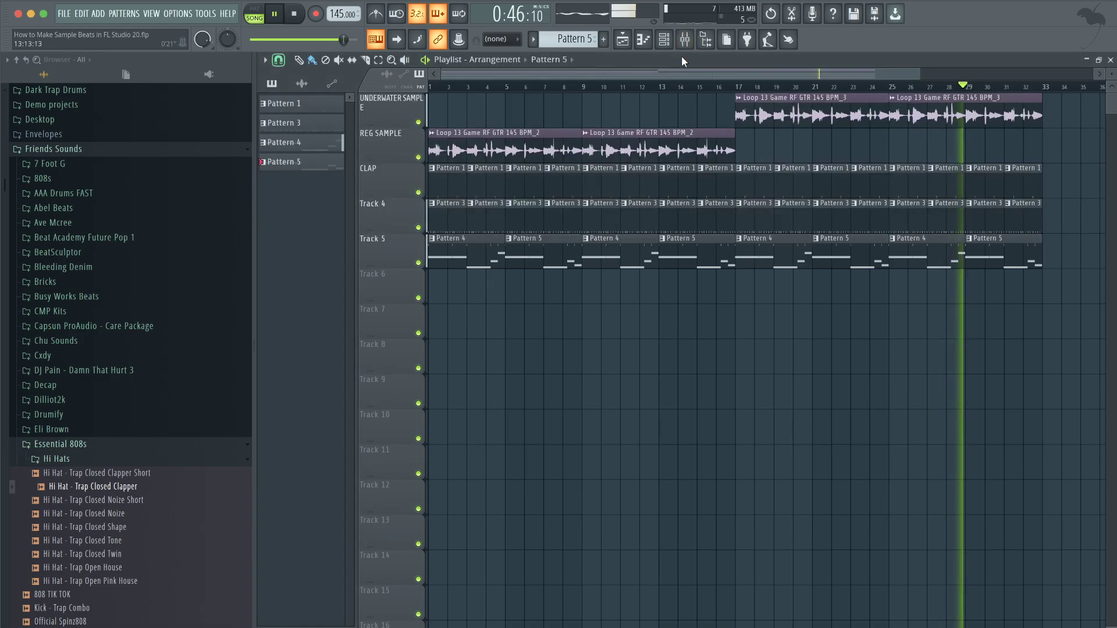
{"action": "left_click", "coordinate": [689, 40]}
{"action": "left_click_drag", "start_coordinate": [463, 350], "coordinate": [464, 356]}
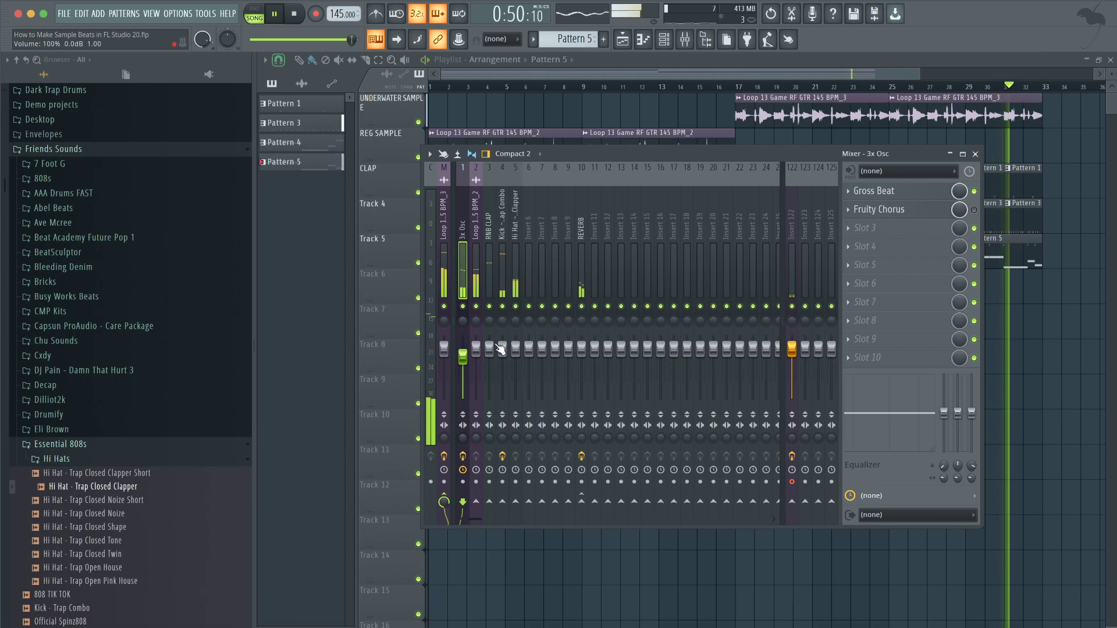
Return to the playlist, save the project and stop playback
{"action": "left_click", "coordinate": [517, 266]}
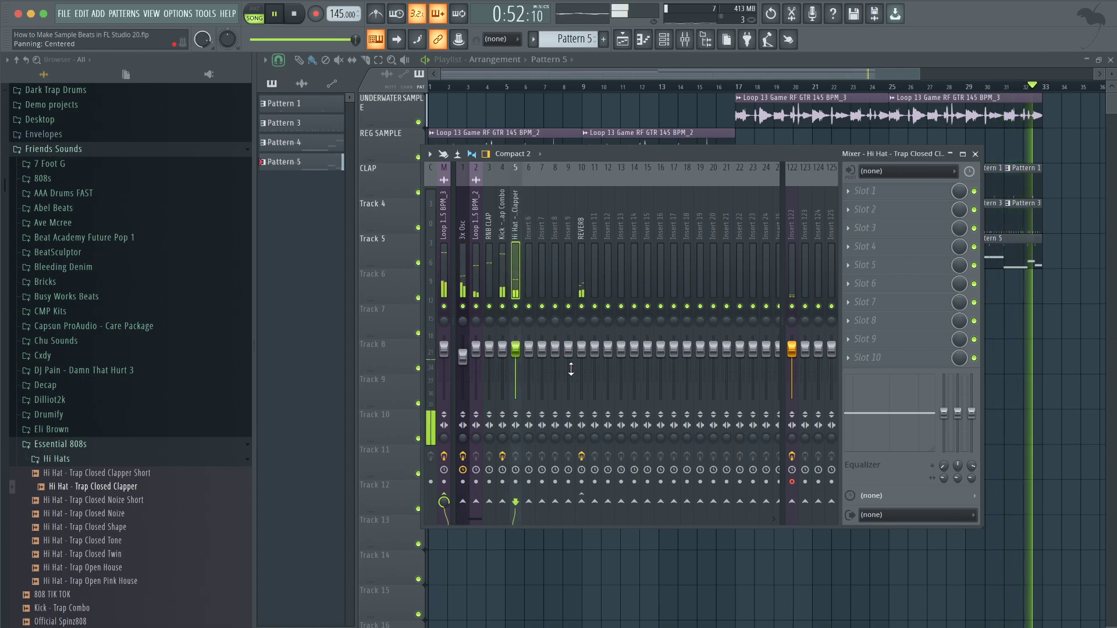
{"action": "key", "text": "F9"}
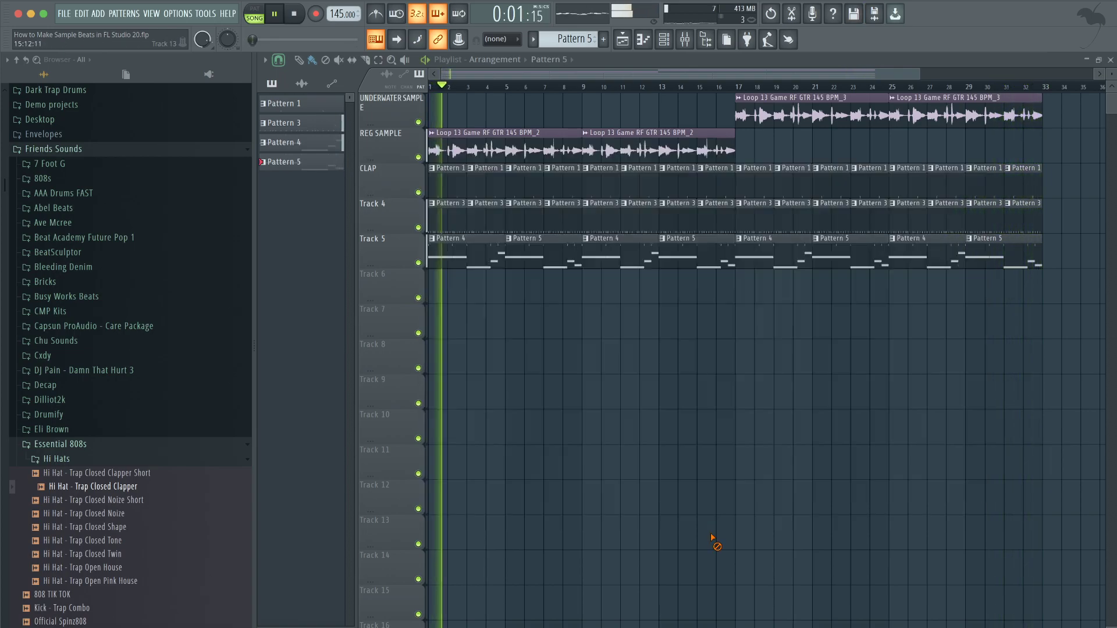
{"action": "key", "text": "ctrl+s"}
{"action": "key", "text": "space"}
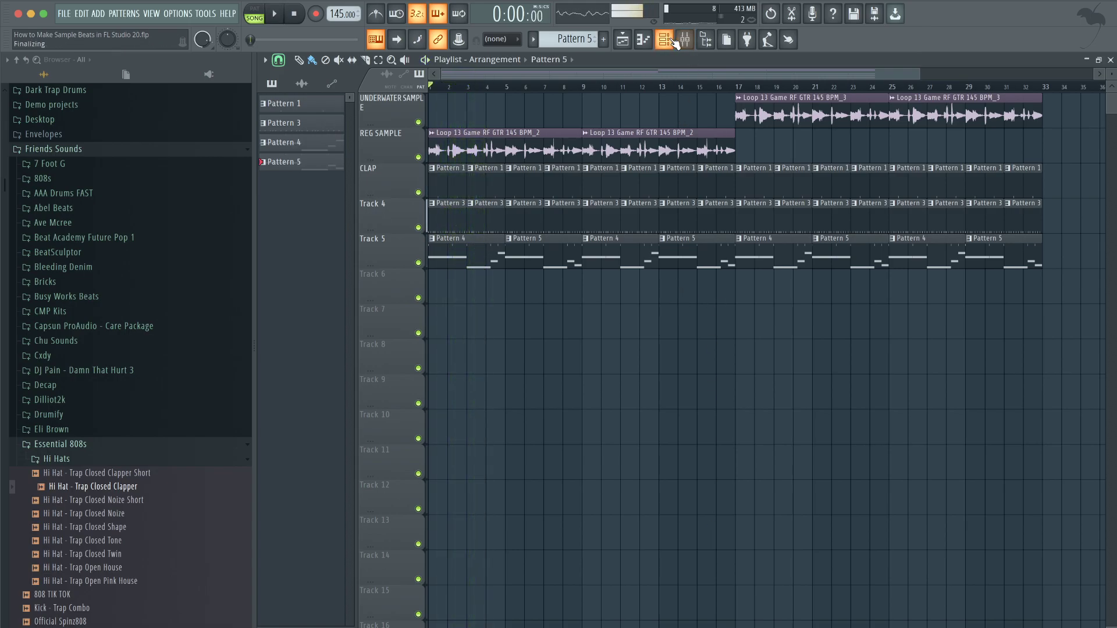
Merge the Track 5 clips in bars 1 to 16 into one pattern and those from bar 17 onward into another
{"action": "key", "text": "F6"}
{"action": "key", "text": "F6"}
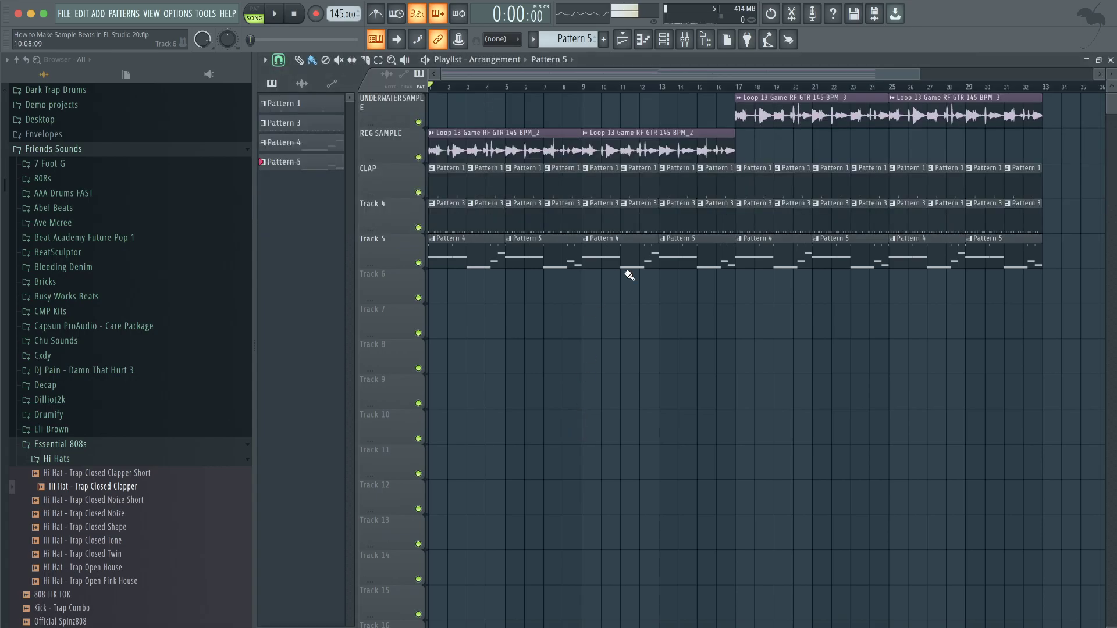
{"action": "left_click_drag", "start_coordinate": [695, 257], "coordinate": [456, 257]}
{"action": "key", "text": "ctrl+g"}
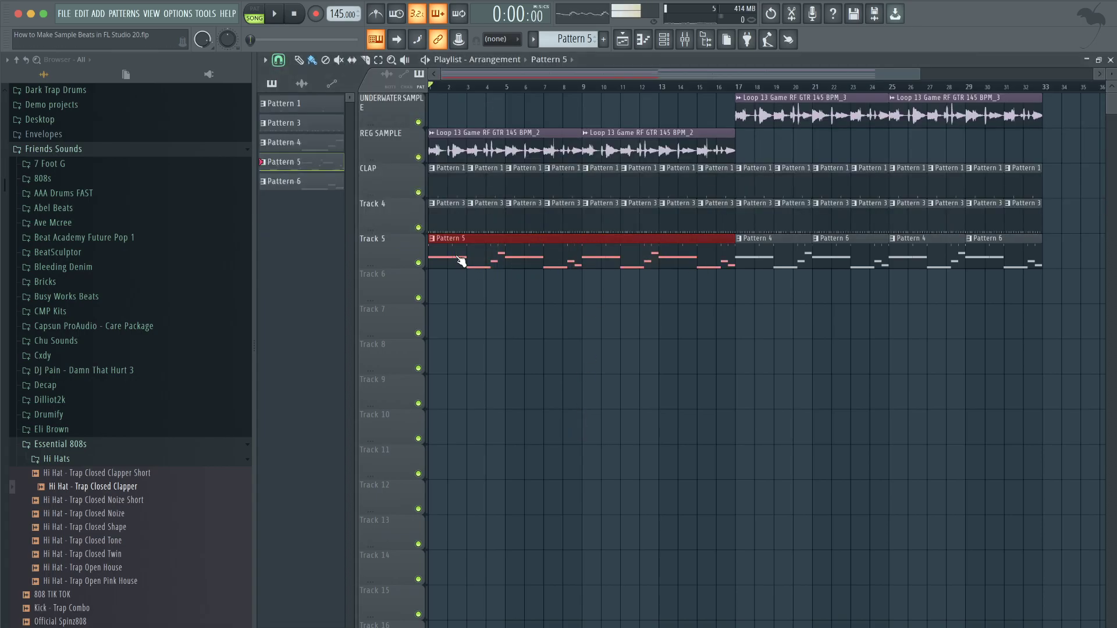
{"action": "left_click_drag", "start_coordinate": [758, 247], "coordinate": [978, 248]}
{"action": "key", "text": "ctrl+g"}
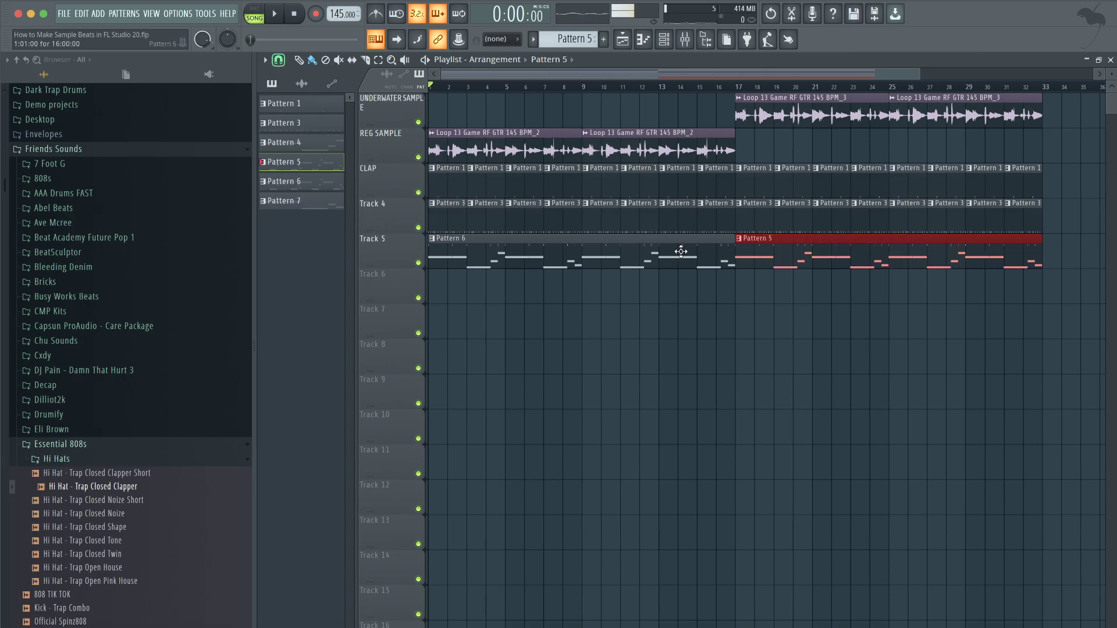
Cut all GMS notes from Pattern 6, leaving its kick steps, and return to the playlist
{"action": "double_click", "coordinate": [521, 256]}
{"action": "left_click", "coordinate": [1112, 58]}
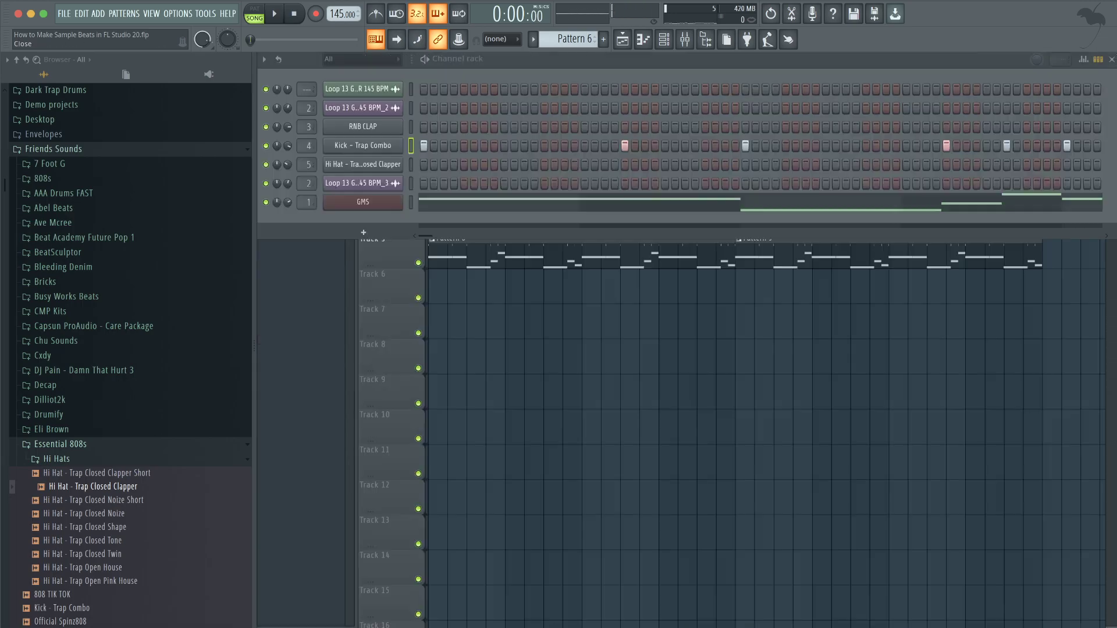
{"action": "key", "text": "super+x"}
{"action": "right_click", "coordinate": [540, 356]}
{"action": "key", "text": "space"}
{"action": "key", "text": "space"}
{"action": "left_click", "coordinate": [664, 39]}
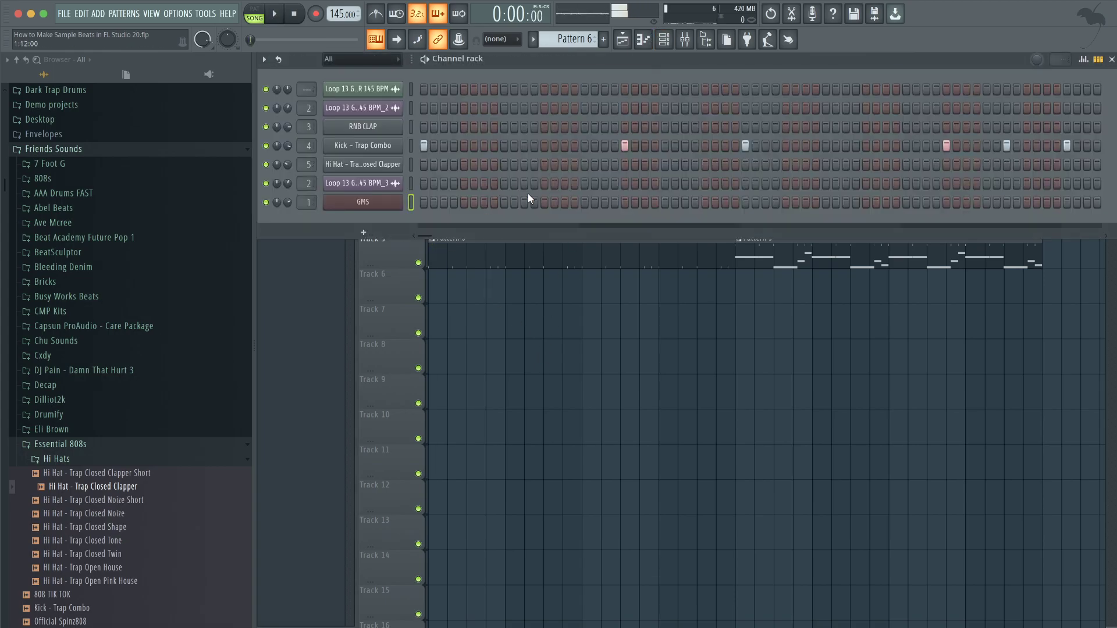
{"action": "right_click", "coordinate": [524, 362]}
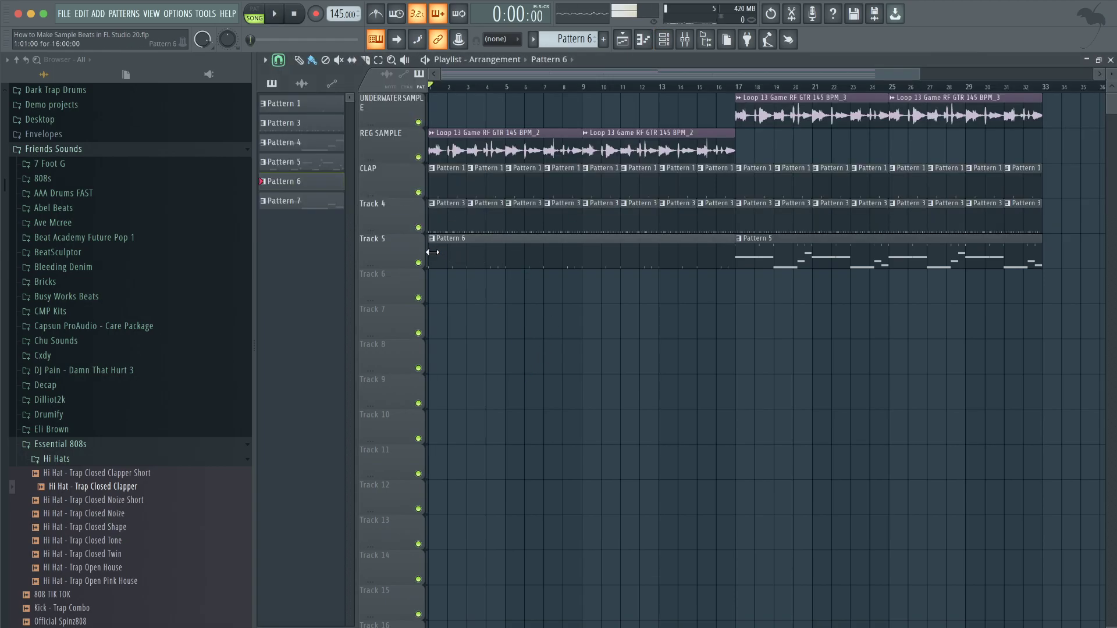
Start playback and trim the start of the Pattern 6 clip on Track 5 to bar 9
{"action": "key", "text": "space"}
{"action": "left_click_drag", "start_coordinate": [431, 252], "coordinate": [584, 261]}
{"action": "right_click", "coordinate": [589, 314]}
Load Fruity parametric EQ 2 on the Loop 13 BPM_2 mixer track, roll off the lows with band 1 and close it
{"action": "left_click", "coordinate": [664, 39]}
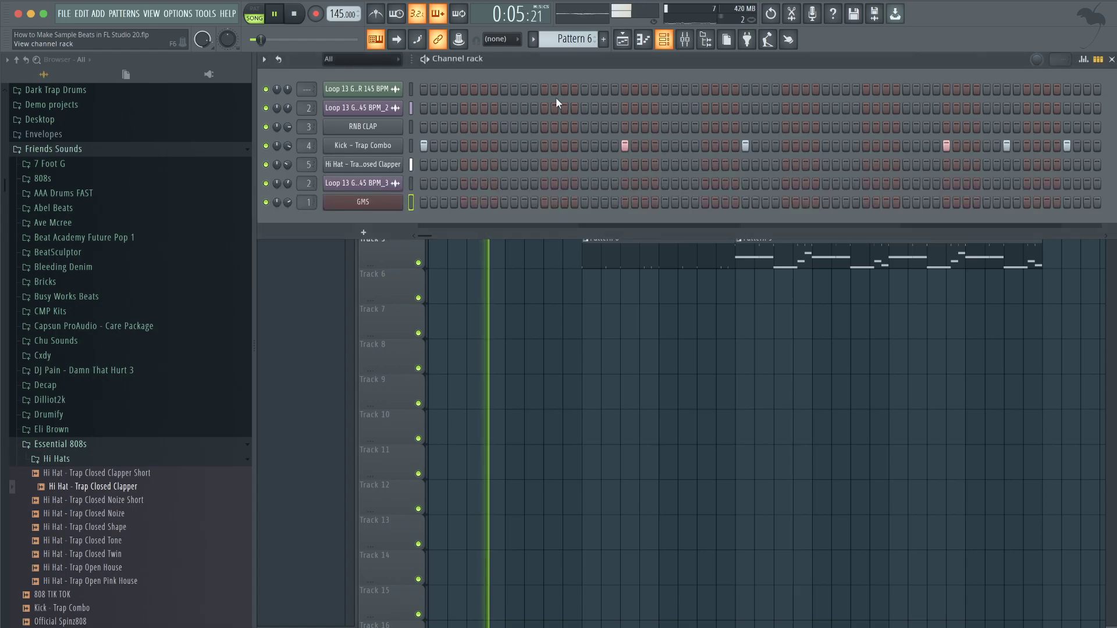
{"action": "left_click", "coordinate": [685, 39]}
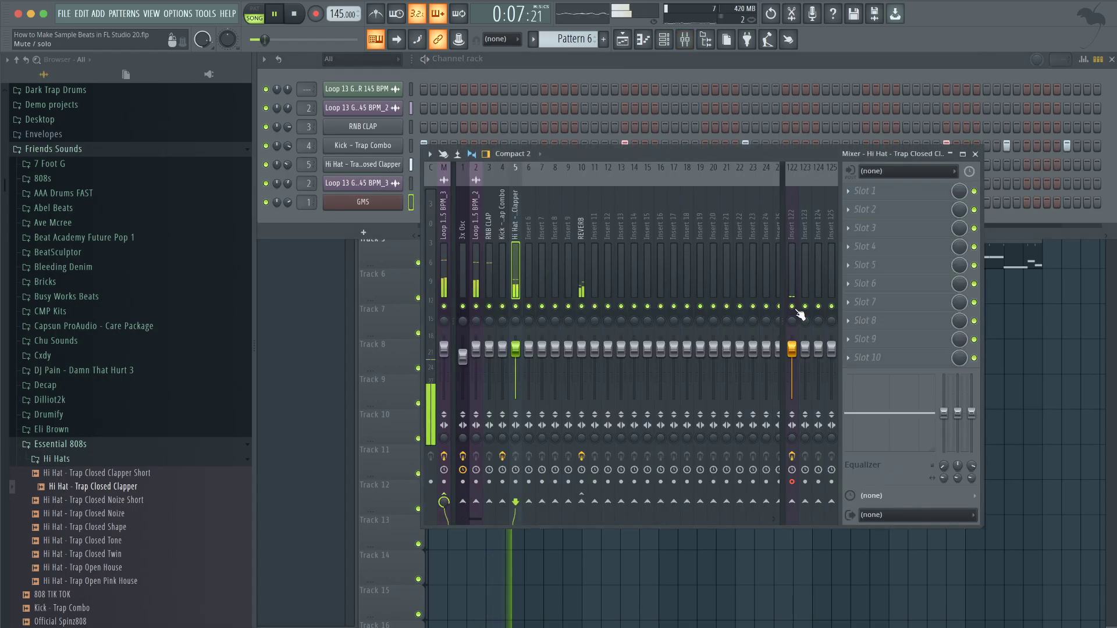
{"action": "left_click", "coordinate": [478, 233]}
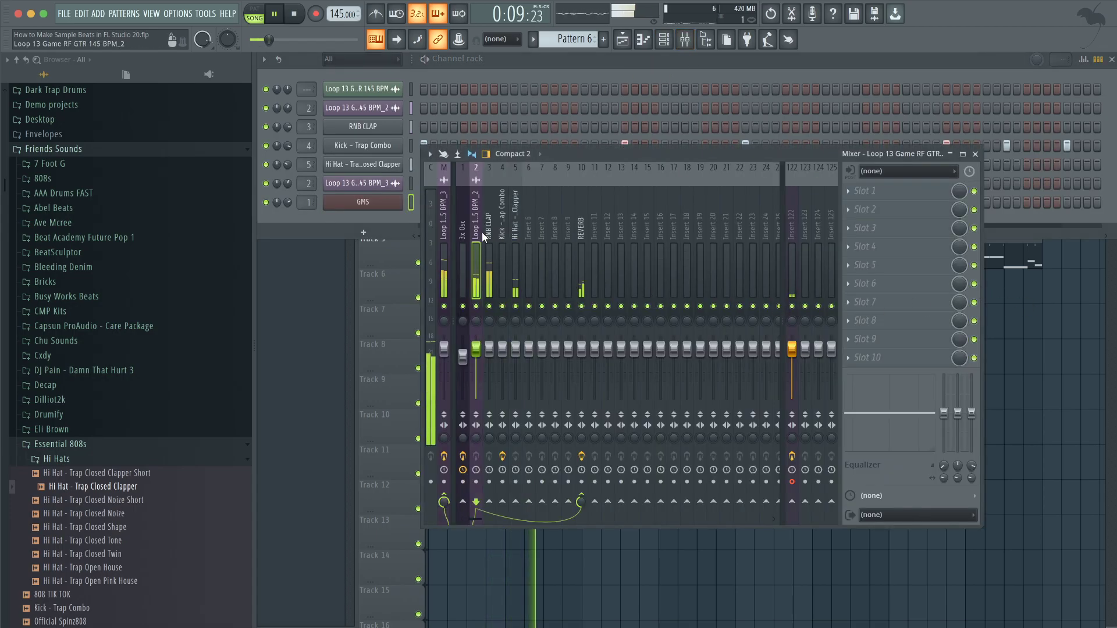
{"action": "left_click", "coordinate": [899, 194]}
{"action": "left_click", "coordinate": [295, 77]}
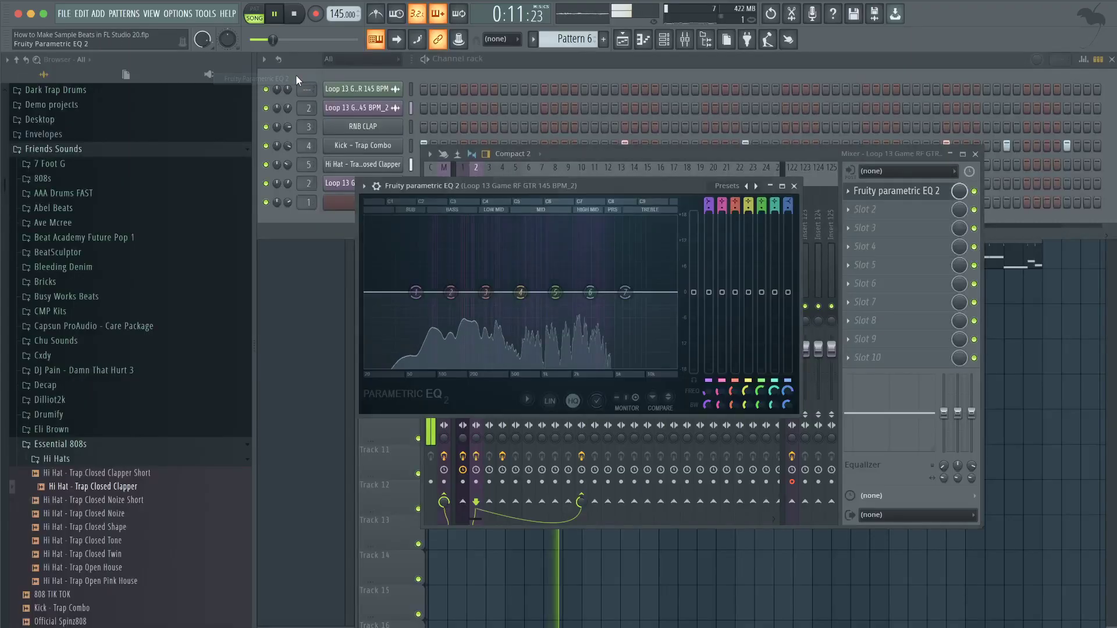
{"action": "left_click_drag", "start_coordinate": [428, 297], "coordinate": [433, 372]}
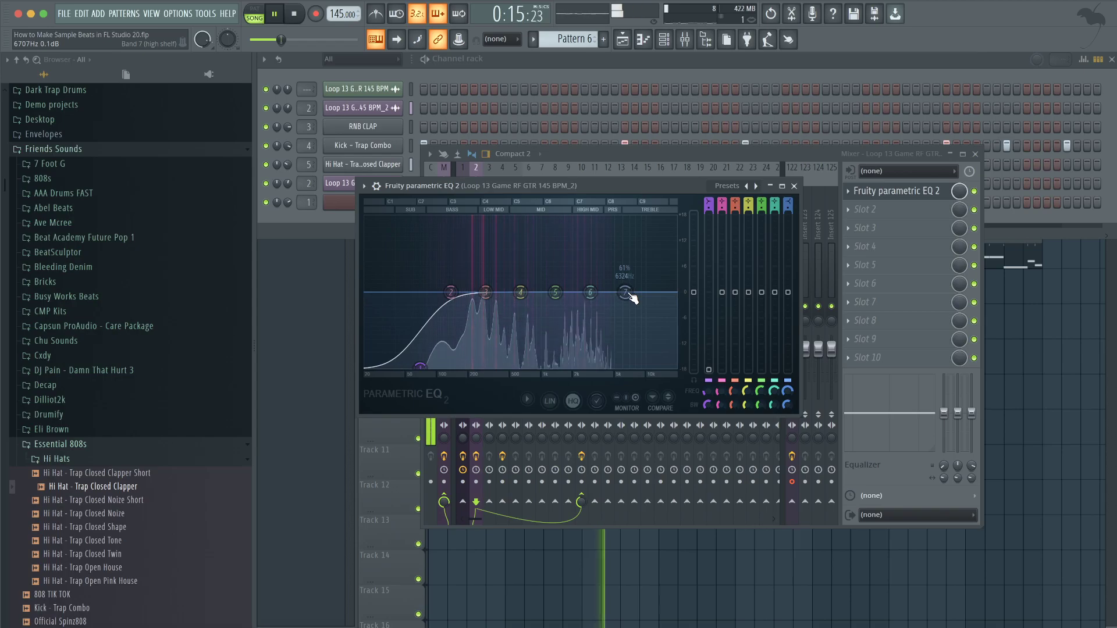
{"action": "left_click", "coordinate": [795, 185]}
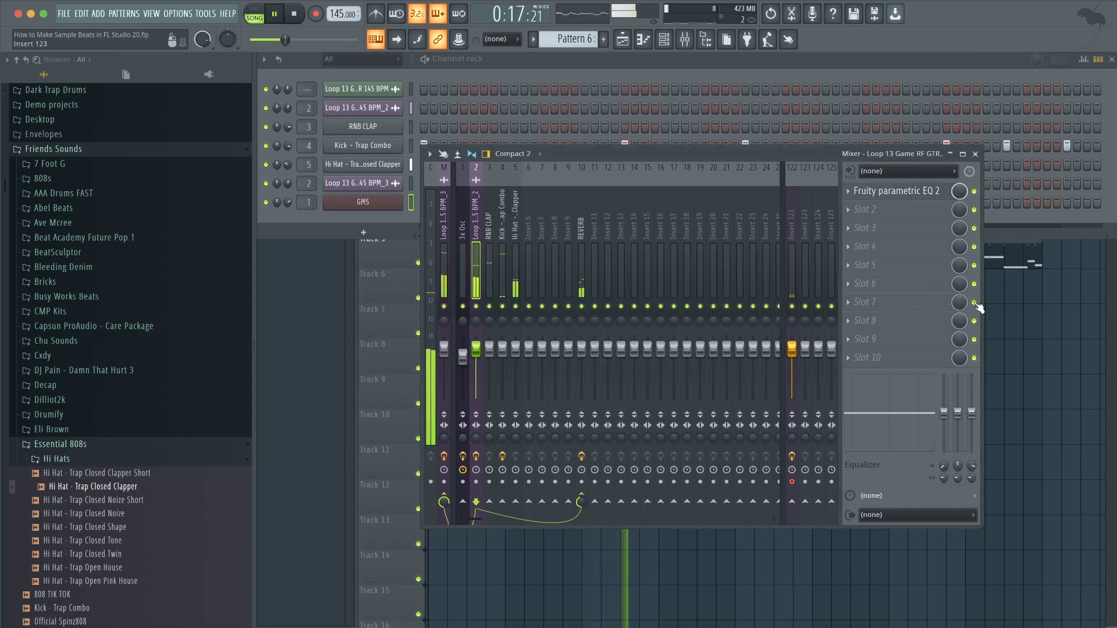
{"action": "key", "text": "F5"}
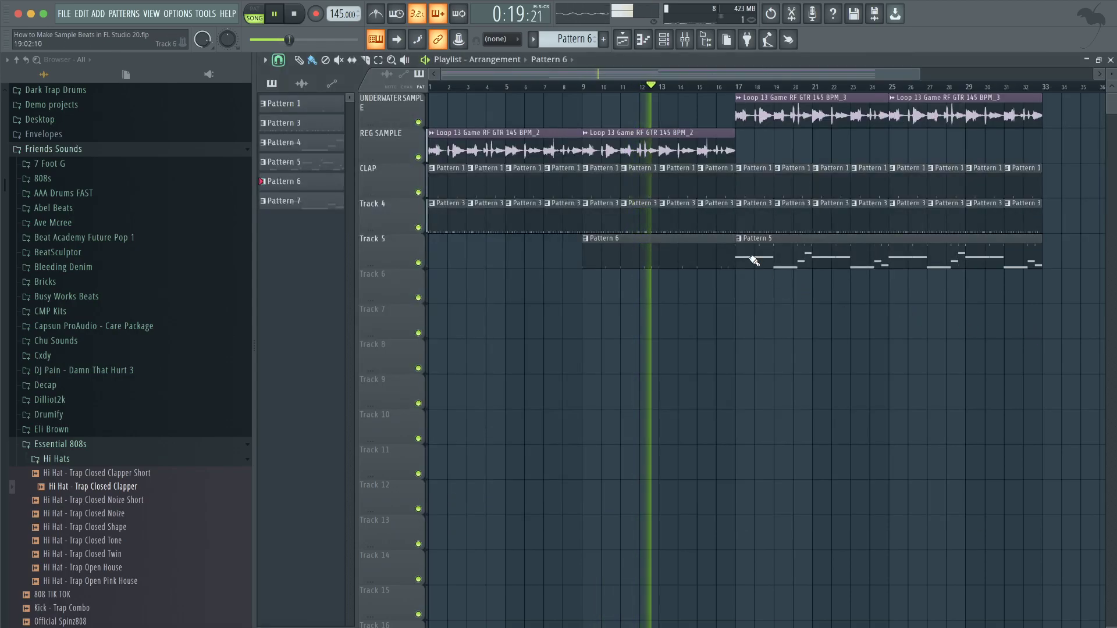
{"action": "left_click", "coordinate": [685, 40]}
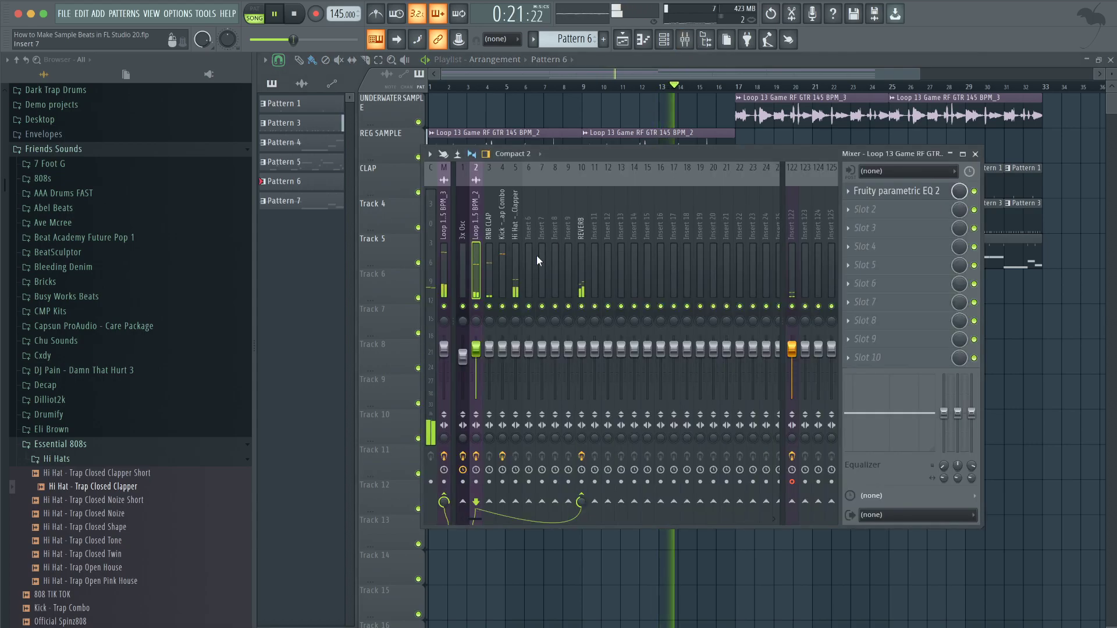
{"action": "key", "text": "F9"}
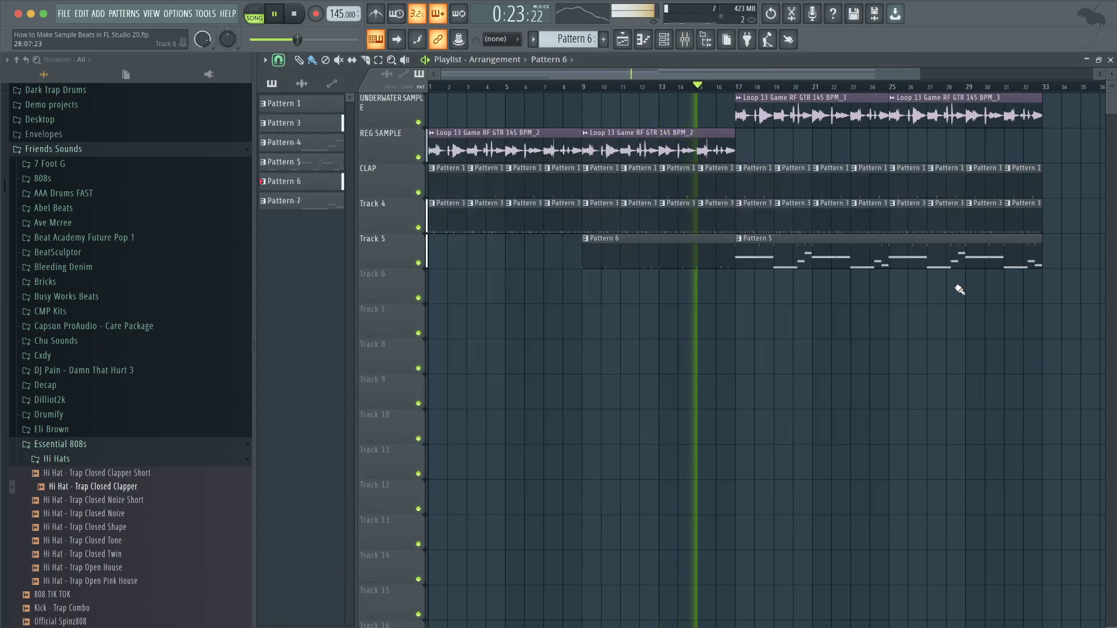
Set the playlist snap to Beat and shorten the last clap, hi-hat and kick clips before bar 17 by one beat
{"action": "scroll", "coordinate": [723, 190], "scroll_direction": "up", "scroll_amount": 2}
{"action": "key", "text": "space"}
{"action": "left_click", "coordinate": [278, 60]}
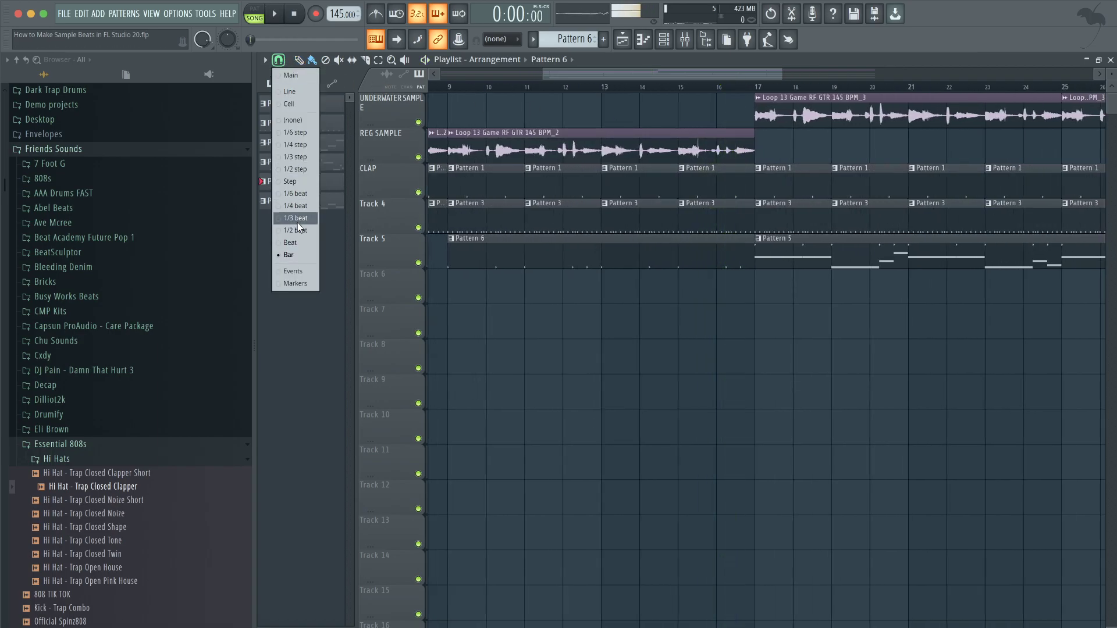
{"action": "left_click", "coordinate": [292, 243]}
{"action": "left_click_drag", "start_coordinate": [750, 183], "coordinate": [745, 302]}
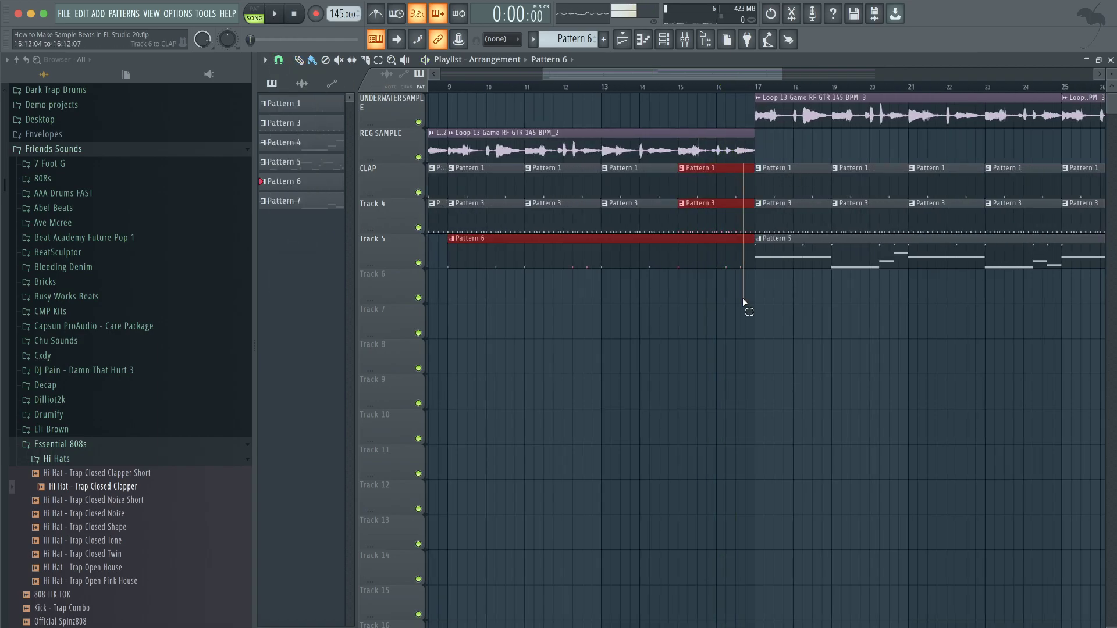
{"action": "scroll", "coordinate": [742, 153], "scroll_direction": "up", "scroll_amount": 3}
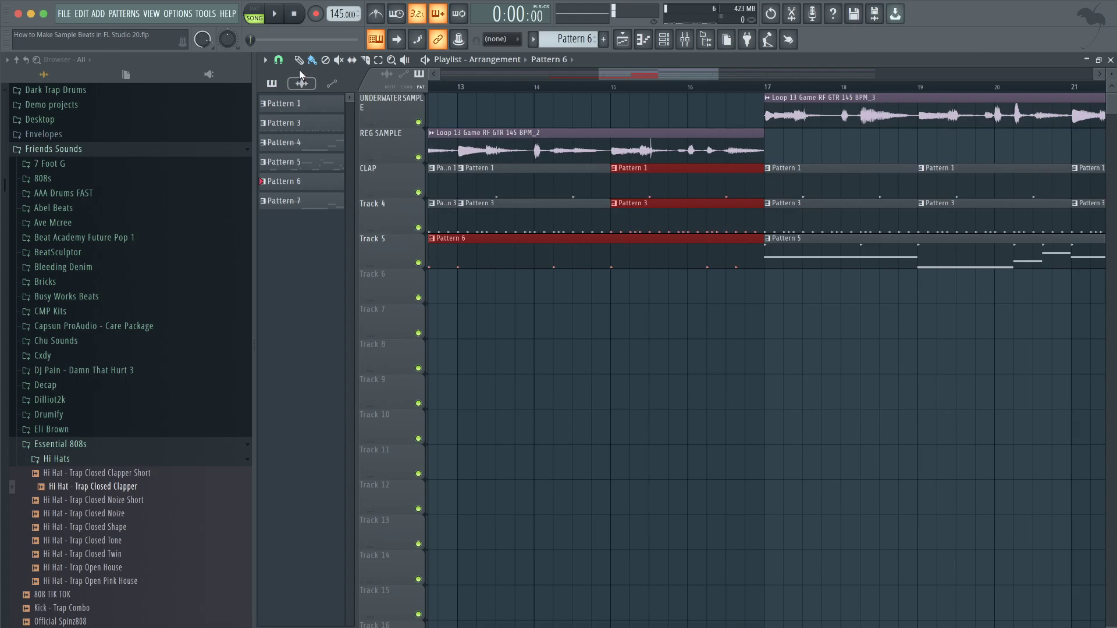
{"action": "left_click", "coordinate": [279, 61]}
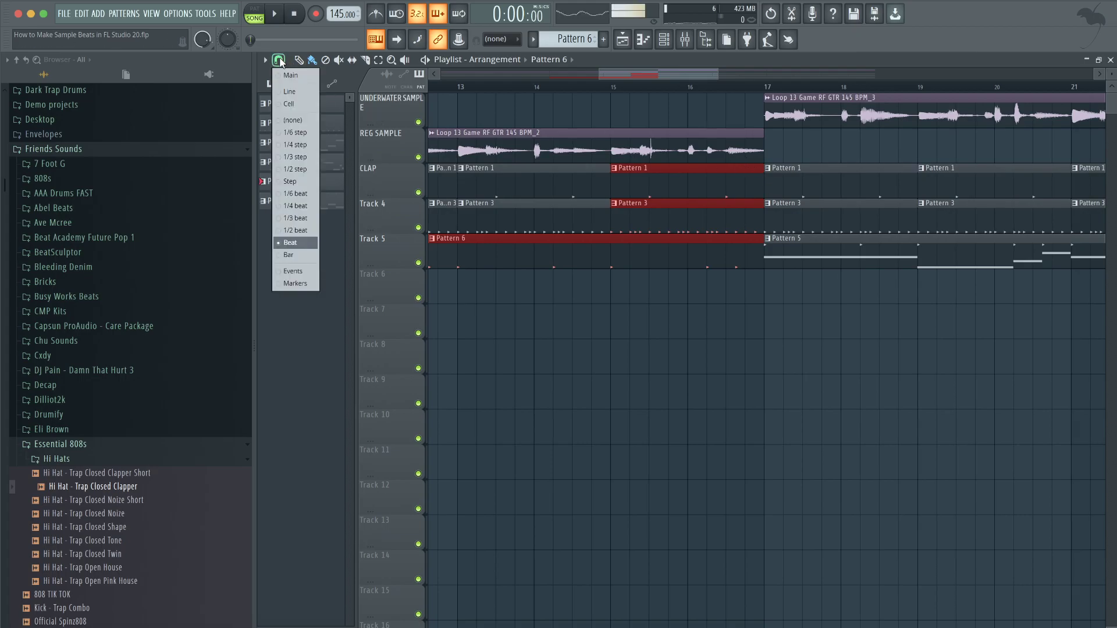
{"action": "left_click", "coordinate": [302, 243]}
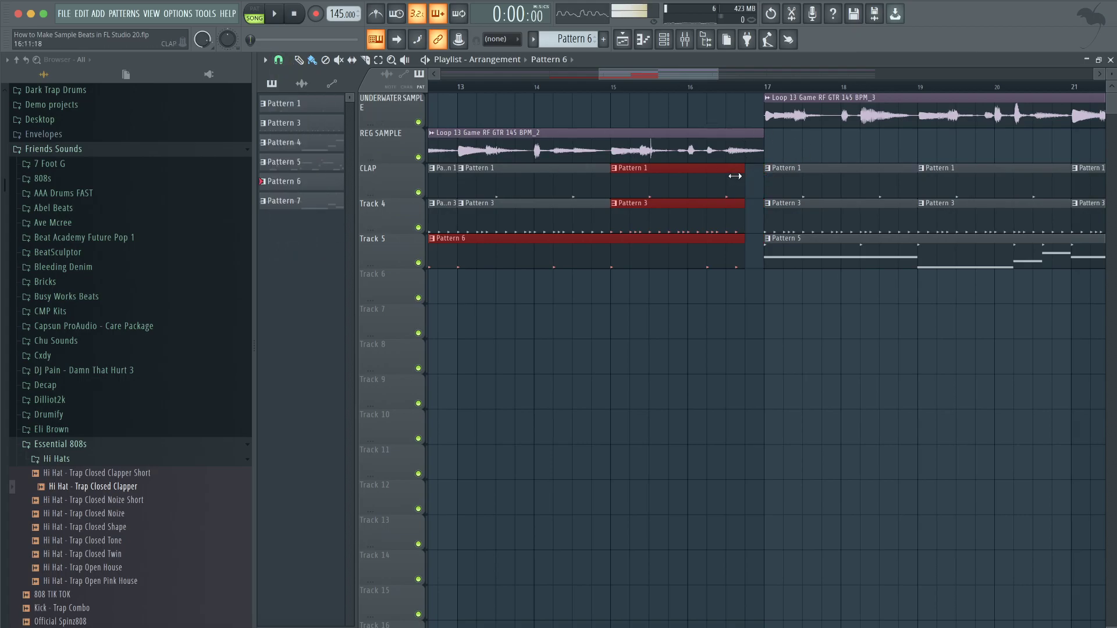
Play the arrangement from about bar 14 to check the drum drop-out leading into bar 17
{"action": "key", "text": "space"}
{"action": "scroll", "coordinate": [744, 122], "scroll_direction": "down", "scroll_amount": 1}
{"action": "scroll", "coordinate": [745, 122], "scroll_direction": "down", "scroll_amount": 2}
{"action": "key", "text": "space"}
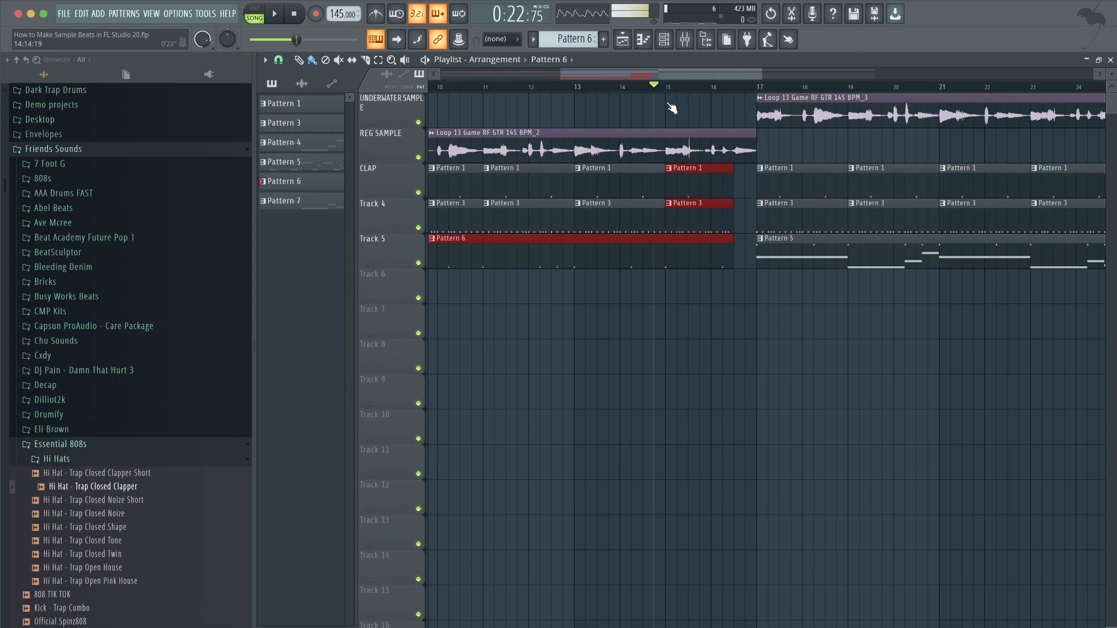
{"action": "scroll", "coordinate": [705, 187], "scroll_direction": "down", "scroll_amount": 3}
{"action": "key", "text": "space"}
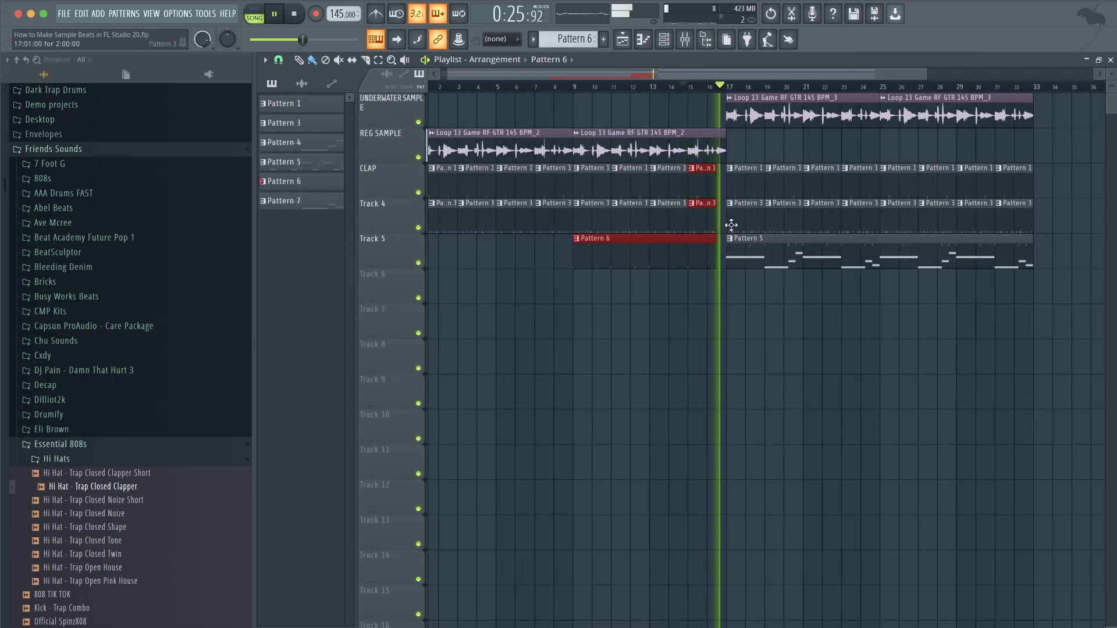
Open the GMS bass synth and set its filter resonance to 0.55 and its envelope amount to 0.41
{"action": "left_click", "coordinate": [678, 39]}
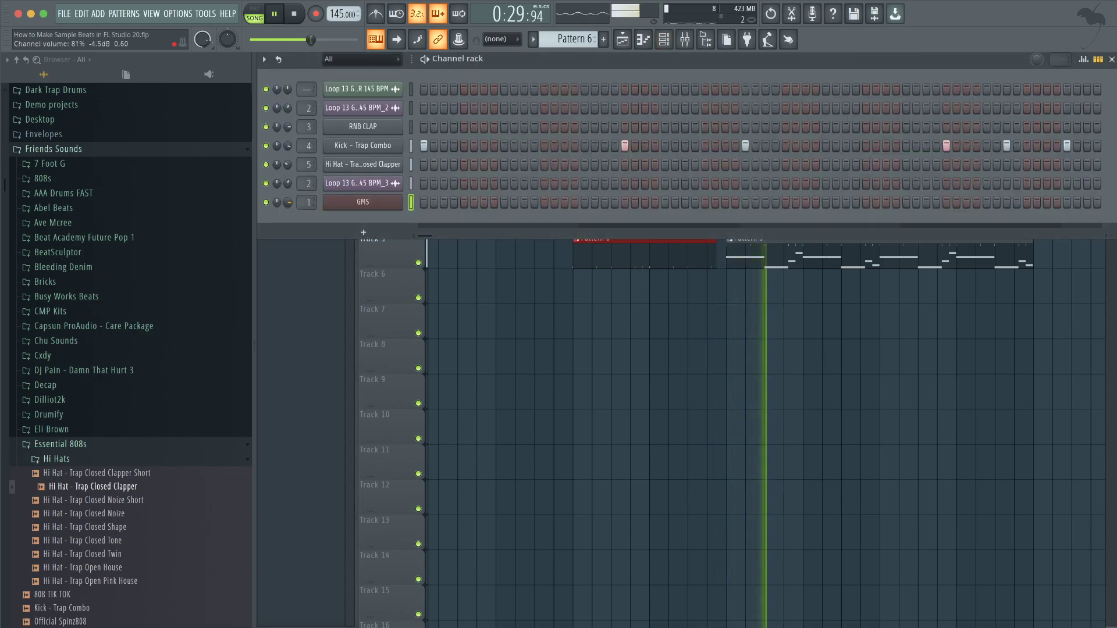
{"action": "left_click", "coordinate": [344, 202]}
{"action": "left_click_drag", "start_coordinate": [399, 376], "coordinate": [399, 356]}
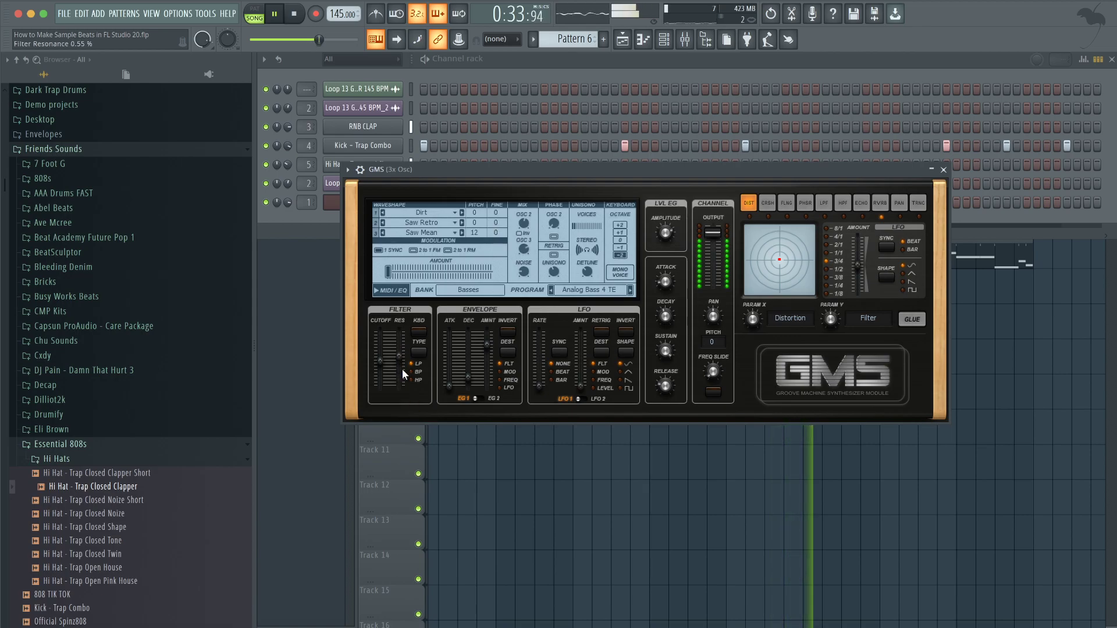
{"action": "left_click_drag", "start_coordinate": [487, 352], "coordinate": [488, 363]}
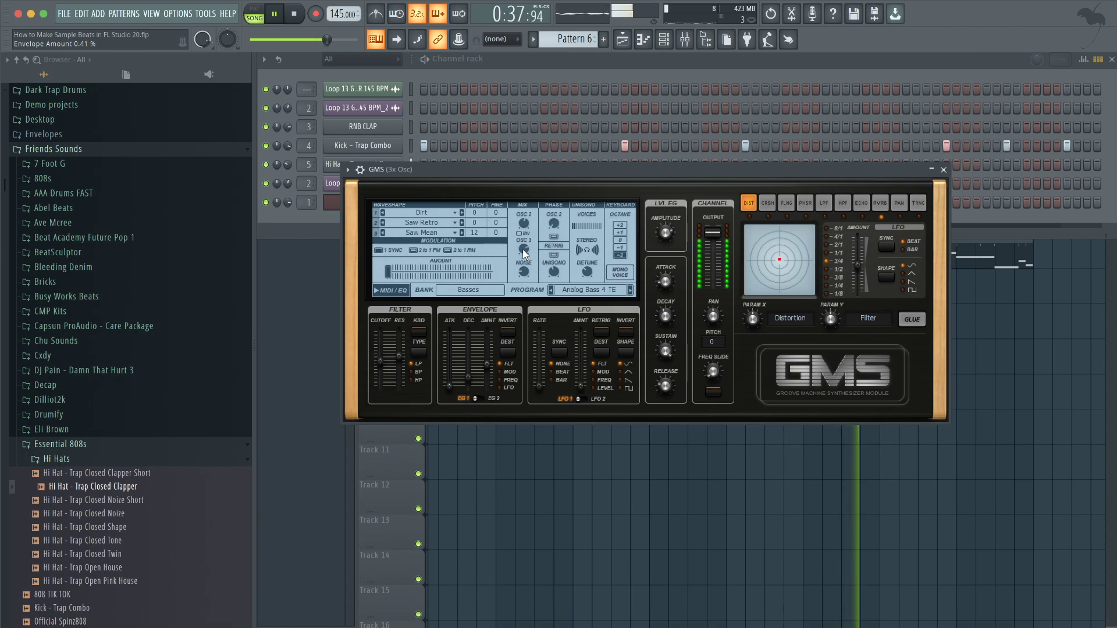
Switch GMS to 2 to 1 FM modulation with an amount of 0.53 and close the synth
{"action": "left_click", "coordinate": [413, 250]}
{"action": "left_click_drag", "start_coordinate": [438, 271], "coordinate": [435, 272]}
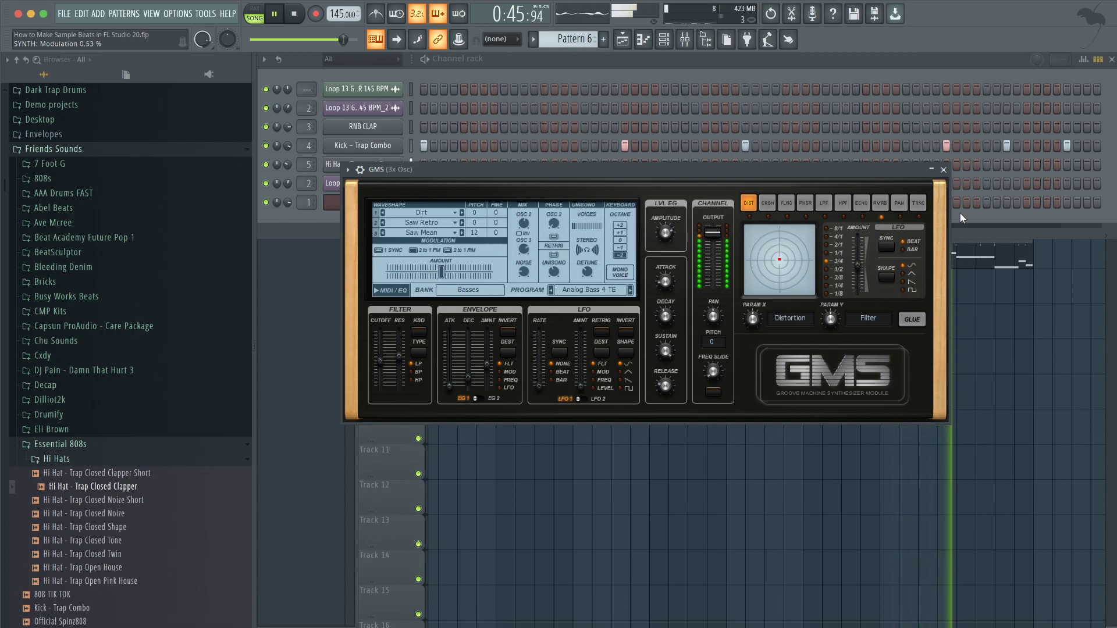
{"action": "left_click", "coordinate": [943, 169]}
{"action": "key", "text": "F6"}
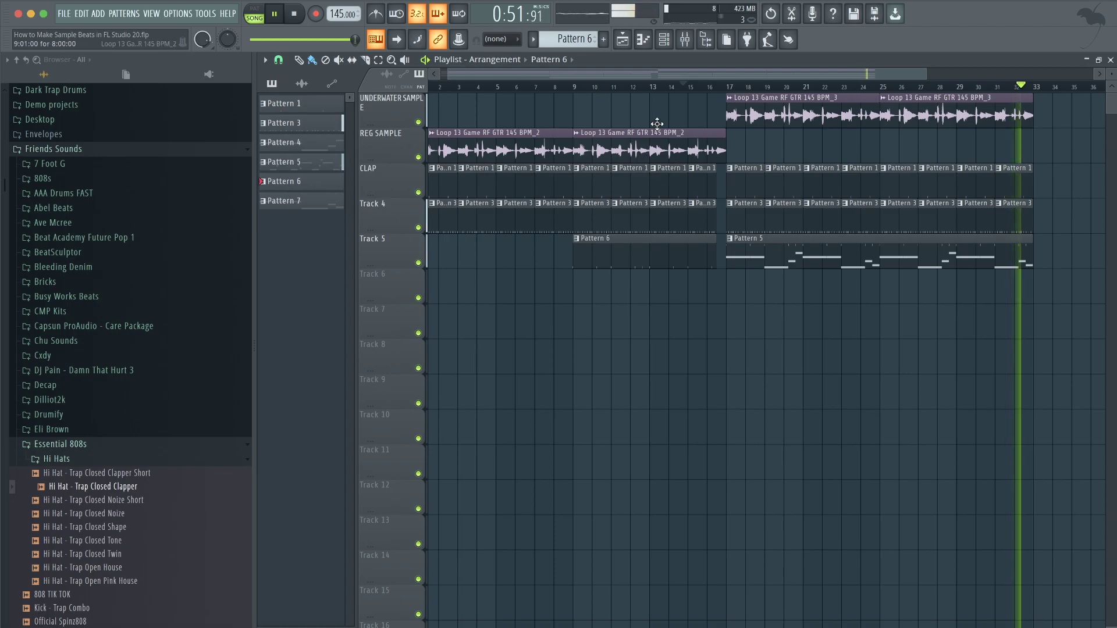
Check the mixer levels during playback and save the project
{"action": "left_click", "coordinate": [685, 39]}
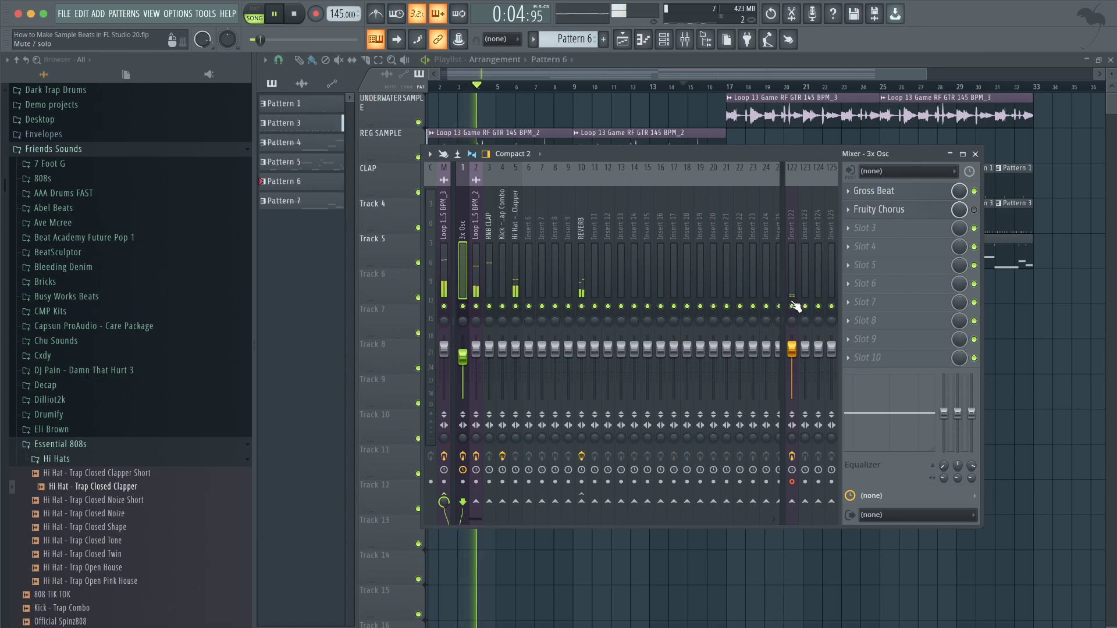
{"action": "key", "text": "F9"}
{"action": "key", "text": "ctrl+s"}
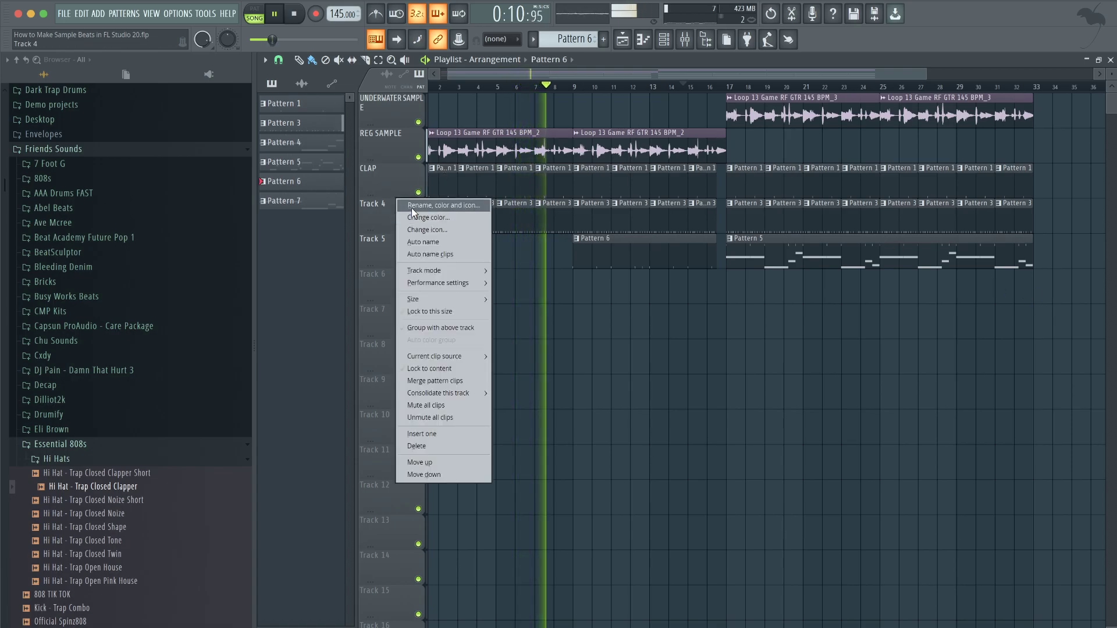
Rename playlist Track 4 as HI HATS
{"action": "left_click", "coordinate": [411, 207]}
{"action": "type", "text": "HI HATS"}
{"action": "key", "text": "Return"}
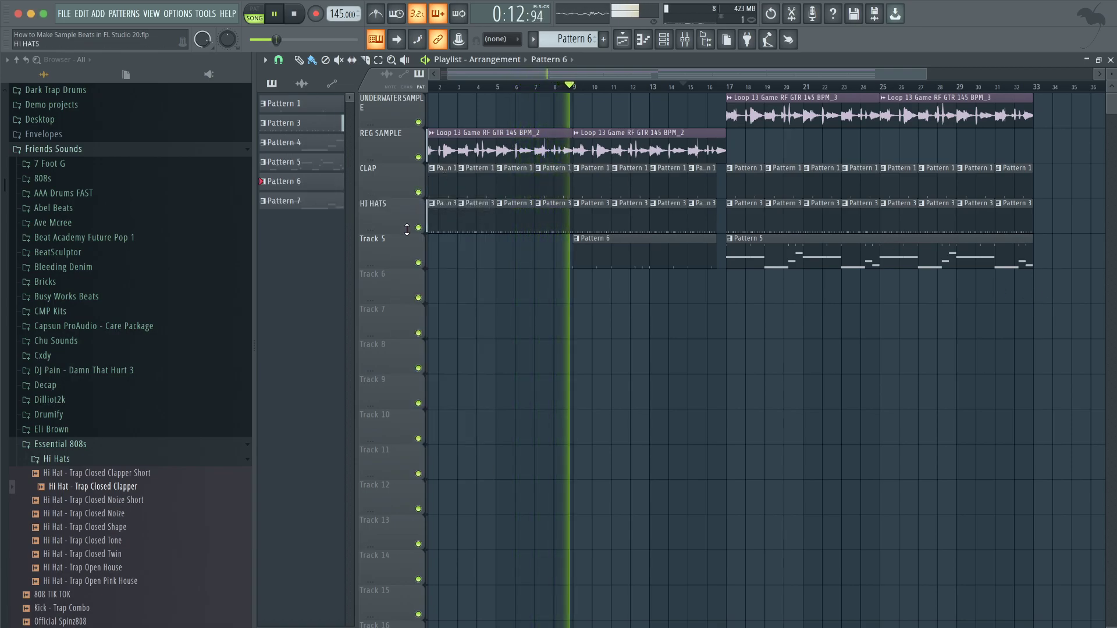
Rename playlist Track 5 as KICK/BASS
{"action": "right_click", "coordinate": [407, 234]}
{"action": "left_click", "coordinate": [428, 243]}
{"action": "type", "text": "KICKS"}
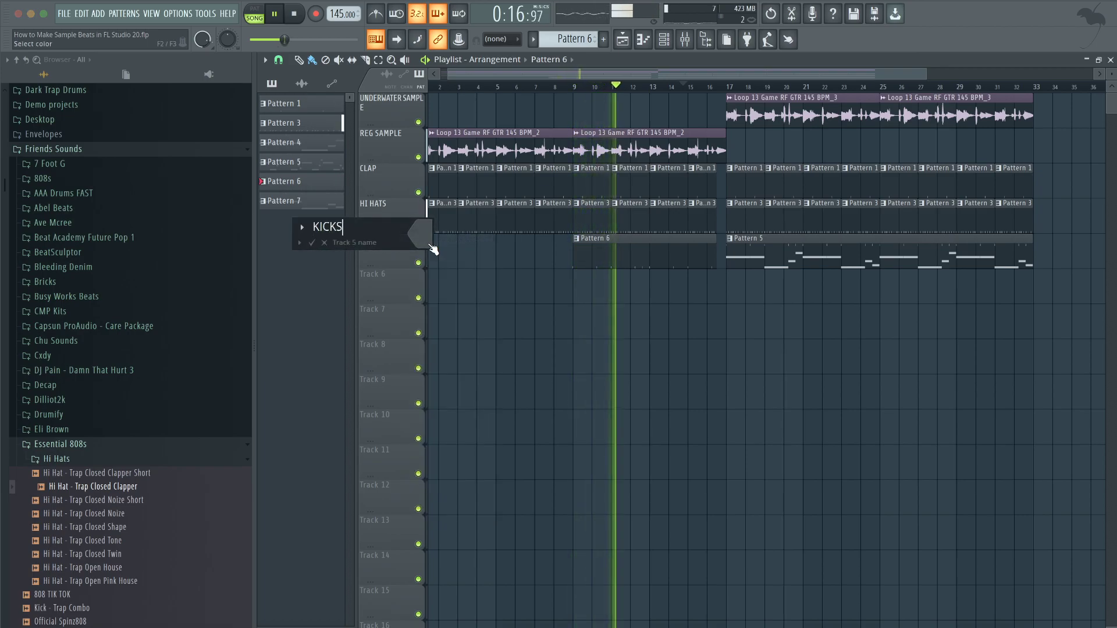
{"action": "key", "text": "BackSpace"}
{"action": "type", "text": "/BASS"}
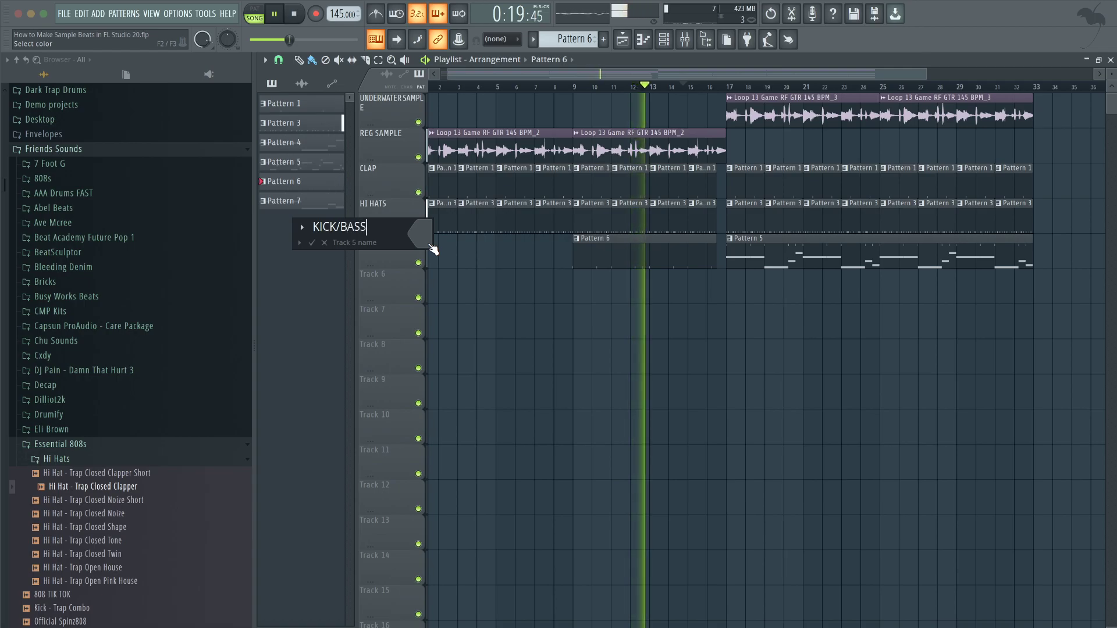
{"action": "key", "text": "Return"}
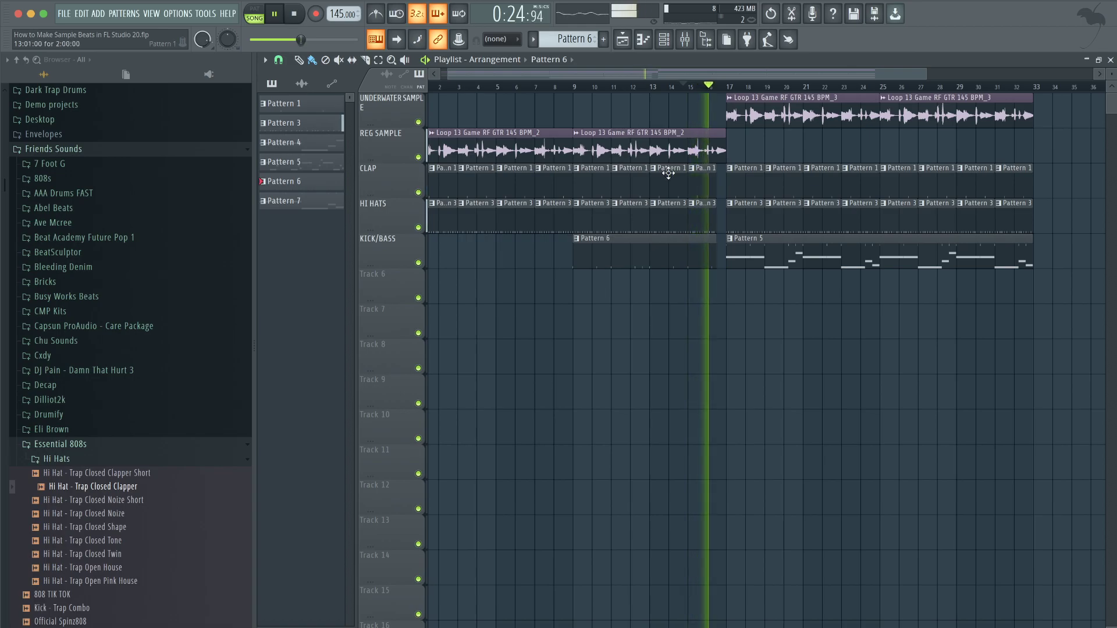
Try L2 Stereo in the third effect slot of the 3x Osc mixer track
{"action": "left_click", "coordinate": [686, 40]}
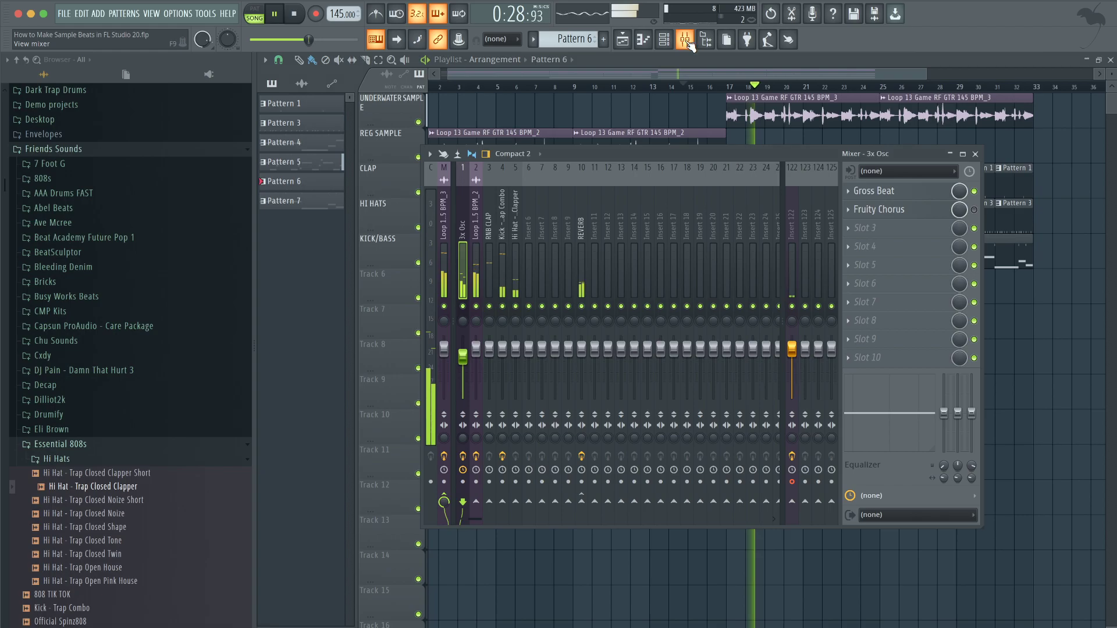
{"action": "left_click", "coordinate": [872, 230]}
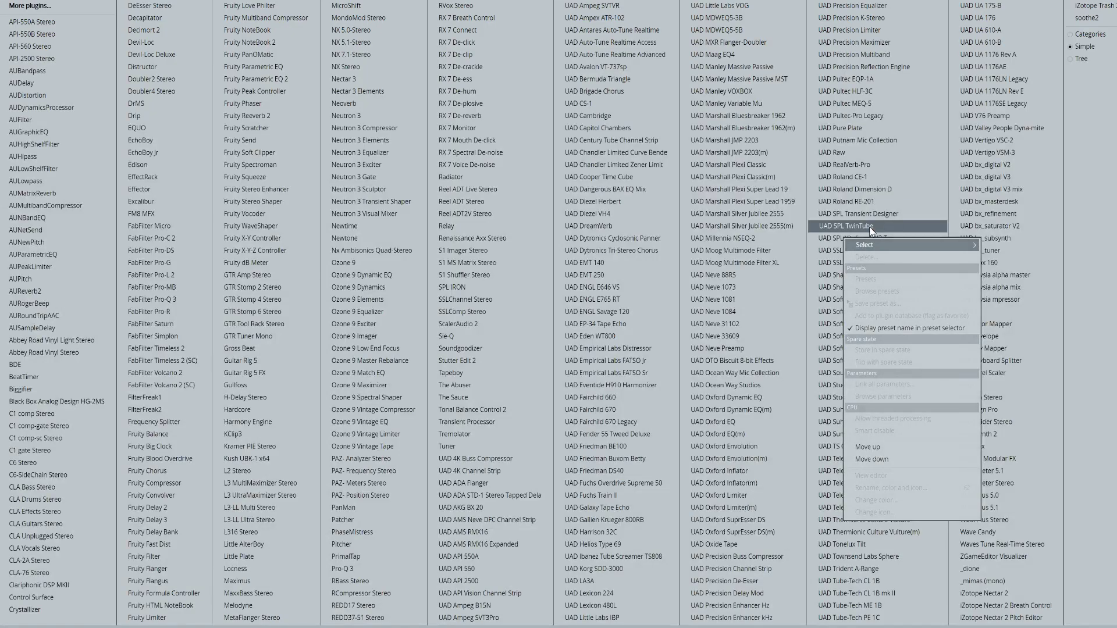
{"action": "left_click", "coordinate": [277, 468]}
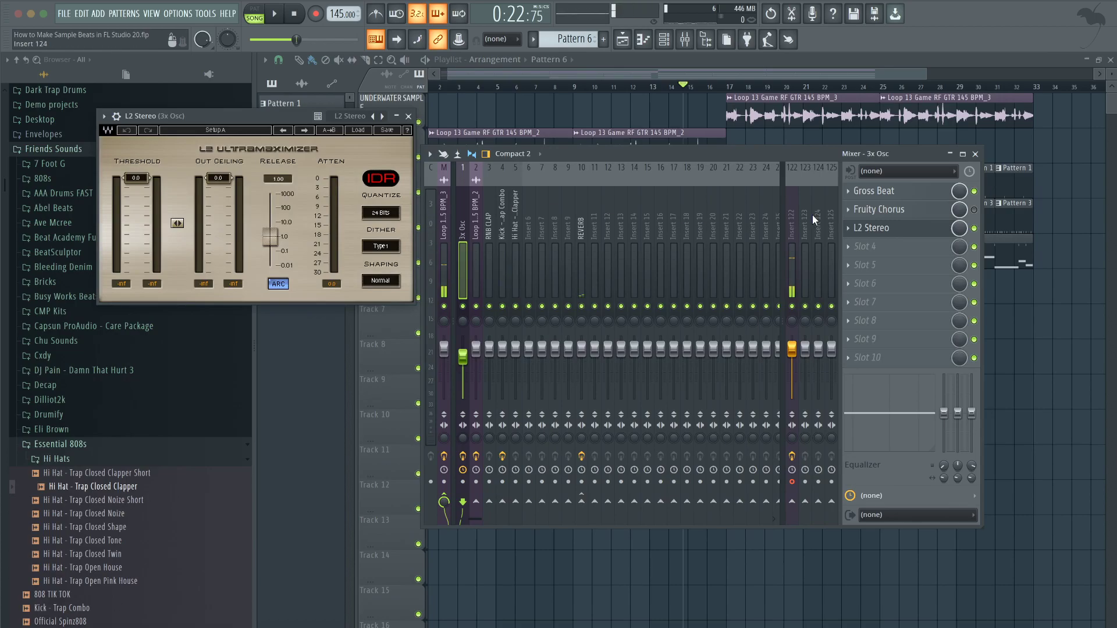
Replace L2 Stereo with Fruity Limiter in the third effect slot of the 3x Osc mixer track
{"action": "left_click", "coordinate": [854, 234]}
{"action": "mouse_move", "coordinate": [865, 250]}
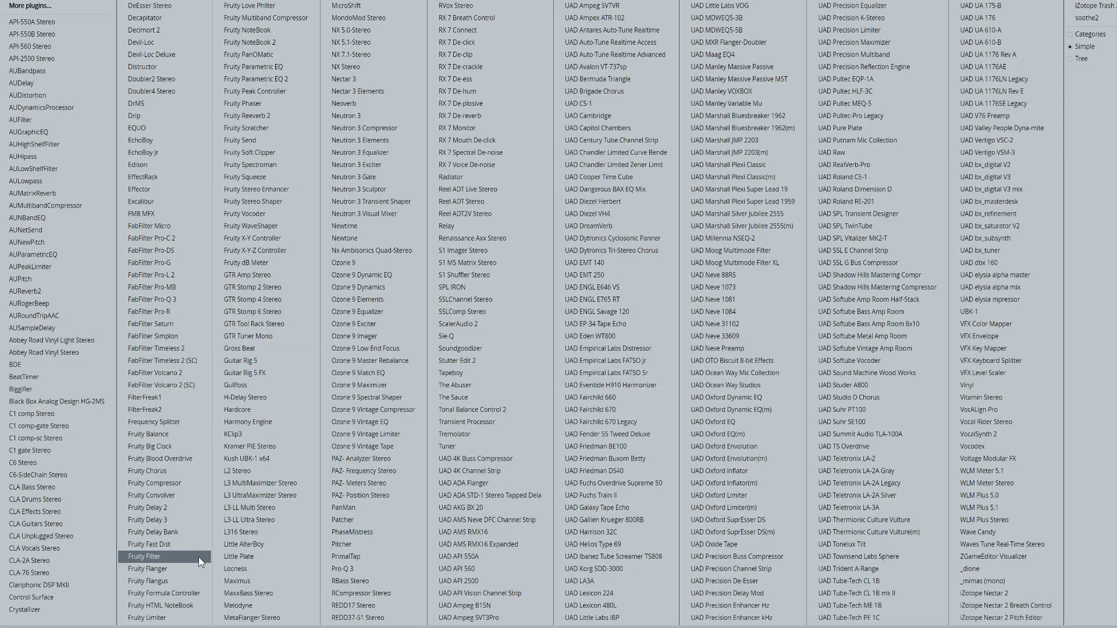
{"action": "left_click", "coordinate": [178, 618]}
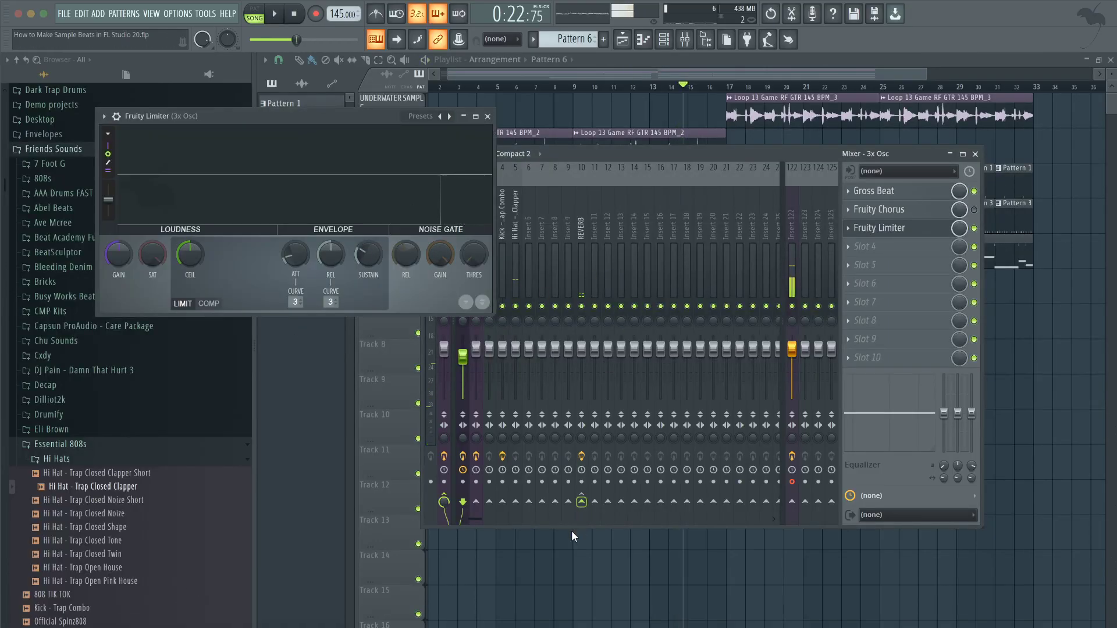
Play the selected bars 17 to 19, lower the Fruity Limiter ceiling to about -18.3 dB and close the limiter
{"action": "key", "text": "F9"}
{"action": "left_click_drag", "start_coordinate": [744, 91], "coordinate": [785, 90]}
{"action": "left_click", "coordinate": [690, 45]}
{"action": "key", "text": "space"}
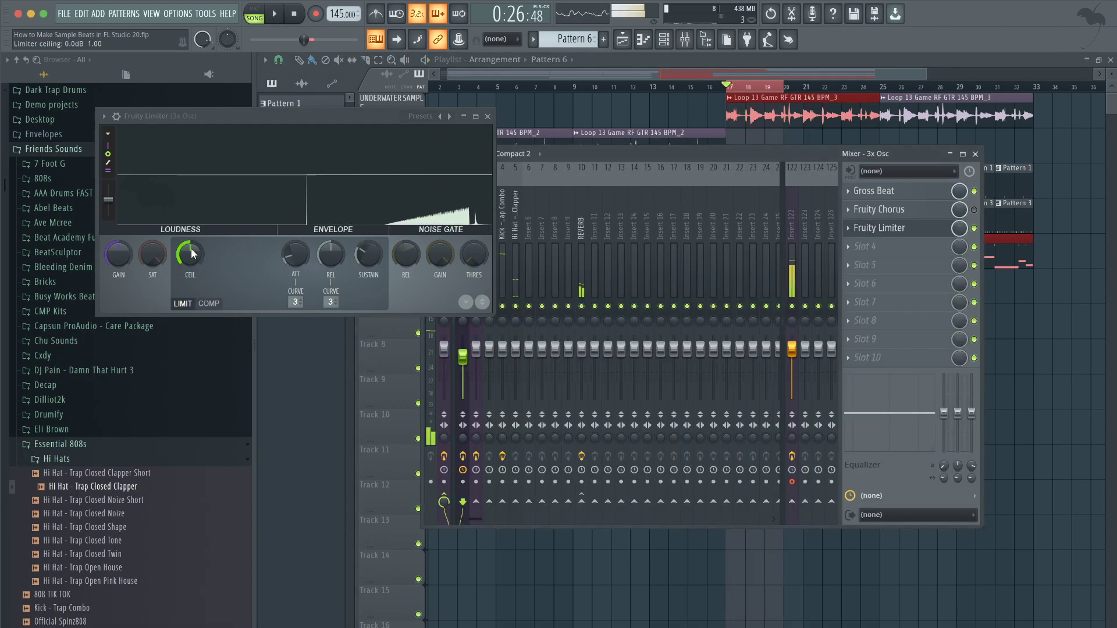
{"action": "left_click_drag", "start_coordinate": [189, 254], "coordinate": [190, 291]}
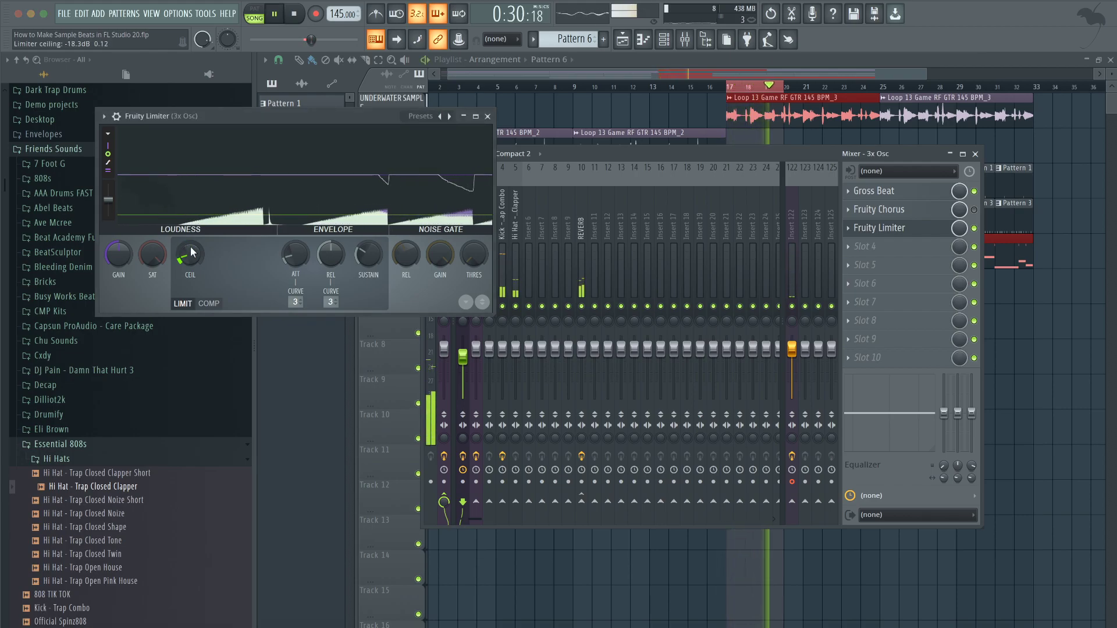
{"action": "left_click", "coordinate": [488, 117]}
{"action": "key", "text": "F9"}
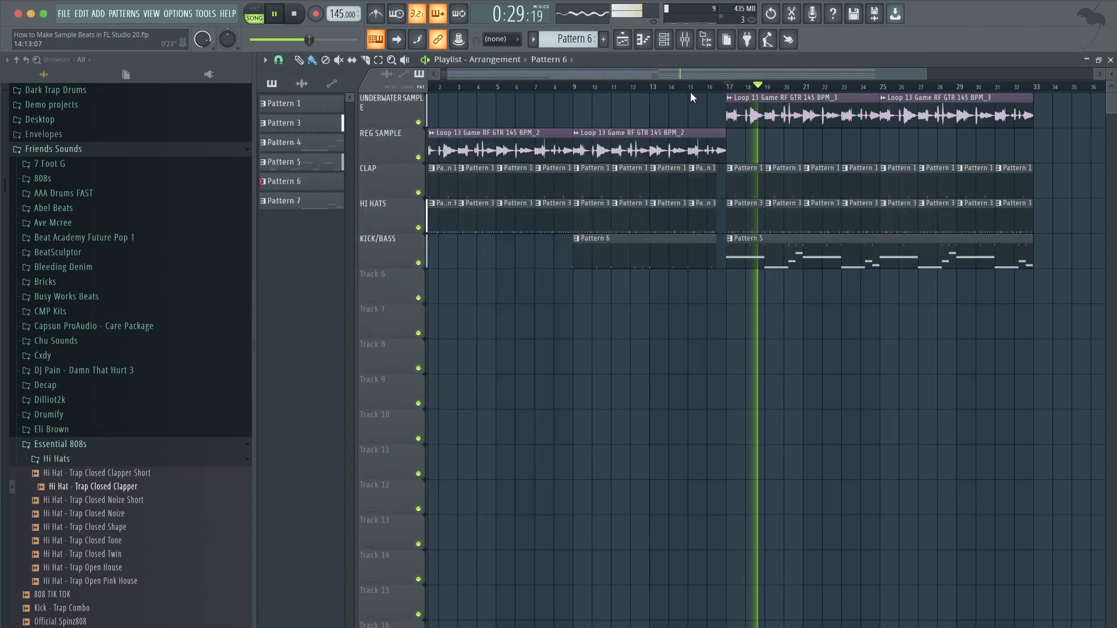
Load Fruity parametric EQ 2 on the Kick - Trap Combo mixer track, cut the highs with band 7 and close it
{"action": "left_click", "coordinate": [687, 41]}
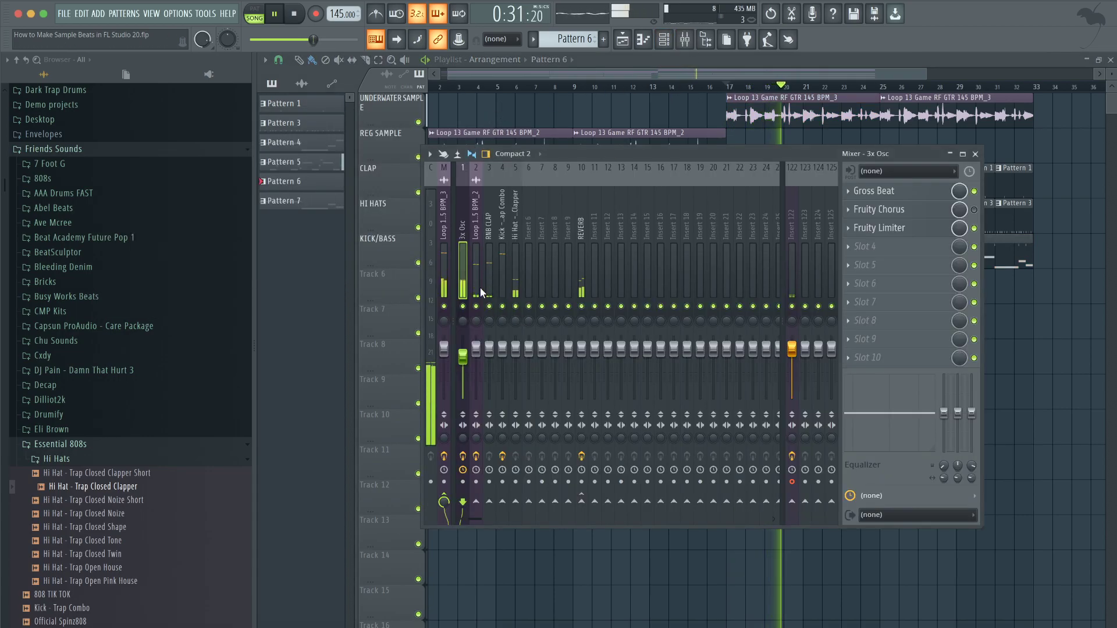
{"action": "left_click", "coordinate": [504, 271]}
{"action": "left_click", "coordinate": [875, 210]}
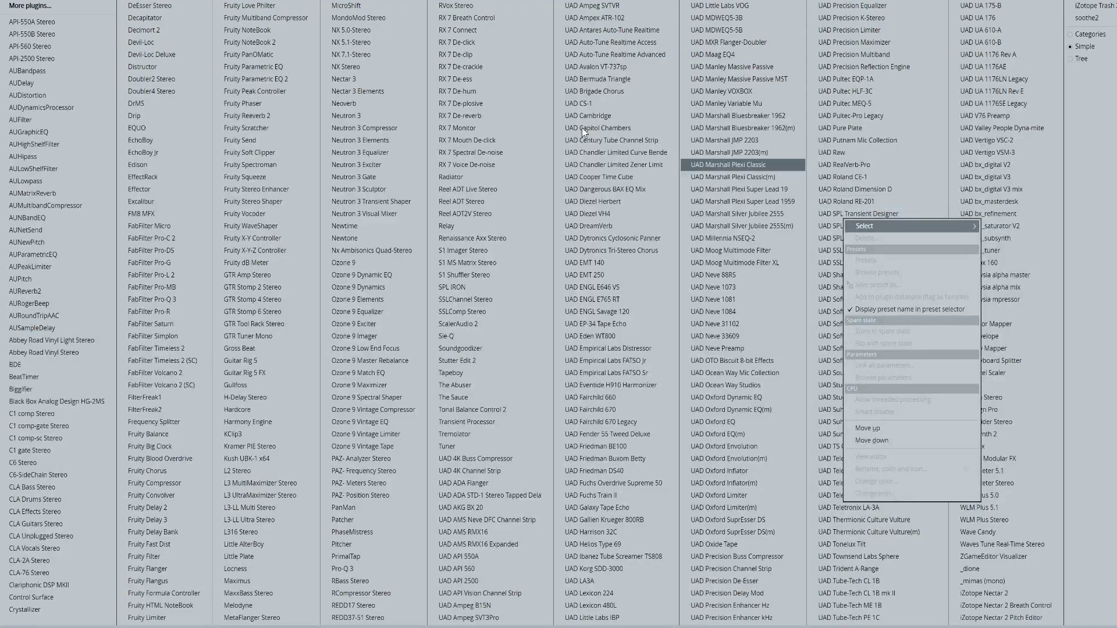
{"action": "left_click", "coordinate": [294, 78]}
{"action": "left_click_drag", "start_coordinate": [576, 243], "coordinate": [461, 315]}
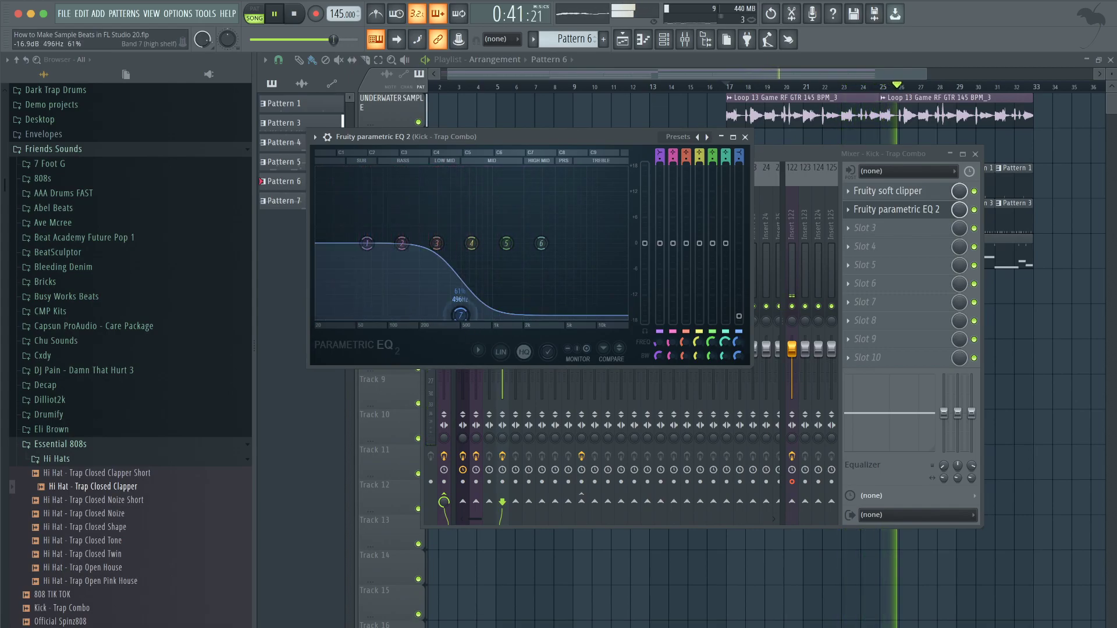
{"action": "left_click_drag", "start_coordinate": [460, 315], "coordinate": [492, 320]}
{"action": "left_click", "coordinate": [744, 136]}
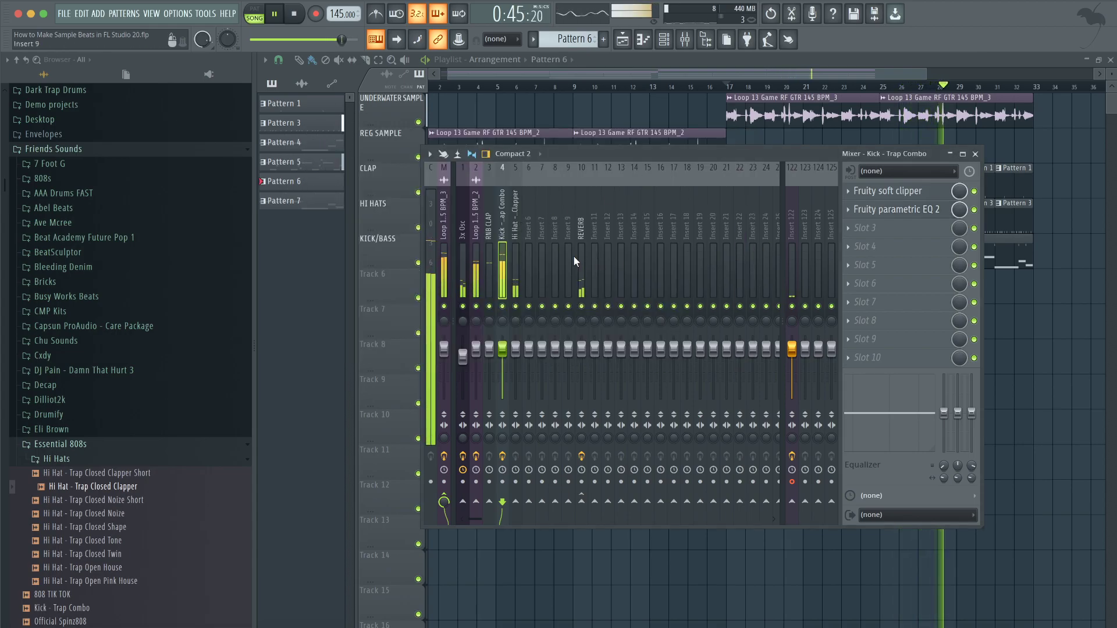
{"action": "right_click", "coordinate": [1052, 320]}
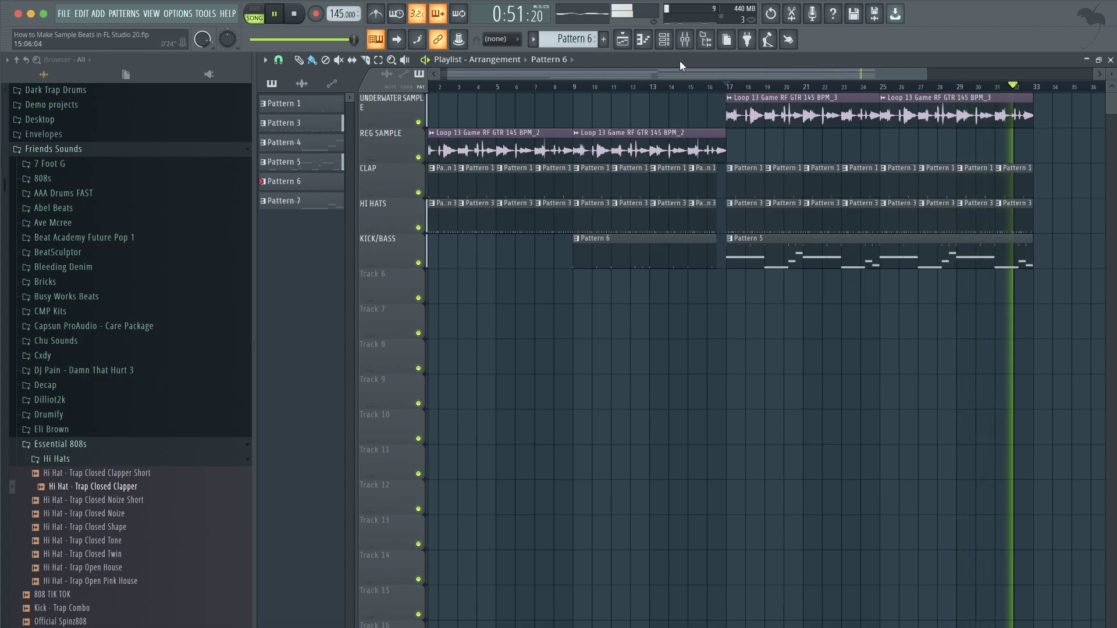
Replay from bar 17 to check the bass level and switch off Gross Beat on the 3x Osc mixer track
{"action": "left_click", "coordinate": [685, 39]}
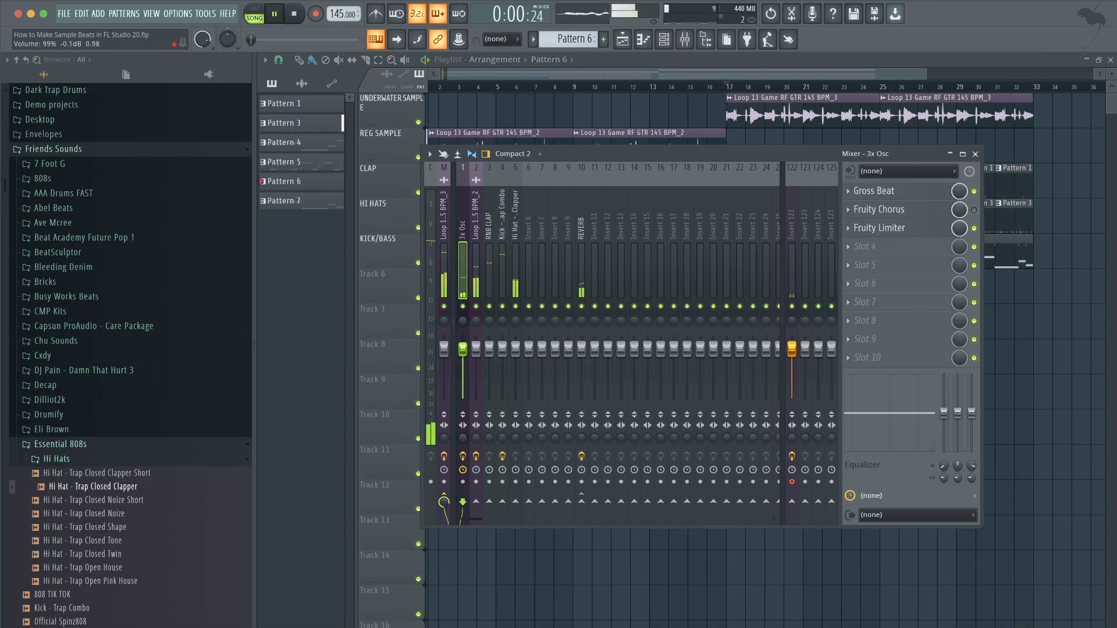
{"action": "left_click", "coordinate": [742, 57]}
{"action": "left_click", "coordinate": [728, 87]}
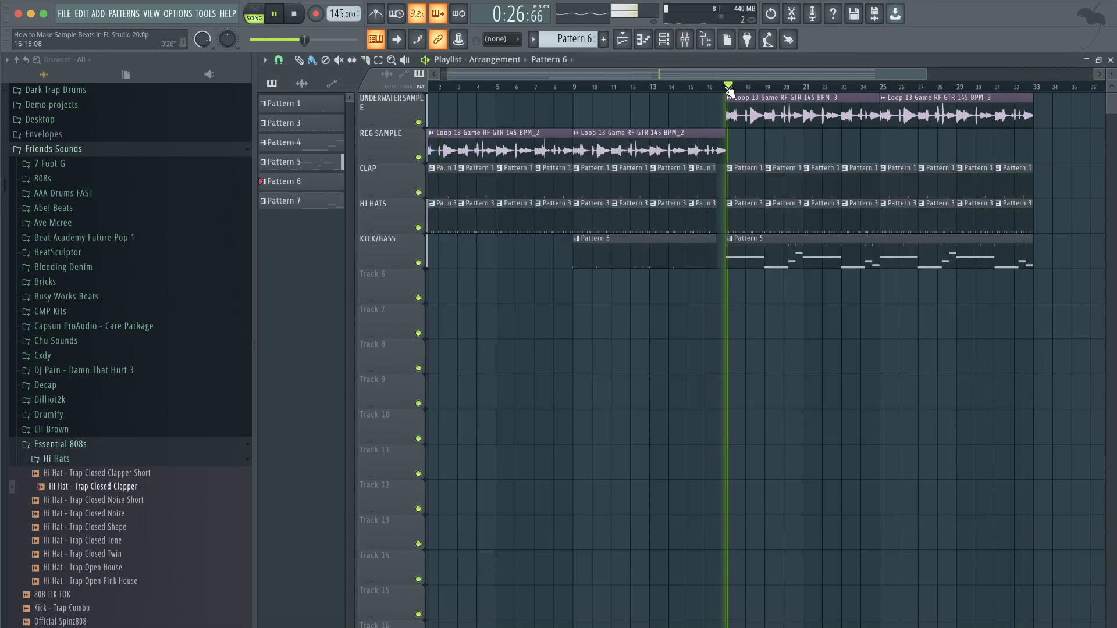
{"action": "left_click", "coordinate": [685, 39]}
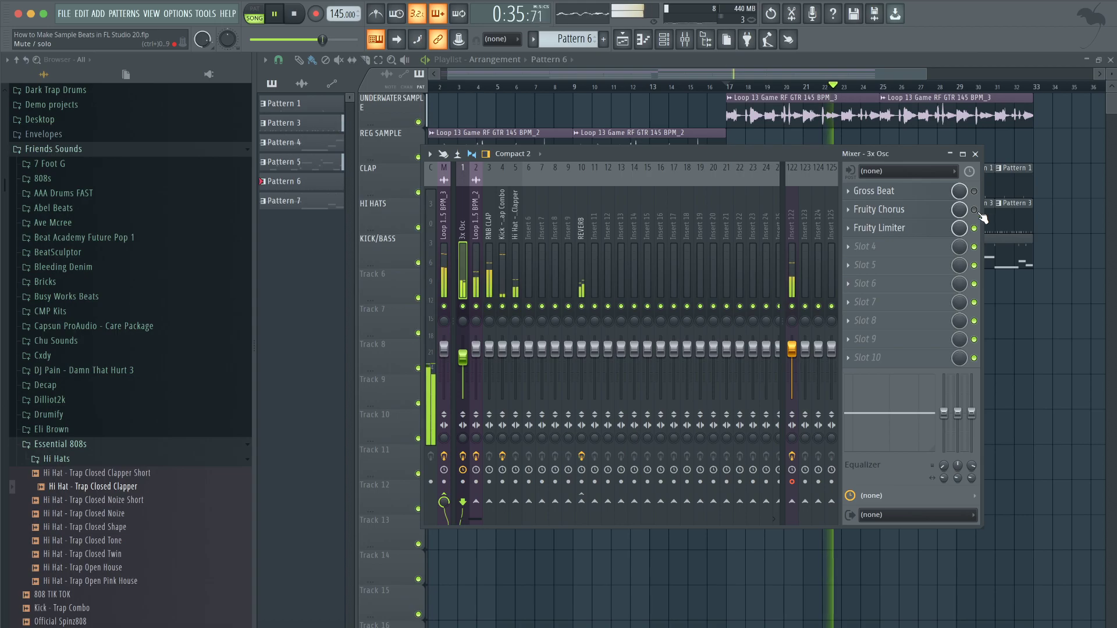
{"action": "key", "text": "F9"}
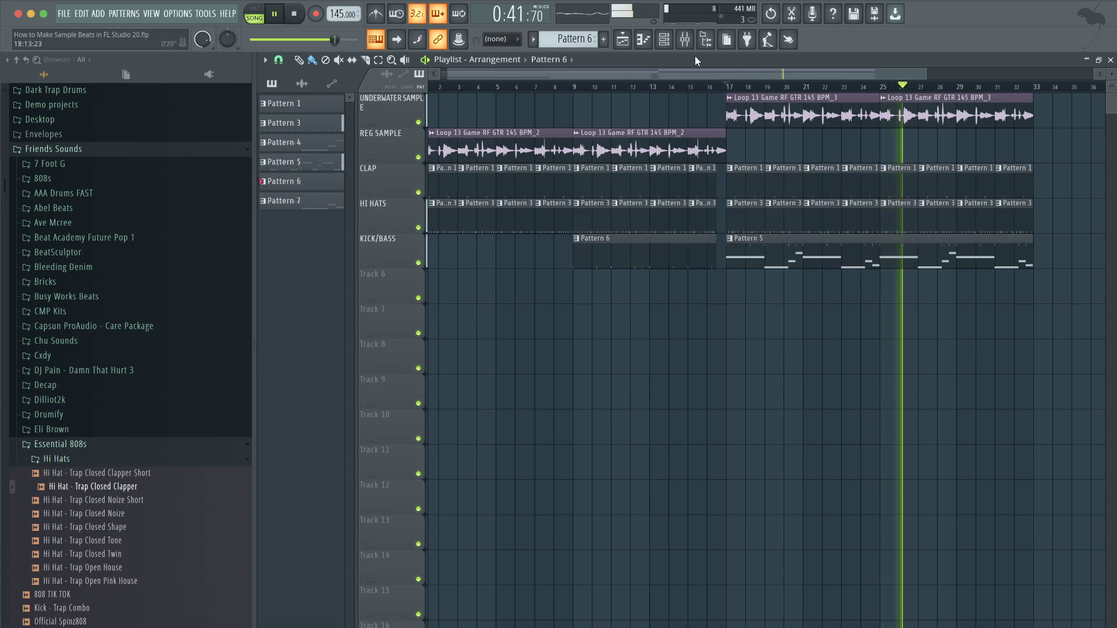
Review the Kick - Trap Combo channel's miscellaneous, envelope and sample settings, and close its window
{"action": "left_click", "coordinate": [664, 39]}
{"action": "left_click", "coordinate": [362, 146]}
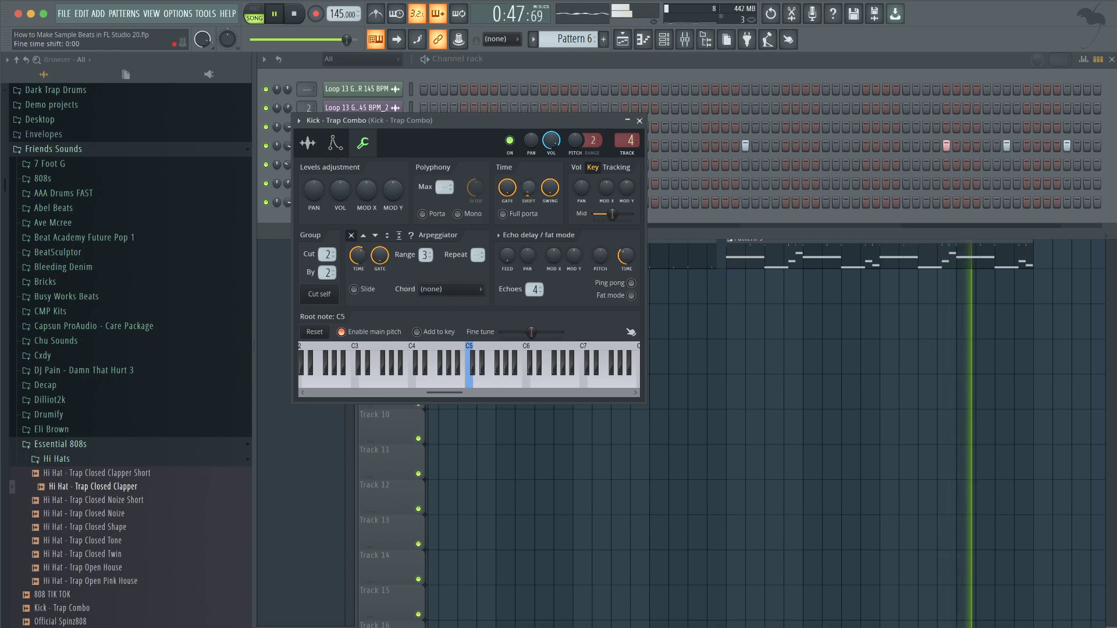
{"action": "left_click", "coordinate": [336, 143]}
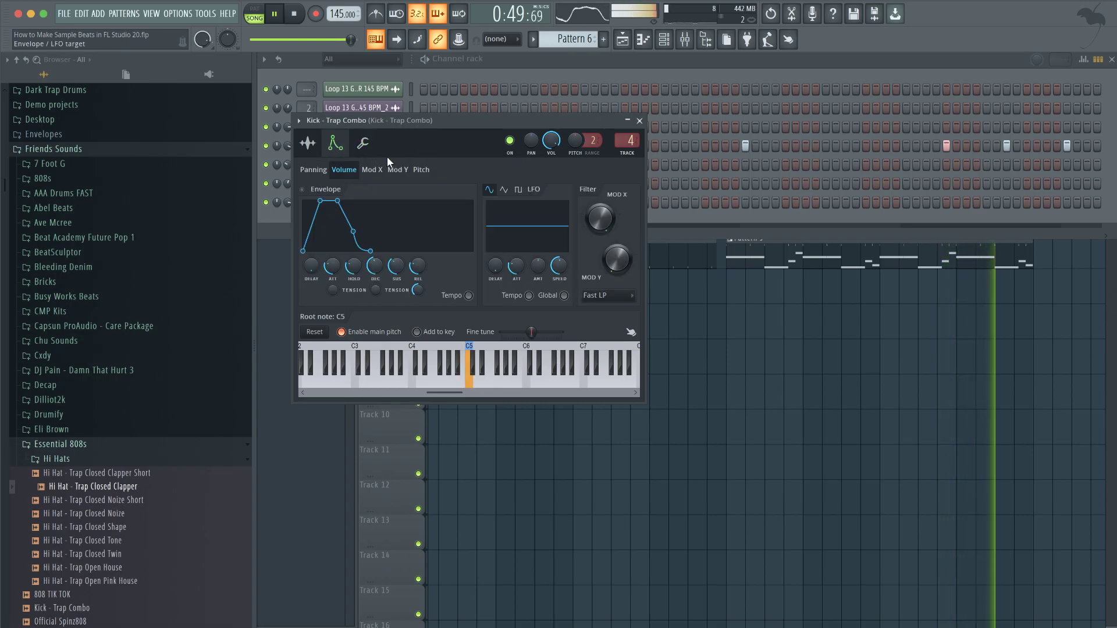
{"action": "left_click", "coordinate": [362, 142]}
{"action": "left_click", "coordinate": [307, 142]}
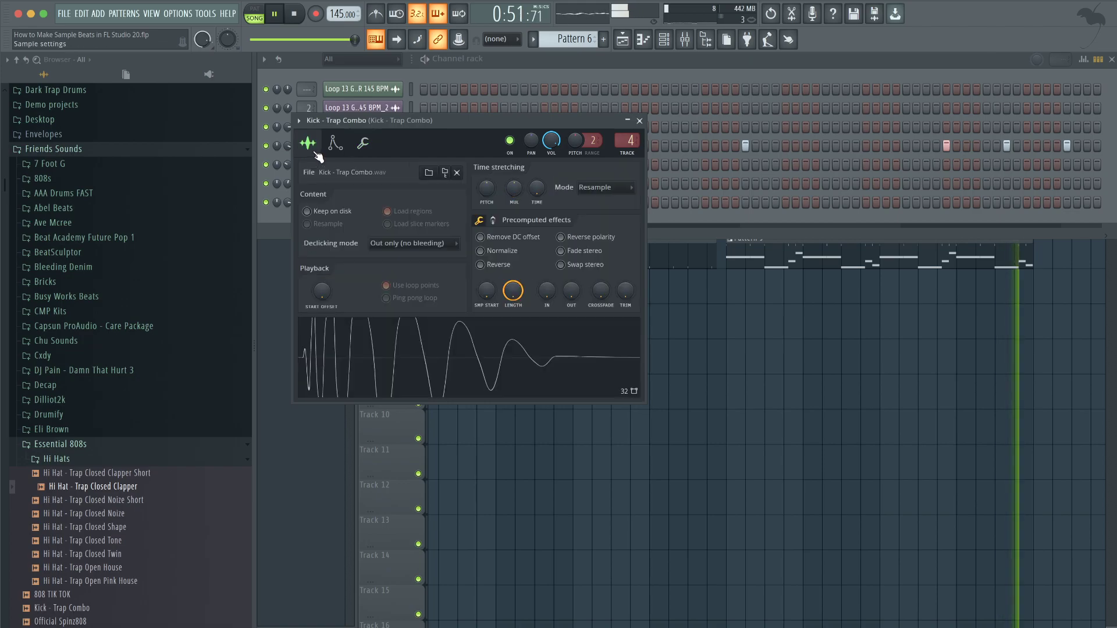
{"action": "left_click", "coordinate": [640, 121]}
Save the project as a new numbered version and return to the playlist arrangement
{"action": "key", "text": "ctrl+s"}
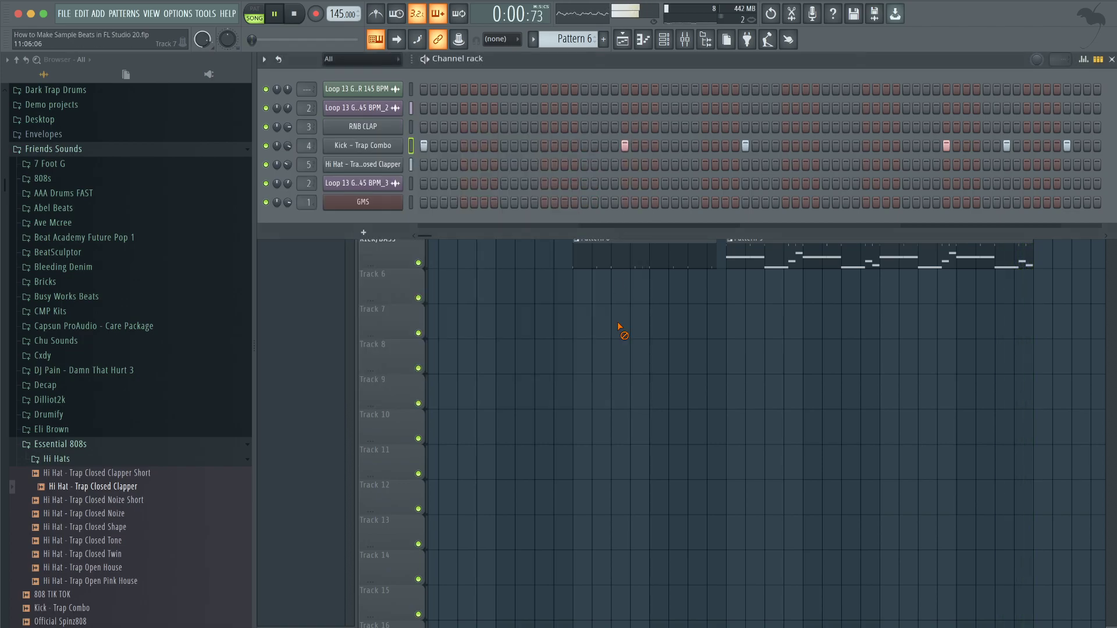
{"action": "key", "text": "F5"}
{"action": "key", "text": "ctrl+n"}
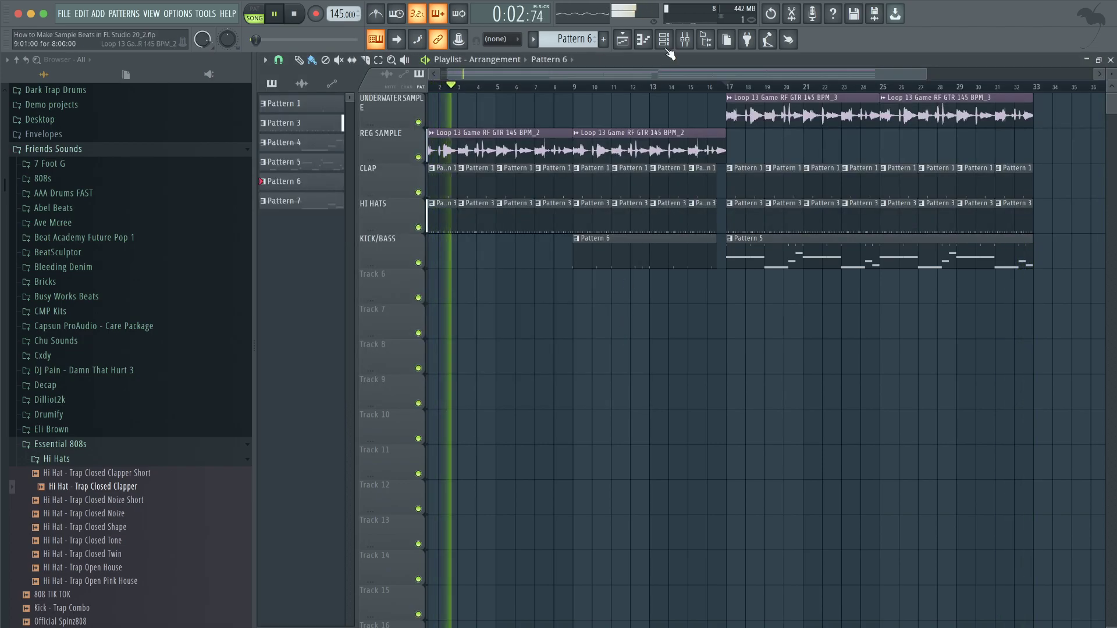
Check the track levels in the mixer during playback, stop the song and close the mixer
{"action": "key", "text": "F9"}
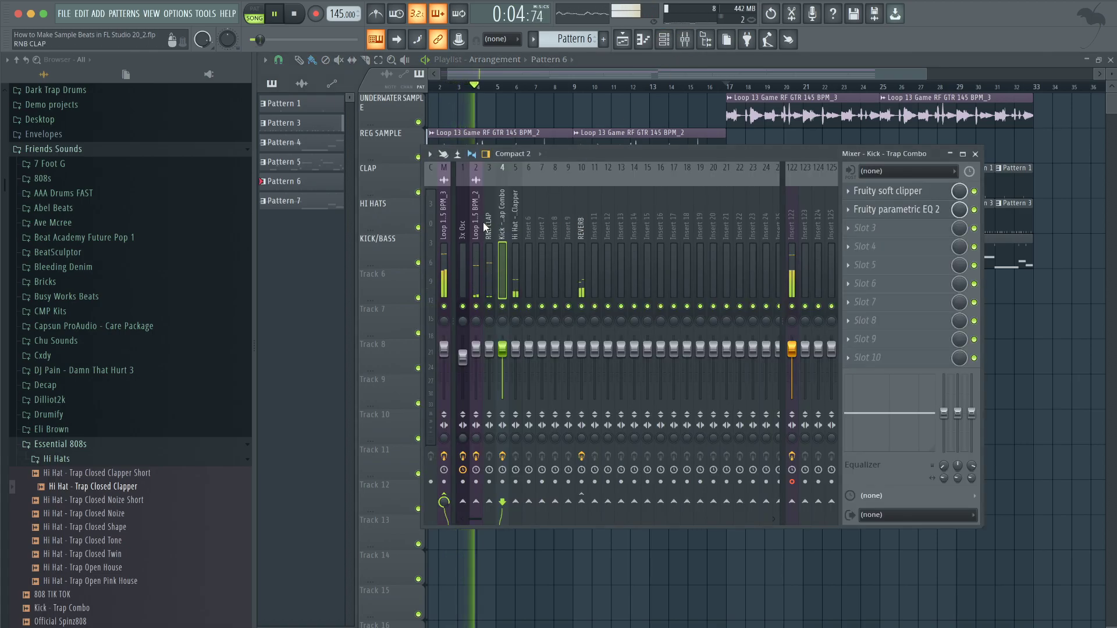
{"action": "key", "text": "space"}
{"action": "left_click", "coordinate": [975, 155]}
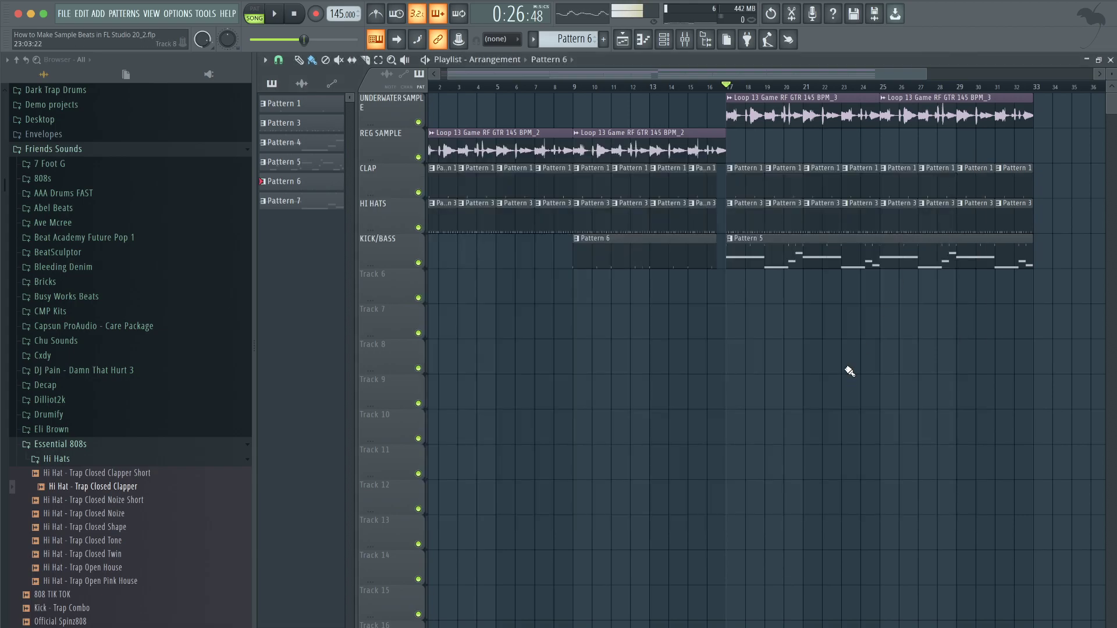